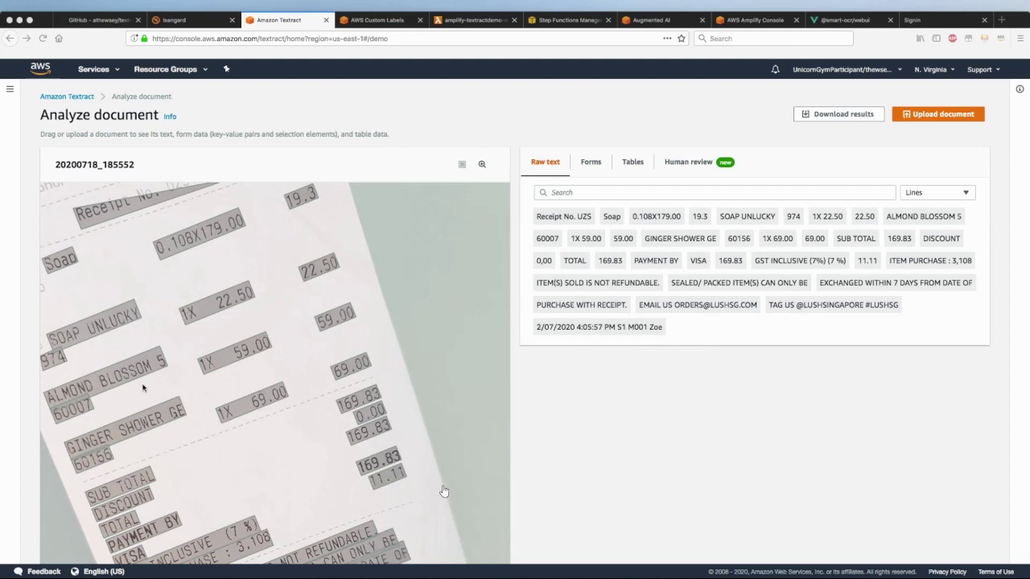
scroll(445, 384, down, 2)
scroll(446, 384, down, 3)
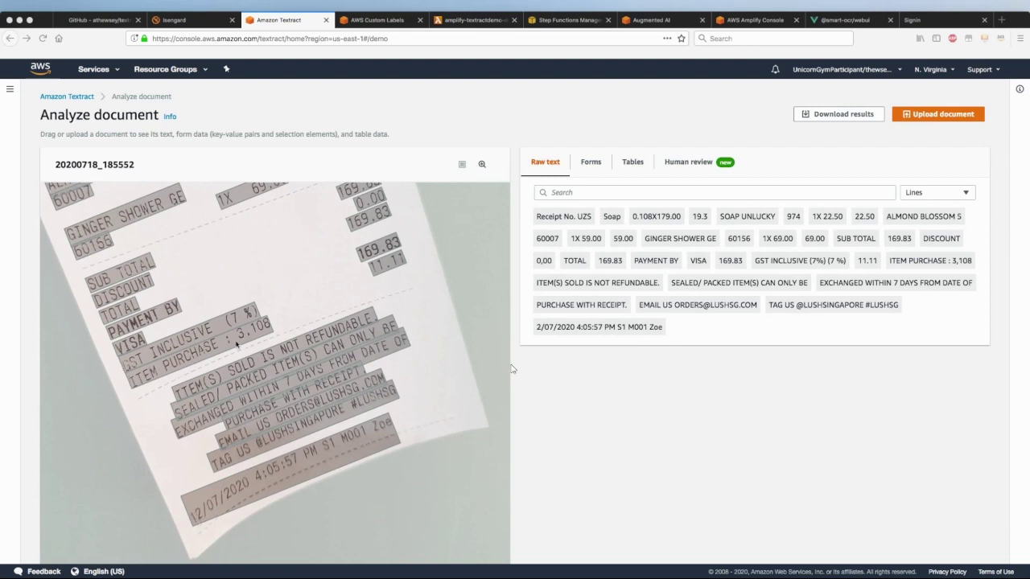
scroll(402, 318, up, 5)
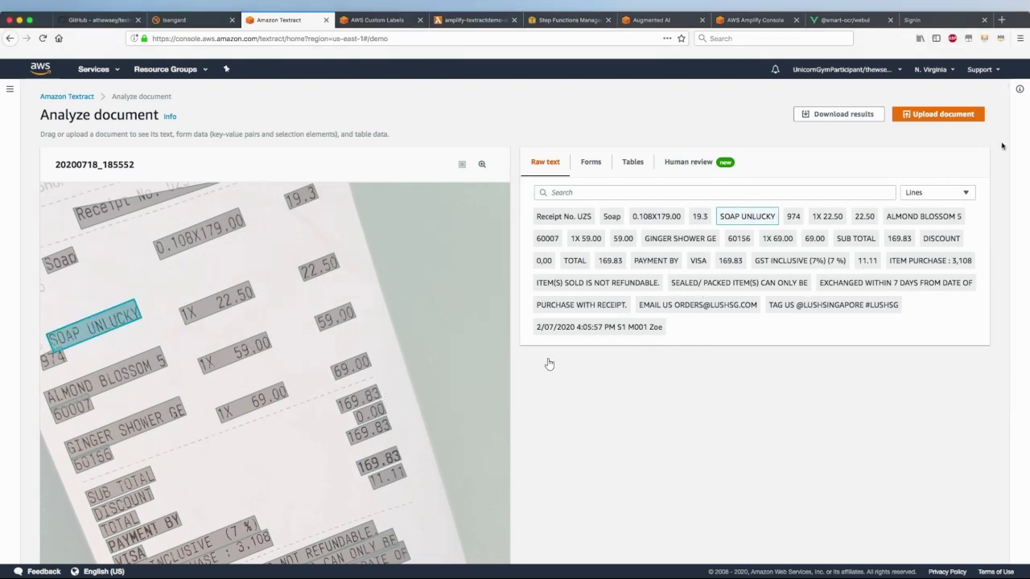
click(934, 193)
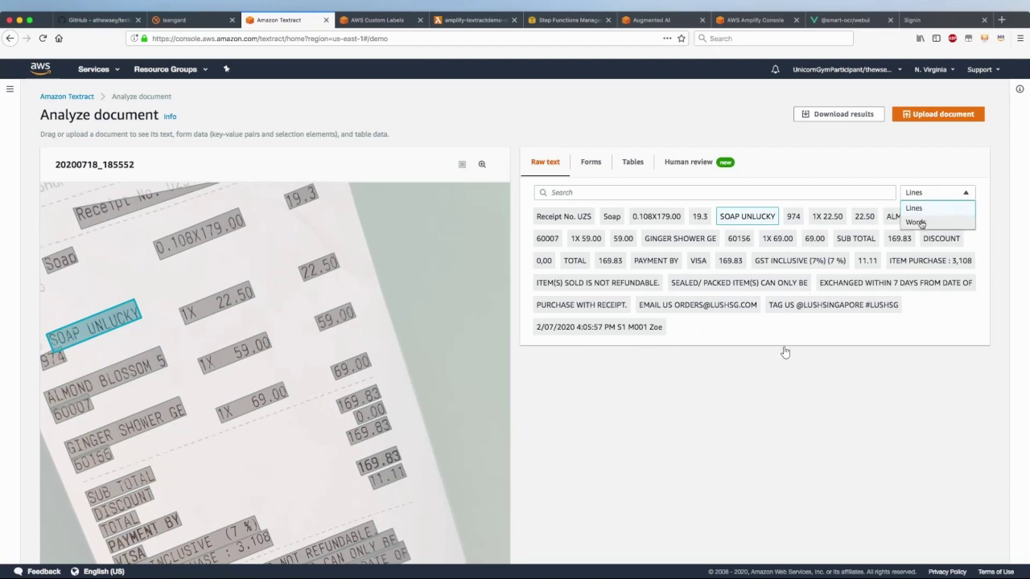
click(923, 224)
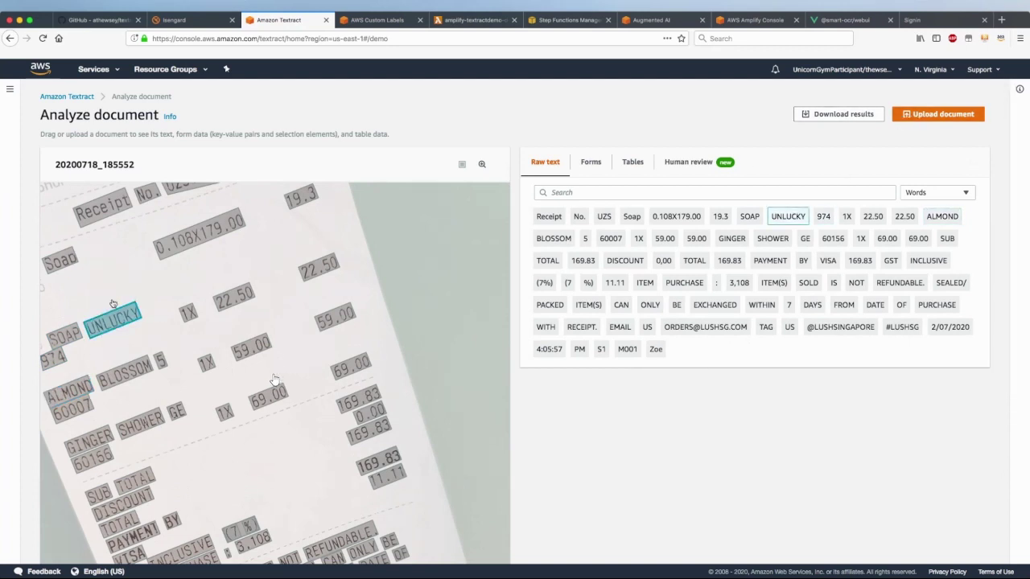
click(71, 406)
scroll(142, 366, down, 1)
scroll(143, 366, up, 1)
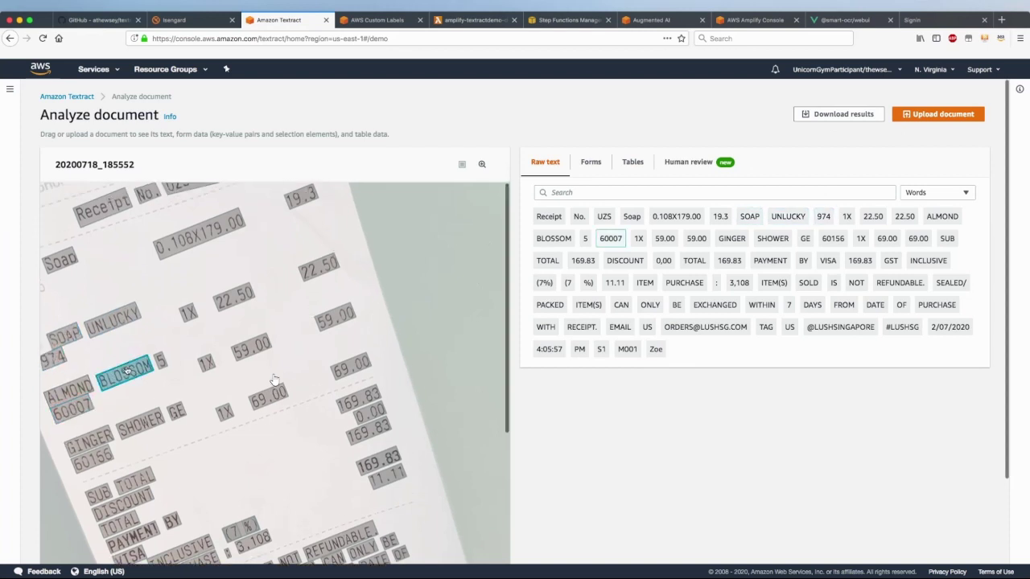
click(188, 312)
click(233, 302)
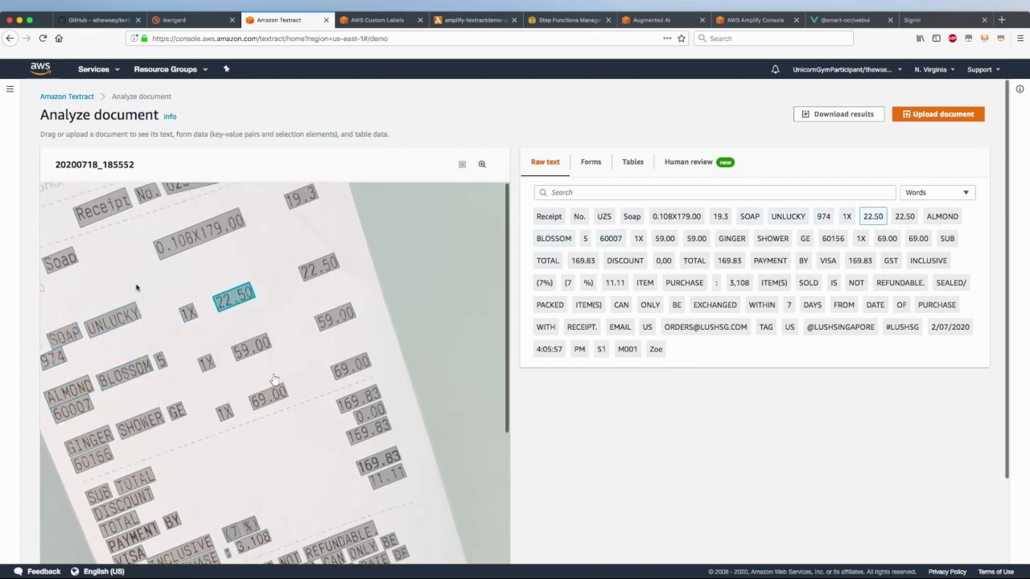
click(114, 316)
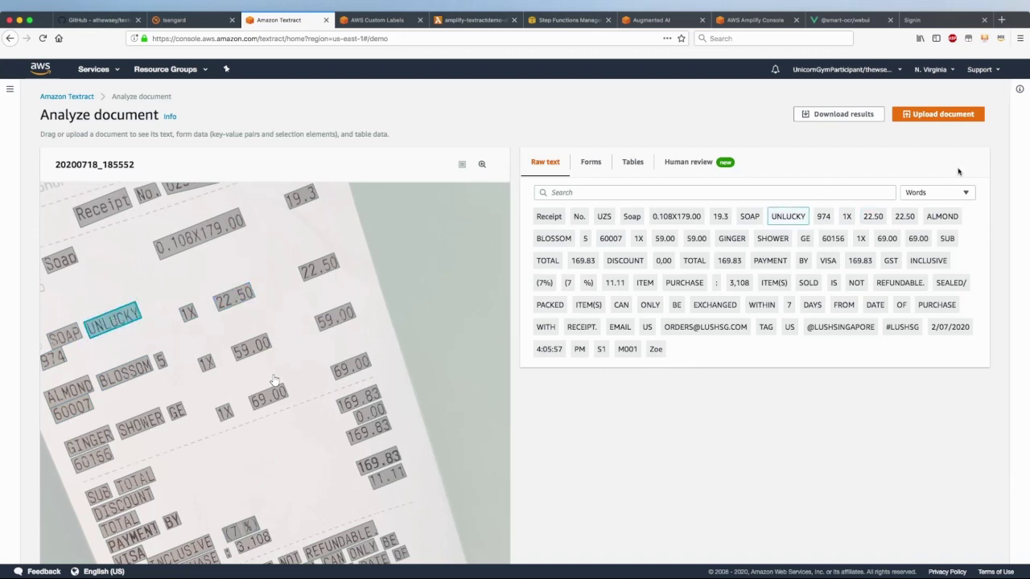
click(936, 193)
click(918, 211)
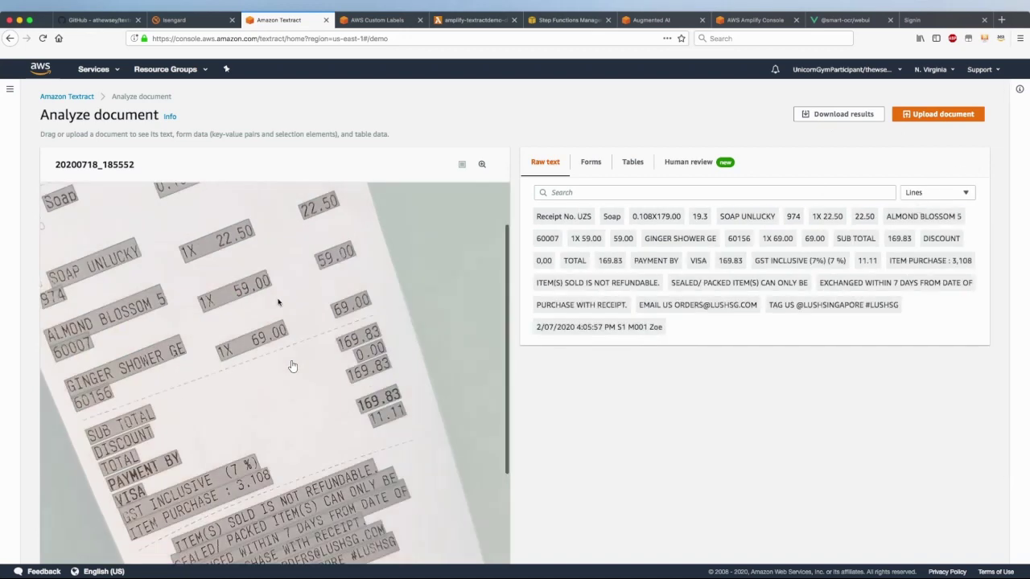
click(90, 325)
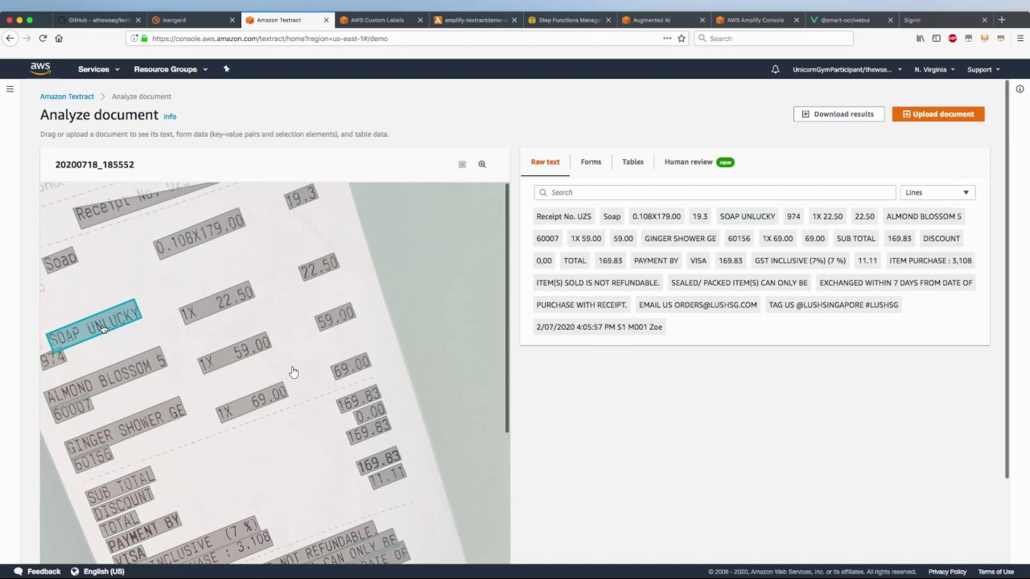
click(110, 383)
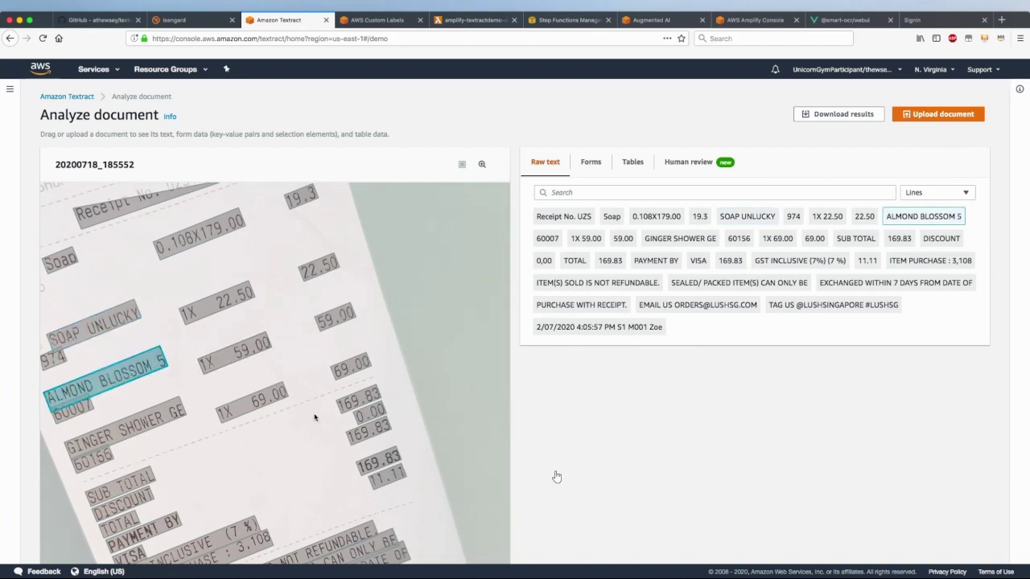
scroll(187, 366, down, 5)
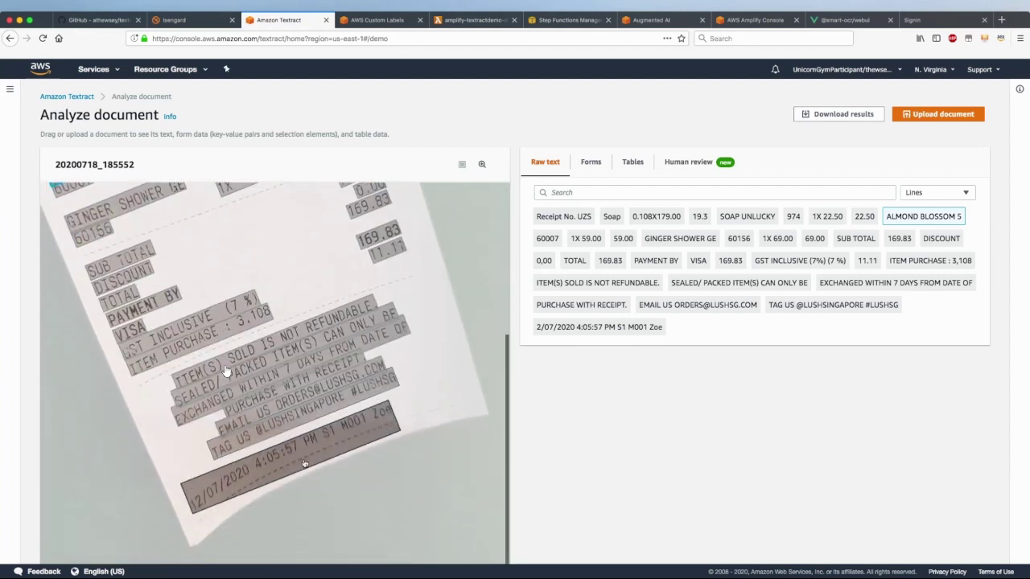
click(304, 465)
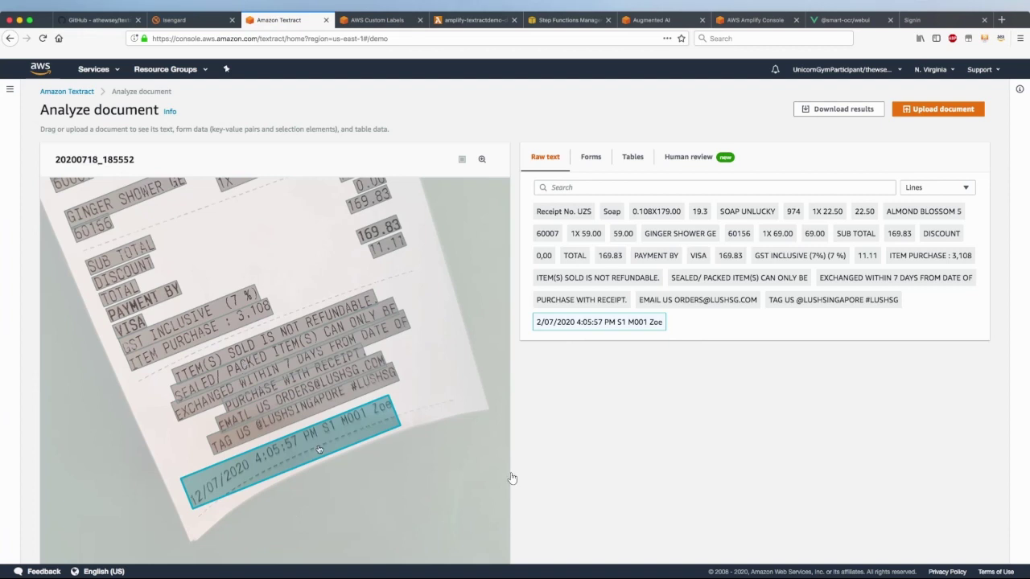
Check the receipt's 169.83 total and 1X 69.00 line, then view the custom-receipts-v2 dataset images
scroll(319, 448, up, 5)
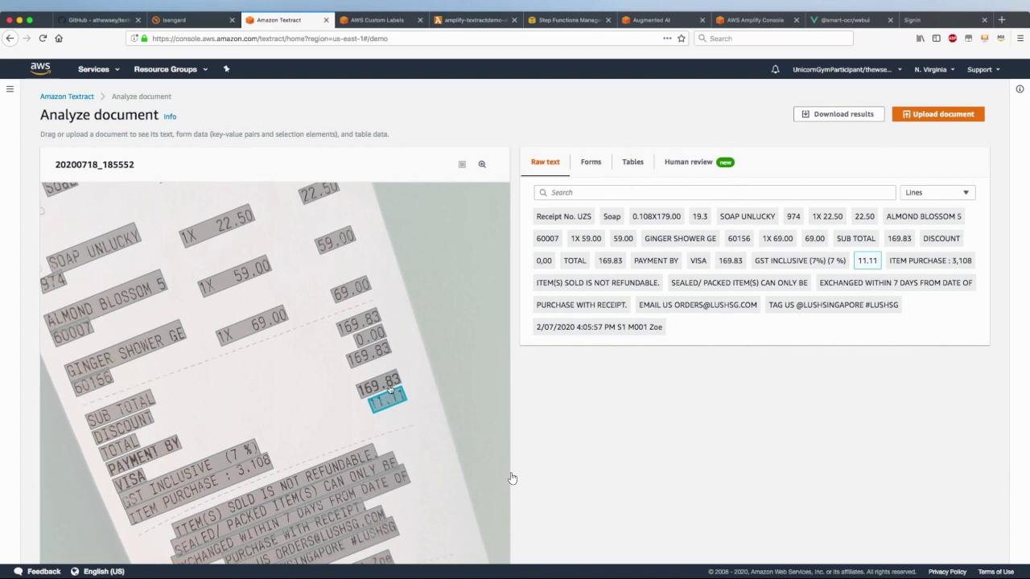
click(389, 379)
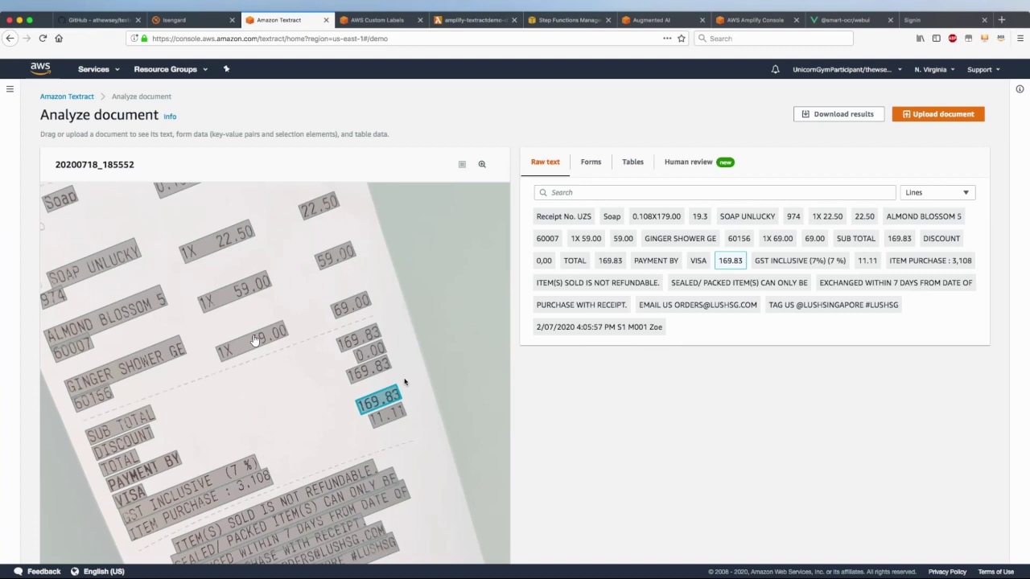
click(254, 340)
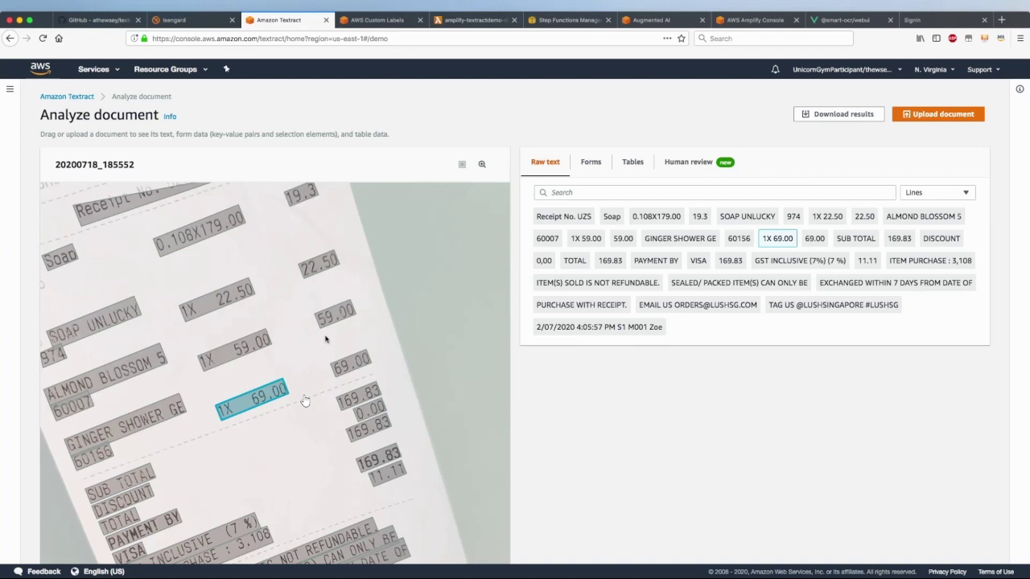
click(379, 22)
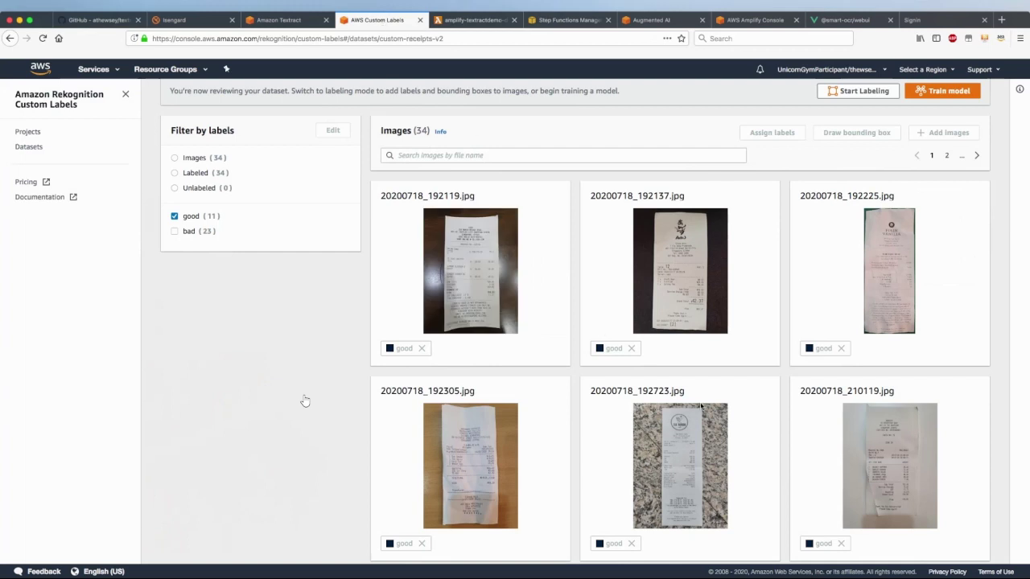
Filter the custom-receipts-v2 images to 'bad' receipts, then return to Textract's receipt 20200718_185552 analysis
scroll(305, 400, down, 5)
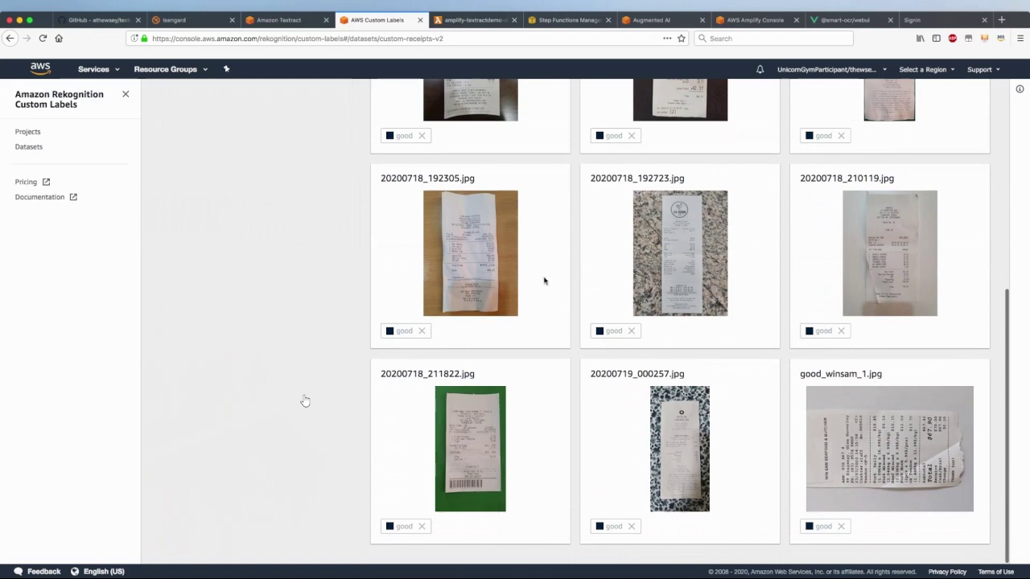
scroll(545, 281, up, 5)
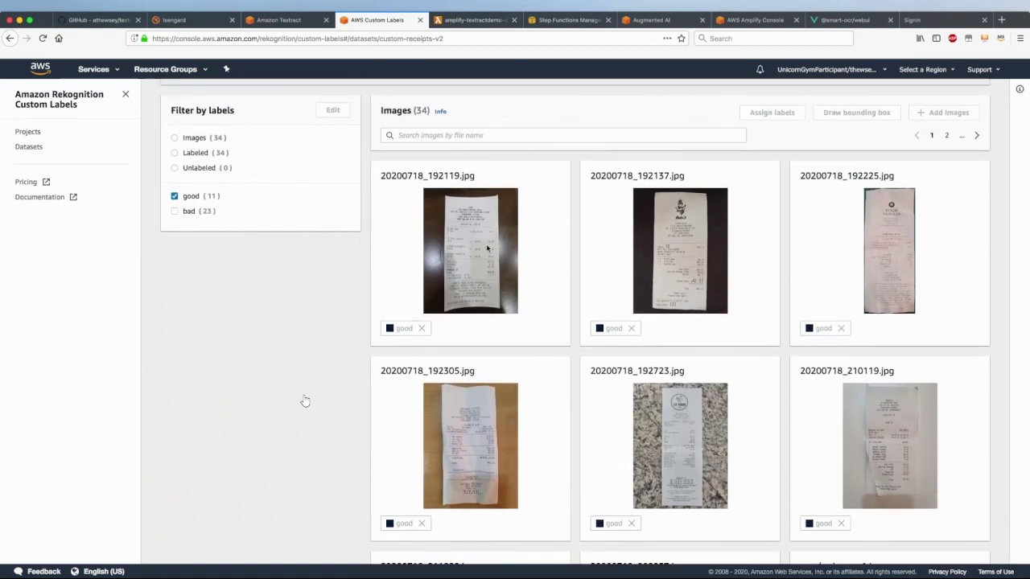
scroll(798, 459, down, 5)
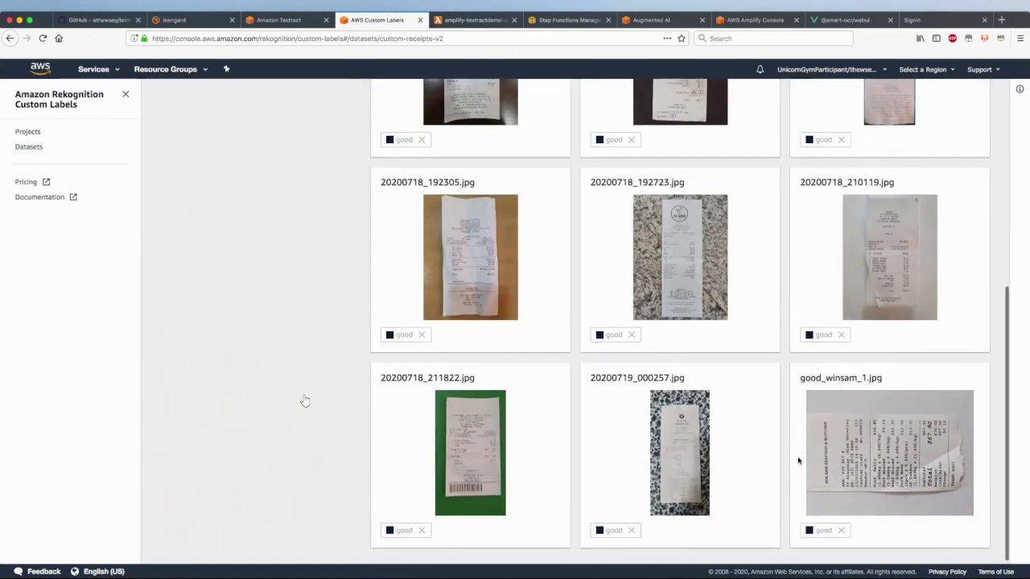
scroll(798, 458, up, 9)
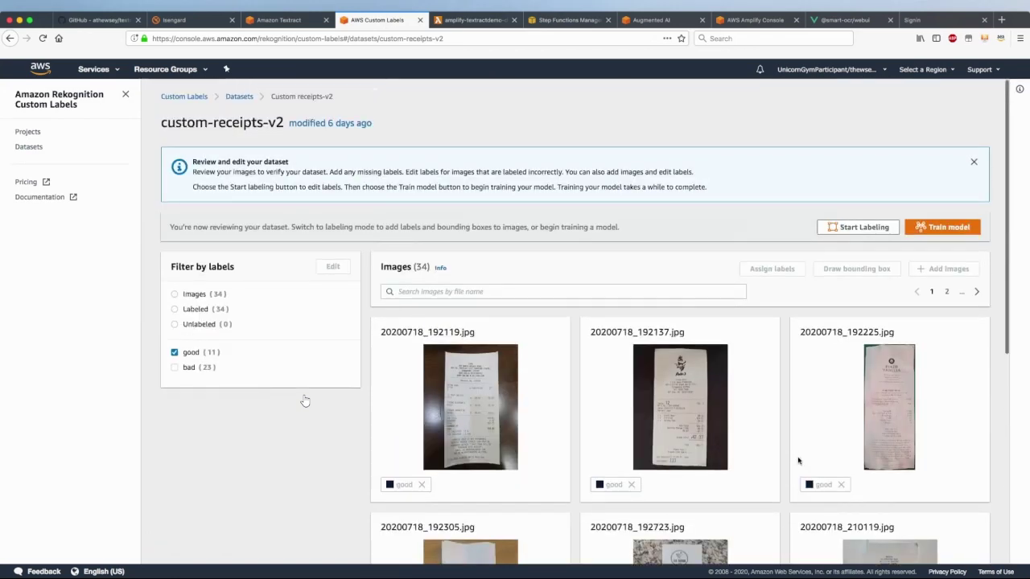
click(175, 369)
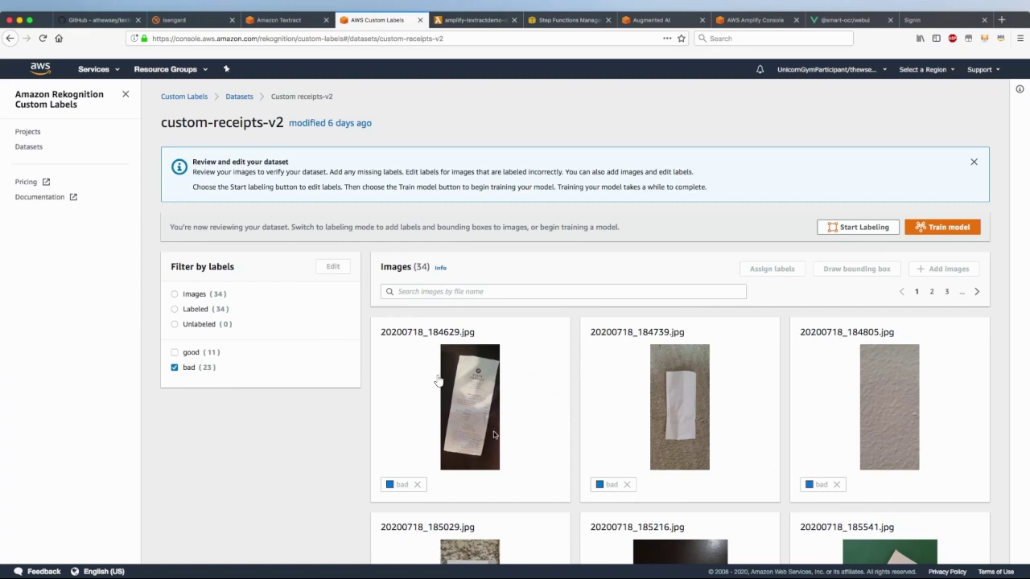
click(281, 25)
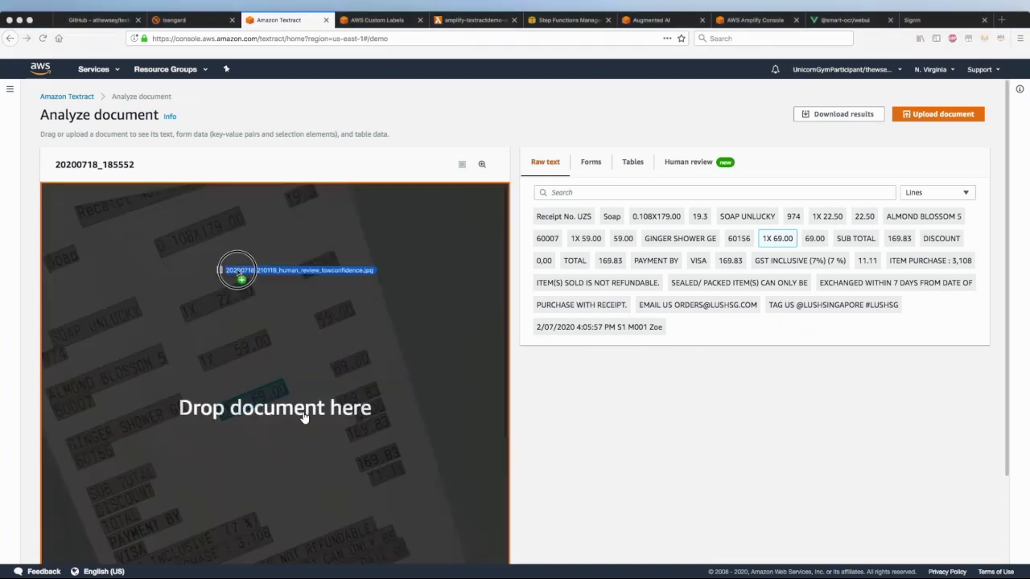
drag(236, 273, 234, 266)
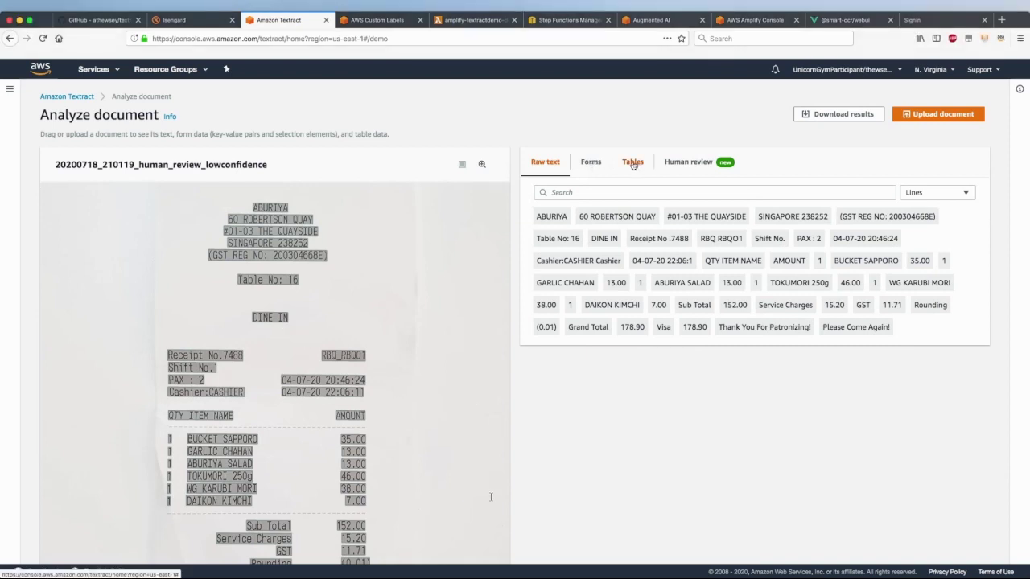
click(633, 163)
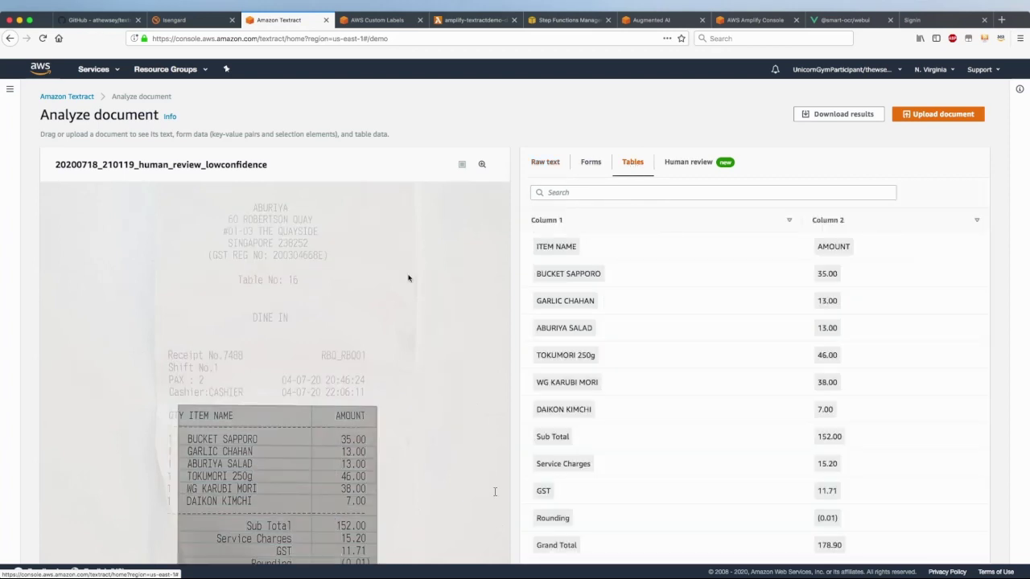
scroll(391, 344, down, 1)
scroll(391, 345, down, 2)
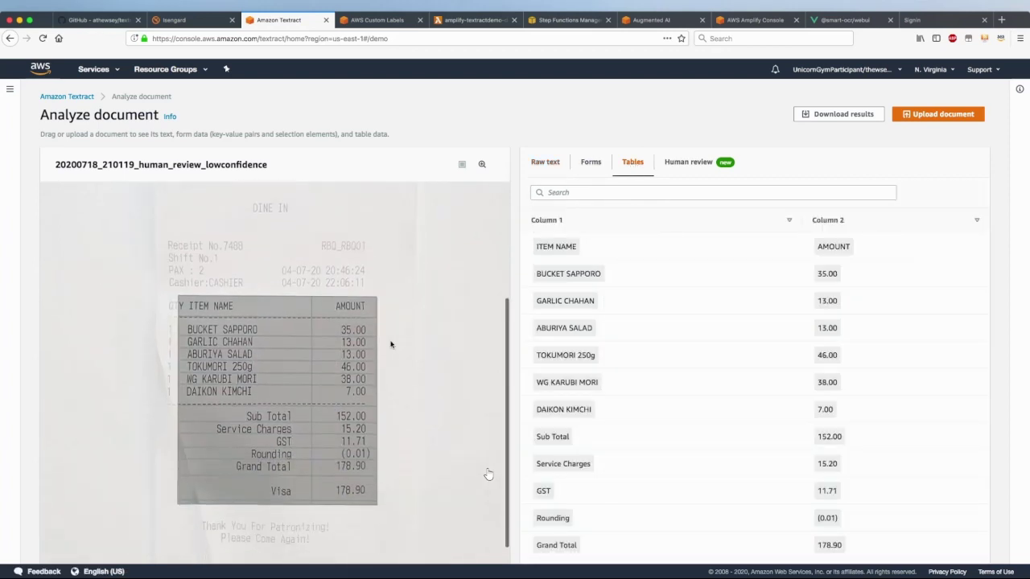
scroll(274, 325, up, 1)
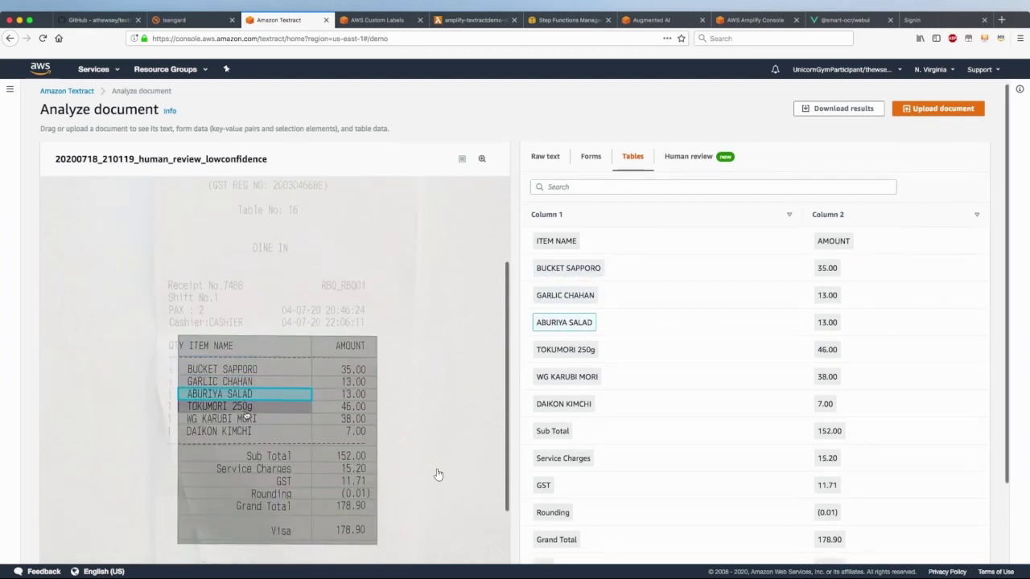
scroll(290, 363, down, 2)
scroll(290, 363, down, 2)
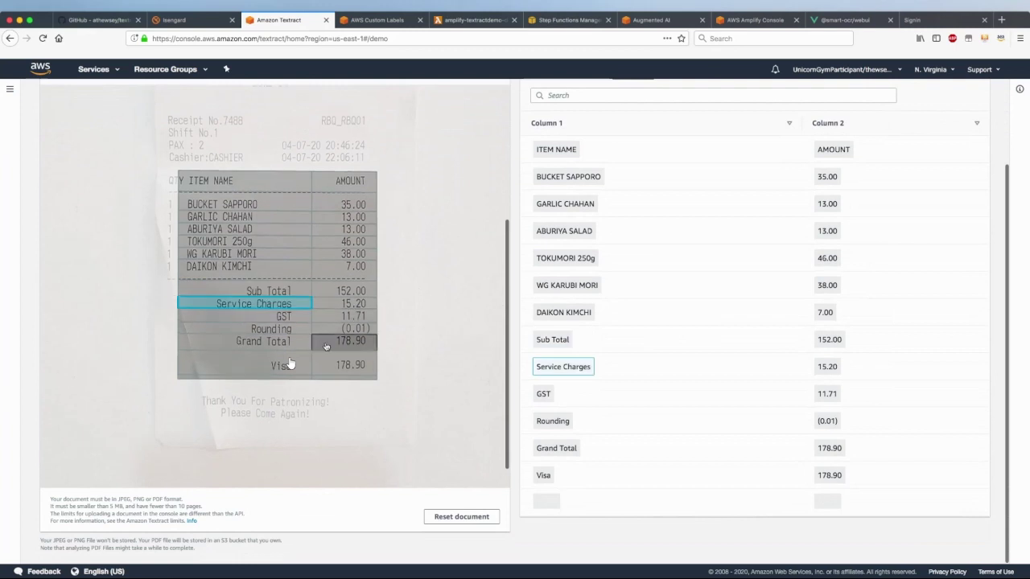
scroll(338, 345, down, 1)
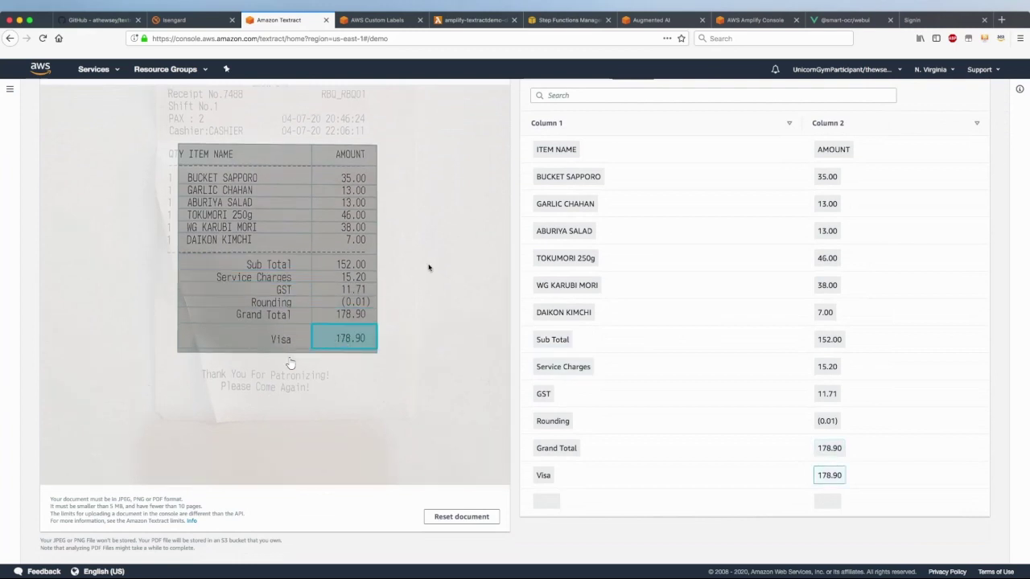
scroll(291, 364, up, 1)
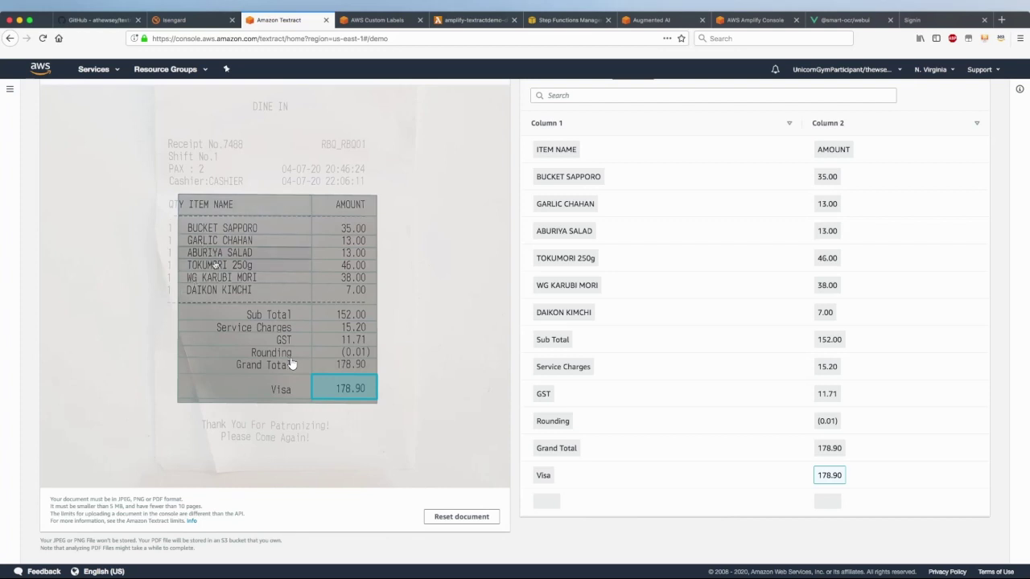
scroll(292, 365, up, 4)
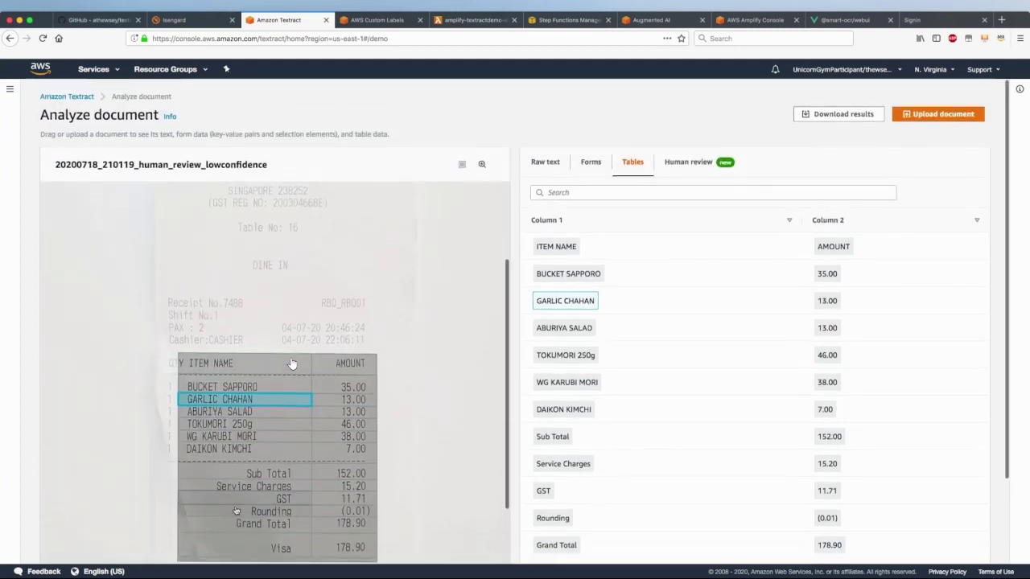
scroll(292, 364, down, 5)
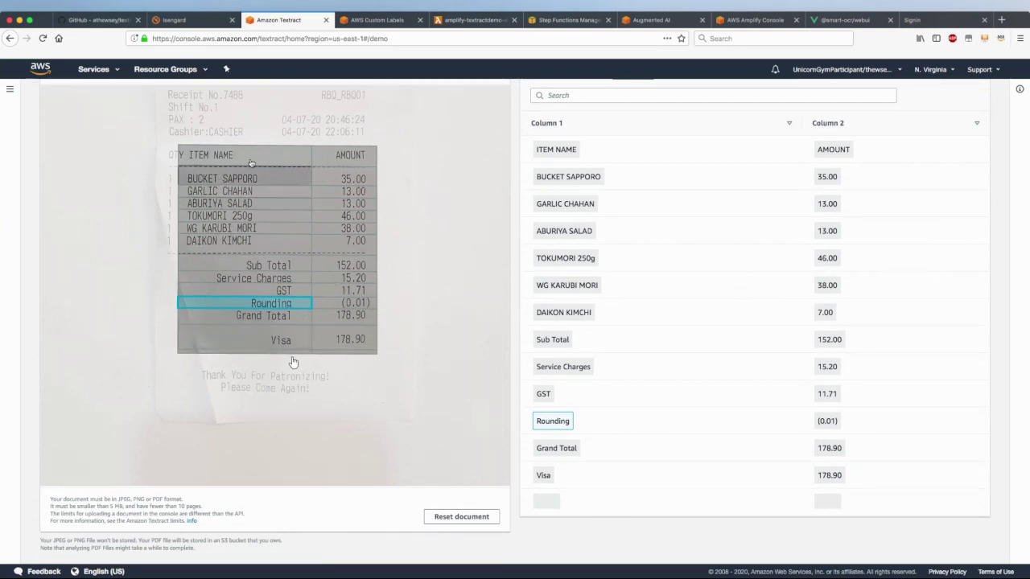
scroll(412, 320, up, 5)
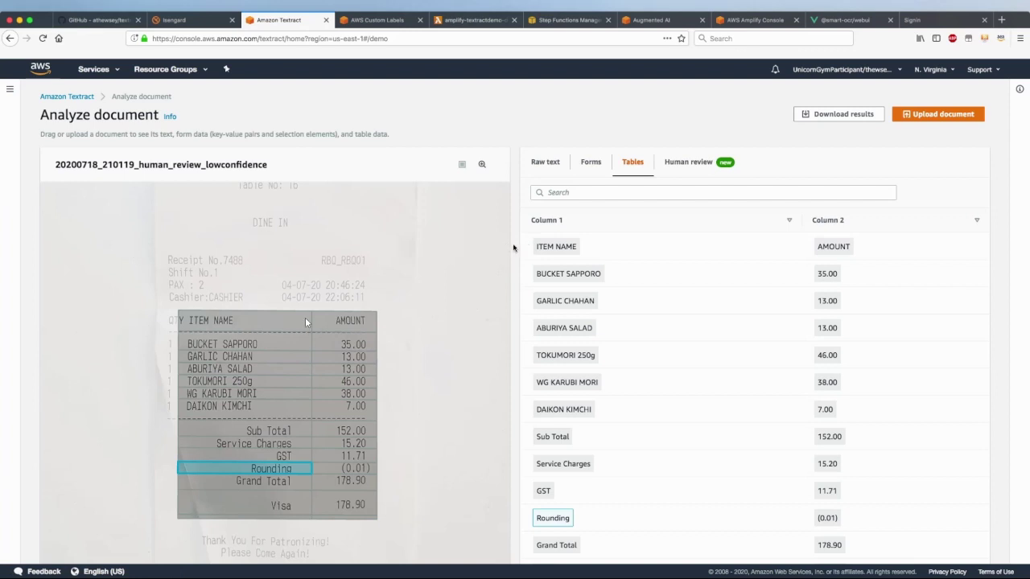
Show the Forms key-value fields and locate GST REG NO, Table No, Sub Total, Service Charges, Grand Total
click(590, 164)
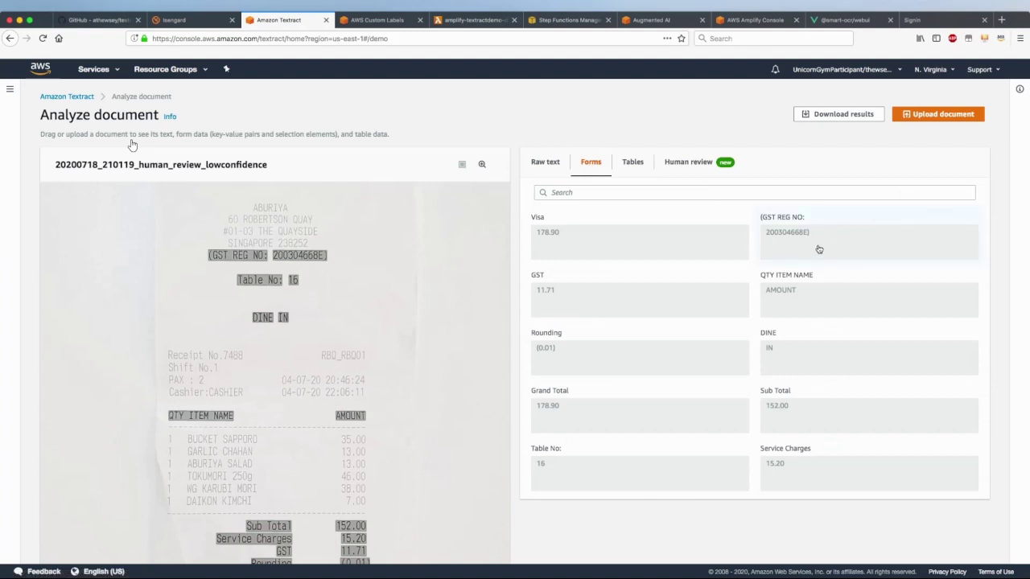
click(819, 244)
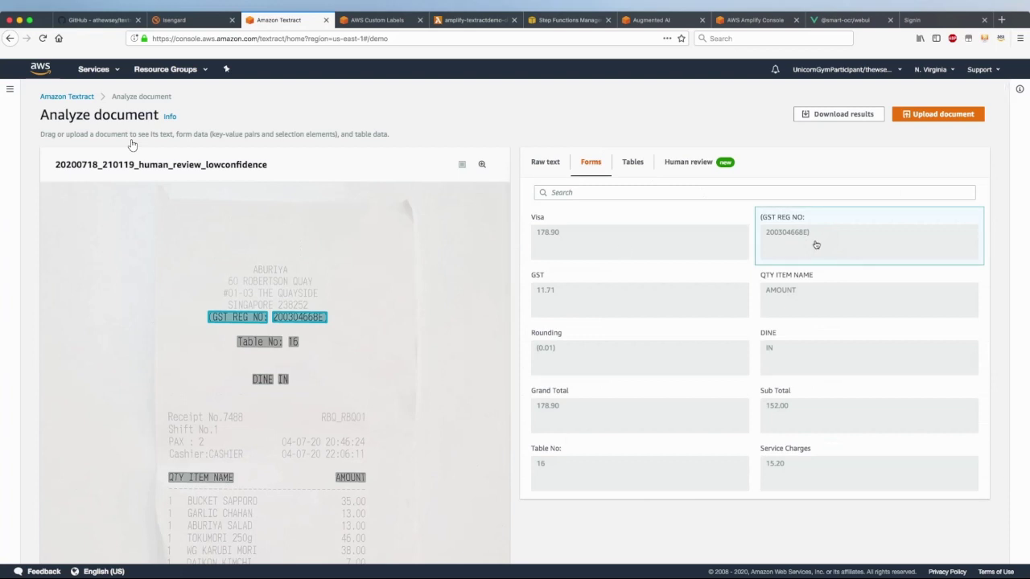
click(255, 346)
scroll(266, 368, down, 5)
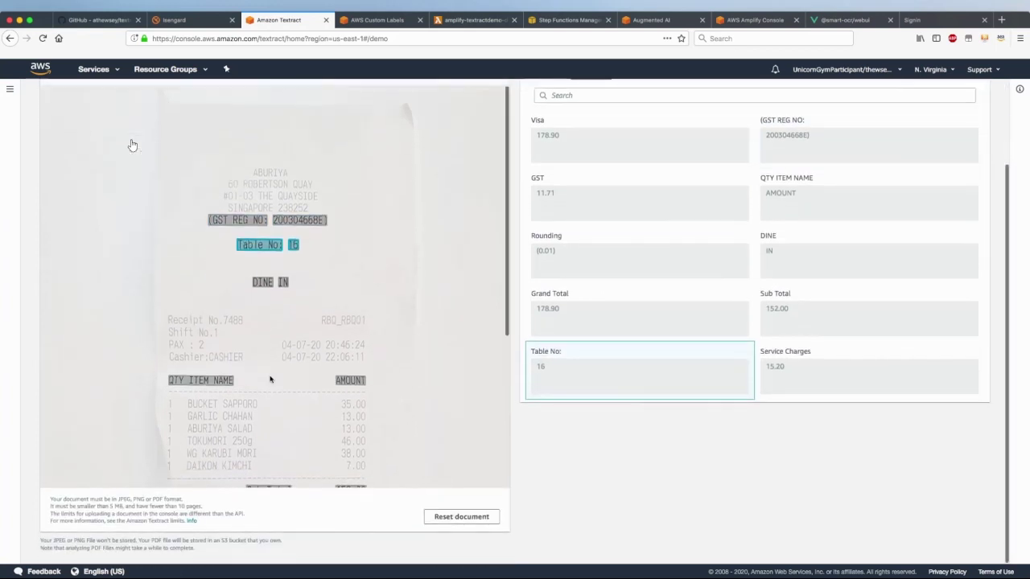
click(266, 279)
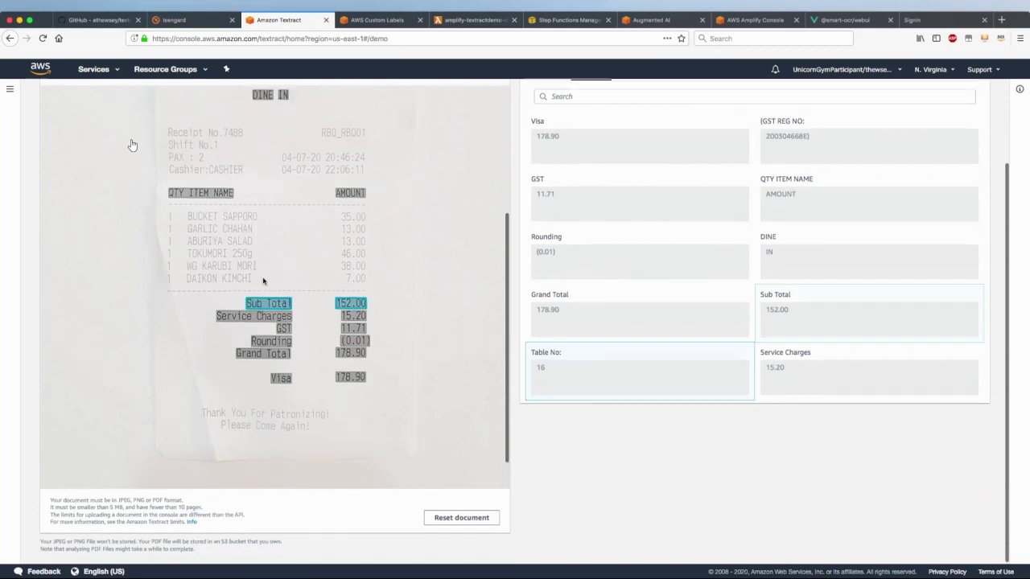
click(262, 299)
click(266, 340)
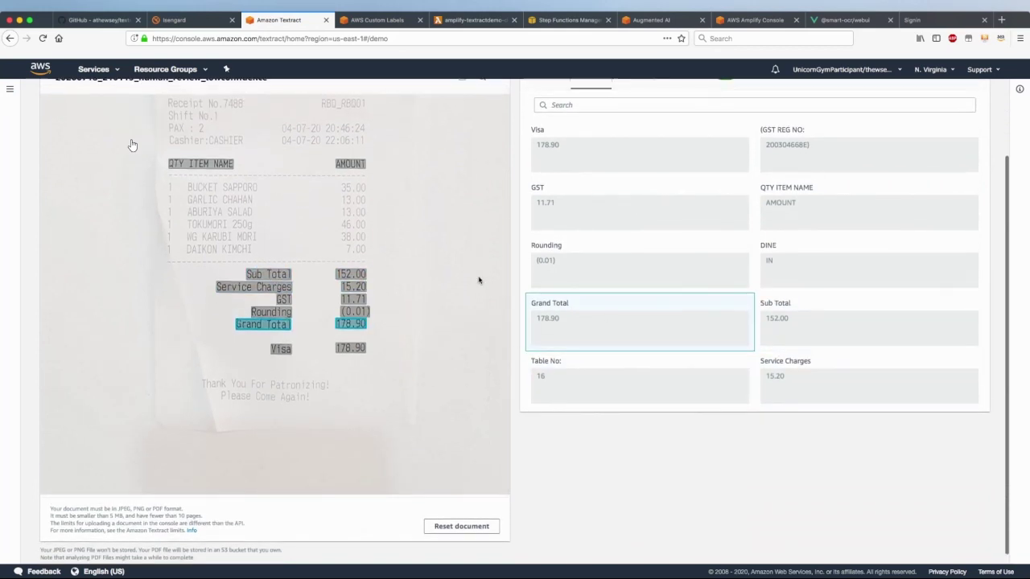
scroll(477, 280, up, 4)
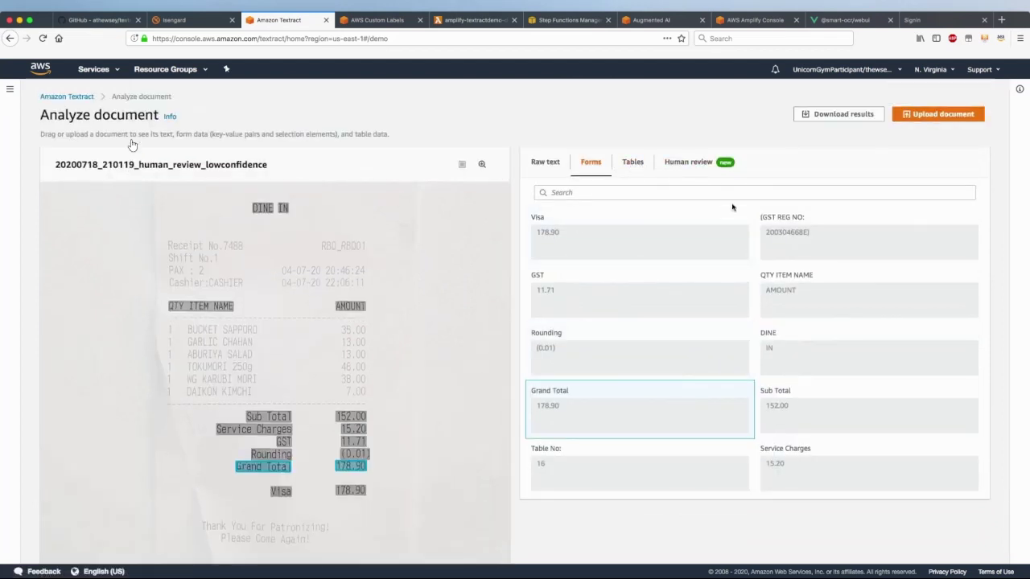
Revisit GST REG NO, Table No, Sub Total, Rounding and Grand Total on the receipt image
click(811, 242)
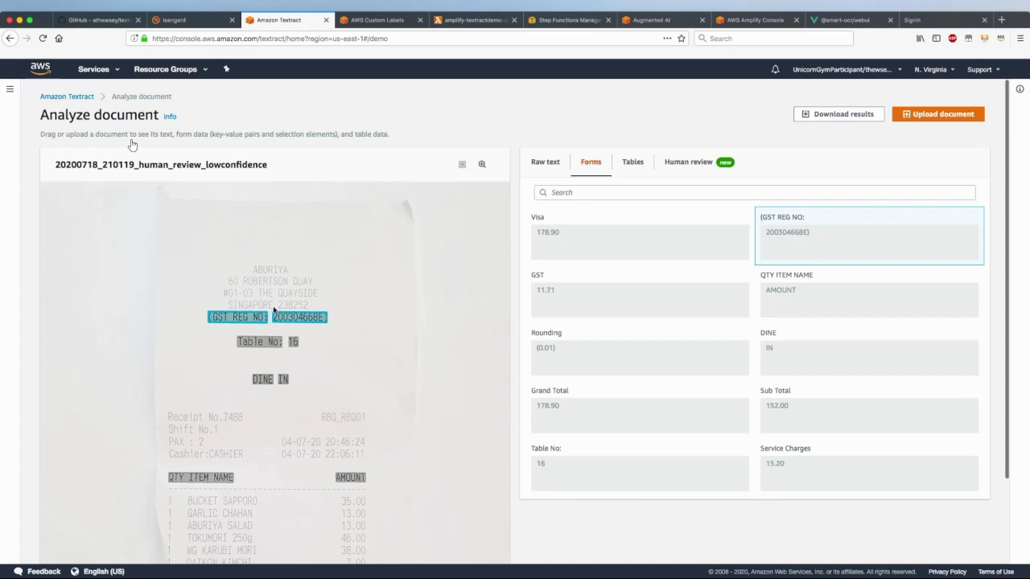
click(265, 349)
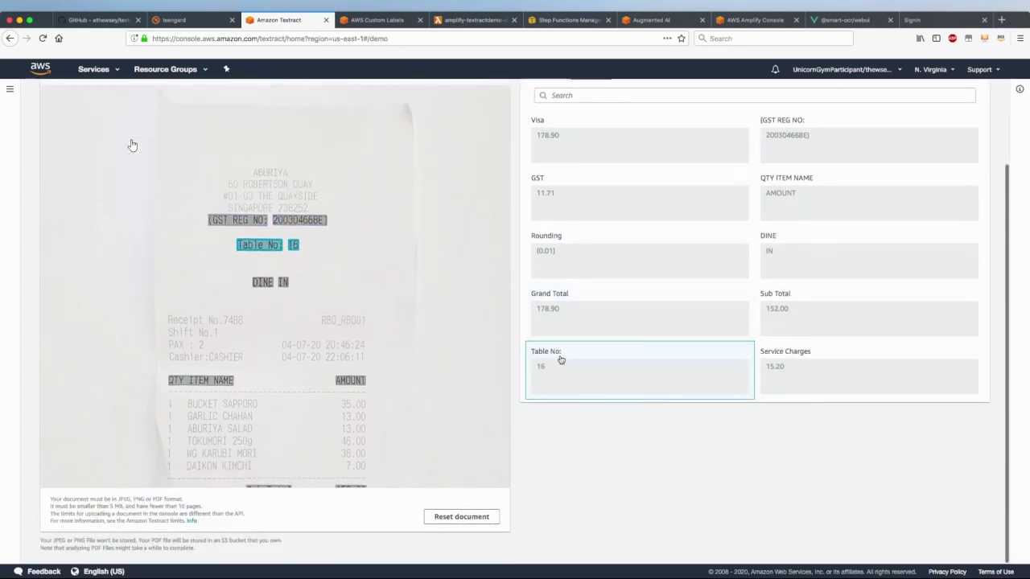
click(811, 326)
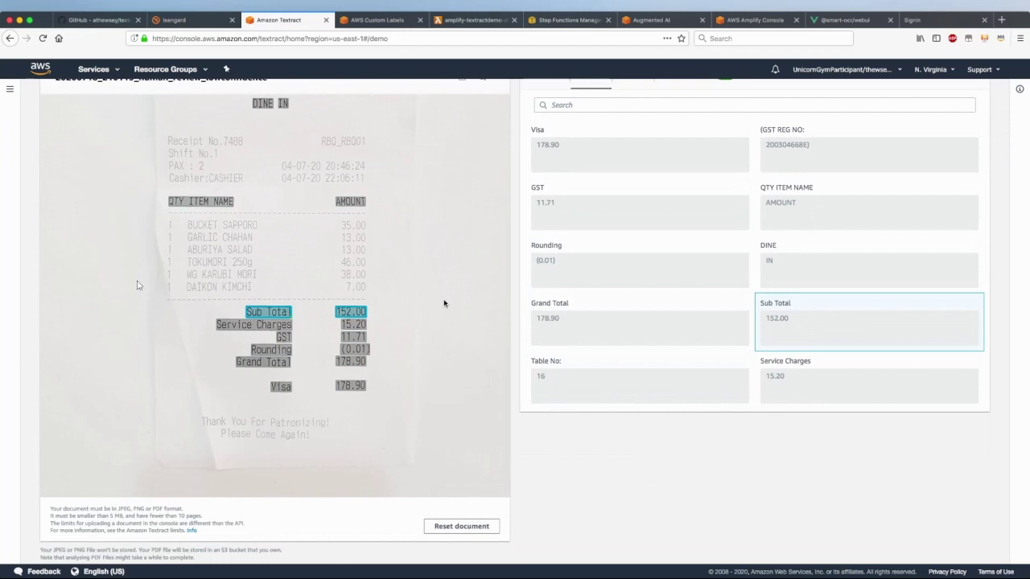
scroll(444, 301, up, 2)
scroll(445, 303, down, 2)
scroll(523, 286, up, 2)
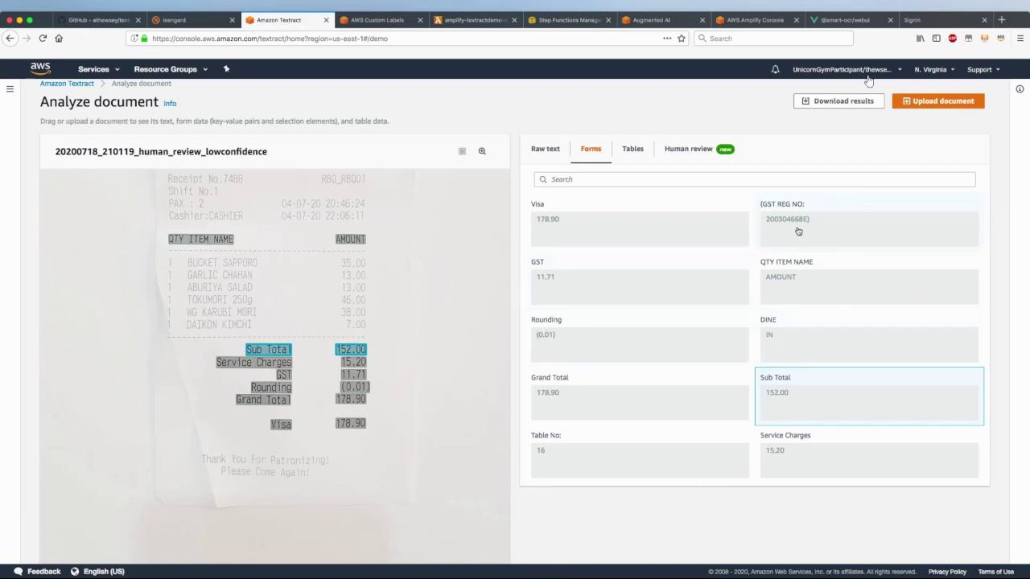
click(591, 343)
scroll(590, 344, down, 1)
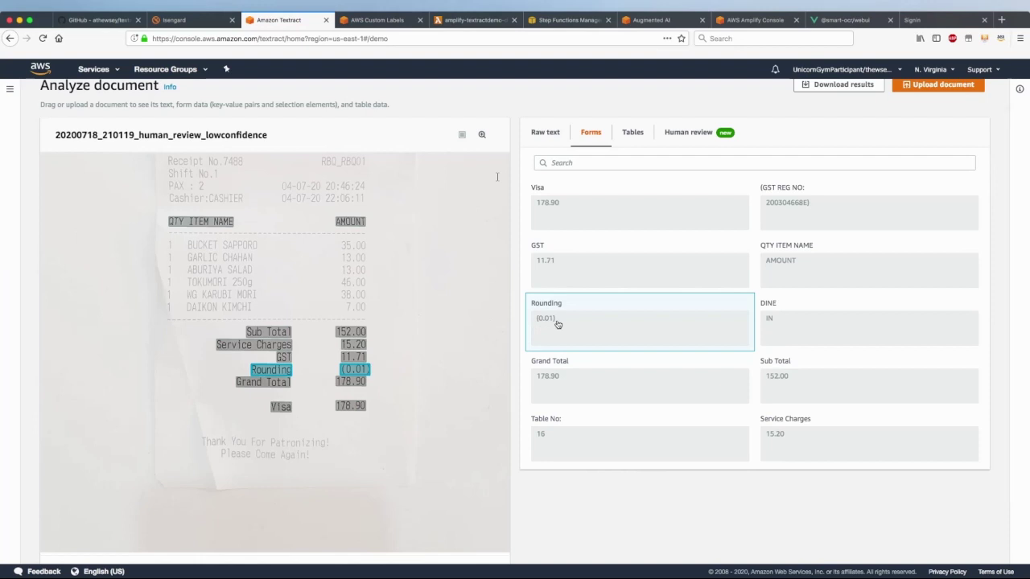
click(572, 384)
scroll(572, 384, down, 3)
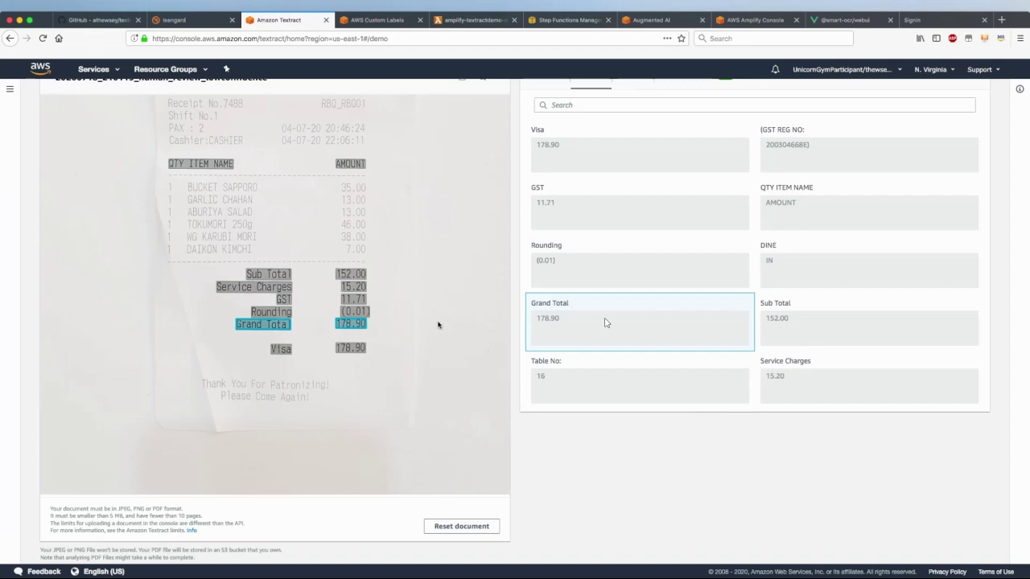
scroll(438, 325, up, 5)
scroll(611, 277, up, 3)
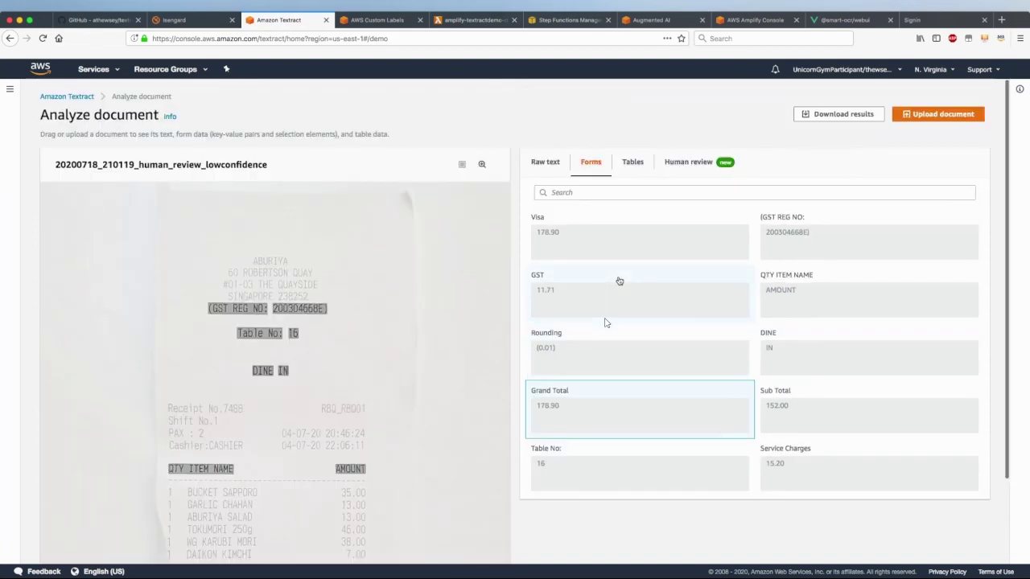
click(547, 164)
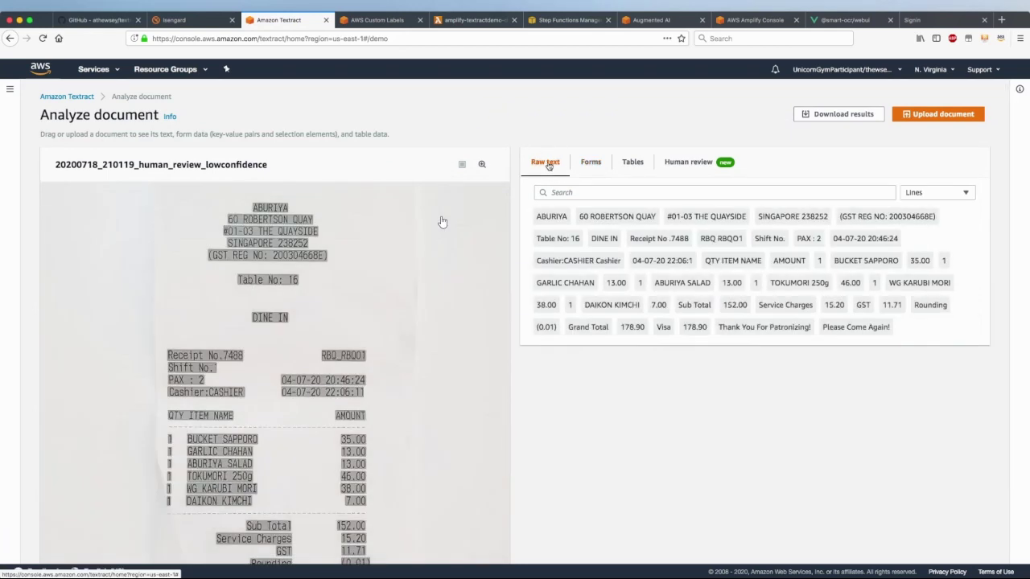
click(553, 218)
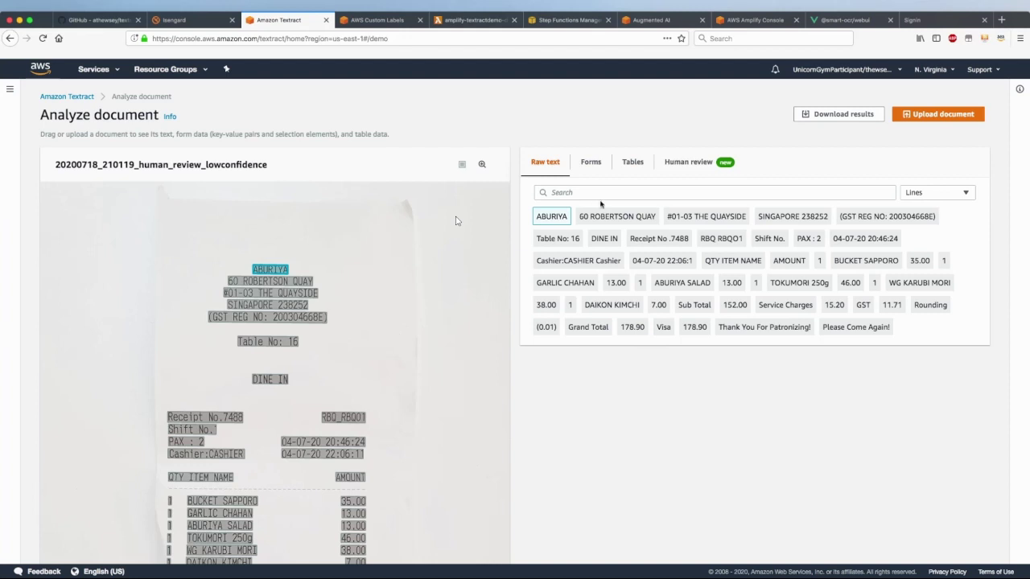
click(591, 165)
Highlight the Grand Total and Sub Total lines on the low-confidence receipt
scroll(593, 344, down, 2)
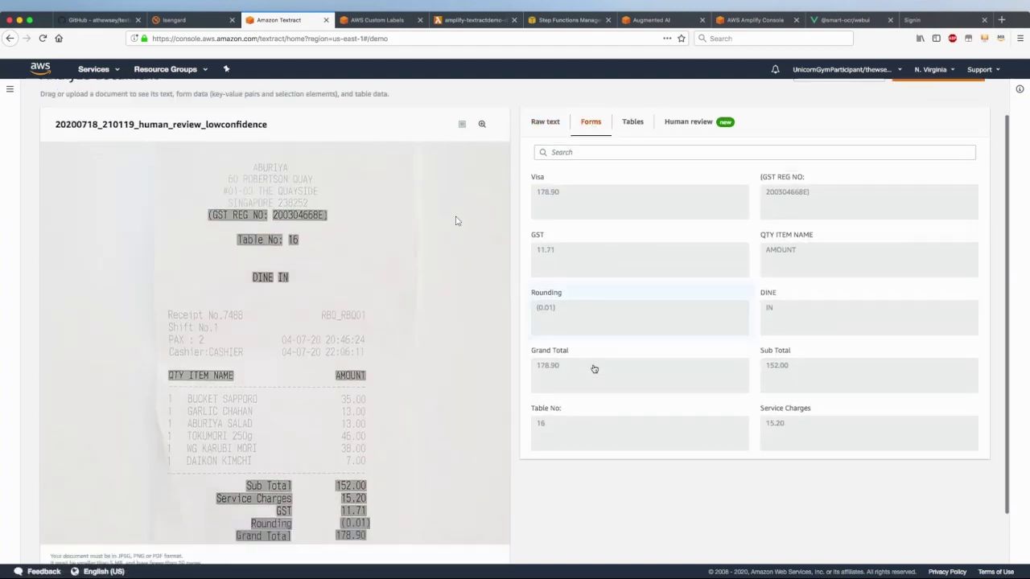
click(587, 348)
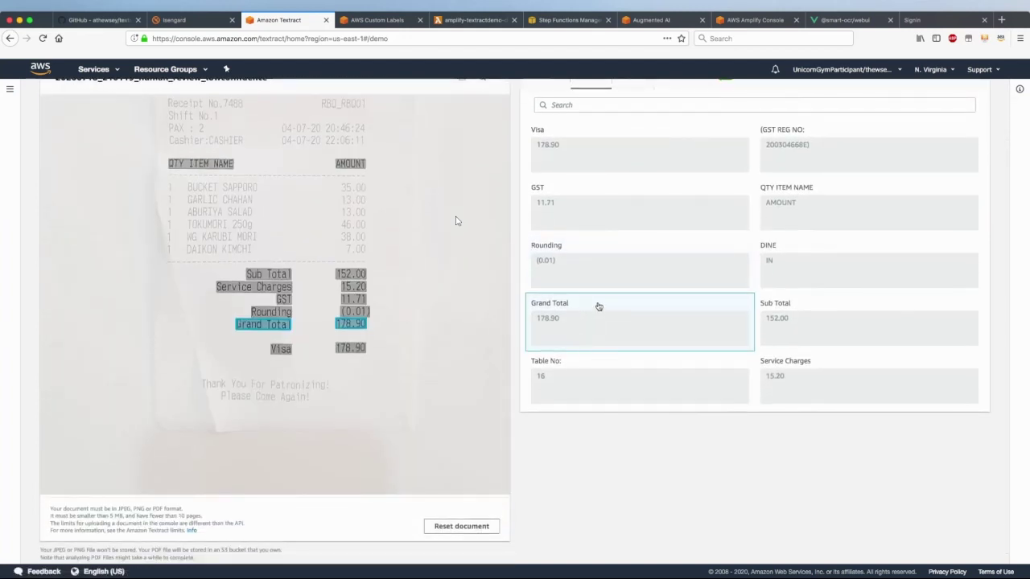
scroll(654, 281, up, 2)
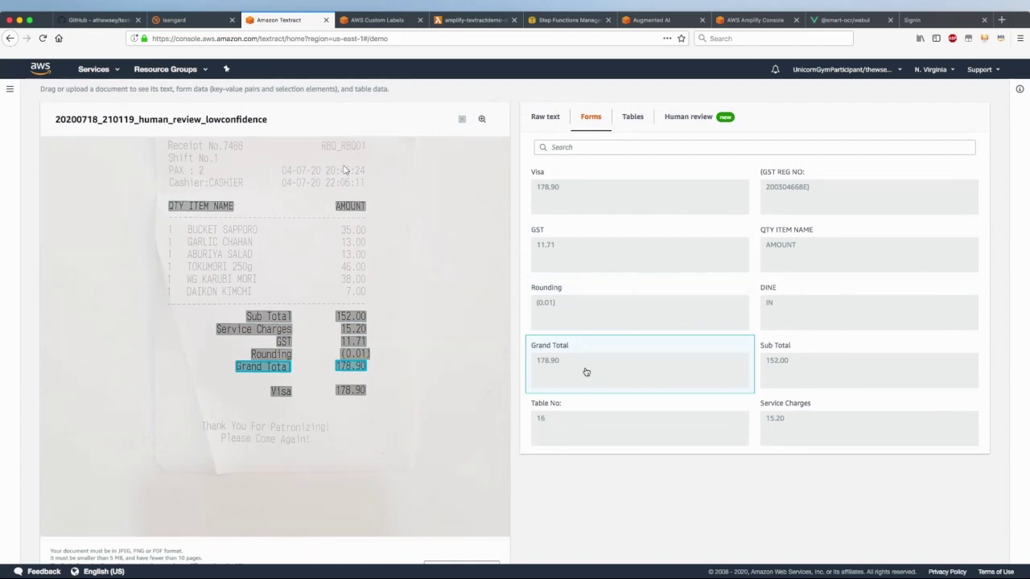
click(806, 354)
scroll(807, 351, down, 1)
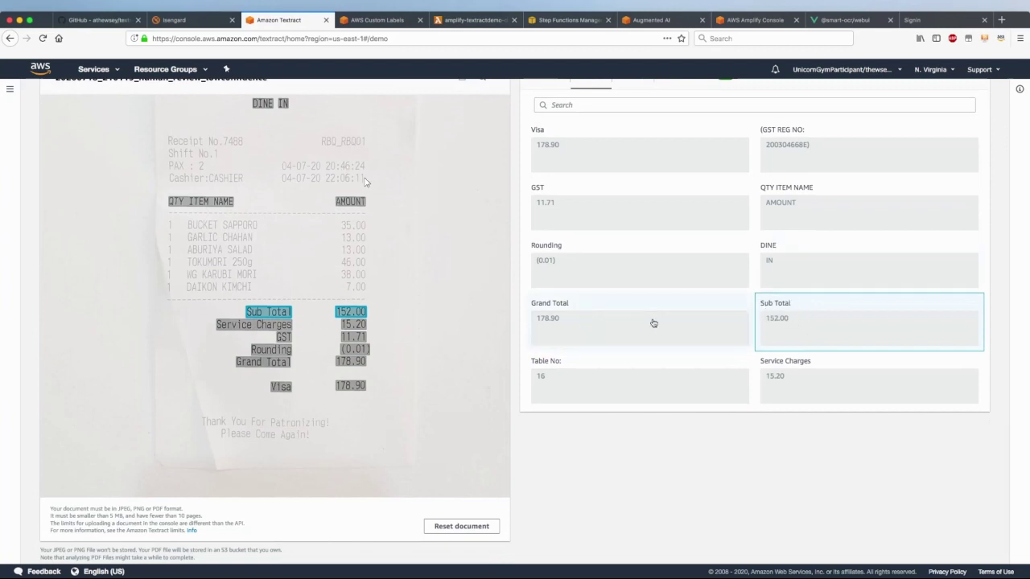
click(605, 328)
scroll(501, 281, up, 1)
Switch to the receipt's raw text lines, from ABURIYA to 'Please Come Again!'
scroll(377, 247, up, 1)
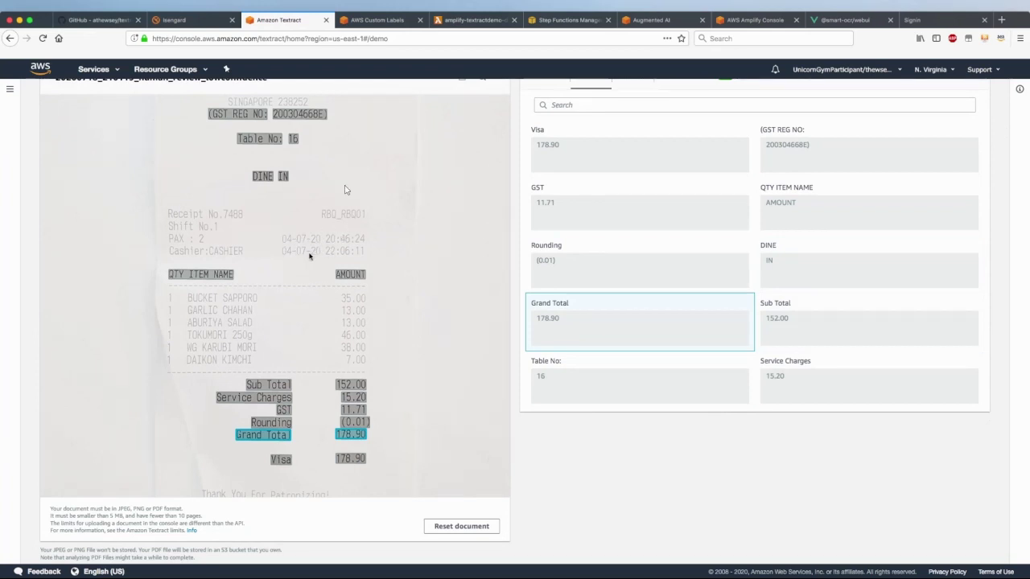
scroll(616, 455, up, 2)
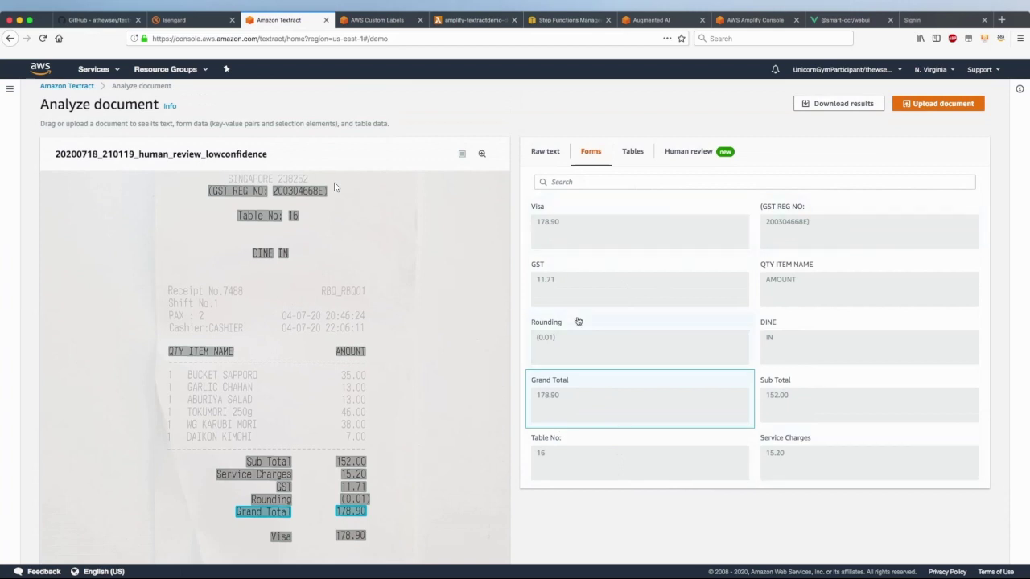
click(545, 151)
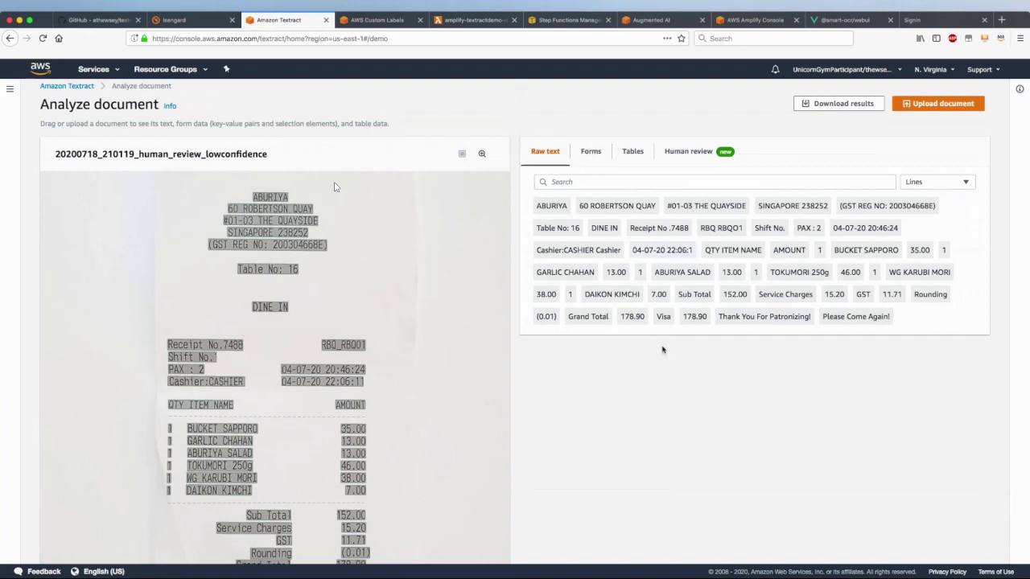
Highlight the '04-07-20 22:06:1' timestamp line, then view the amplify-textractdemo Lambda main.py
click(656, 249)
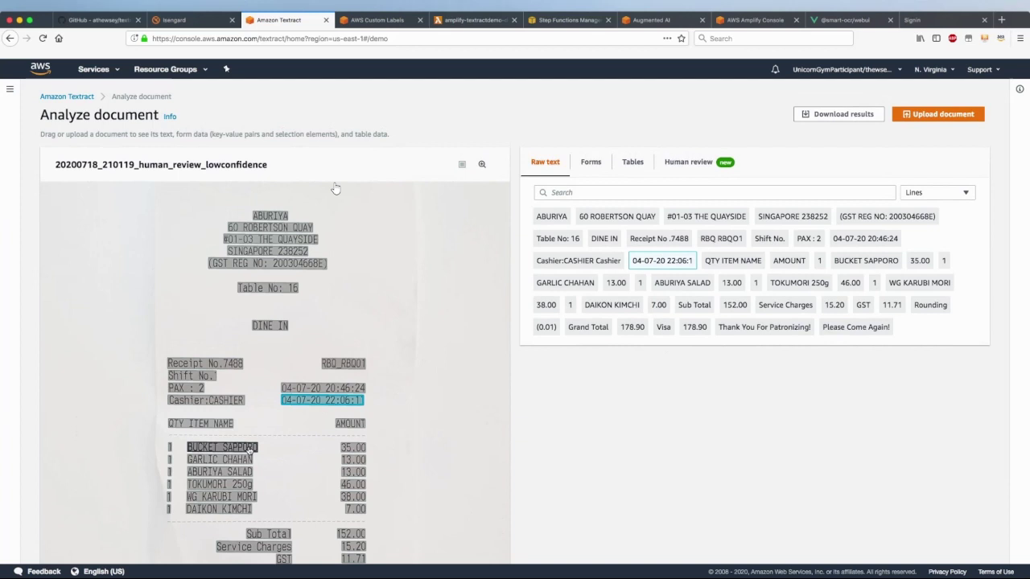
click(467, 25)
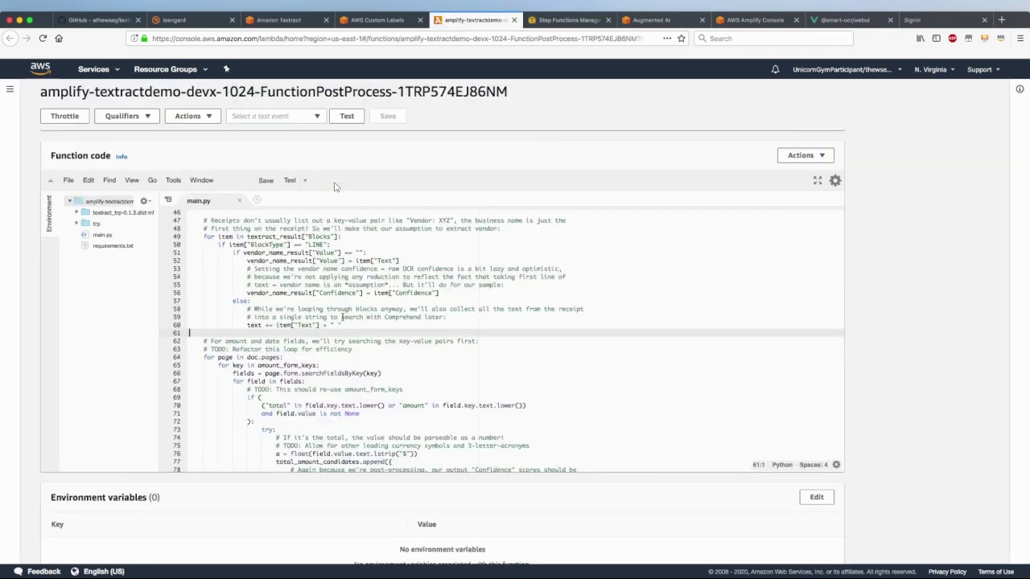
Scroll through main.py's vendor and totals extraction code, then return to Textract's raw text view
scroll(341, 317, up, 5)
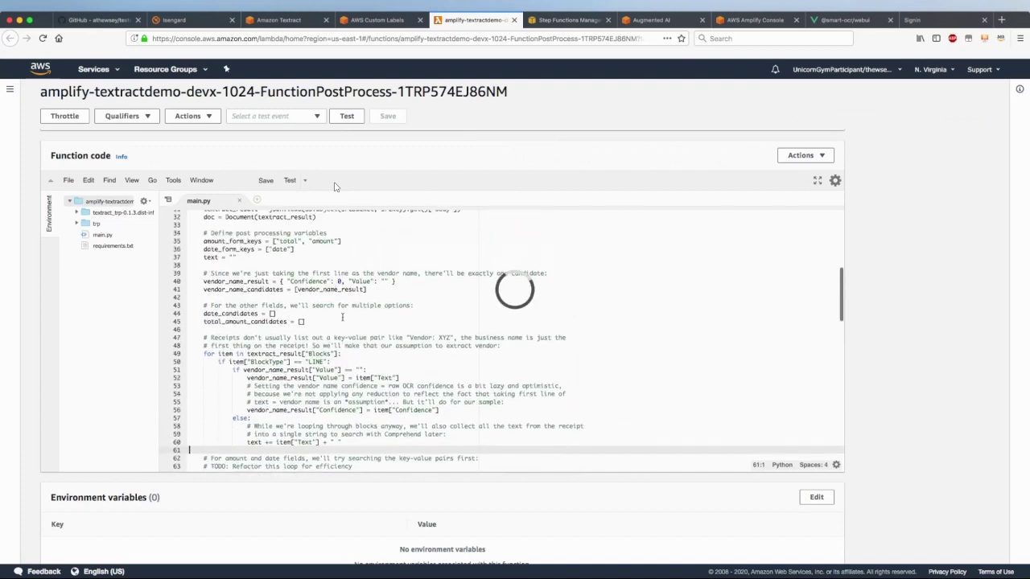
scroll(342, 317, up, 1)
scroll(342, 317, down, 5)
scroll(336, 187, down, 1)
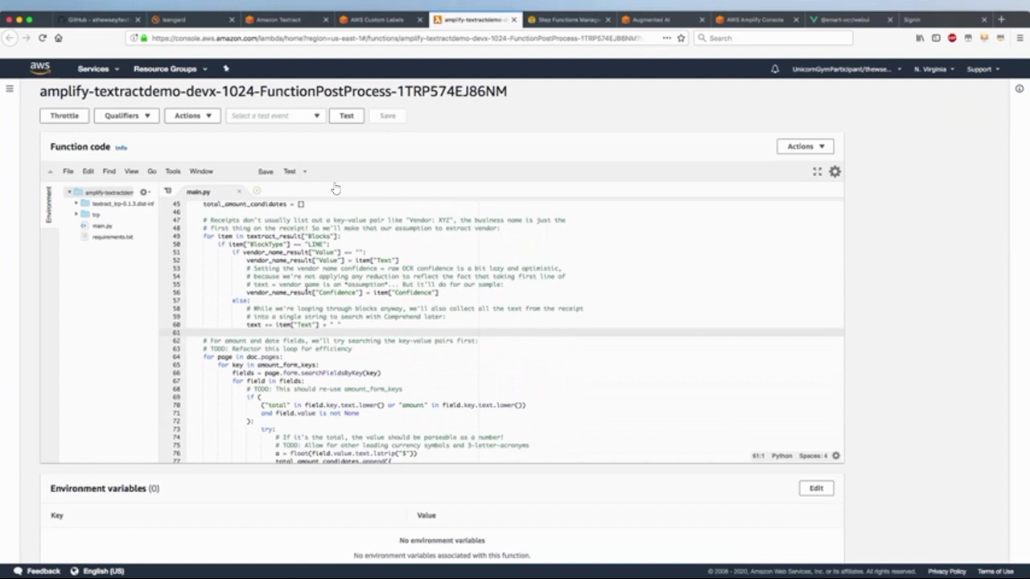
click(293, 21)
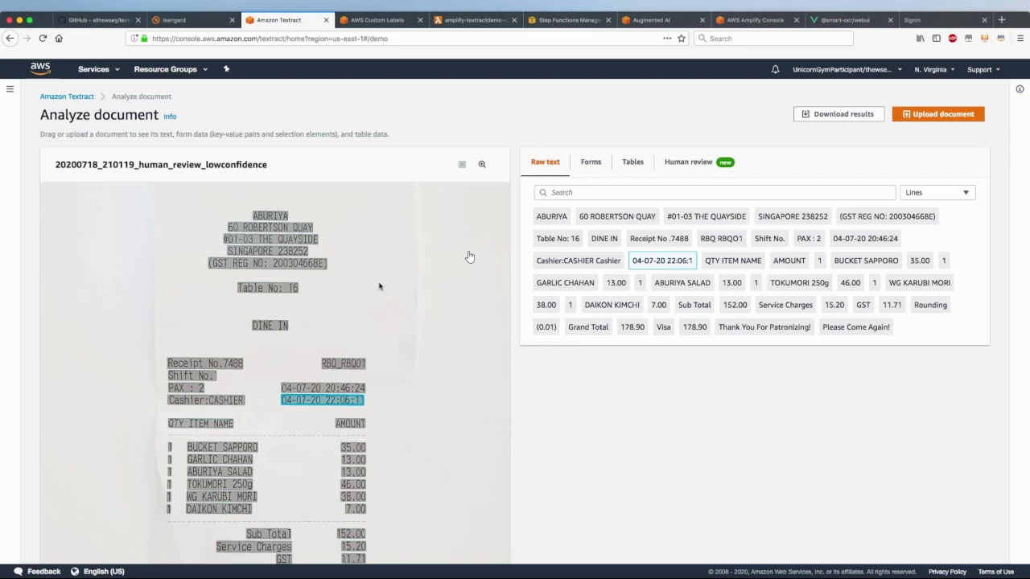
Inspect the Pre-Processing state in the pipeline definition, then go to Augmented AI's Create human review workflow
click(569, 22)
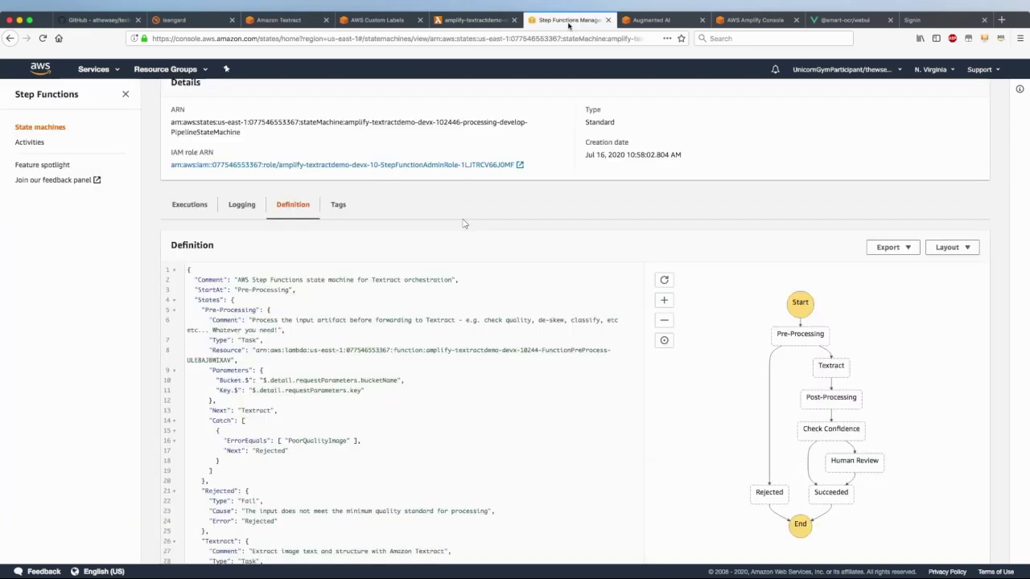
scroll(462, 224, up, 3)
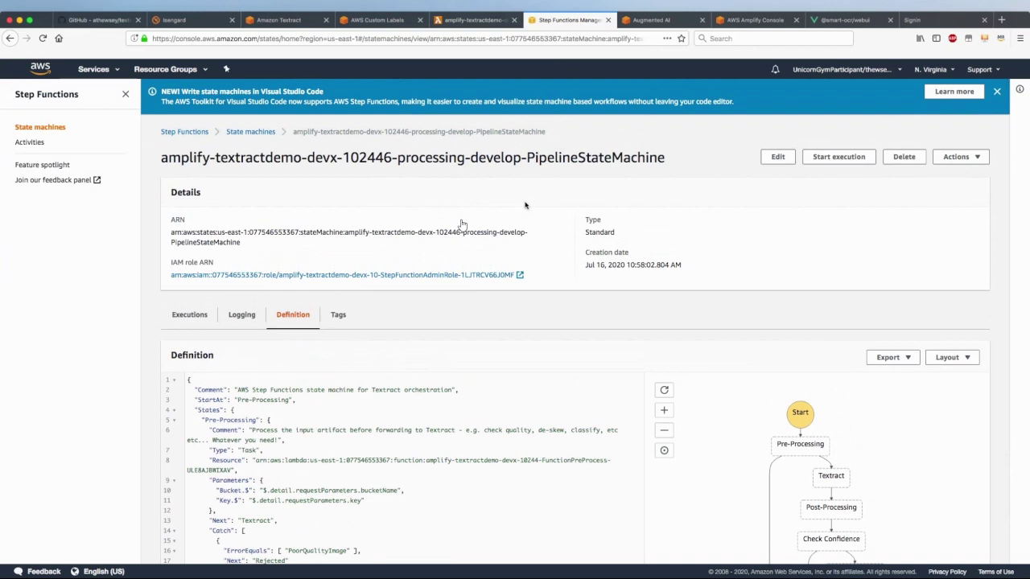
drag(189, 379, 304, 460)
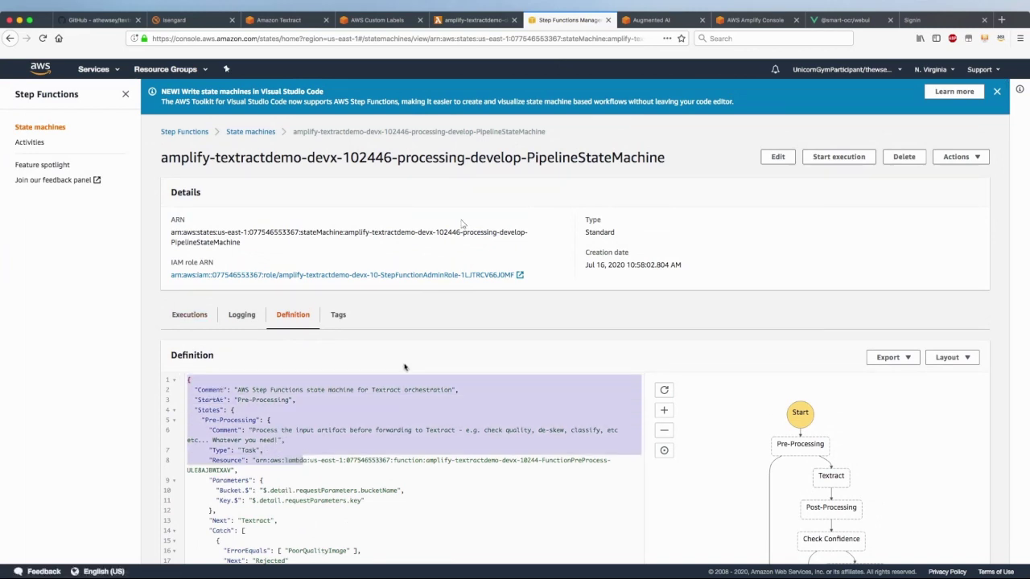
scroll(488, 321, down, 3)
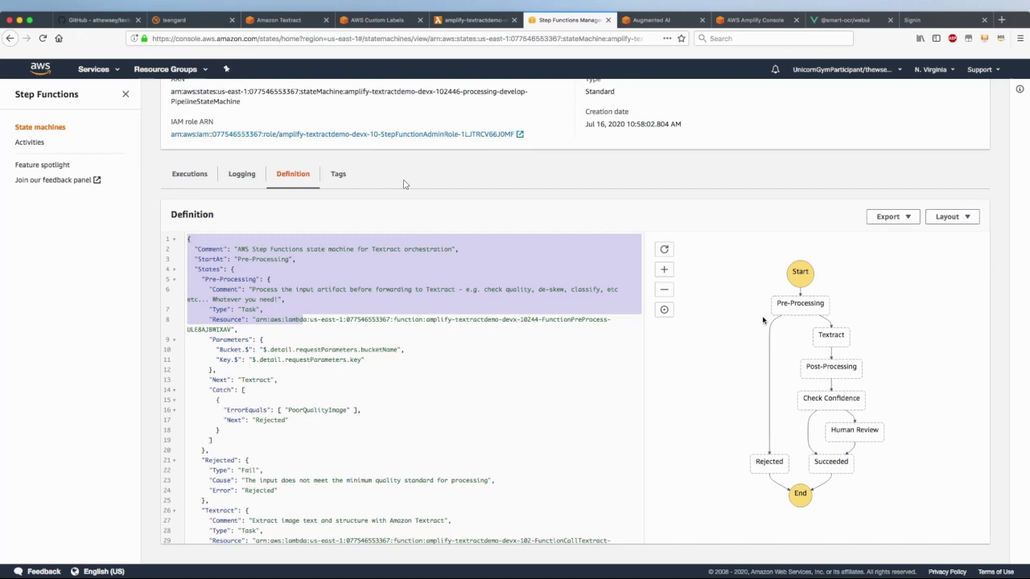
click(317, 325)
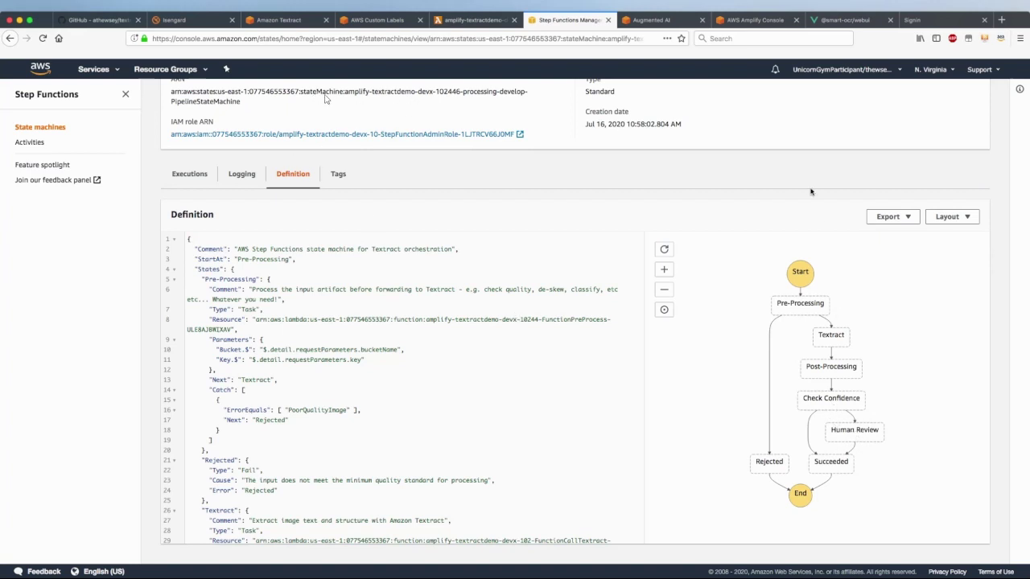
click(668, 21)
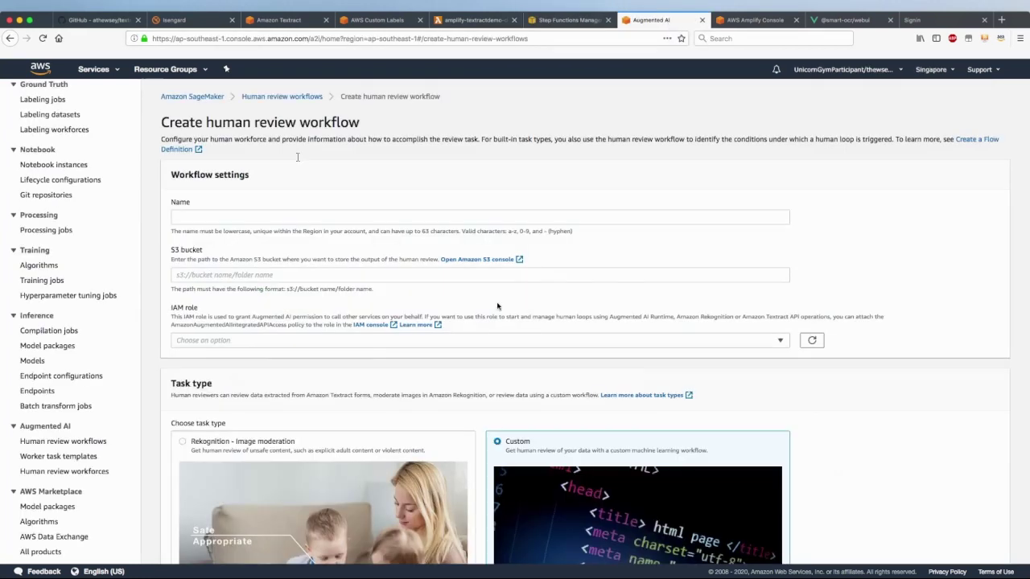
scroll(99, 345, up, 3)
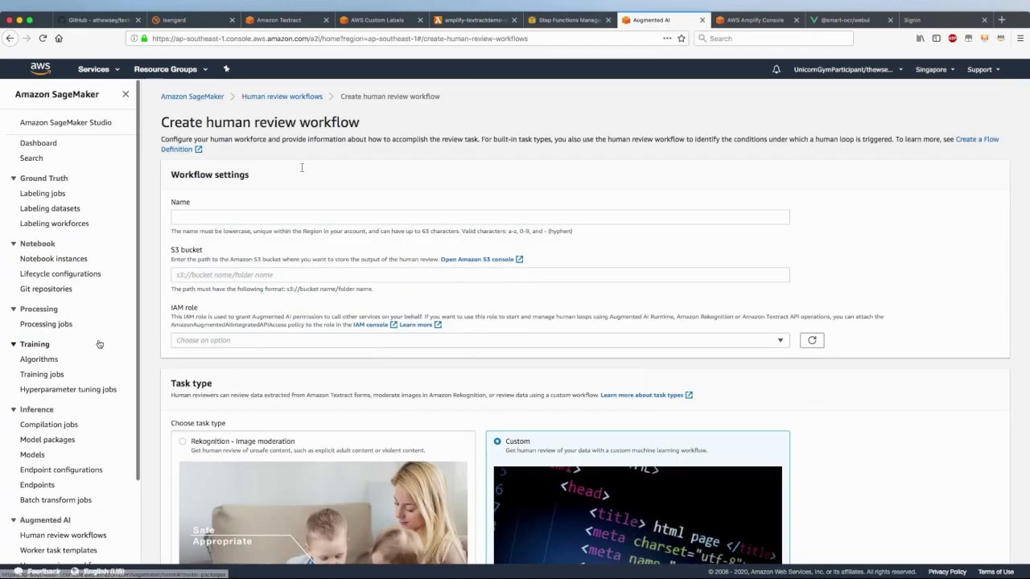
scroll(80, 426, down, 2)
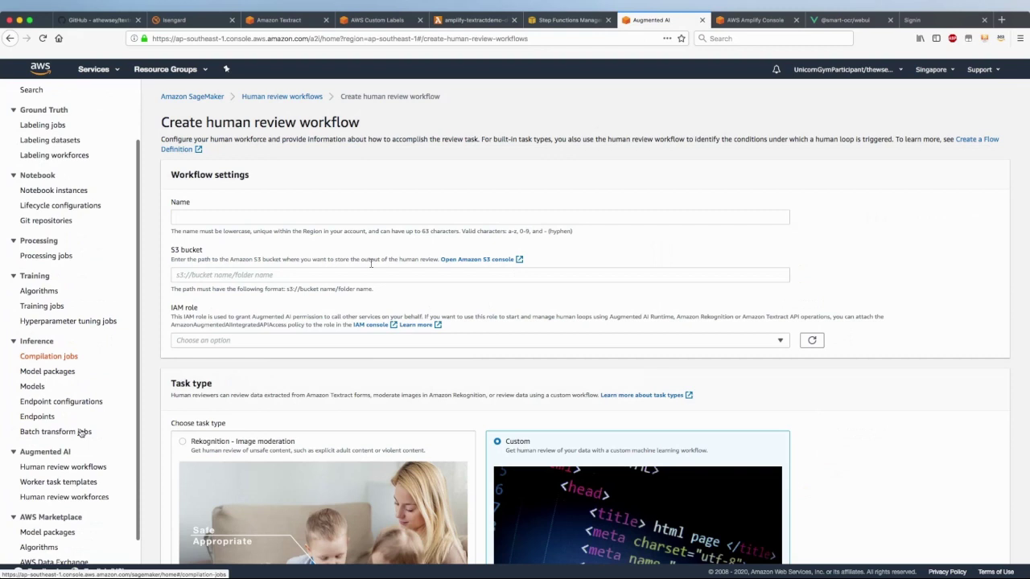
scroll(81, 433, down, 1)
drag(254, 123, 385, 129)
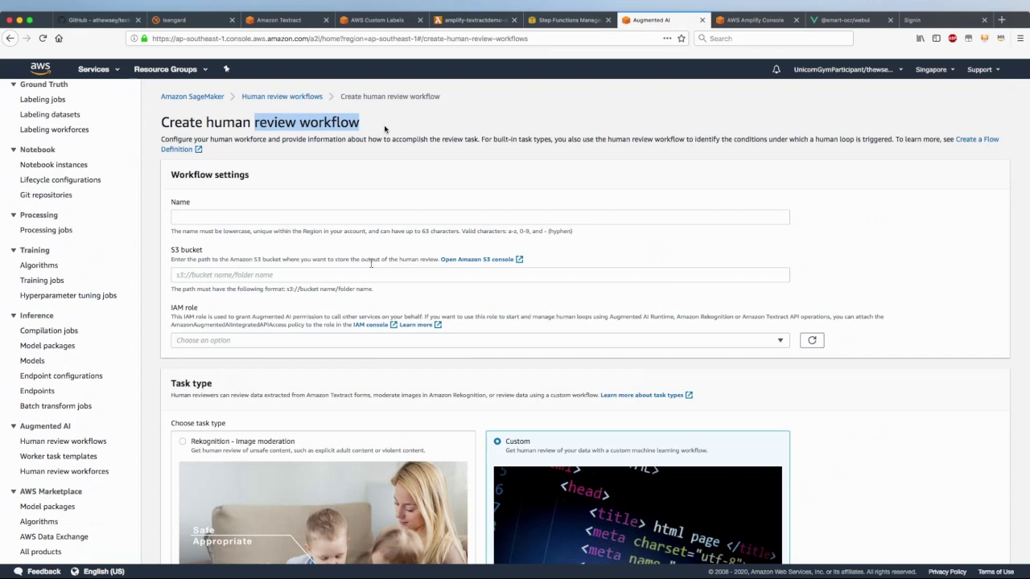
scroll(608, 170, down, 1)
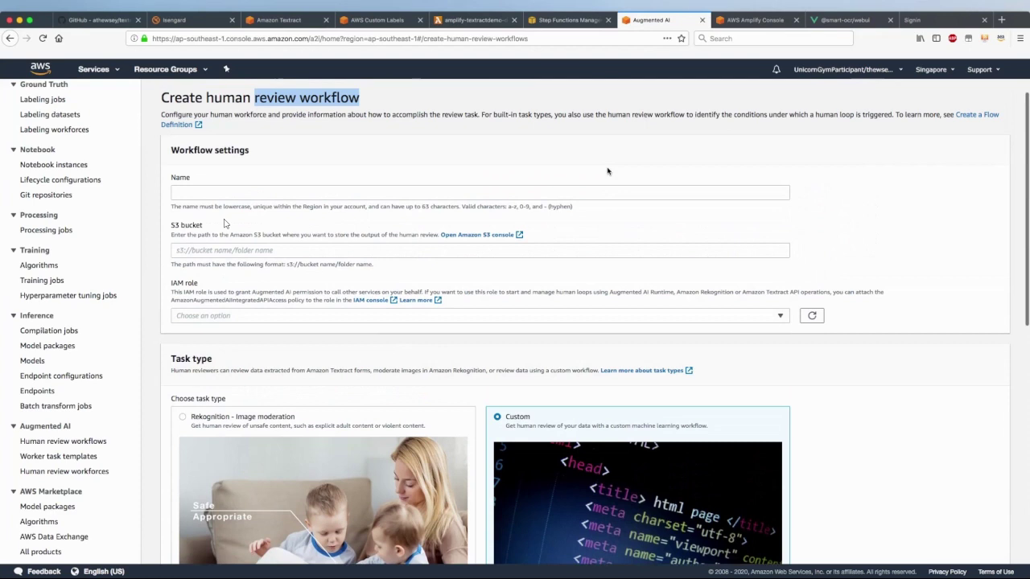
scroll(593, 329, up, 1)
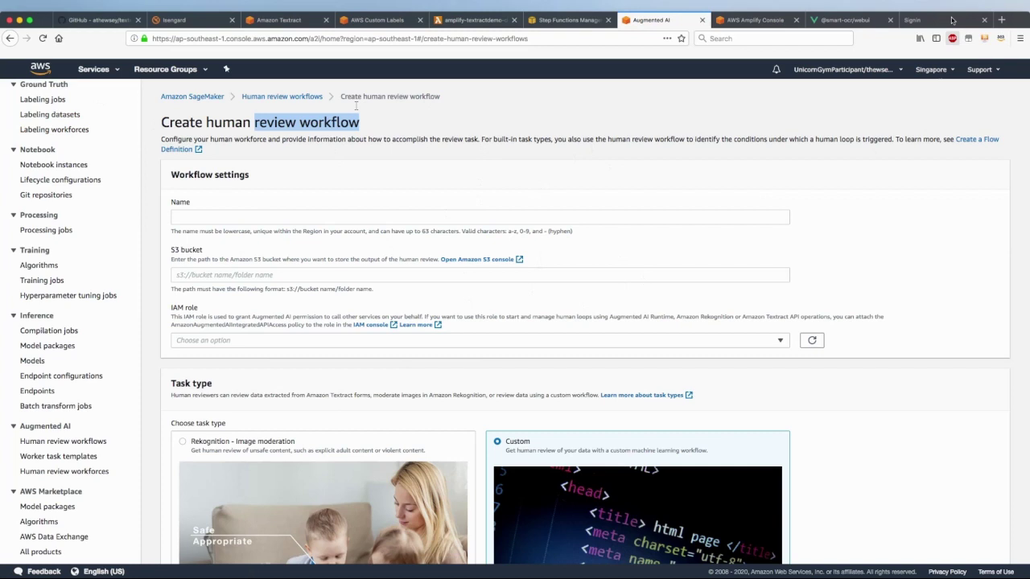
Enter the worker e-mail on the portal sign-in, confirm no jobs remain, then go to the Smart OCR app
click(951, 20)
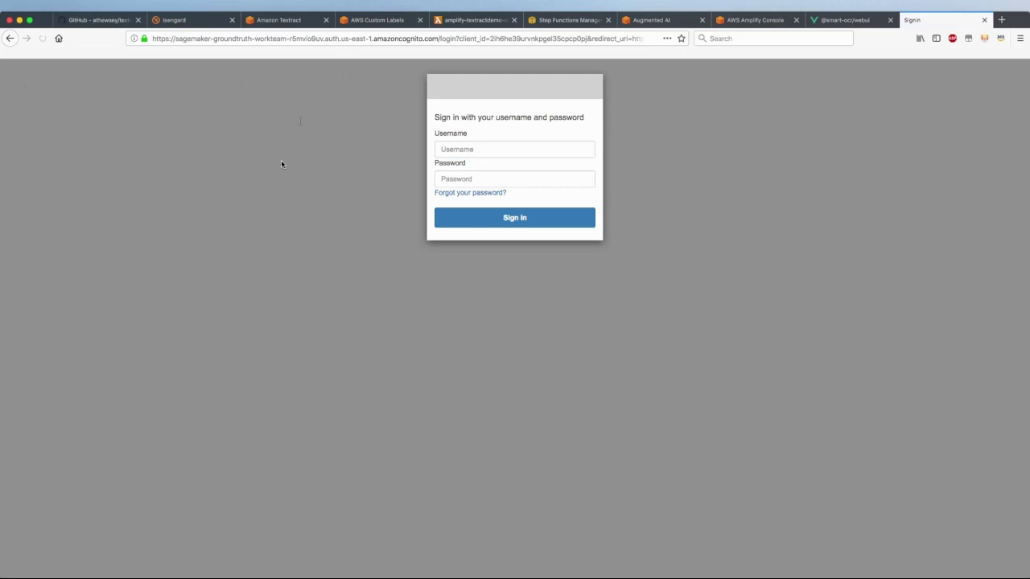
key(Tab)
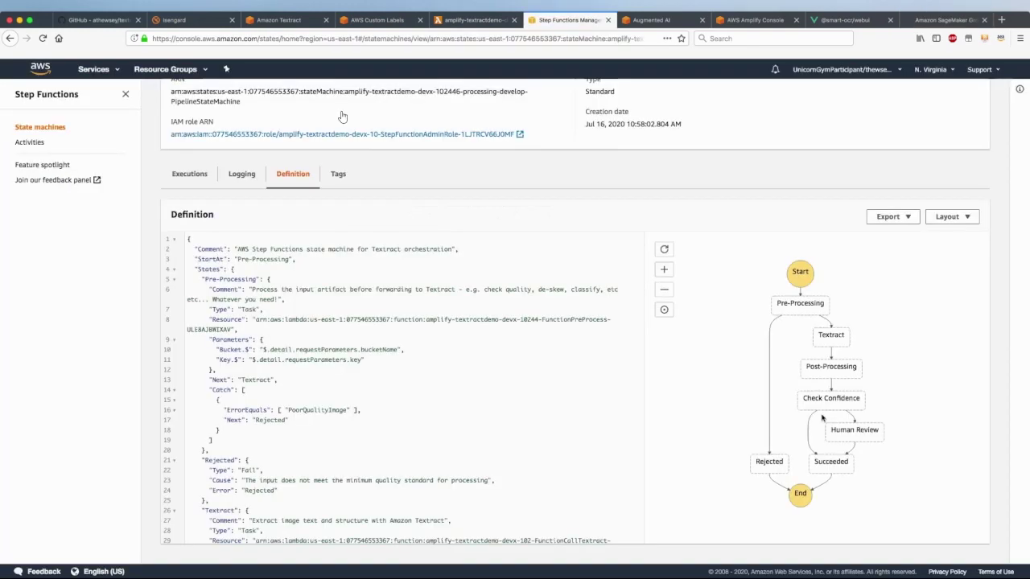
scroll(821, 418, down, 2)
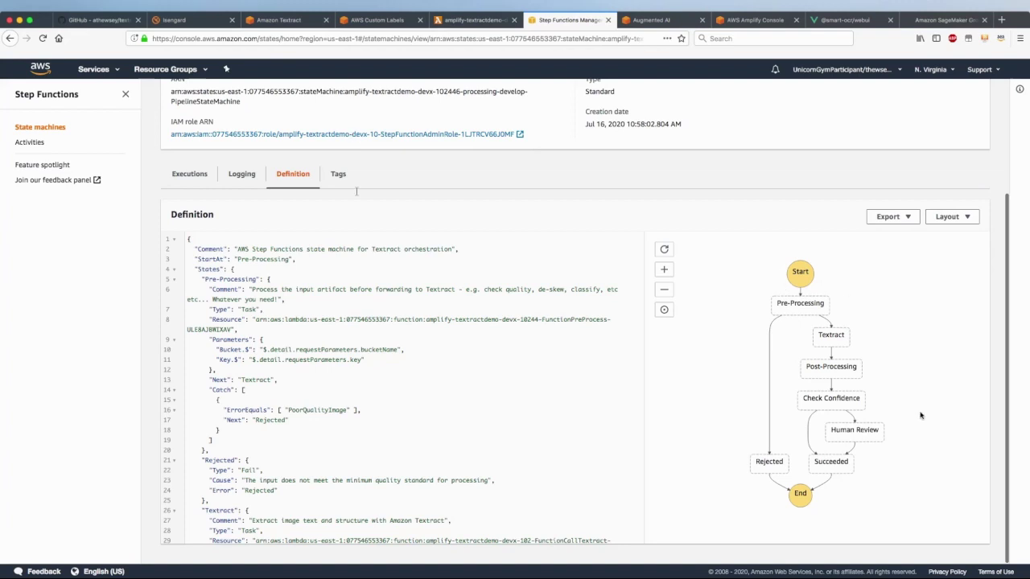
click(843, 25)
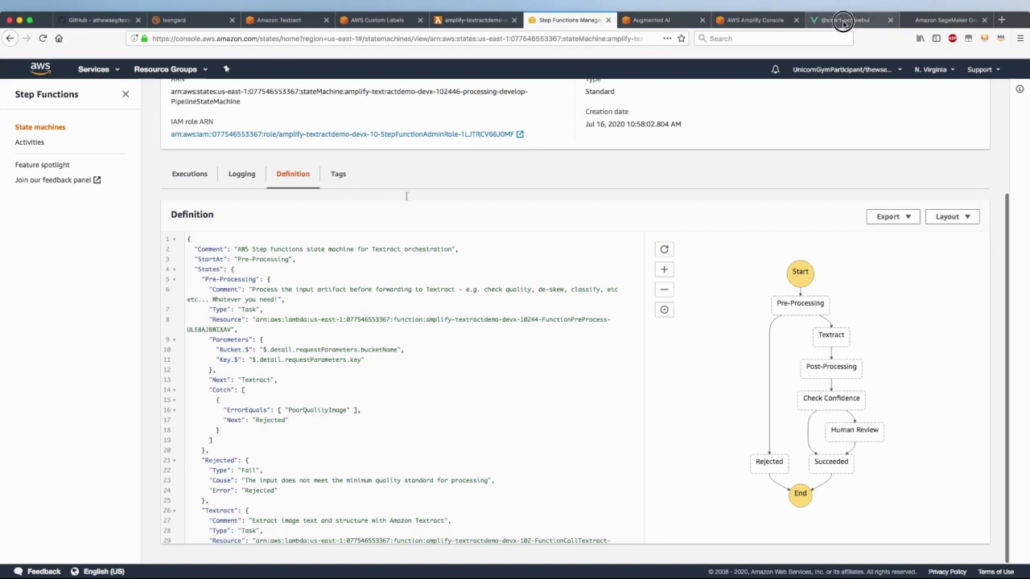
Sign in to the Smart OCR demo with the demo account username and password
click(469, 137)
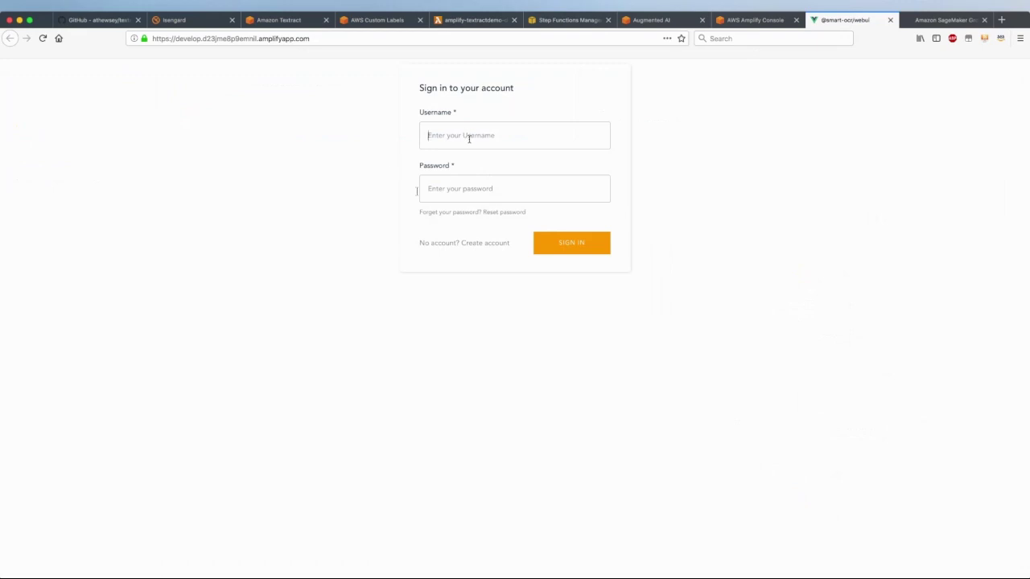
text(demo1)
click(419, 191)
text(•••••)
key(Return)
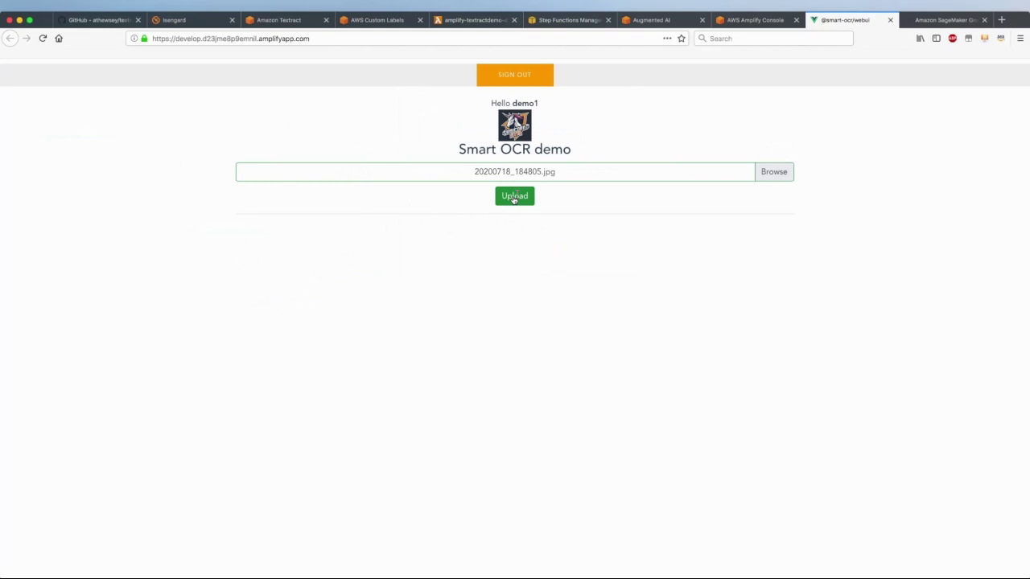
Upload 20200718_184805.jpg, review its below-minimum-quality rejection, then view the Step Functions definition
click(514, 197)
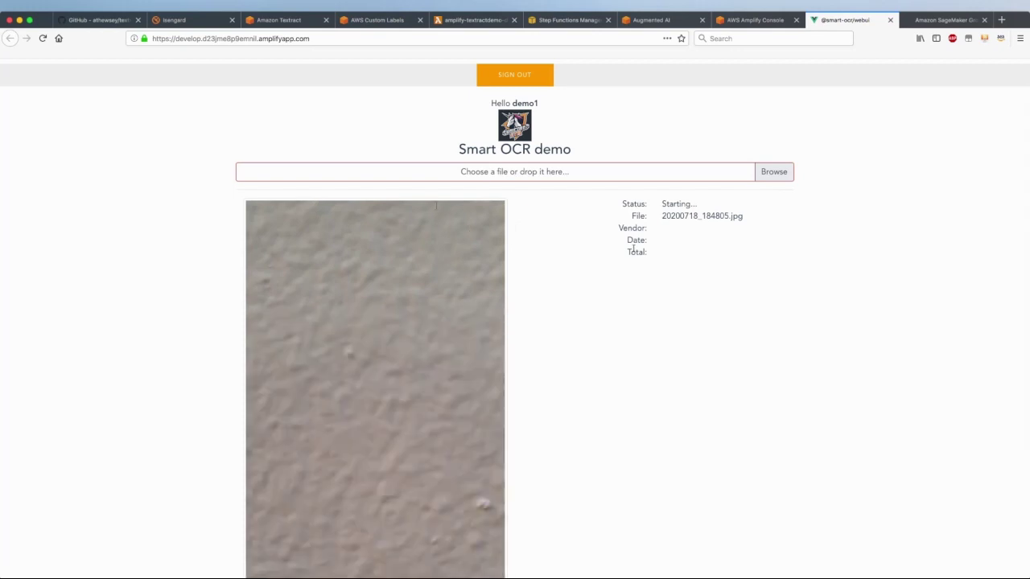
click(623, 203)
click(623, 203)
drag(623, 203, 770, 203)
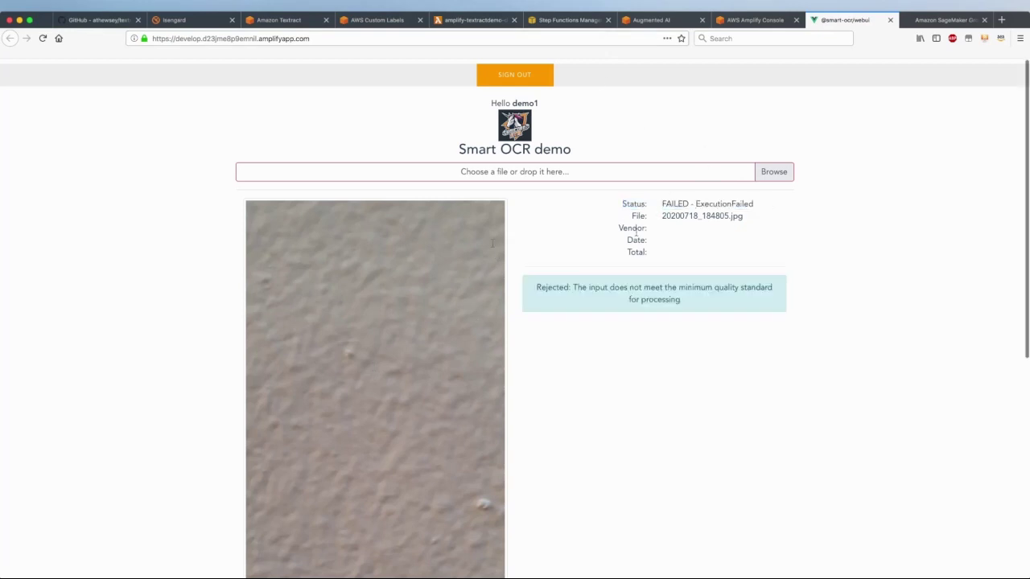
drag(537, 287, 718, 315)
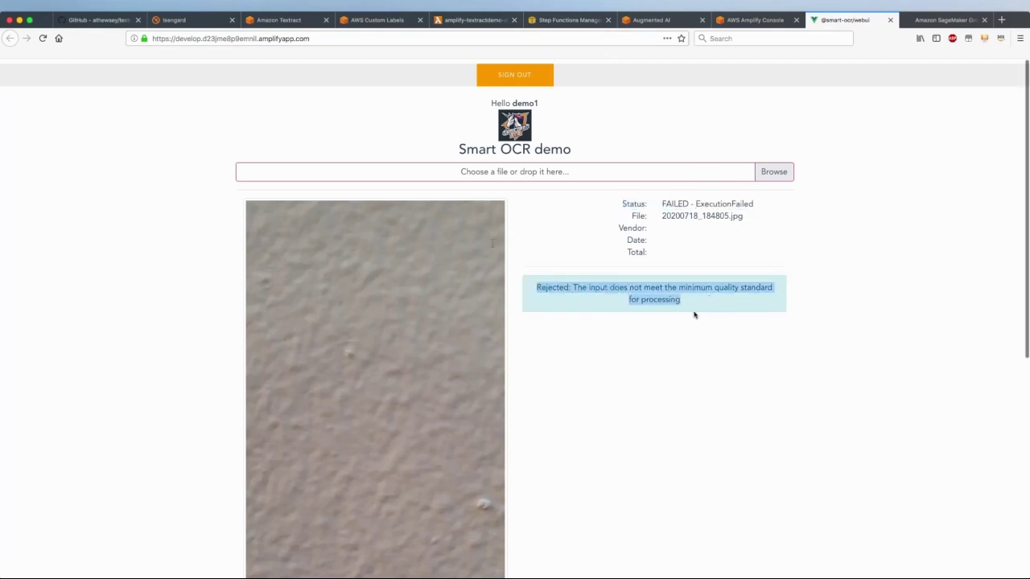
scroll(684, 432, down, 3)
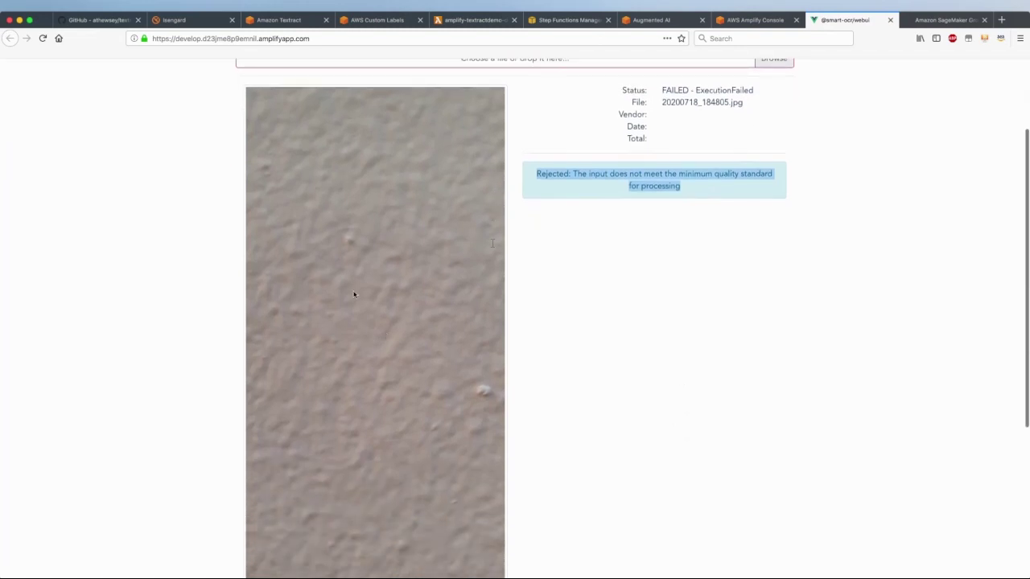
scroll(708, 413, up, 3)
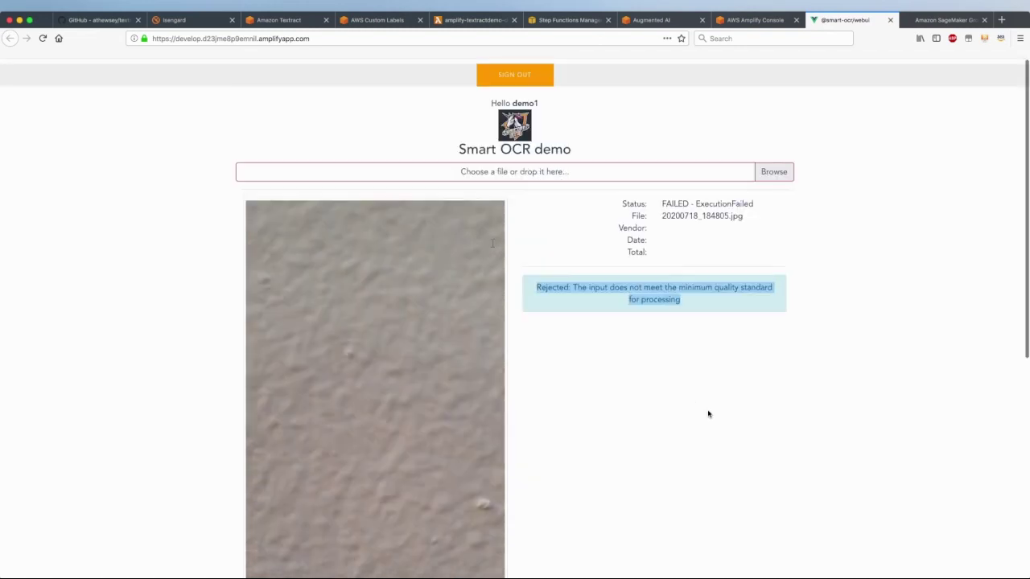
click(678, 249)
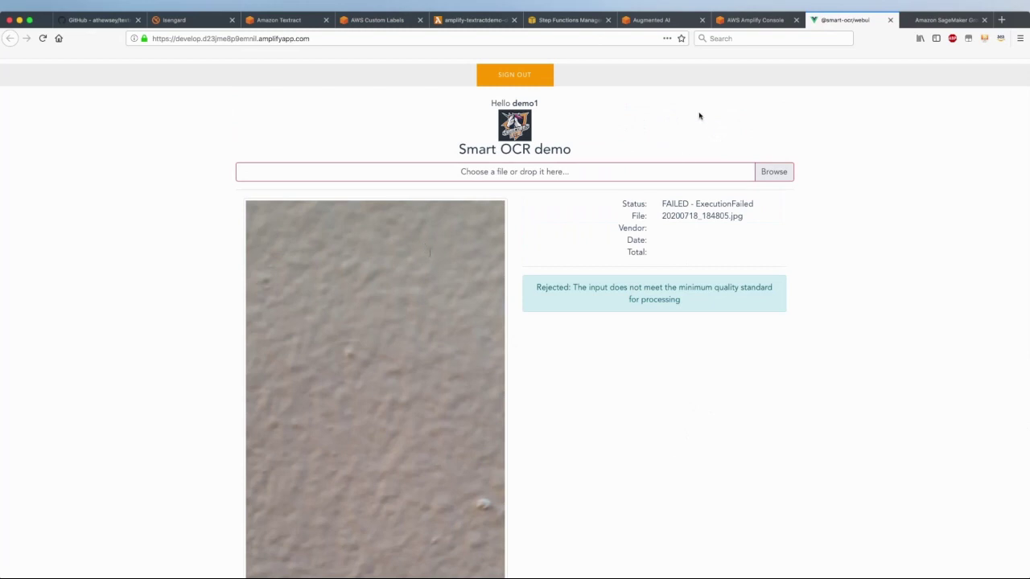
click(562, 20)
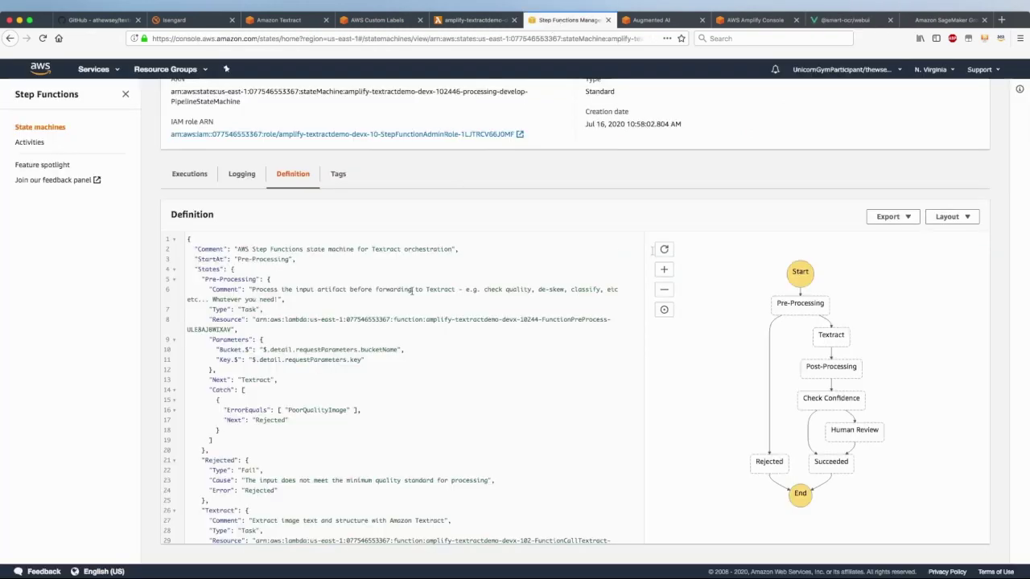
Trace the latest failed execution's graph from Pre-Processing straight to Rejected, then return to the demo app
click(192, 177)
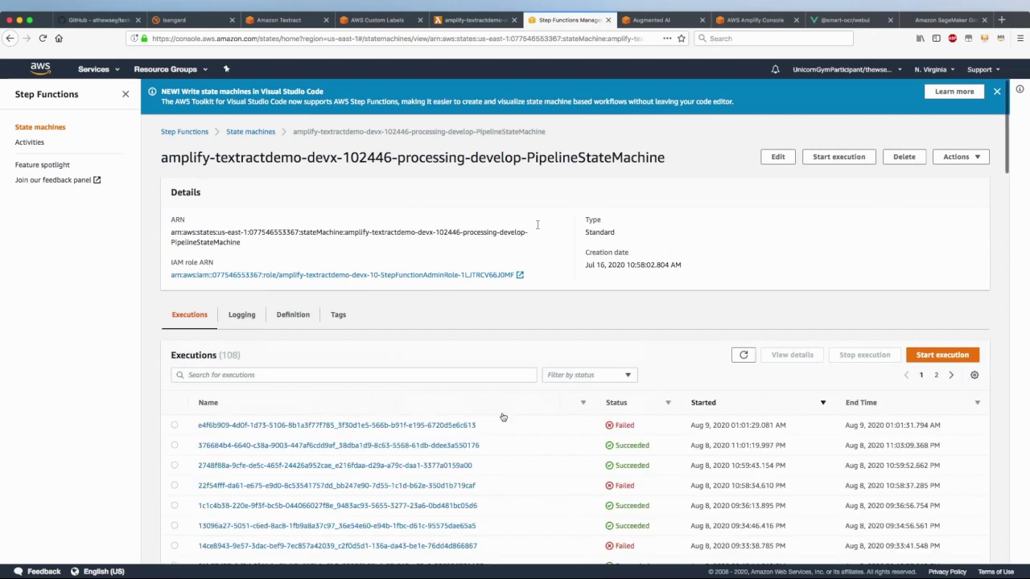
click(413, 424)
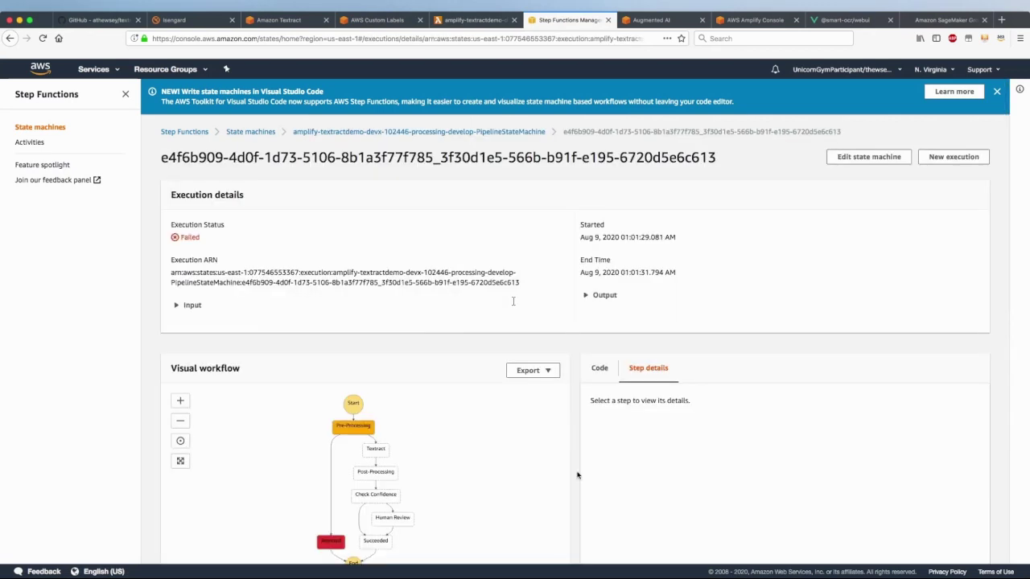
scroll(577, 474, down, 3)
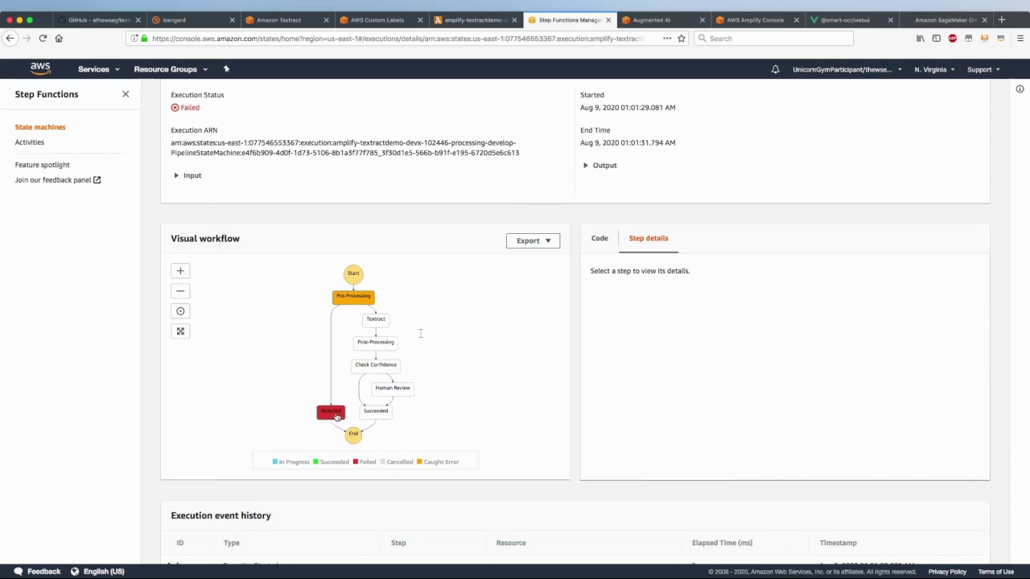
click(827, 26)
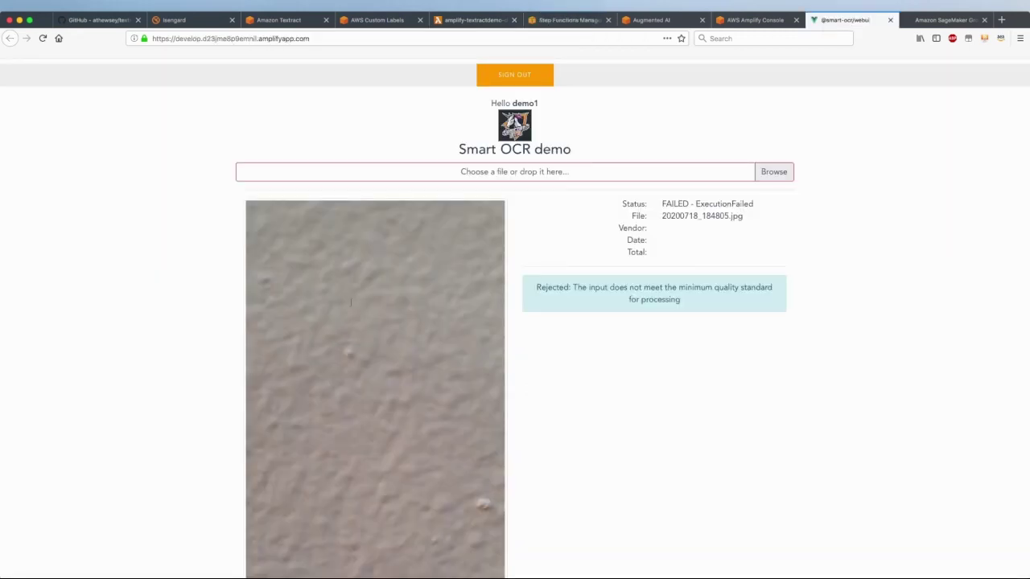
Upload 20200718_192723_human_review_lowconfidence.jpg and note its Starting status
drag(26, 157, 359, 171)
click(510, 198)
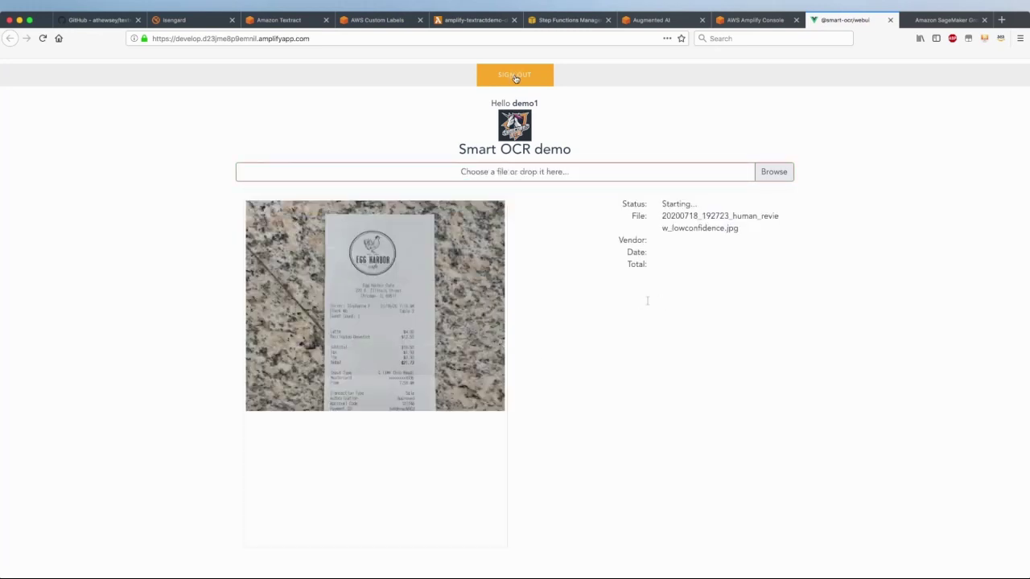
drag(625, 202, 721, 207)
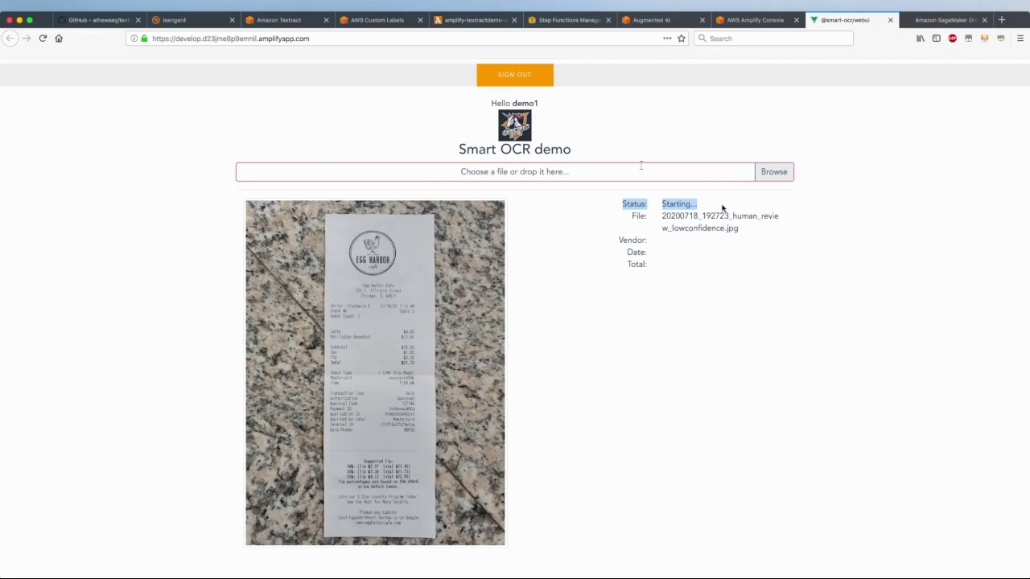
click(578, 21)
Refresh the executions and view the newest one, succeeding through Check Confidence without Human Review
scroll(374, 135, up, 3)
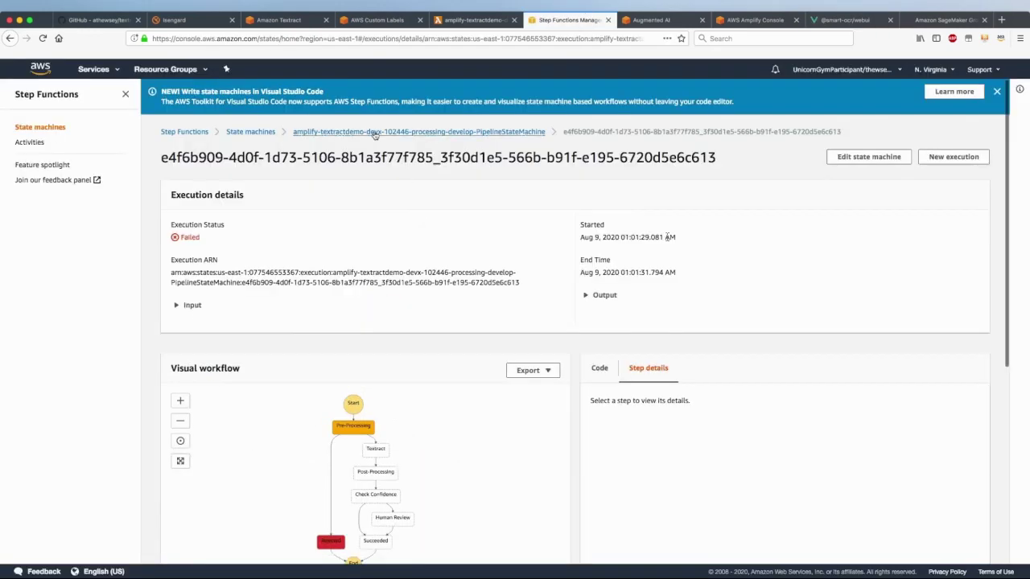
click(374, 133)
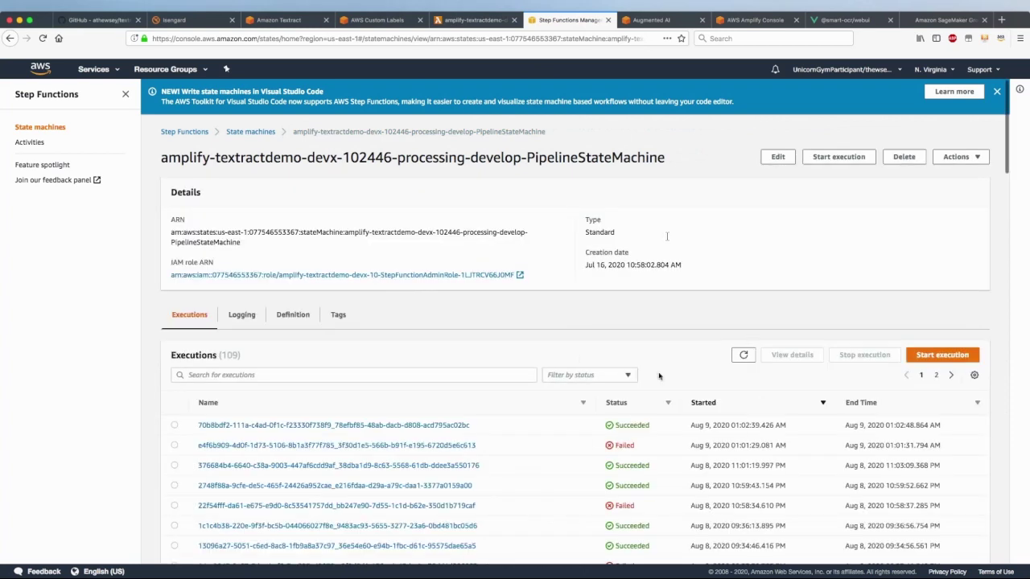
click(743, 355)
click(395, 426)
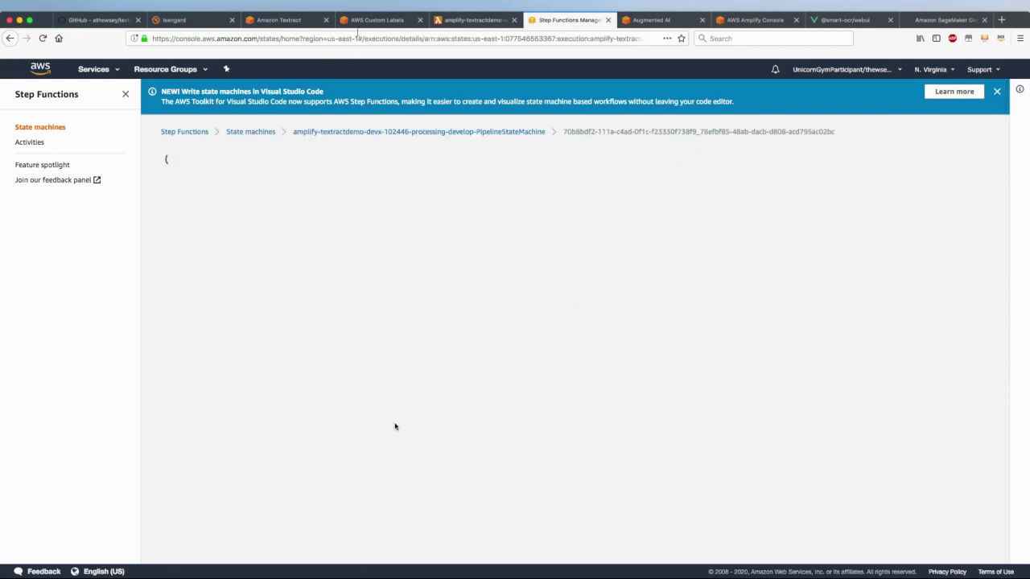
scroll(395, 426, down, 1)
scroll(395, 426, down, 3)
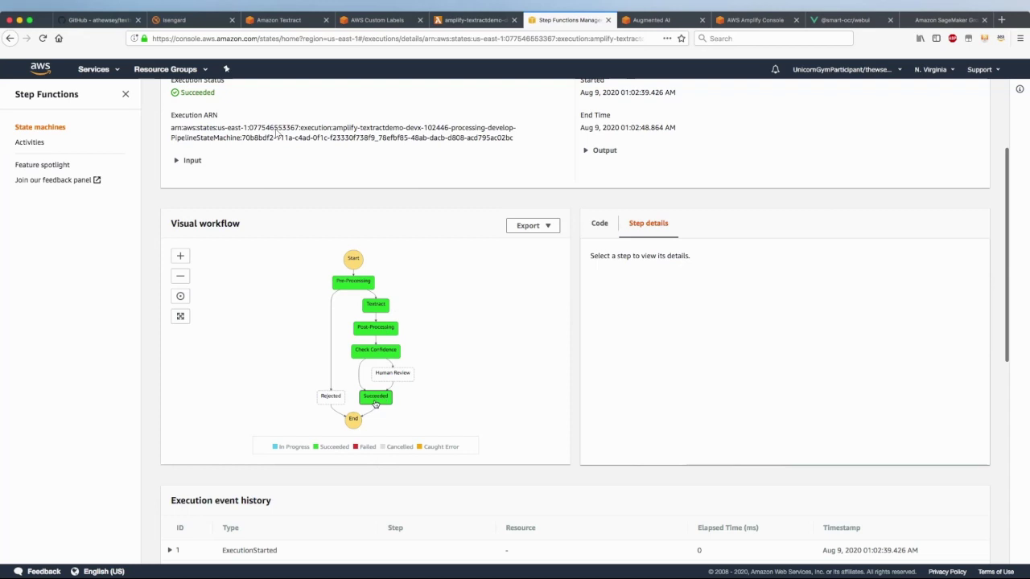
click(829, 24)
click(625, 203)
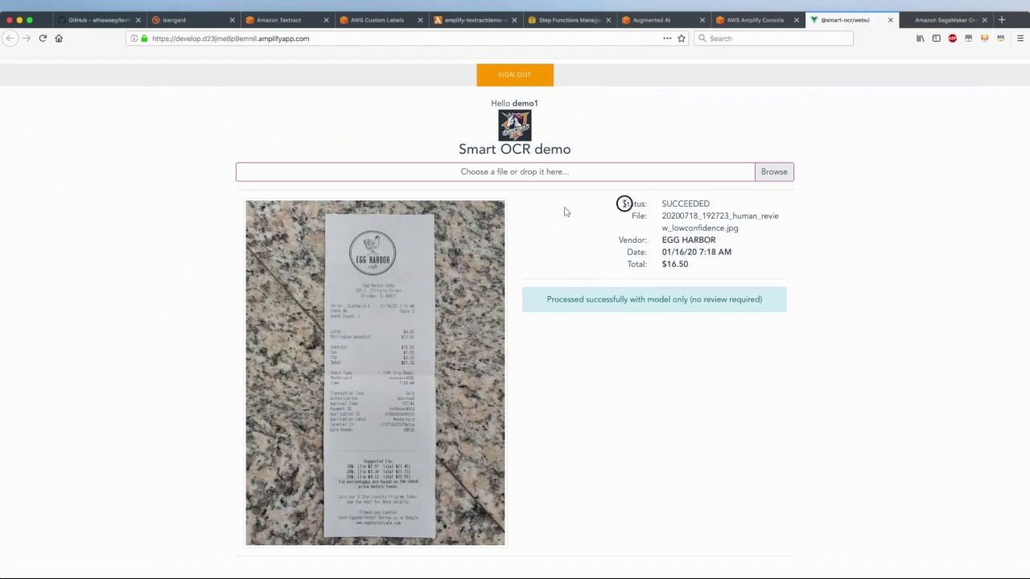
Point out the receipt's SUCCEEDED status, EGG HARBOR vendor, date and $16.50 total
drag(624, 204, 734, 207)
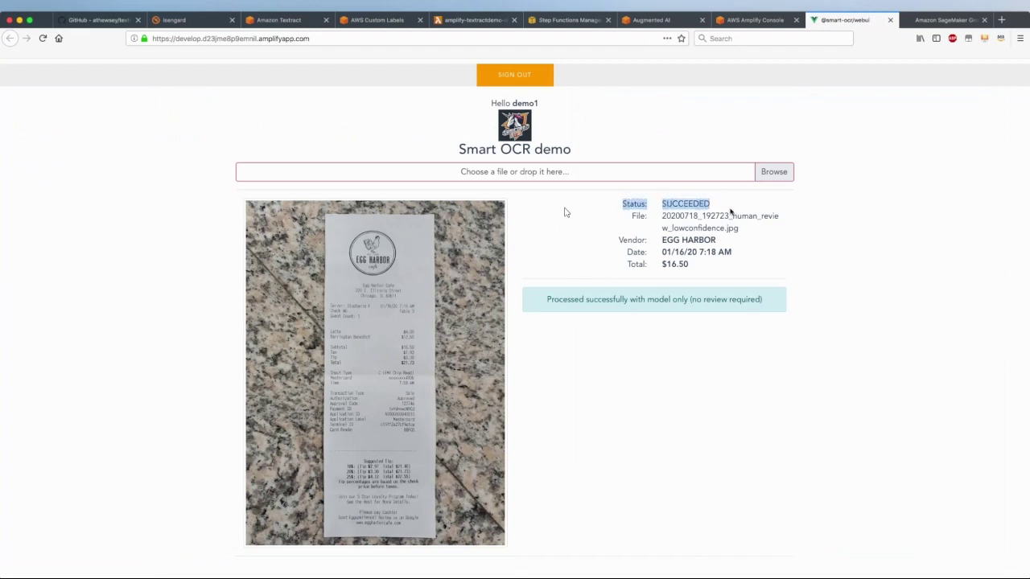
drag(624, 239, 710, 263)
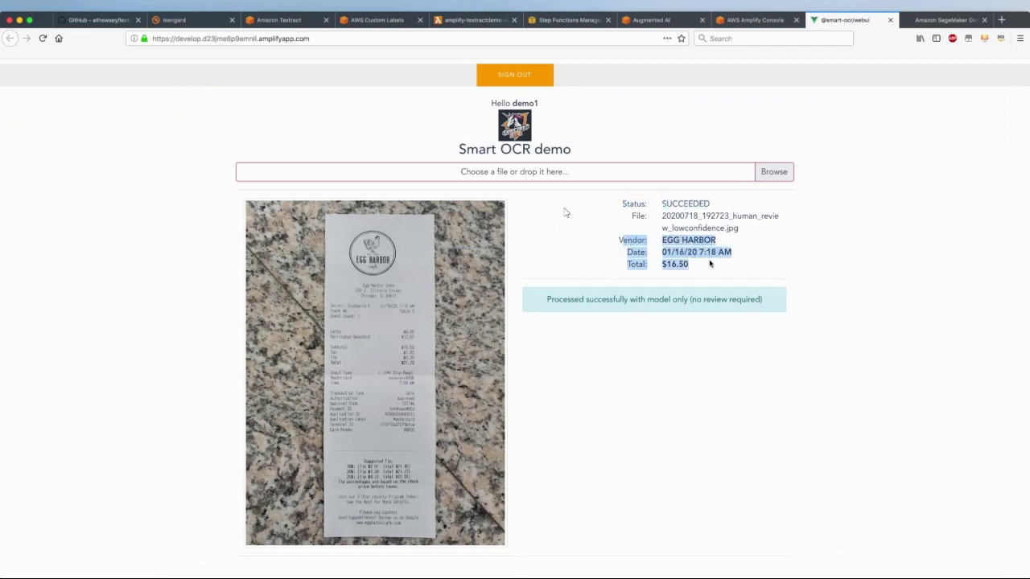
click(708, 267)
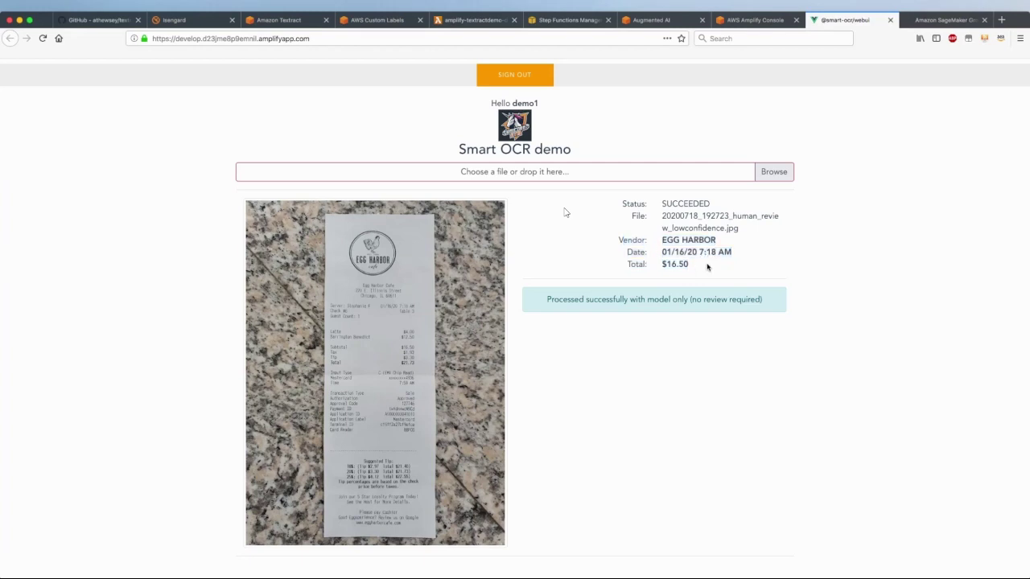
drag(688, 264, 662, 261)
Edit the definition so Check Confidence's NumericGreaterThanEquals is 50 instead of 40, and save despite the IAM warning
click(567, 21)
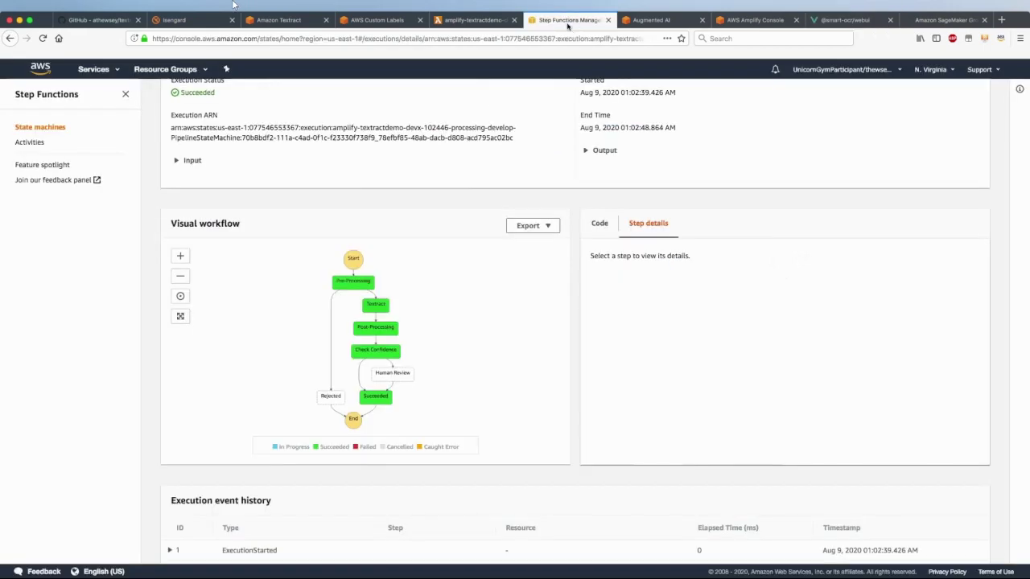
scroll(467, 345, up, 3)
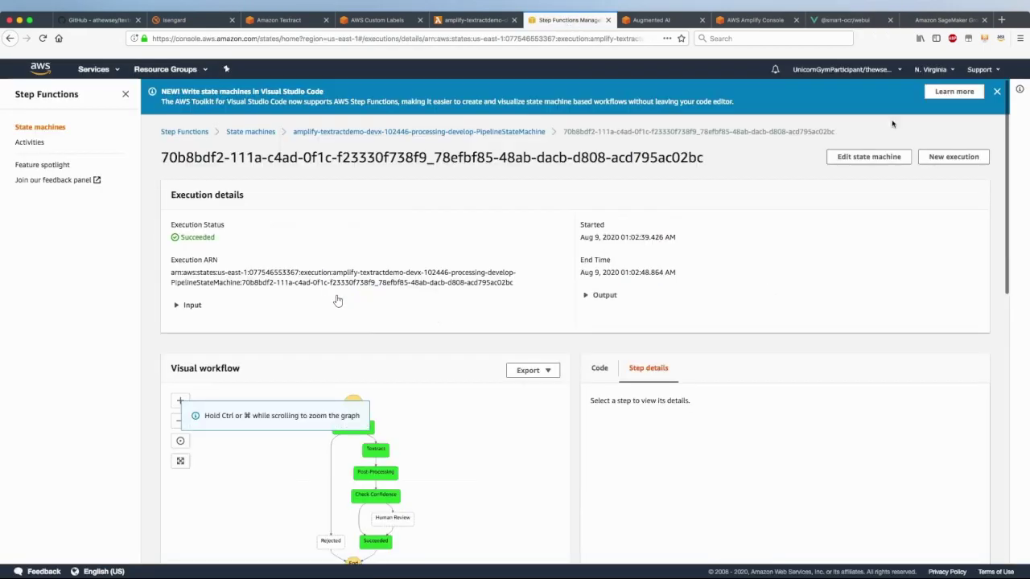
click(864, 157)
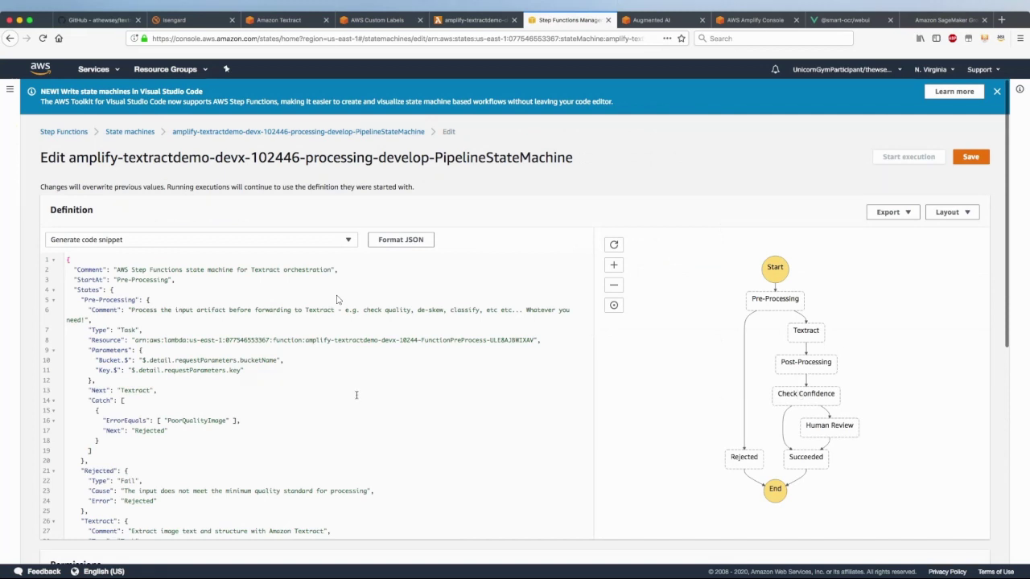
scroll(337, 300, down, 15)
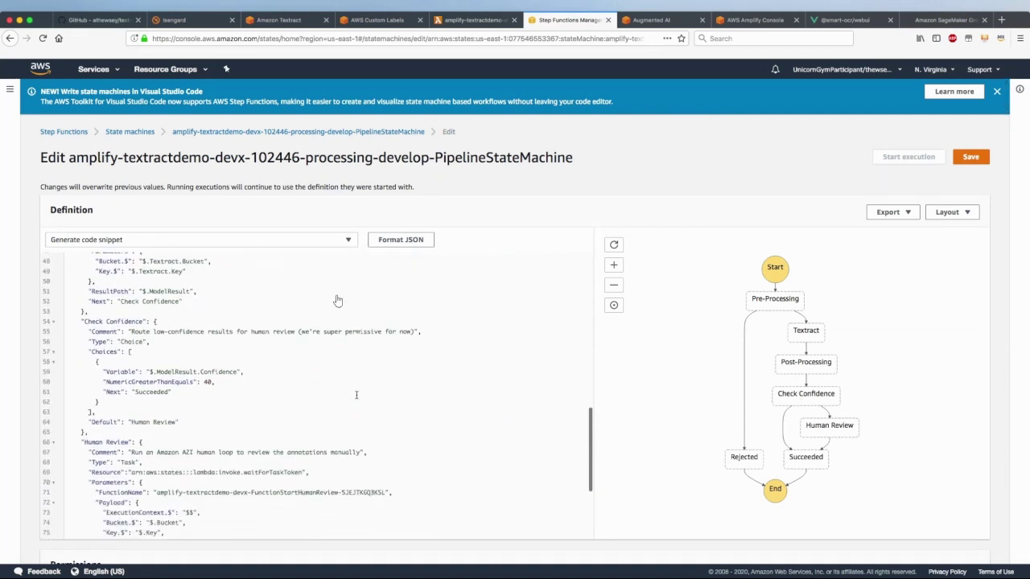
scroll(356, 394, down, 1)
drag(127, 311, 218, 381)
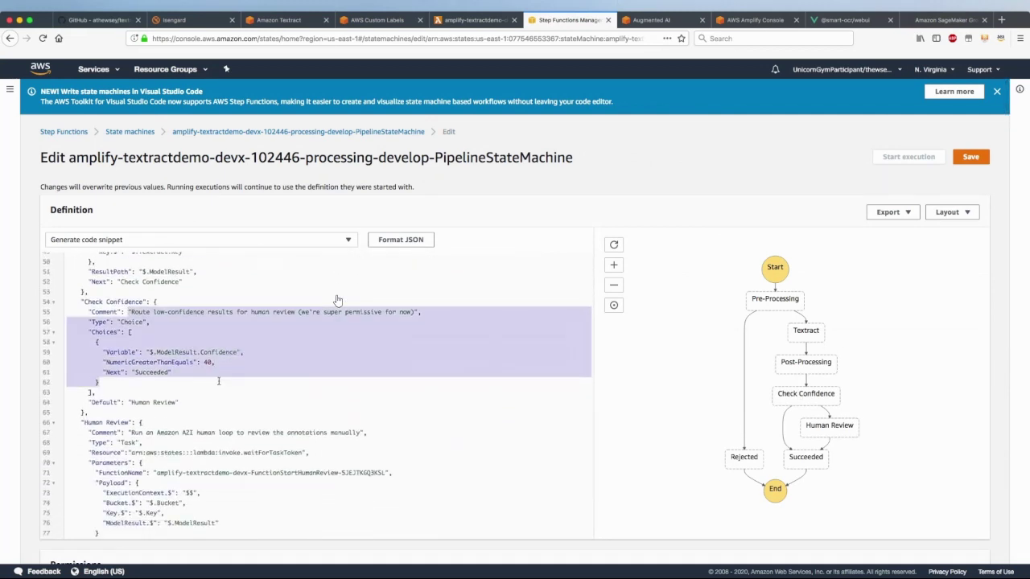
double_click(216, 351)
click(208, 362)
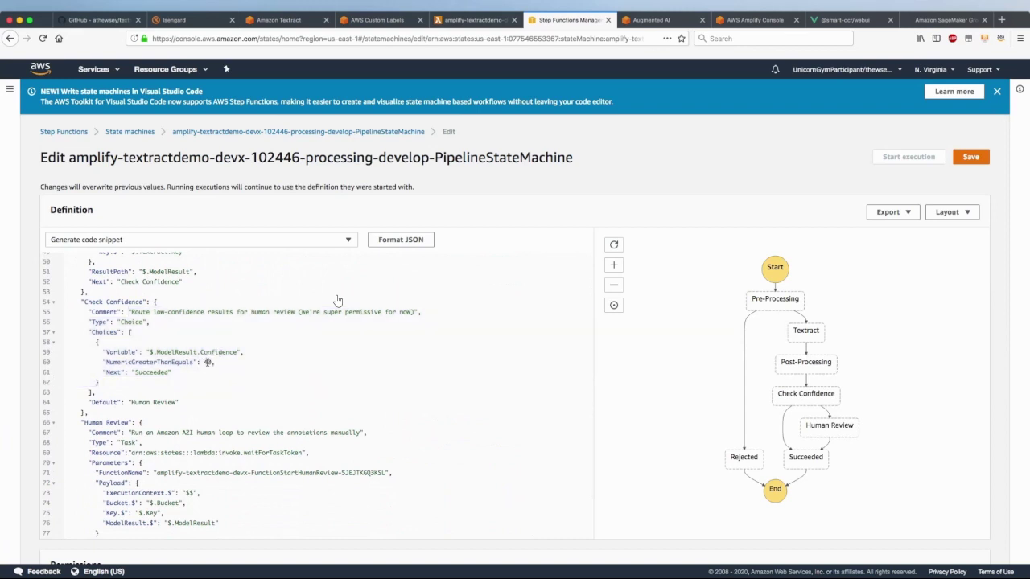
key(BackSpace)
text(5)
click(970, 158)
click(613, 374)
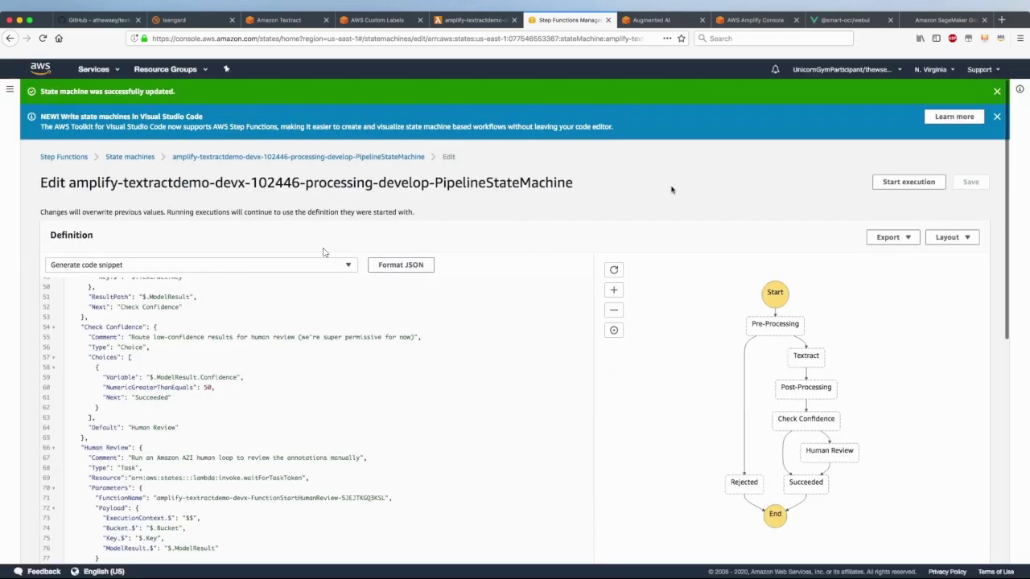
Re-upload 20200718_192723_human_review_lowconfidence.jpg in the demo app for reprocessing
click(831, 21)
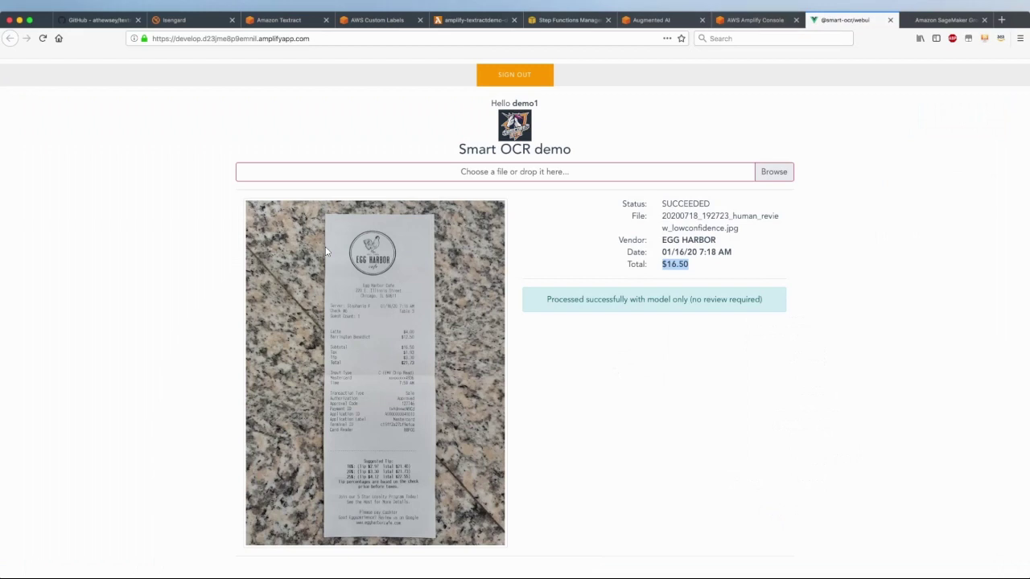
drag(326, 252, 322, 177)
click(512, 201)
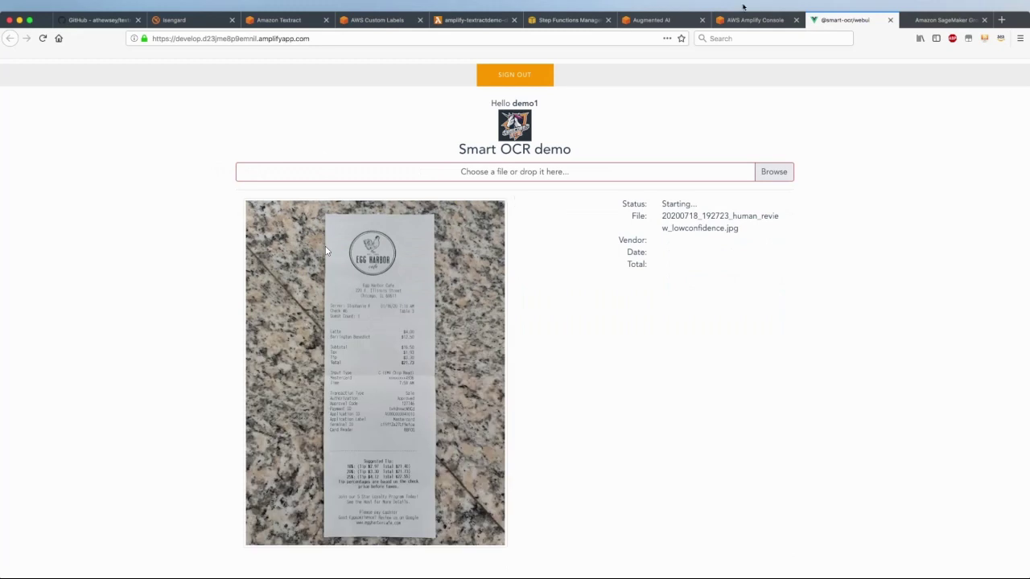
Open the running execution and confirm its workflow is paused at Human Review
click(567, 19)
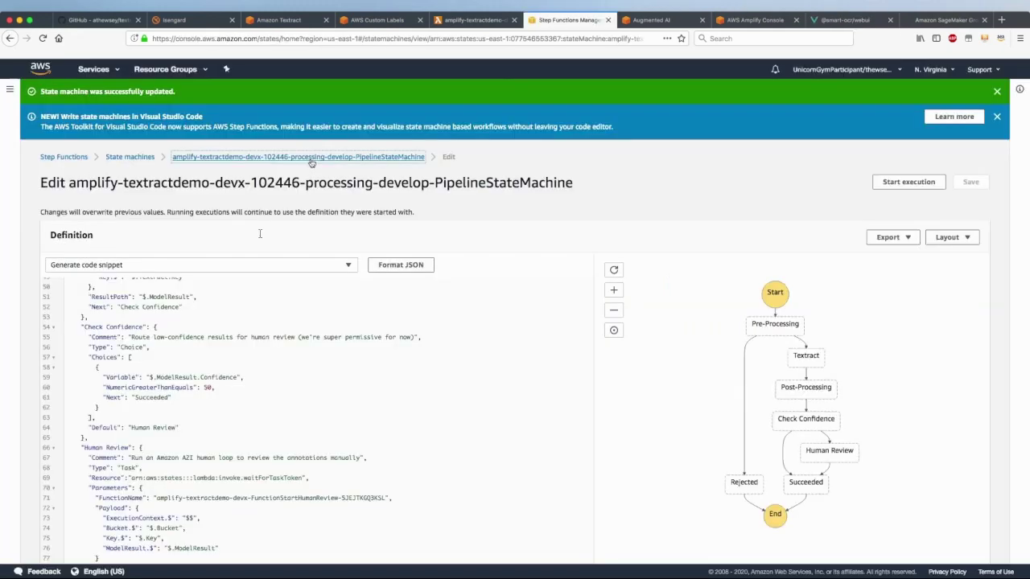
click(313, 158)
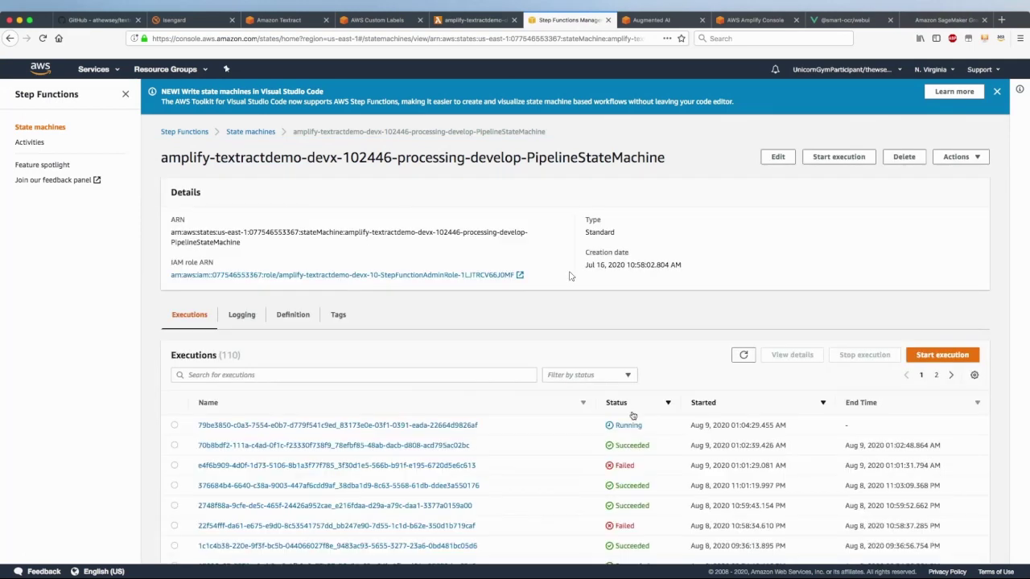
click(379, 427)
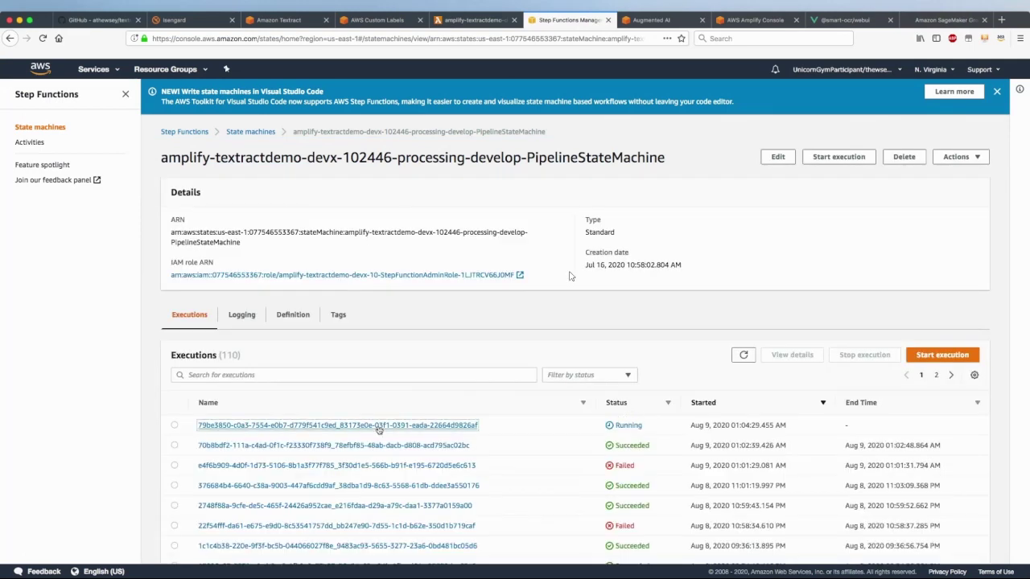
scroll(474, 352, down, 4)
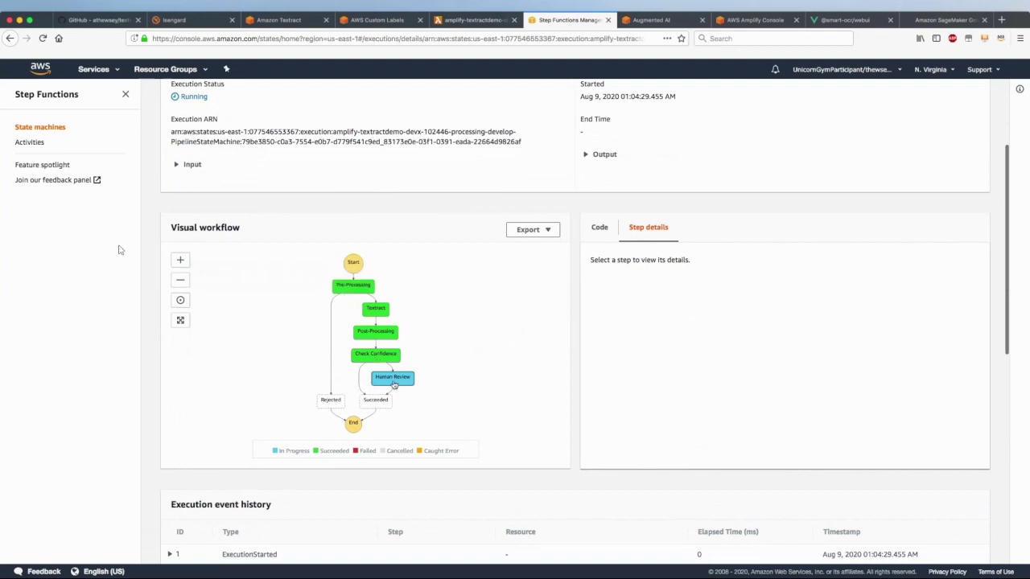
Check that the demo app shows RUNNING - Human Review for the receipt
click(848, 21)
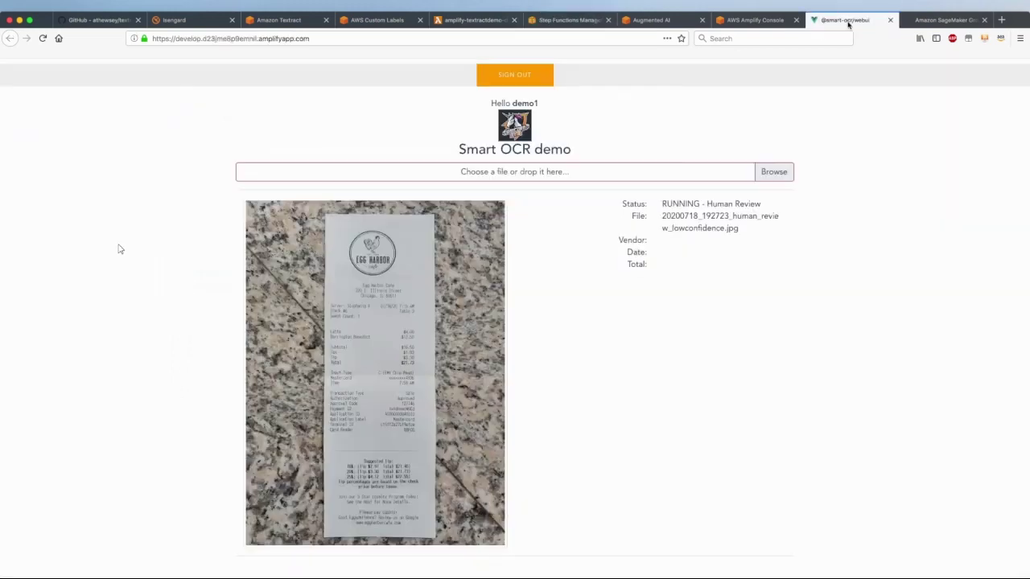
drag(623, 203, 784, 207)
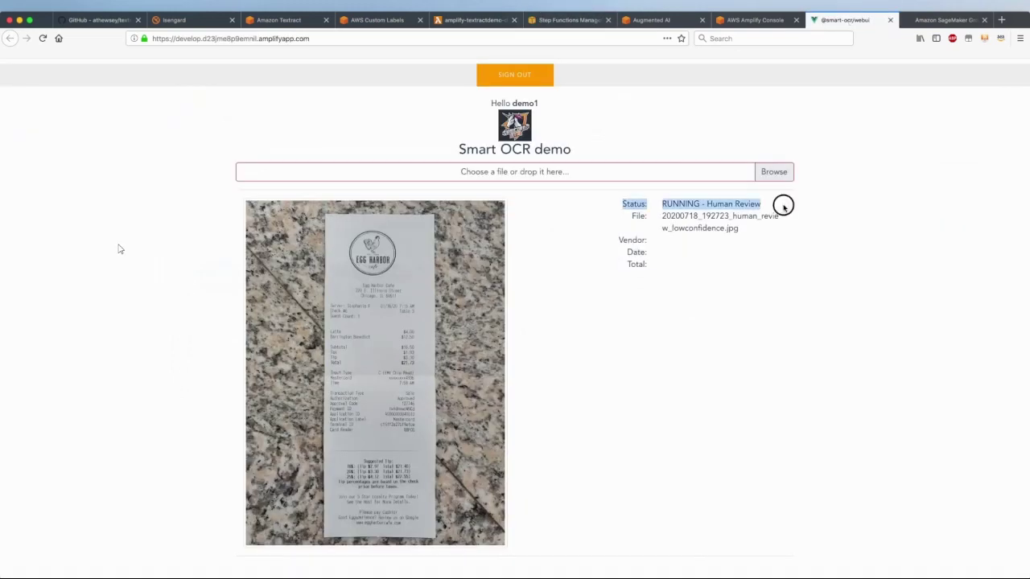
click(940, 20)
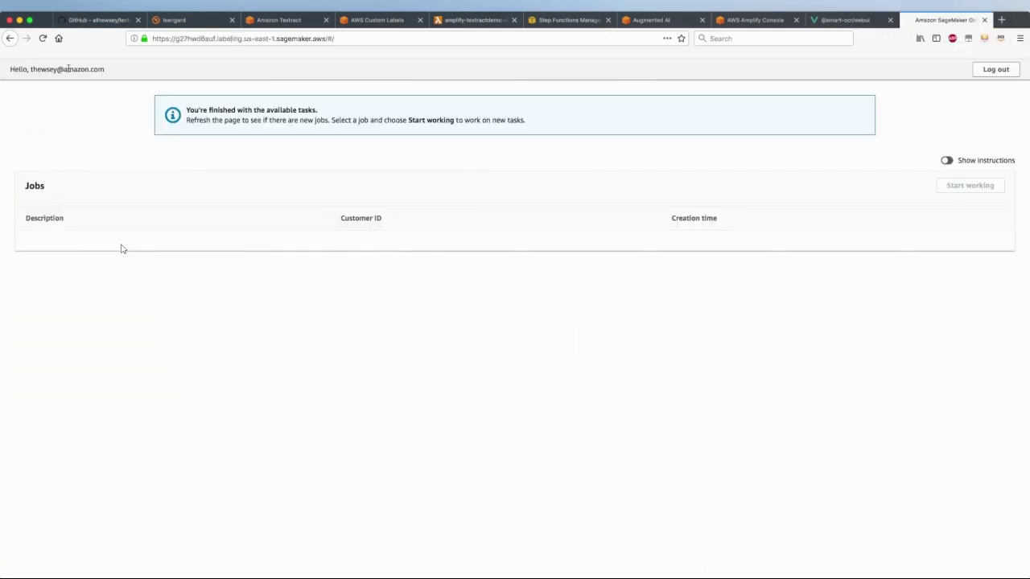
Refresh the worker portal's jobs list and start working on the new Human review task
click(43, 38)
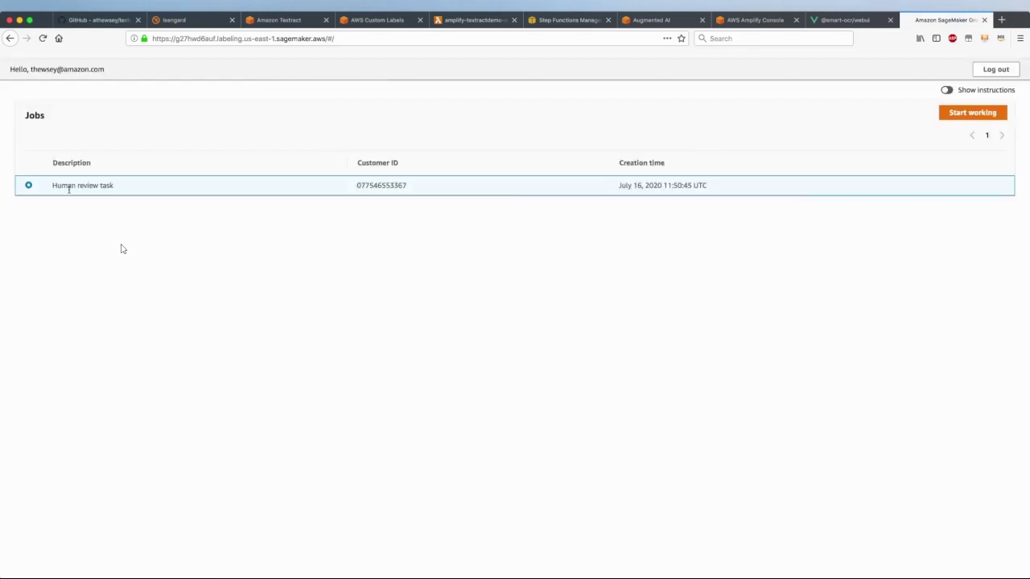
click(974, 113)
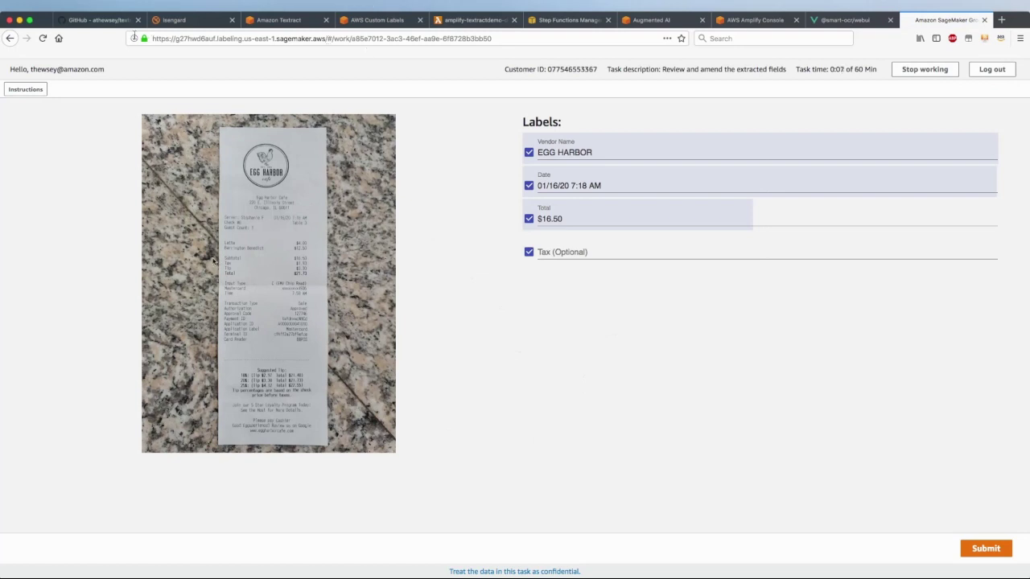
Review the prefilled vendor EGG HARBOR, date 01/16/20 7:18 AM and $16.50 total
drag(543, 152, 548, 185)
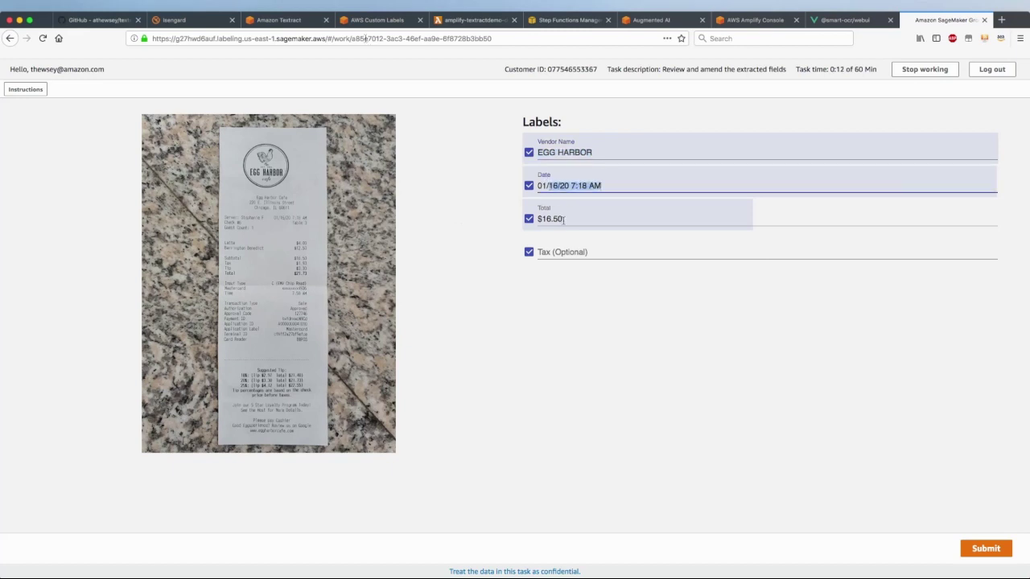
drag(564, 220, 541, 219)
click(603, 217)
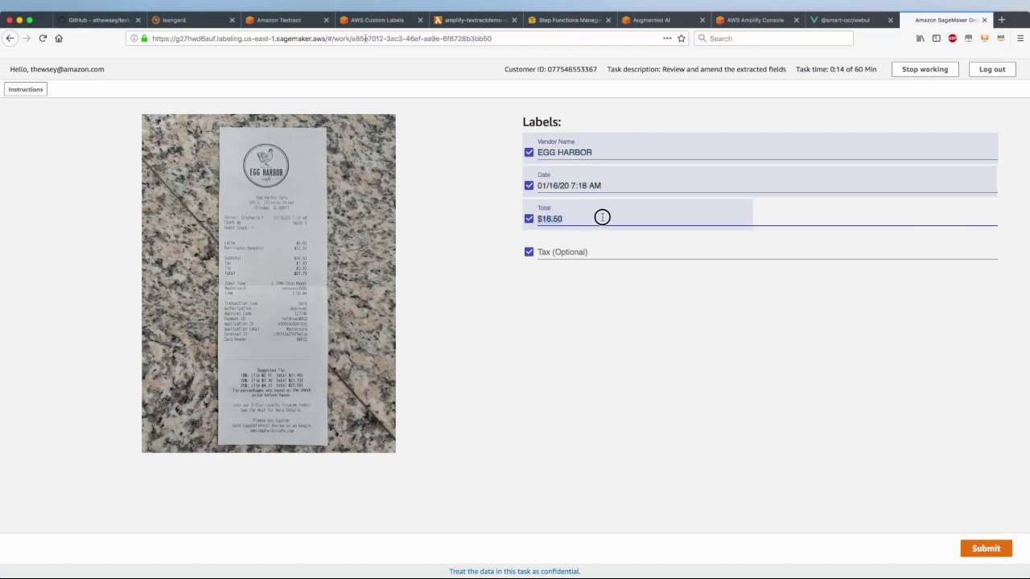
drag(605, 186, 536, 186)
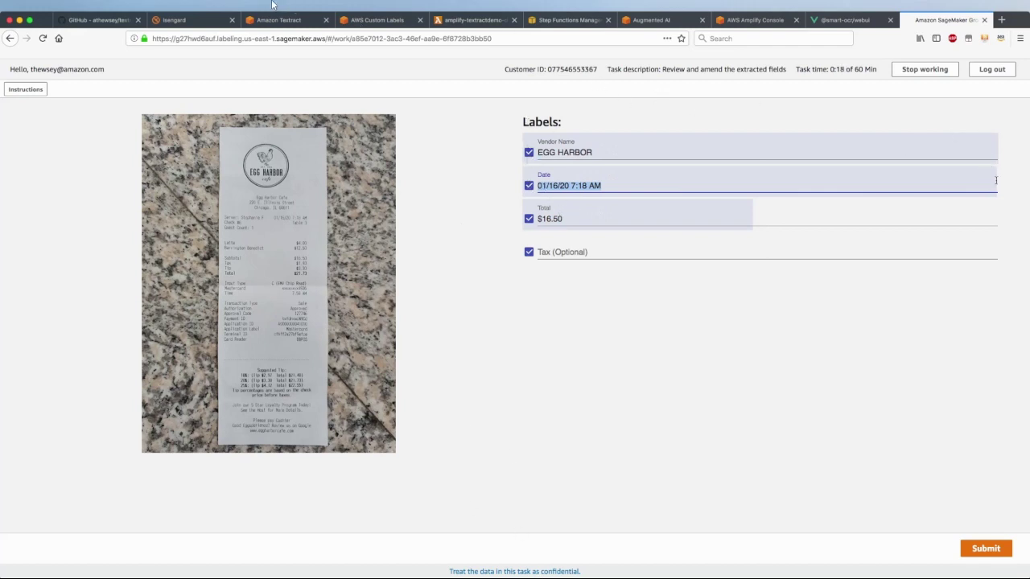
click(594, 151)
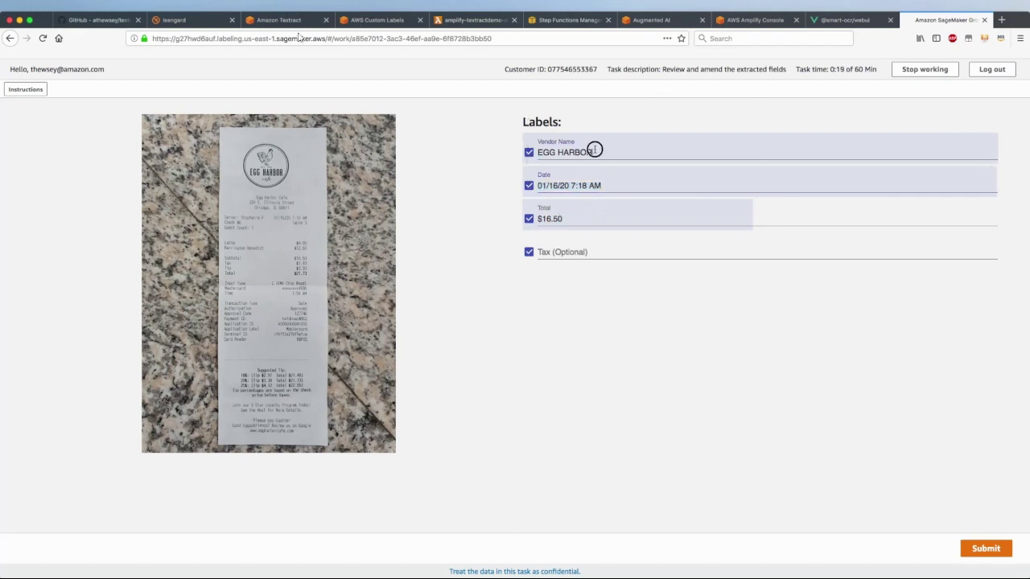
click(583, 217)
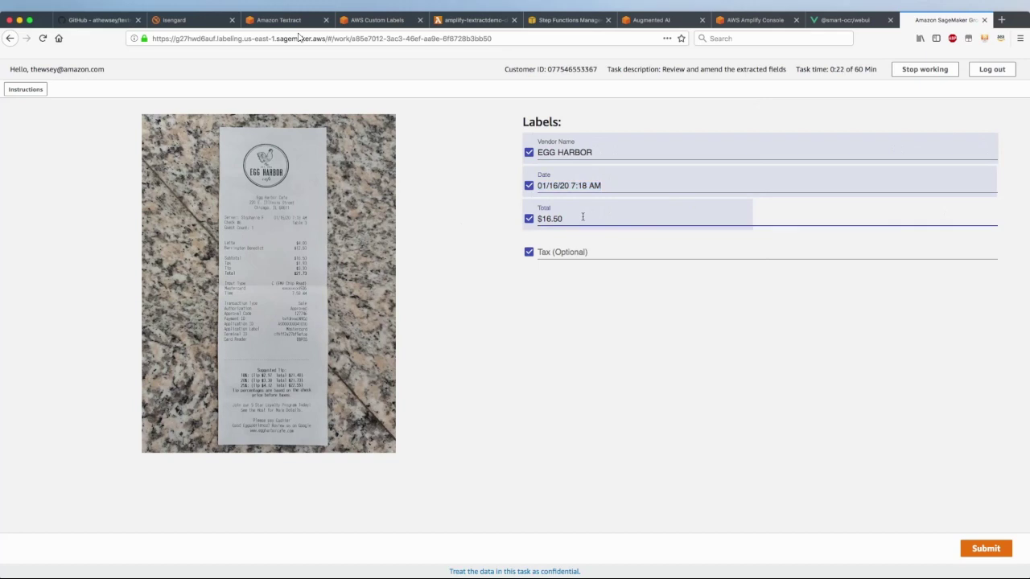
click(543, 153)
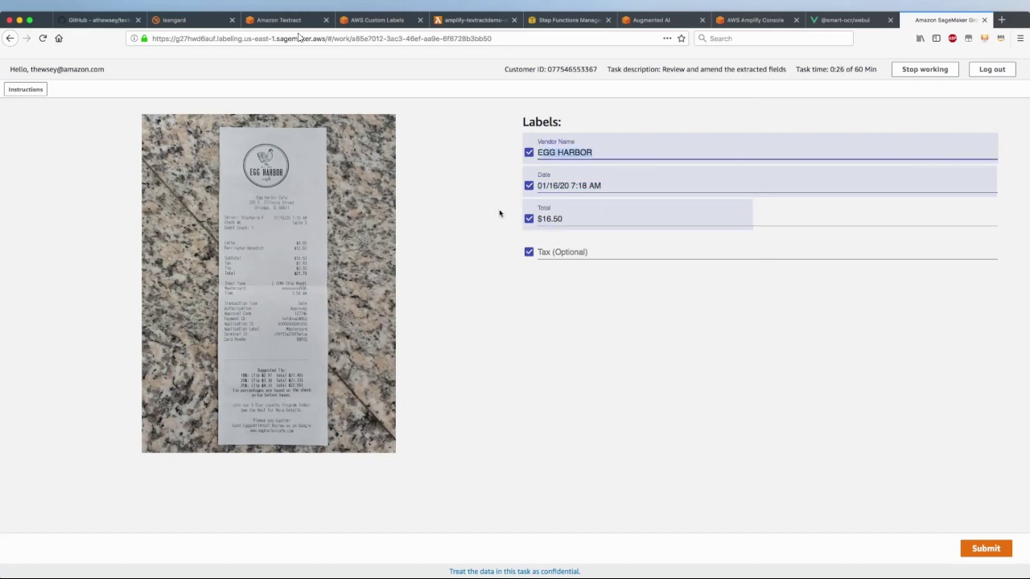
click(531, 185)
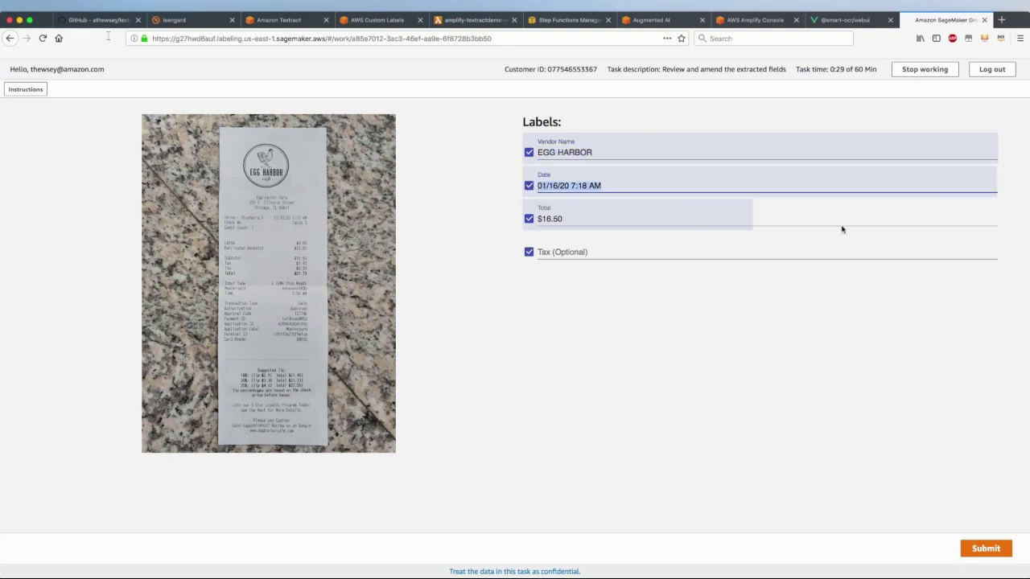
Replace the total with $21.73, exclude the optional Tax field, and submit the review
click(566, 220)
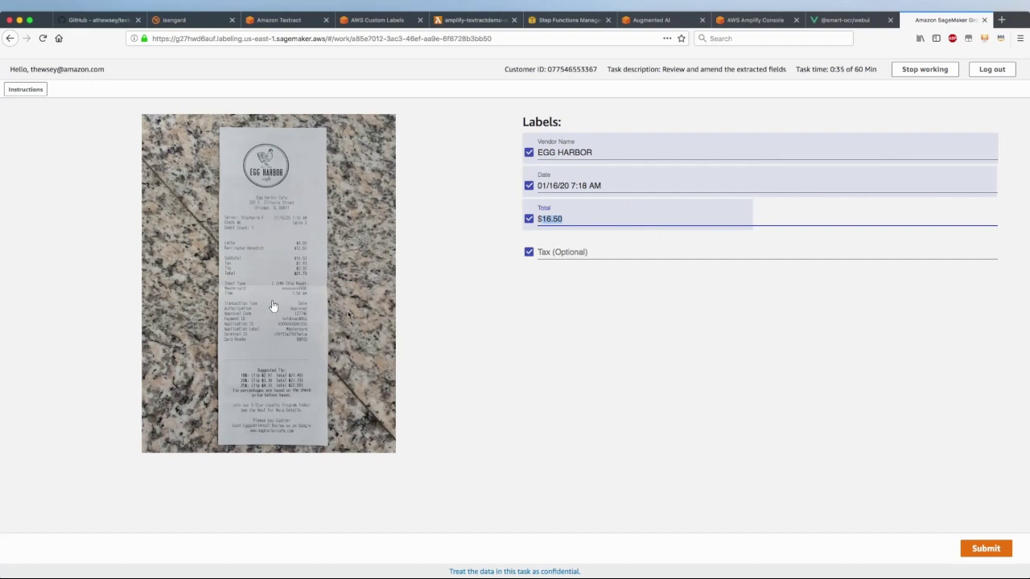
text($21.73)
click(547, 252)
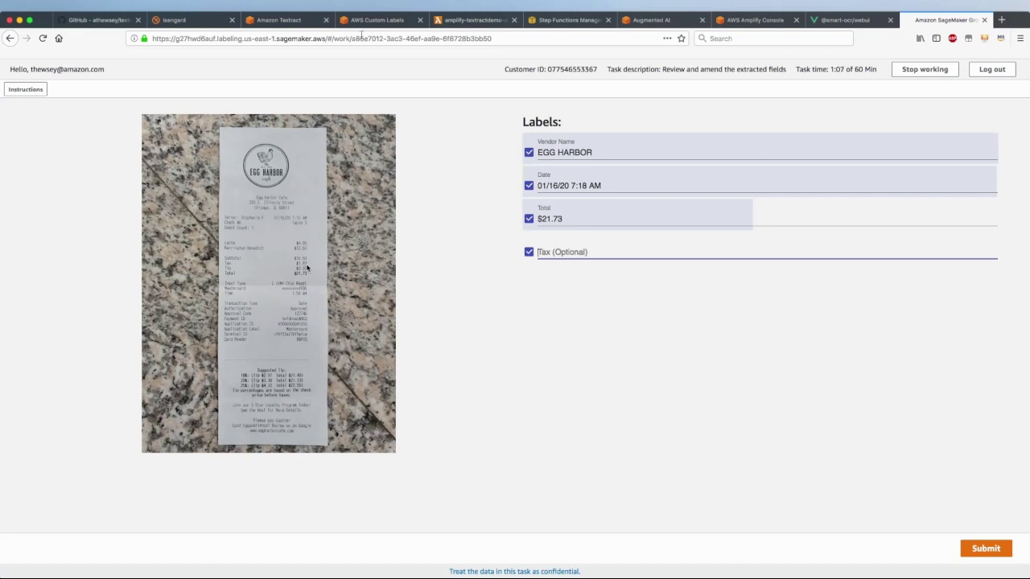
click(529, 252)
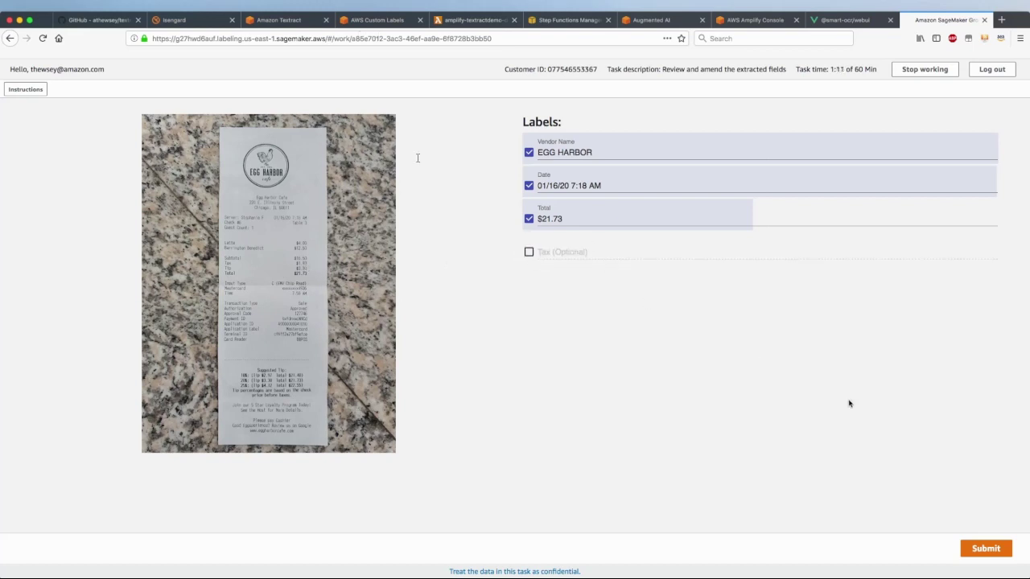
click(987, 550)
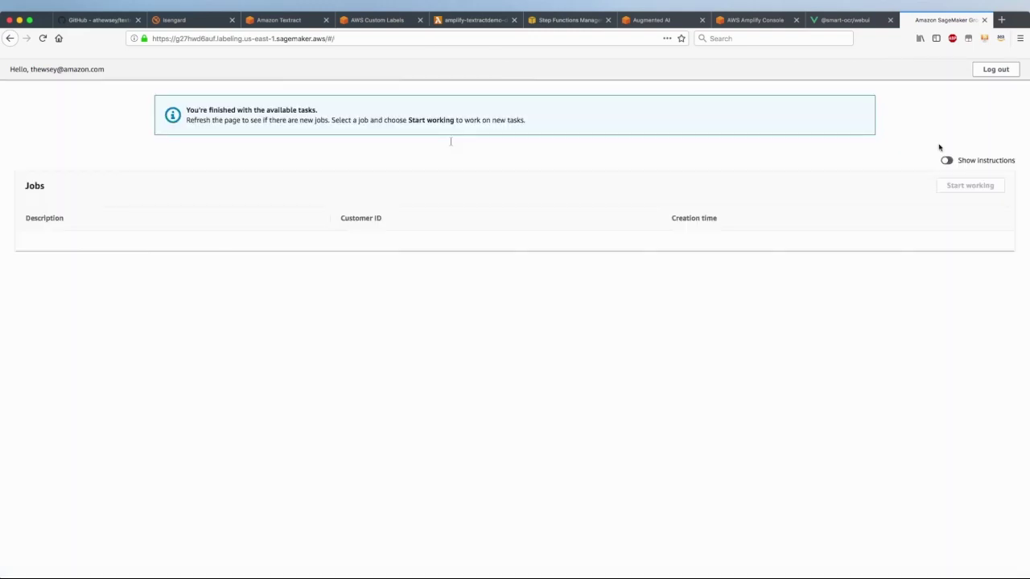
Confirm the receipt shows SUCCEEDED with the $21.73 total and a reviewer recorded
click(840, 20)
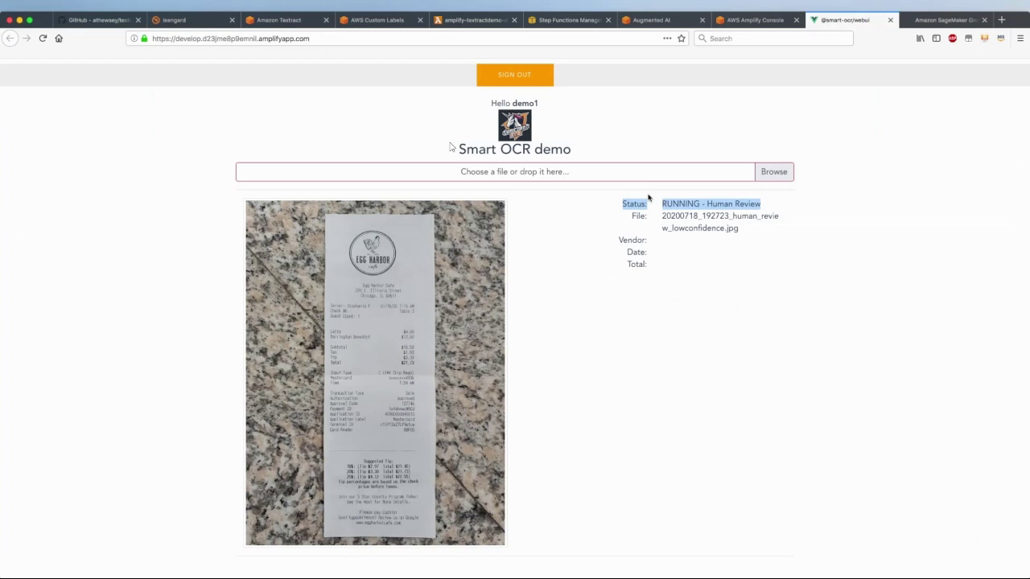
drag(648, 198, 795, 211)
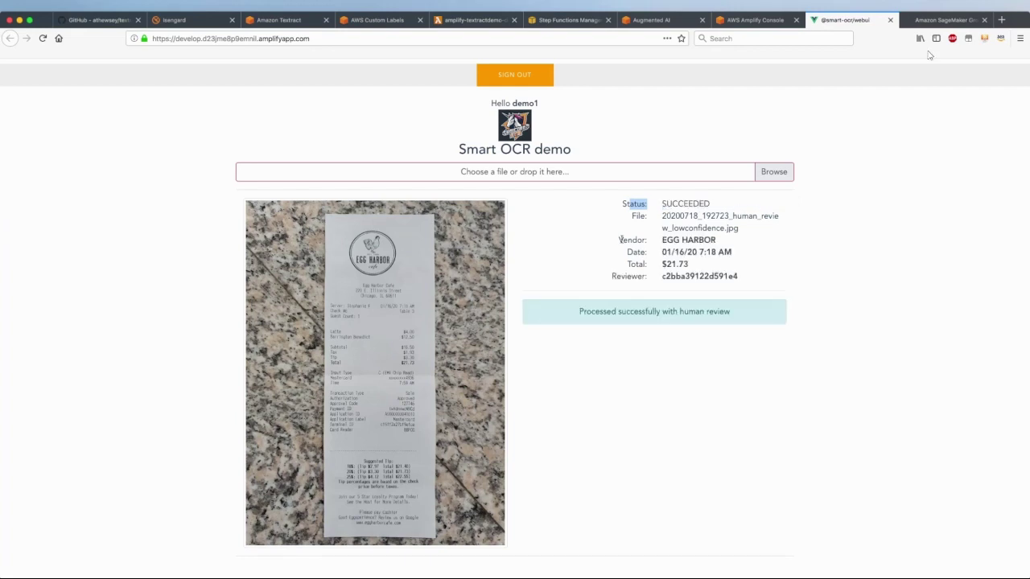
drag(620, 239, 681, 264)
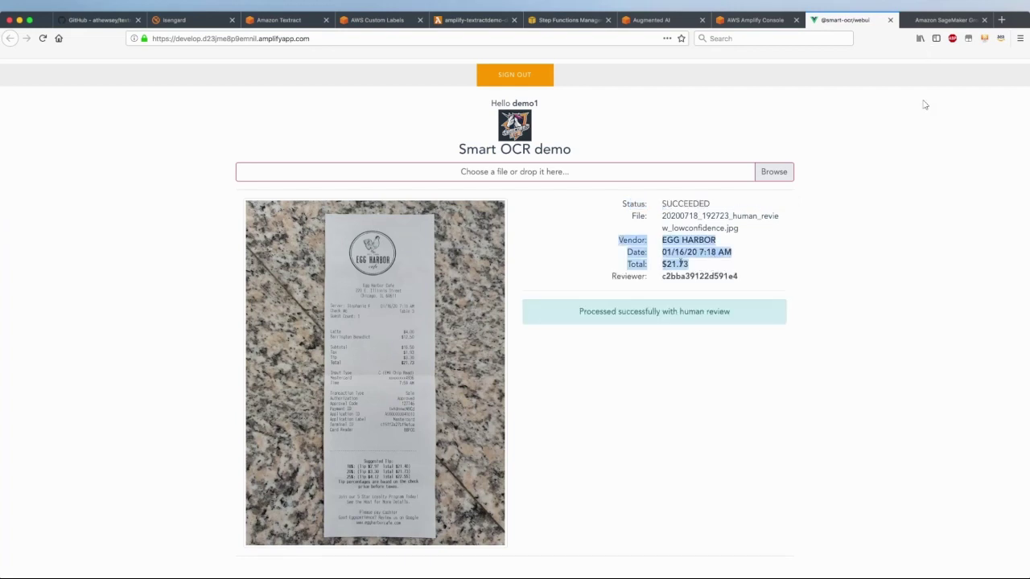
click(737, 277)
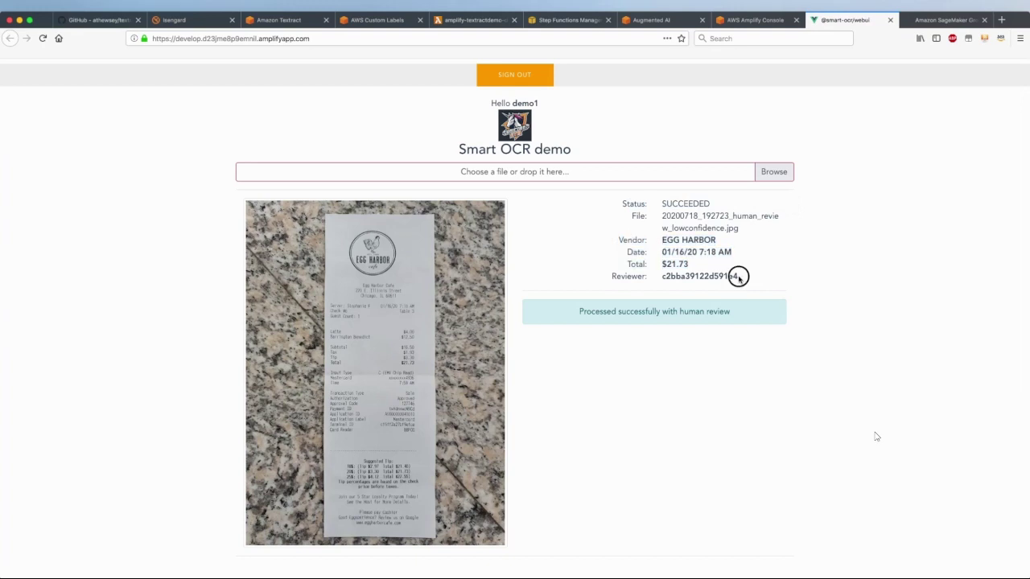
drag(738, 277, 523, 332)
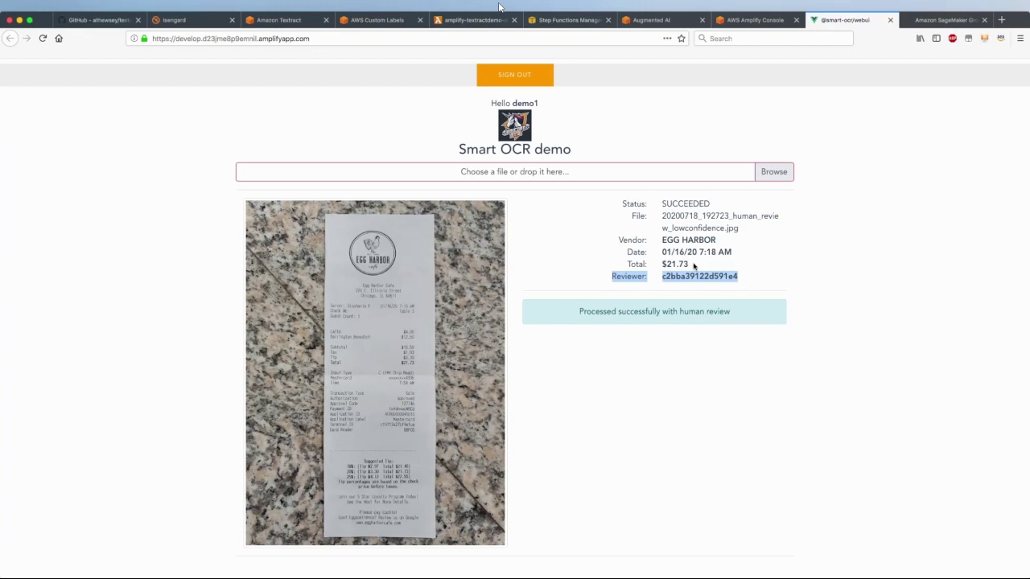
click(620, 240)
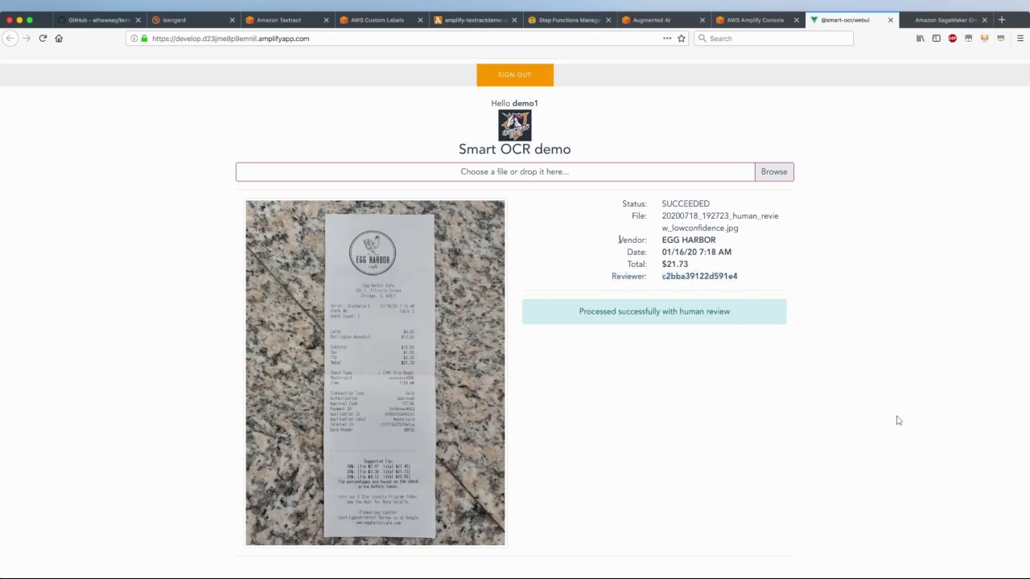
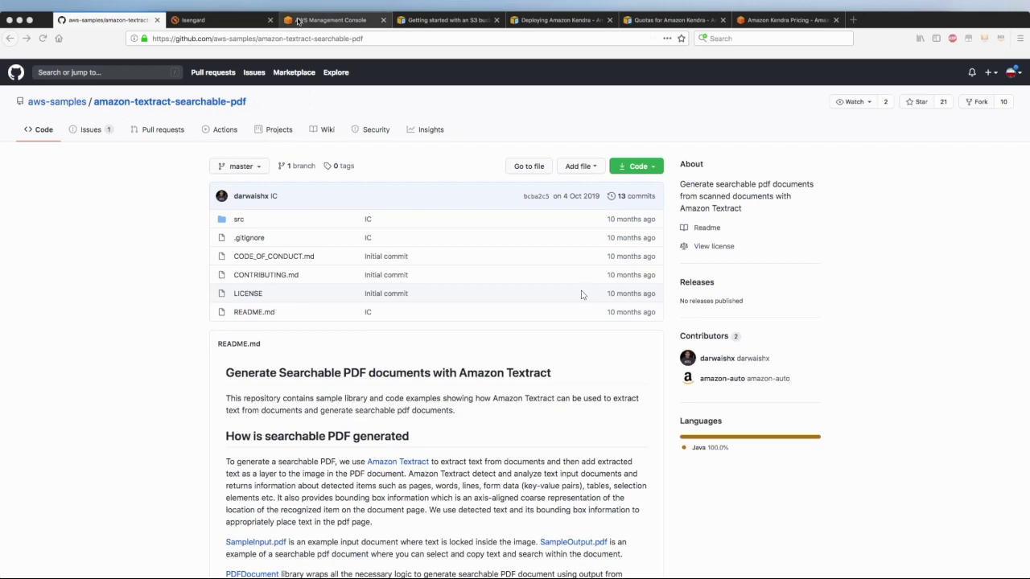
Search 'kendra' in the AWS Management Console, open Amazon Kendra, hide its side panel, and begin a new index
click(300, 21)
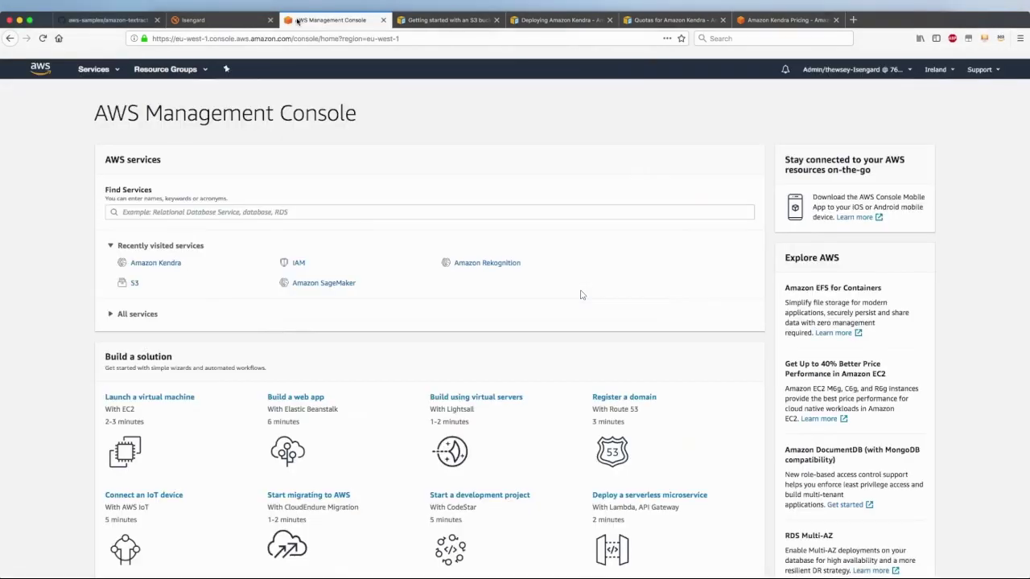
click(152, 211)
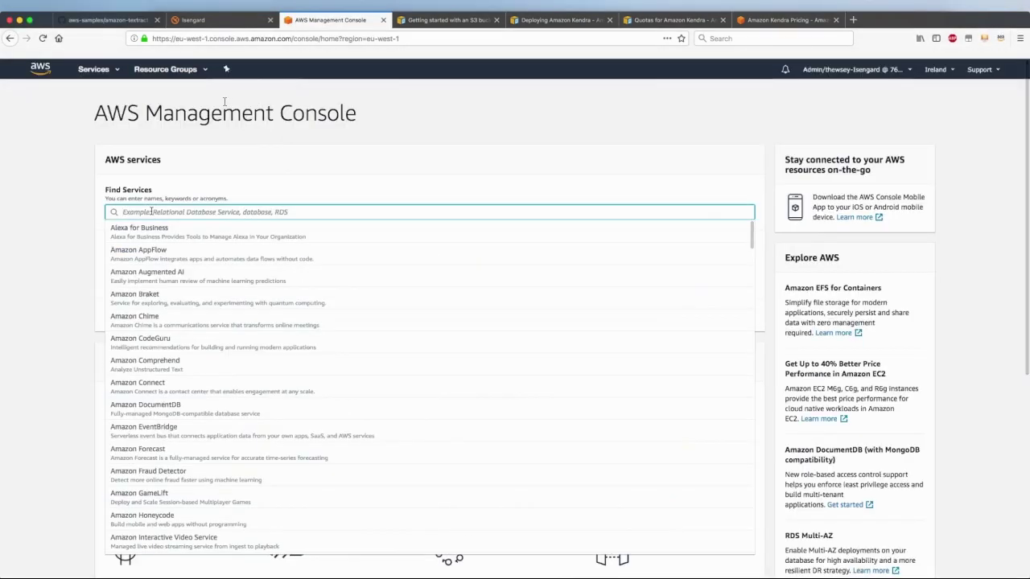
text(kendra)
click(141, 232)
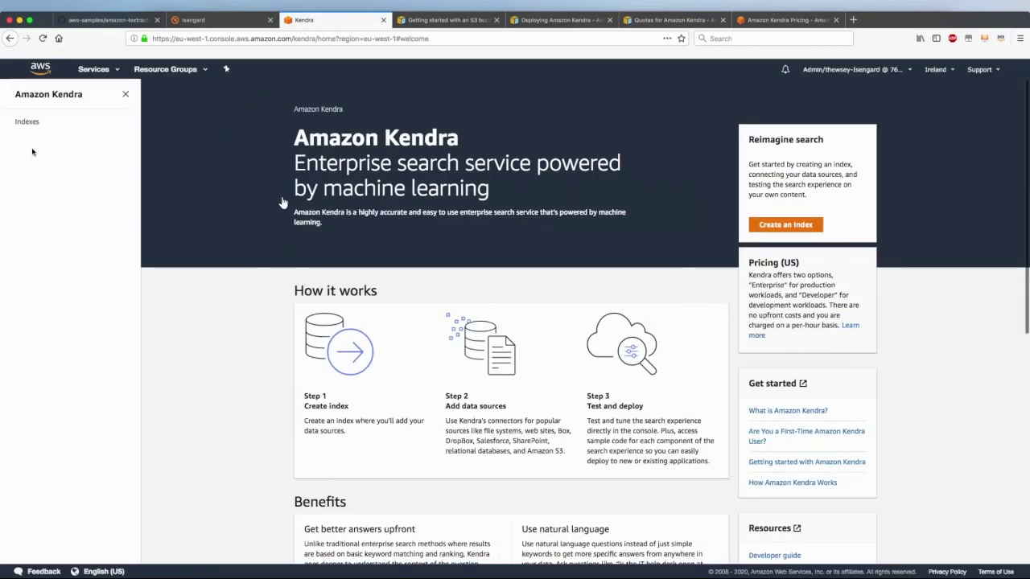
click(125, 95)
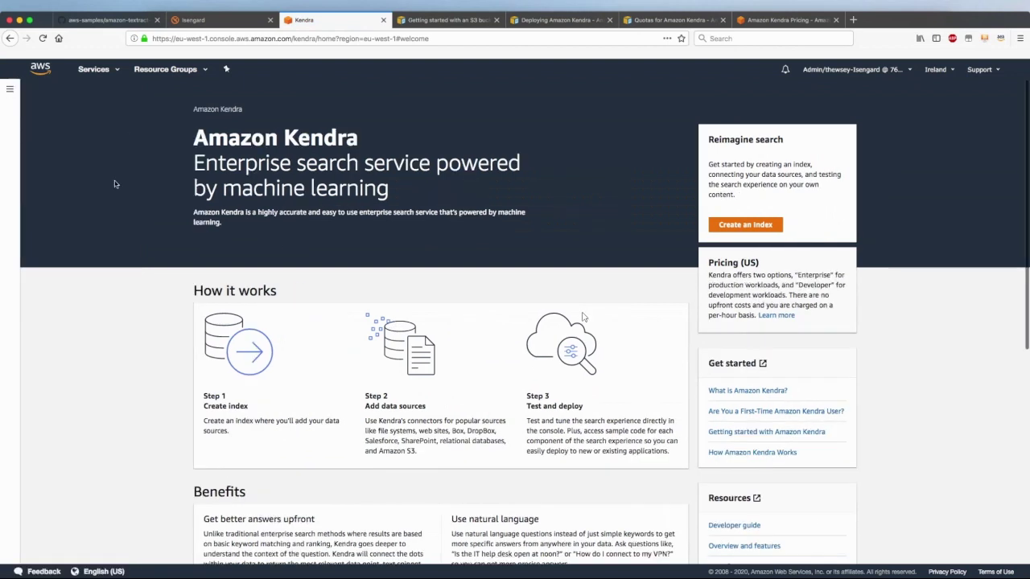
click(745, 225)
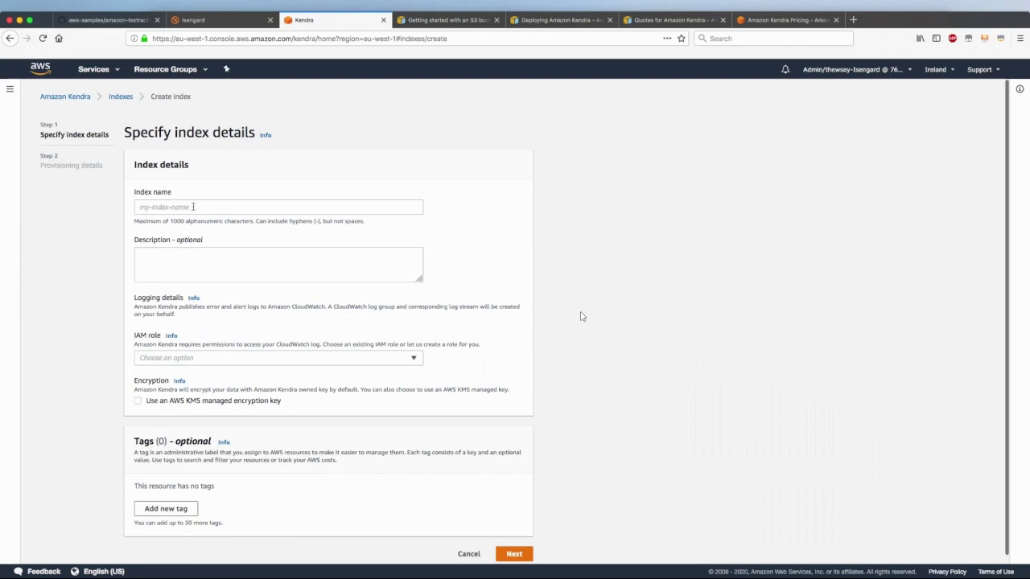
Name the index docudigi-index with description 'machine learning resources and FAQs'
text(docud)
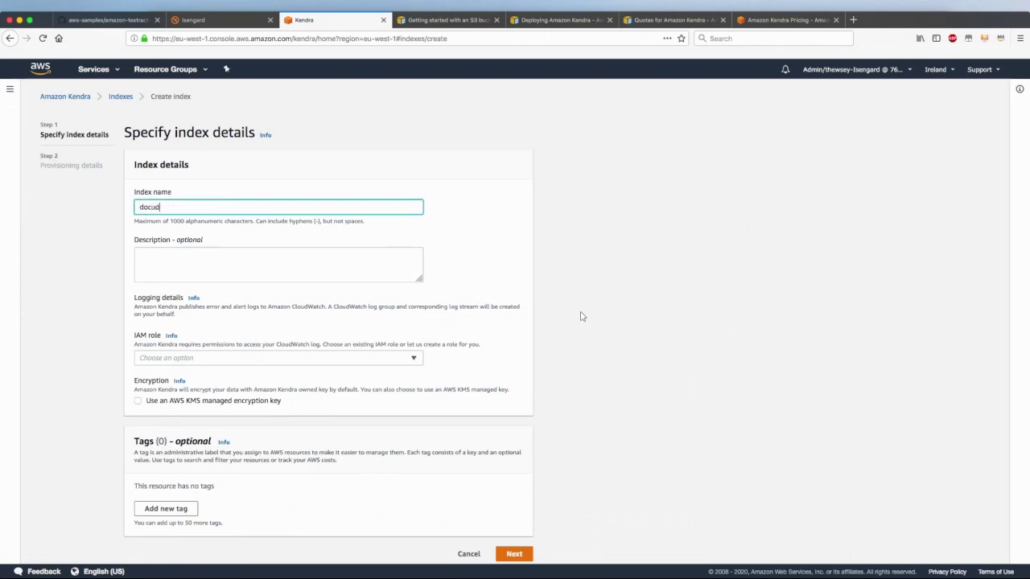
text(igi-index)
key(Tab)
text(ma)
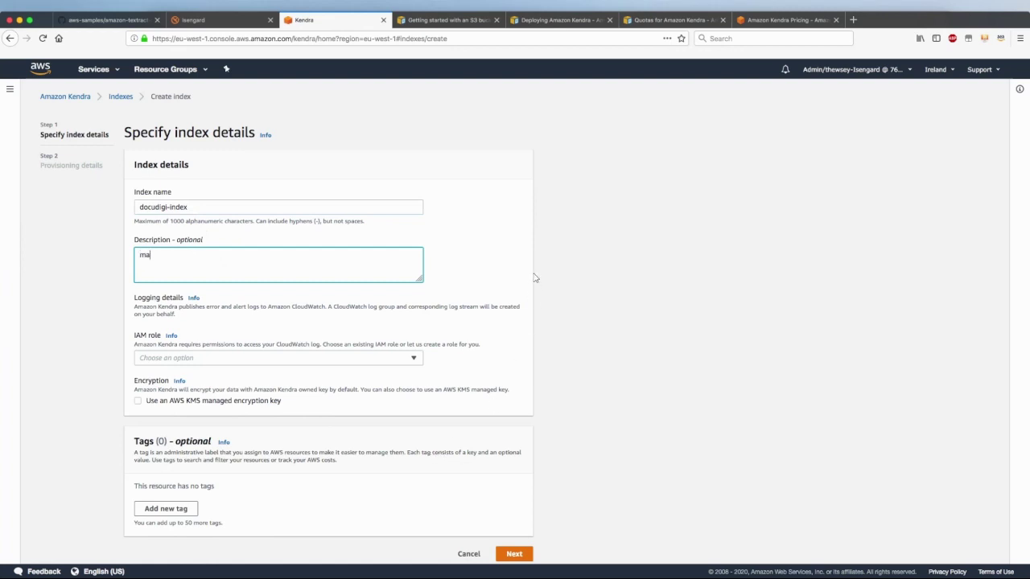
text(chine learning resources and FAQs)
scroll(210, 334, down, 1)
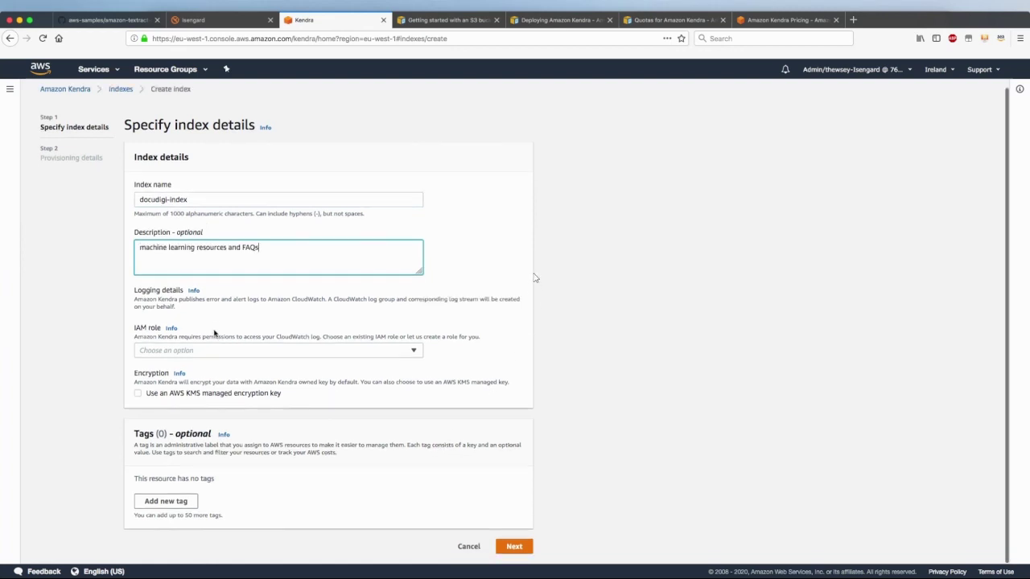
Have a new IAM role created, named AmazonKendra-eu-west-1-docudigi-index, and continue to provisioning
click(166, 351)
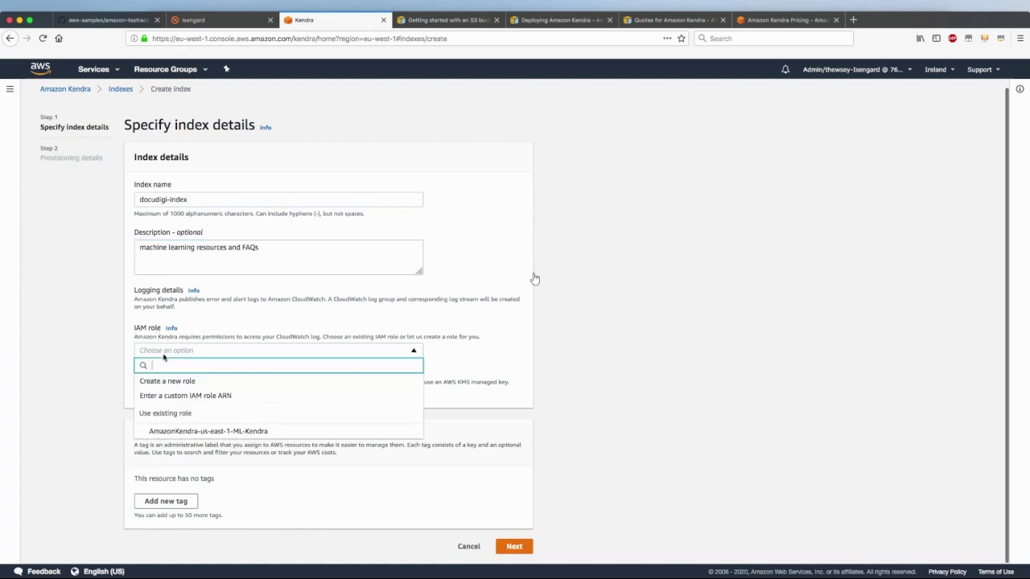
click(162, 383)
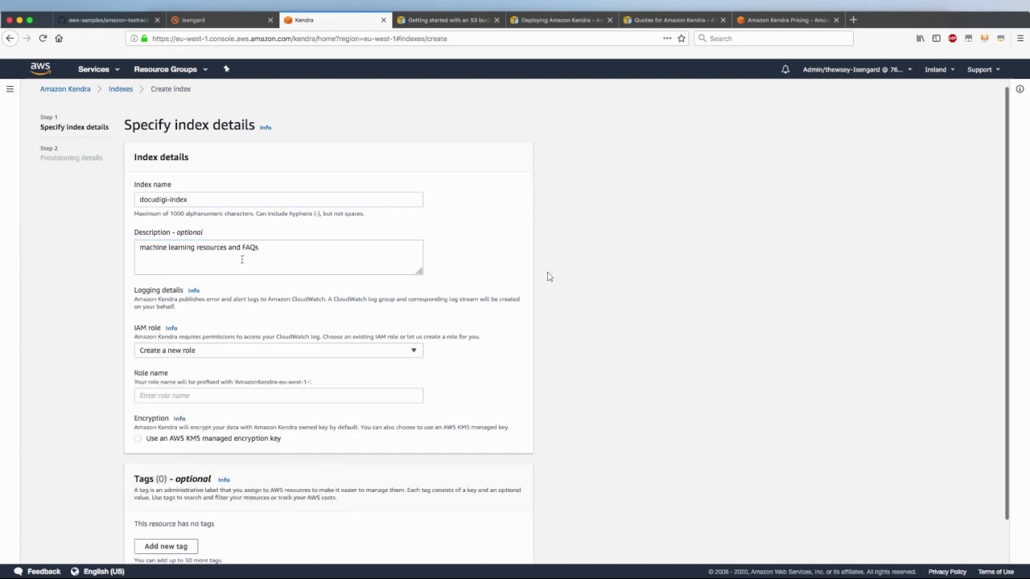
drag(200, 197, 98, 197)
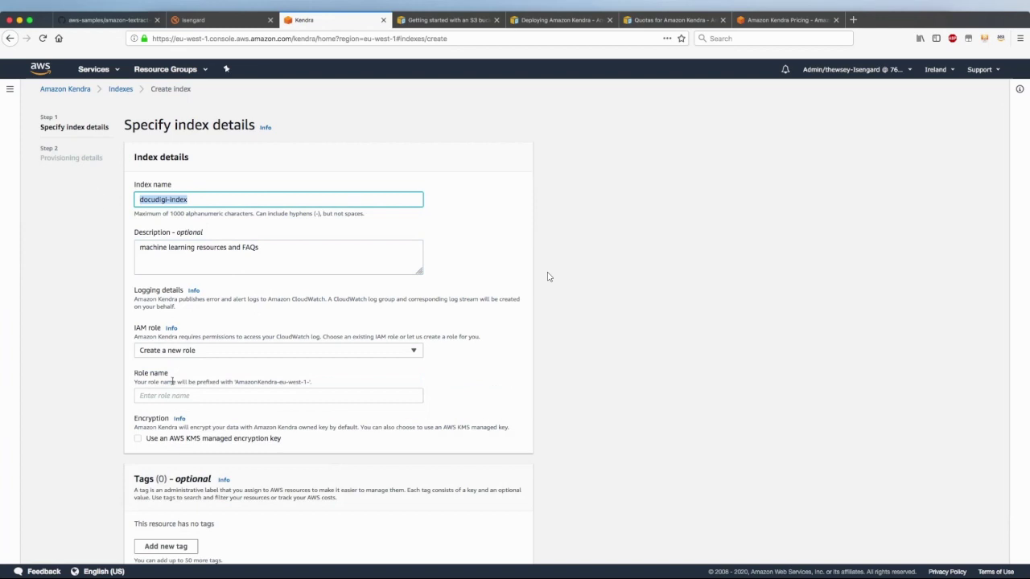
click(171, 393)
text(AmazonKendra-eu-west-1-docudigi-index)
scroll(305, 423, down, 1)
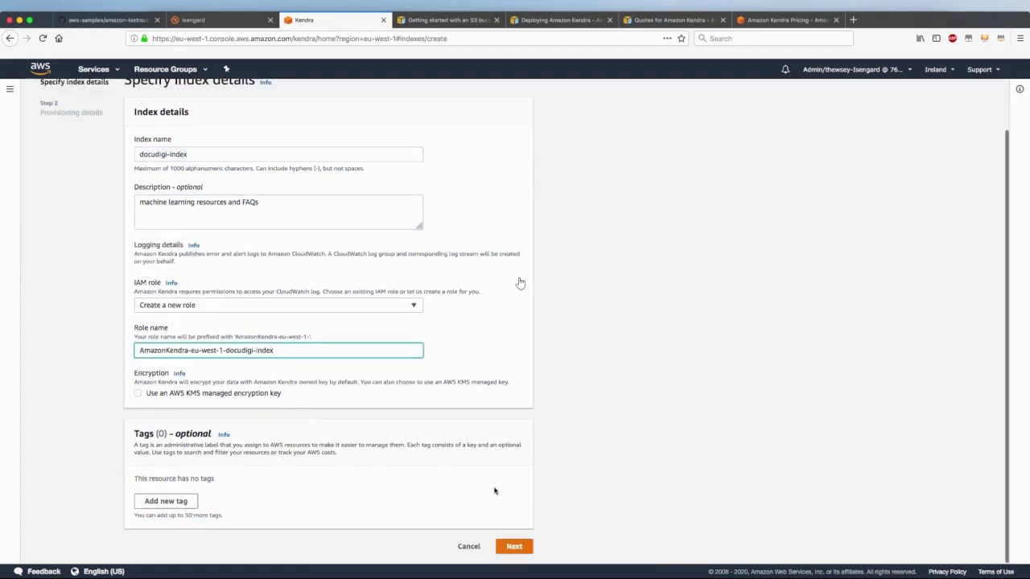
click(514, 547)
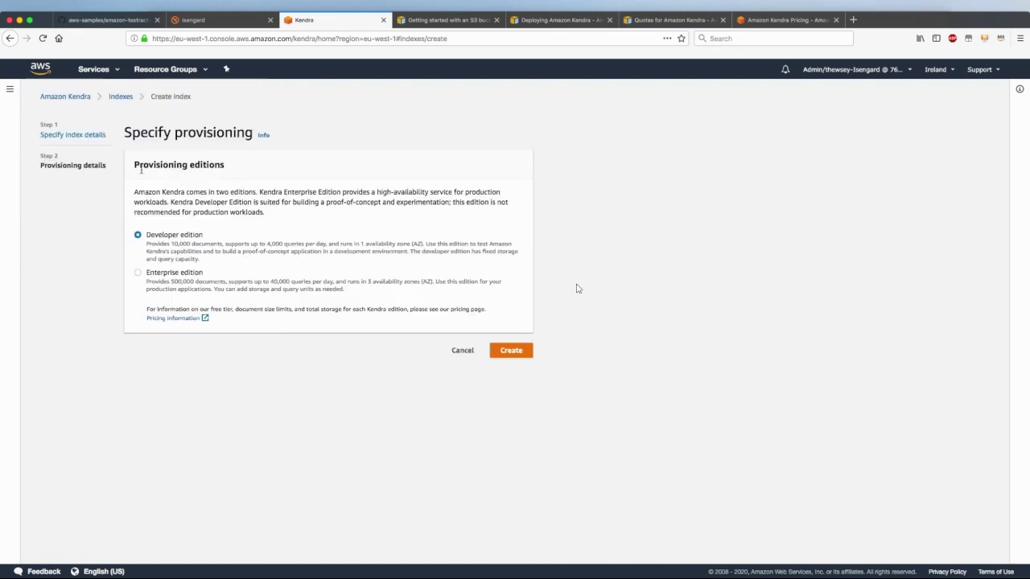
Compare Developer and Enterprise edition limits, keep Developer edition, and create the index
drag(139, 165, 239, 168)
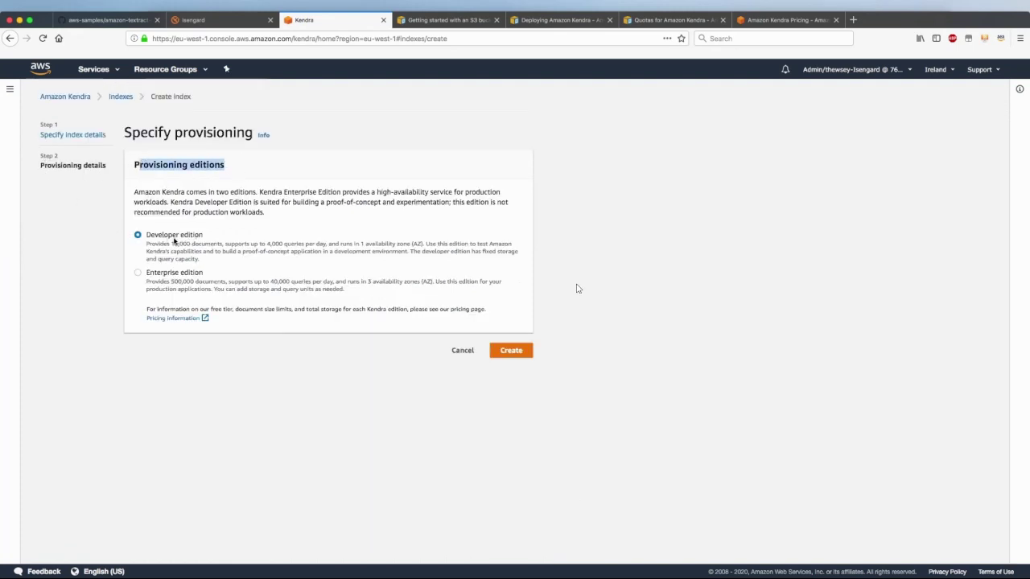
click(323, 246)
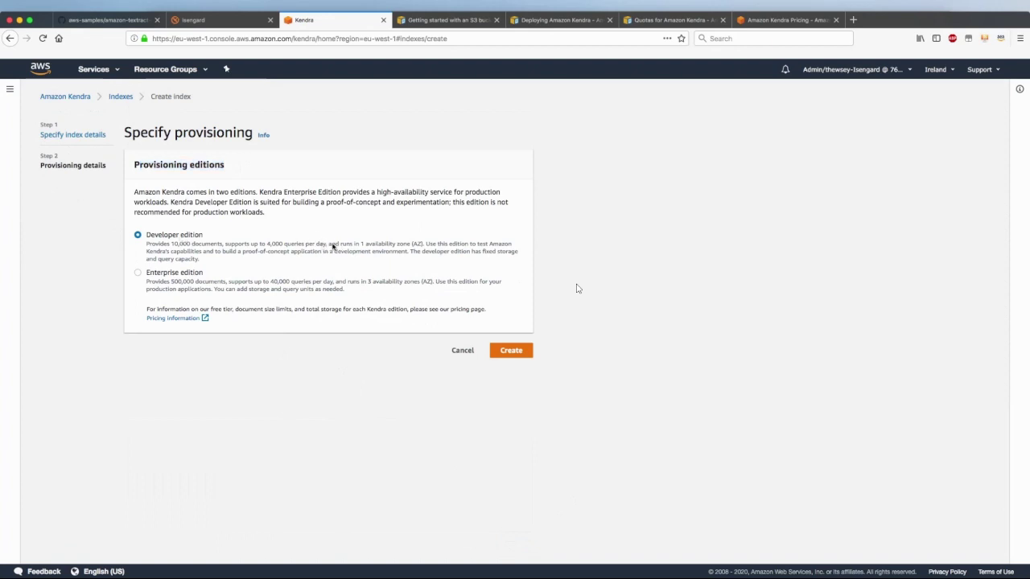
drag(328, 245, 423, 244)
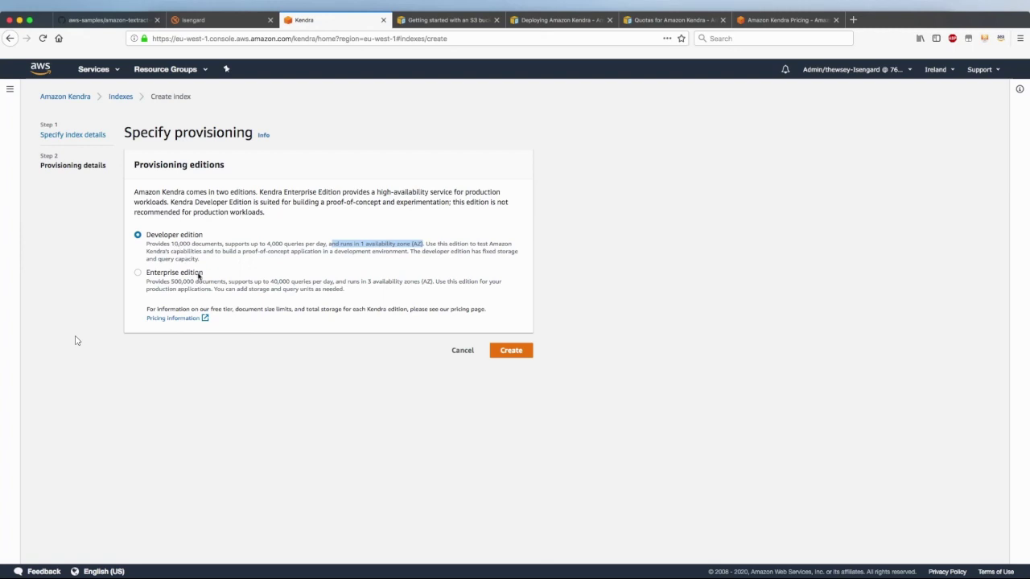
drag(168, 244, 328, 244)
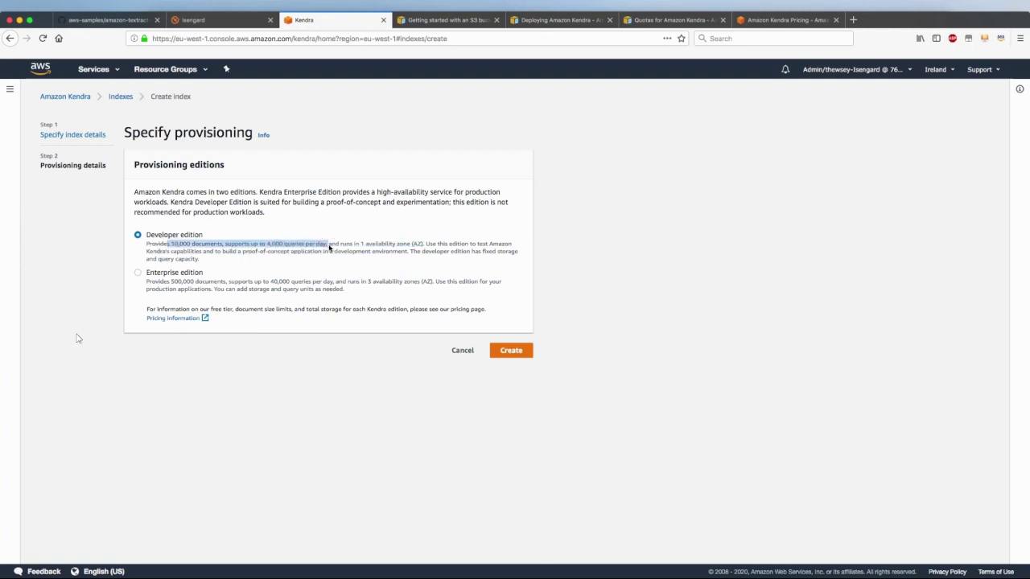
drag(171, 283, 324, 283)
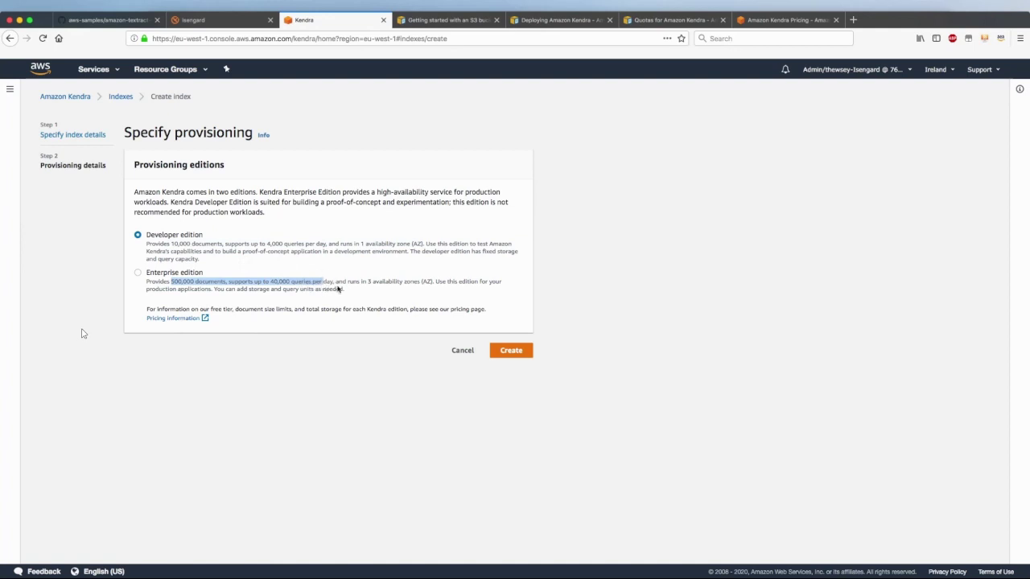
click(167, 235)
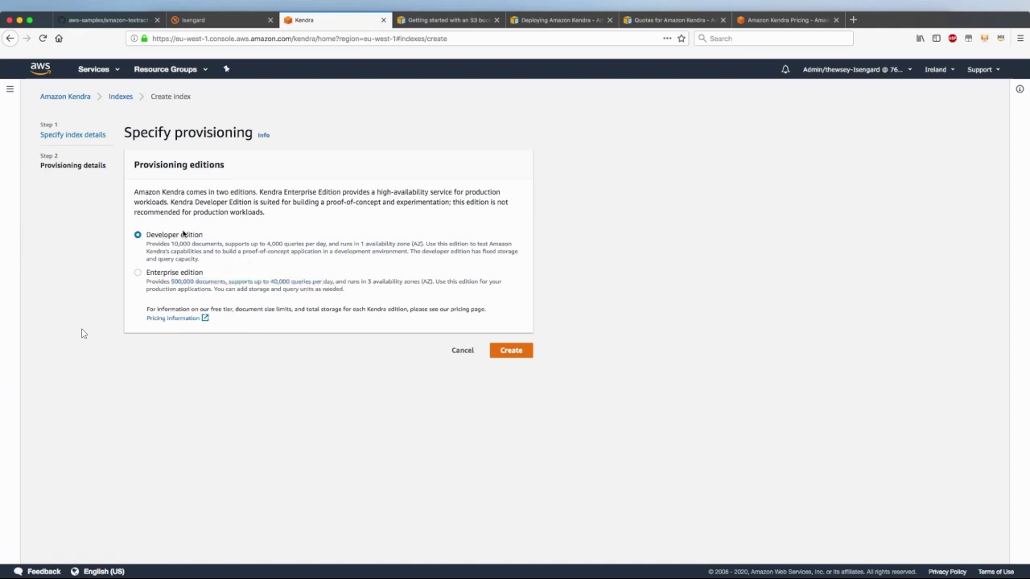
click(517, 352)
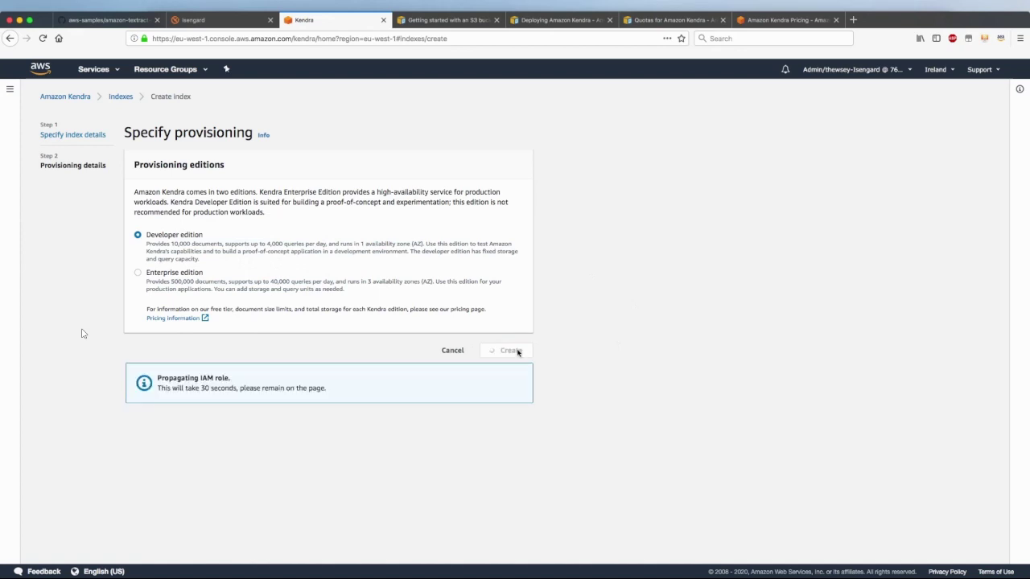
Wait out the roughly 30-second IAM role propagation until docudigi-index shows status Creating
drag(159, 386, 326, 387)
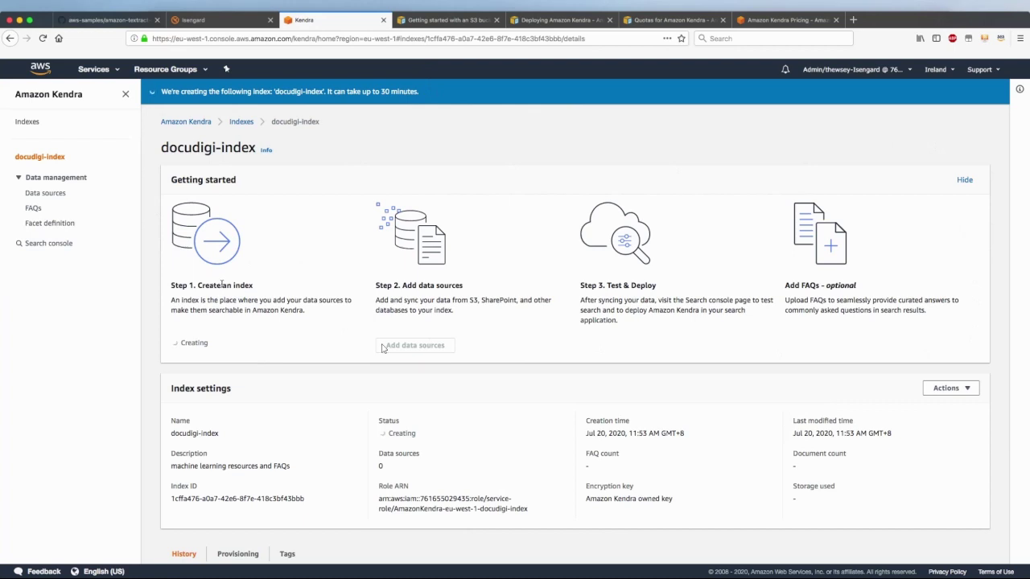
drag(187, 285, 260, 287)
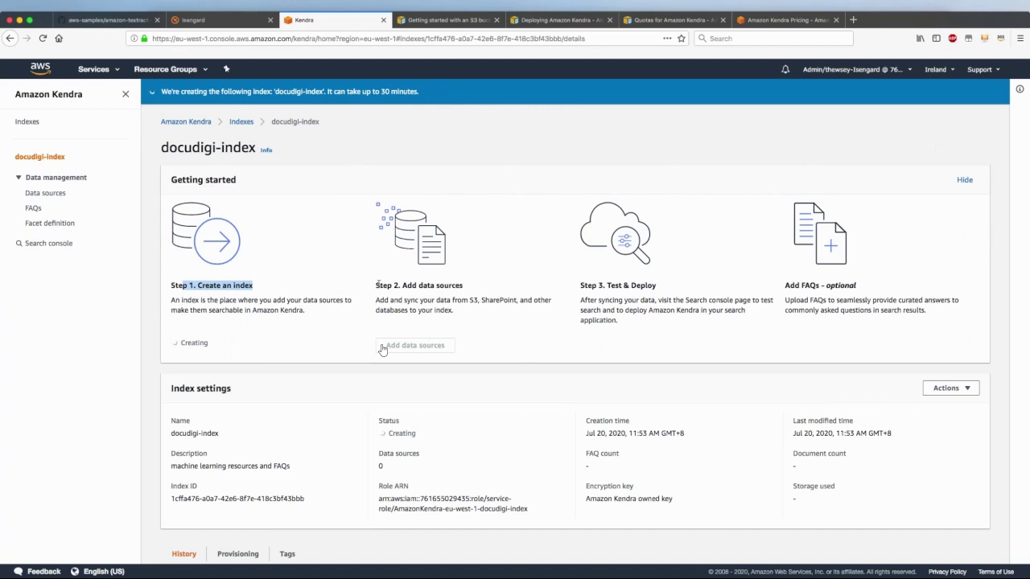
drag(375, 285, 473, 291)
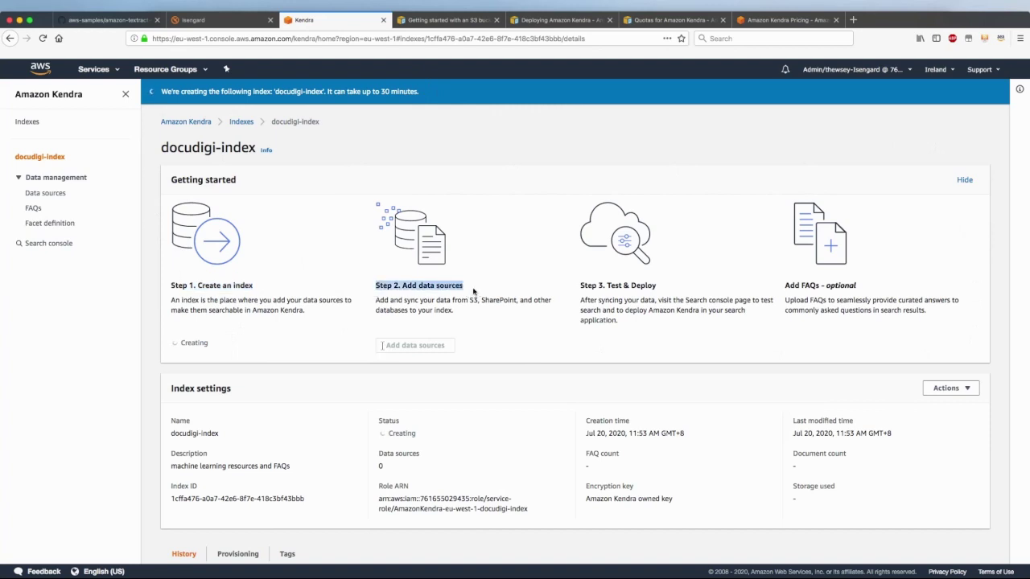
drag(785, 286, 888, 291)
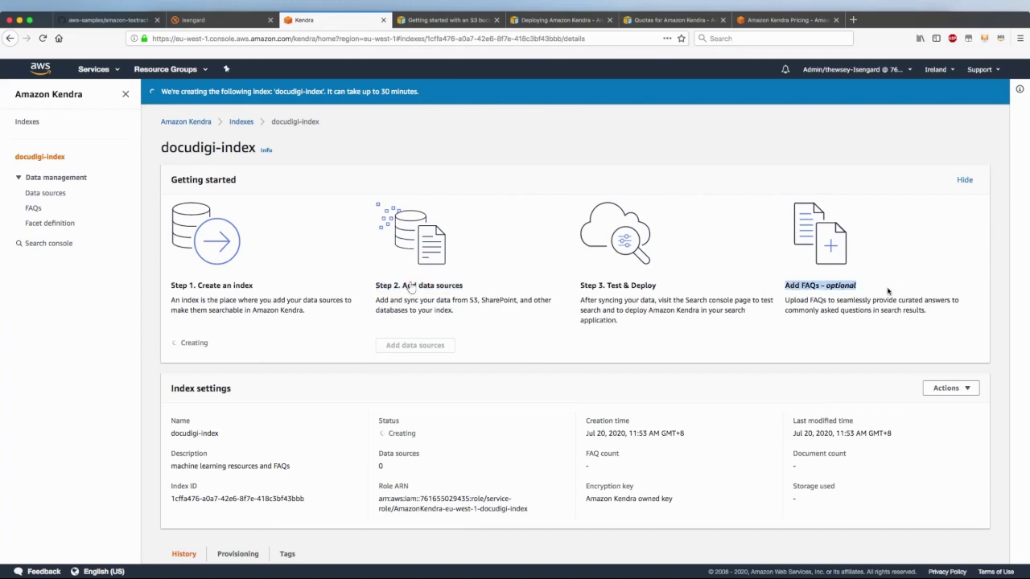
click(581, 286)
drag(581, 286, 623, 286)
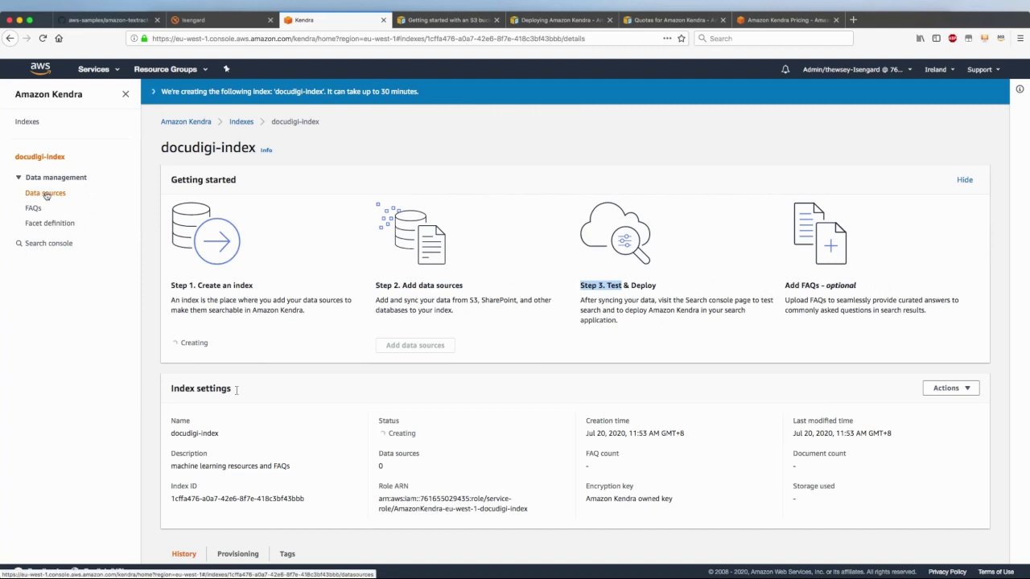
Review the Data sources connector types, noting Amazon S3, then view the index's empty FAQs list
click(45, 195)
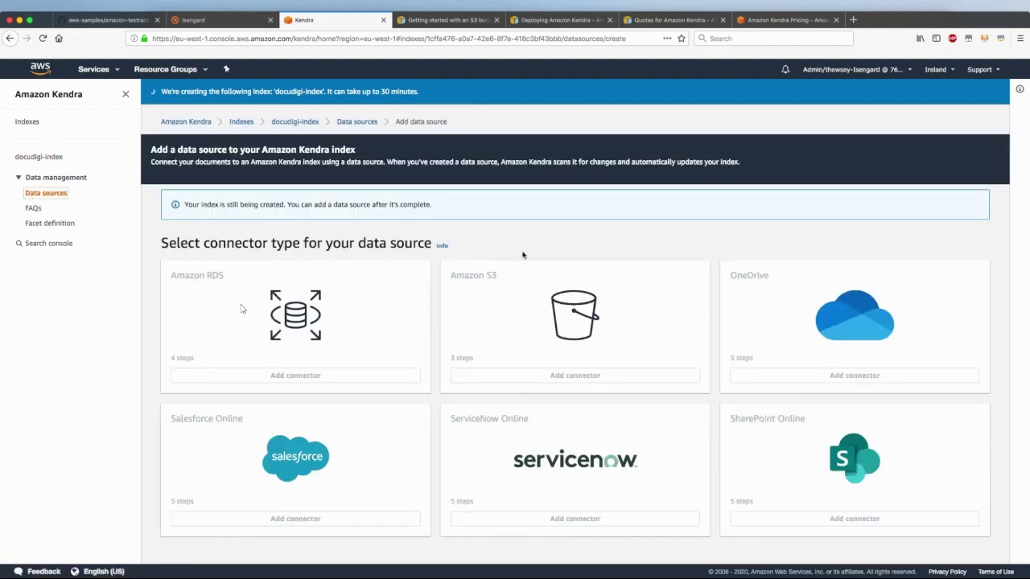
drag(437, 271, 504, 277)
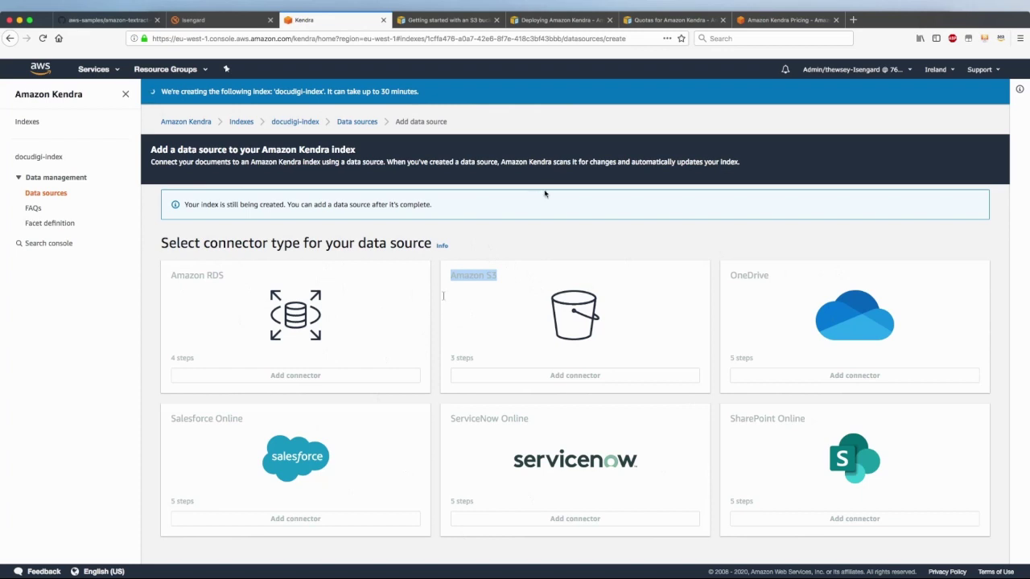
click(498, 243)
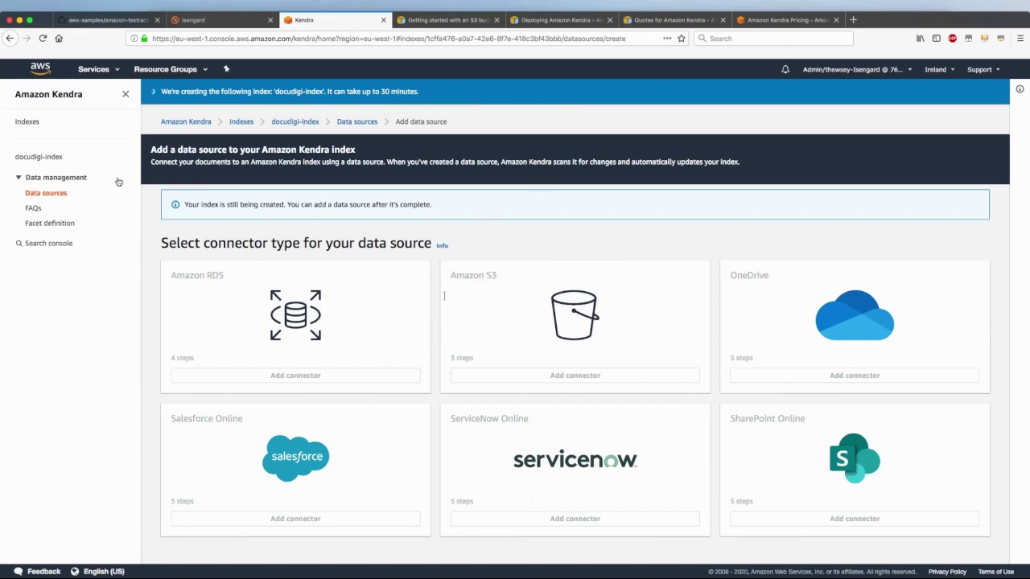
click(34, 211)
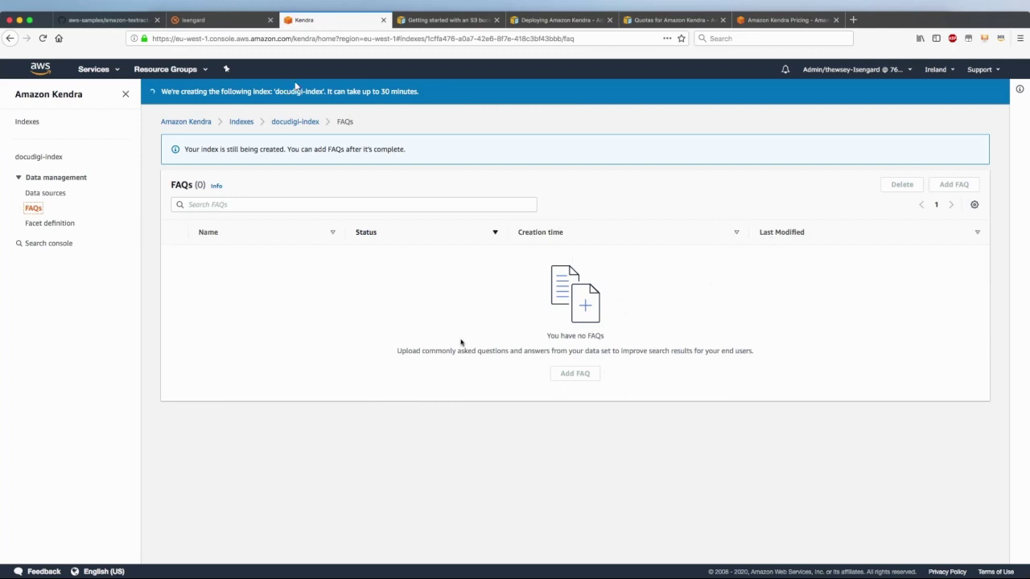
Show the Facet definition page with docudigi-index's 12 index fields
click(55, 223)
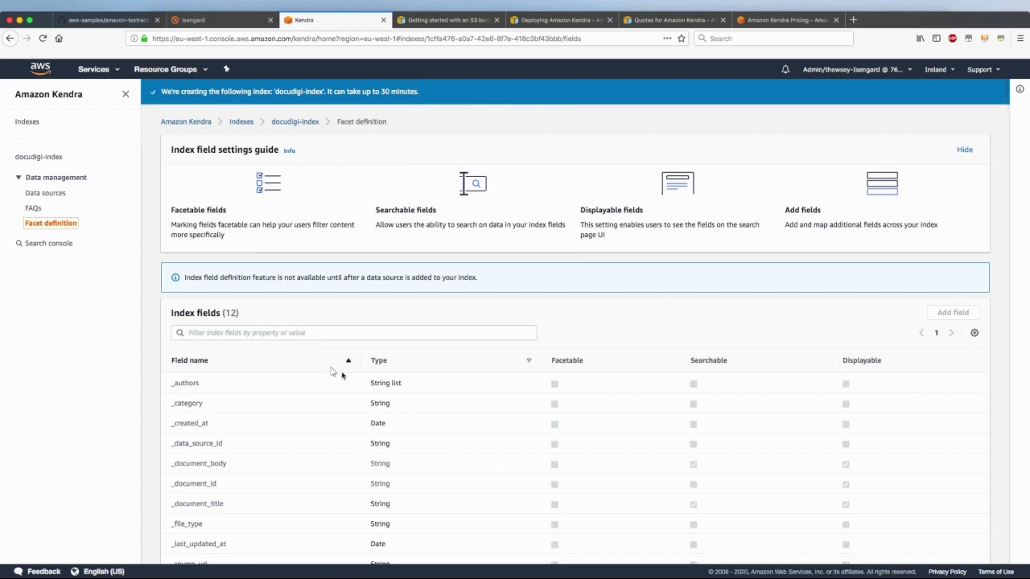
scroll(341, 375, down, 2)
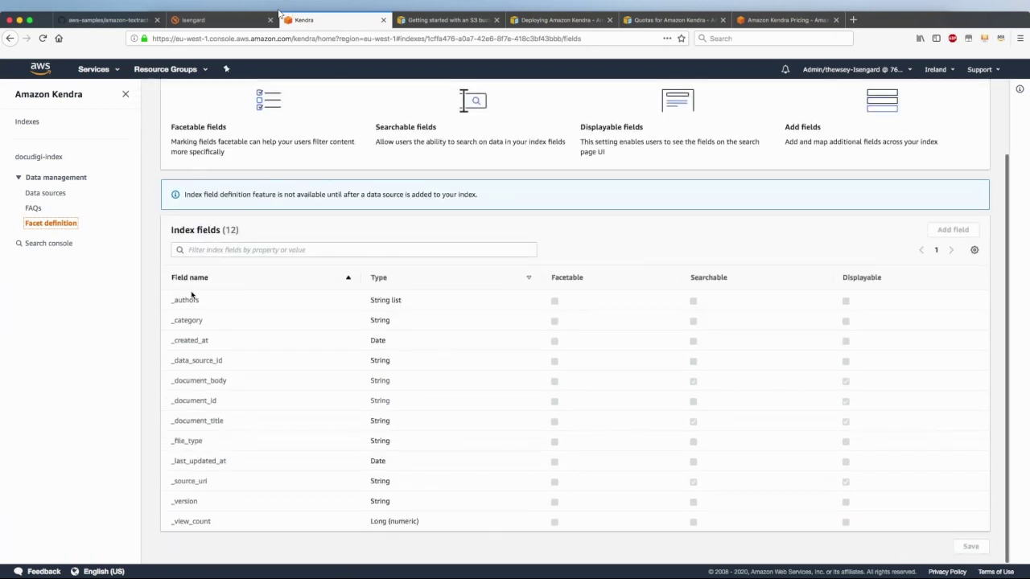
drag(182, 294, 215, 501)
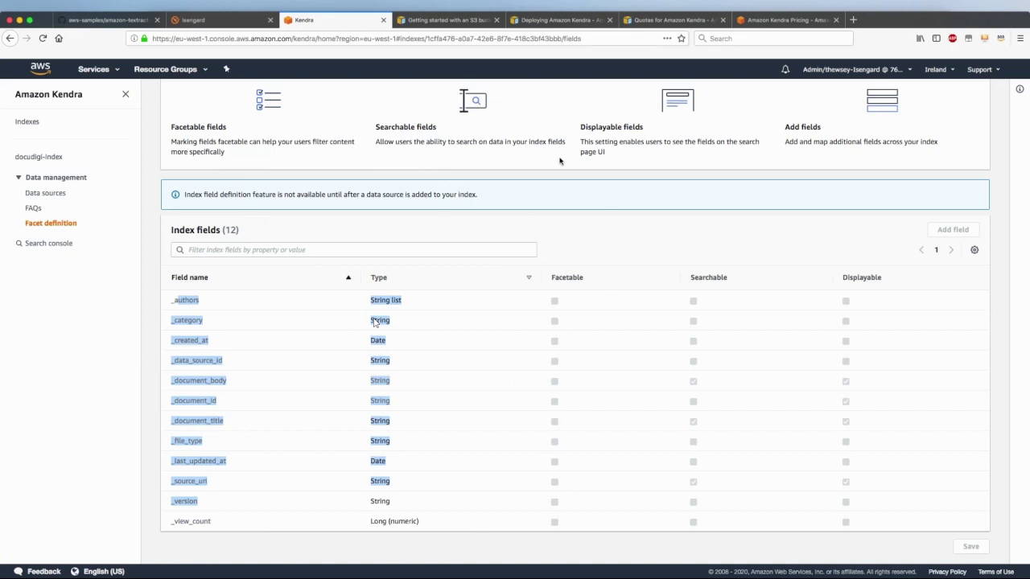
click(593, 224)
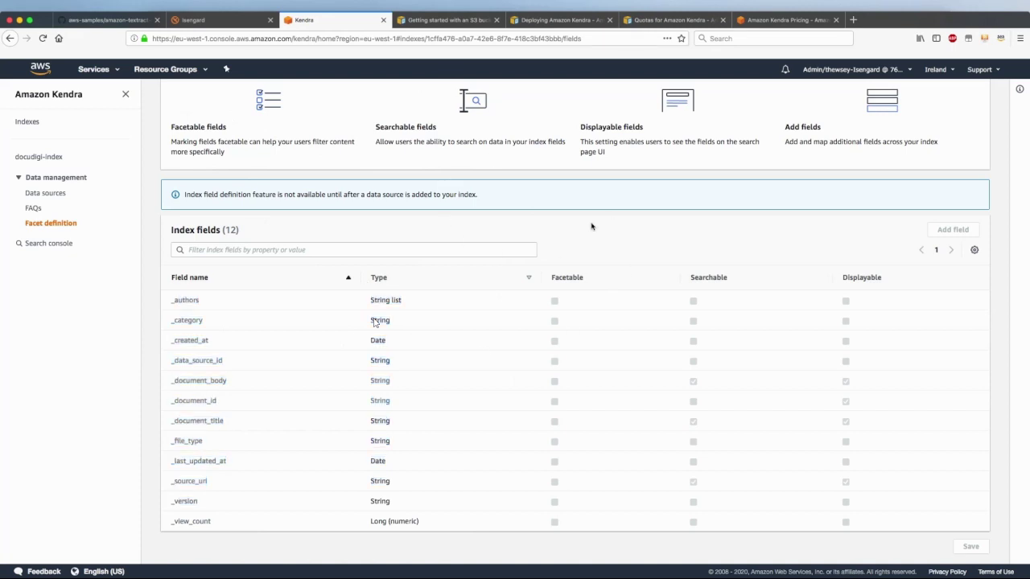
scroll(609, 259, up, 2)
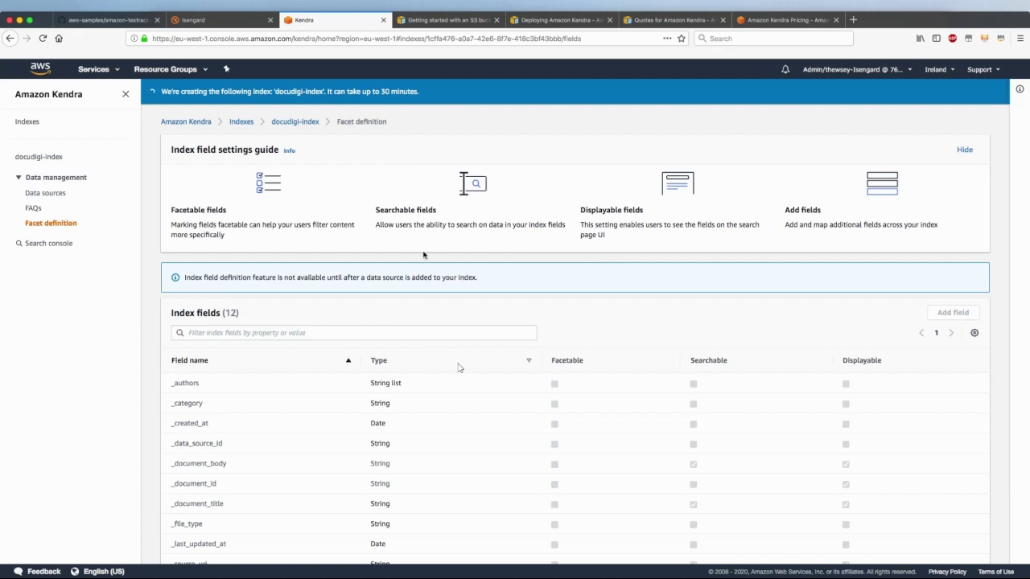
In KendraMLCorpus, expand Papers and look over the BlazingText and DeepAR papers
key(super+Tab)
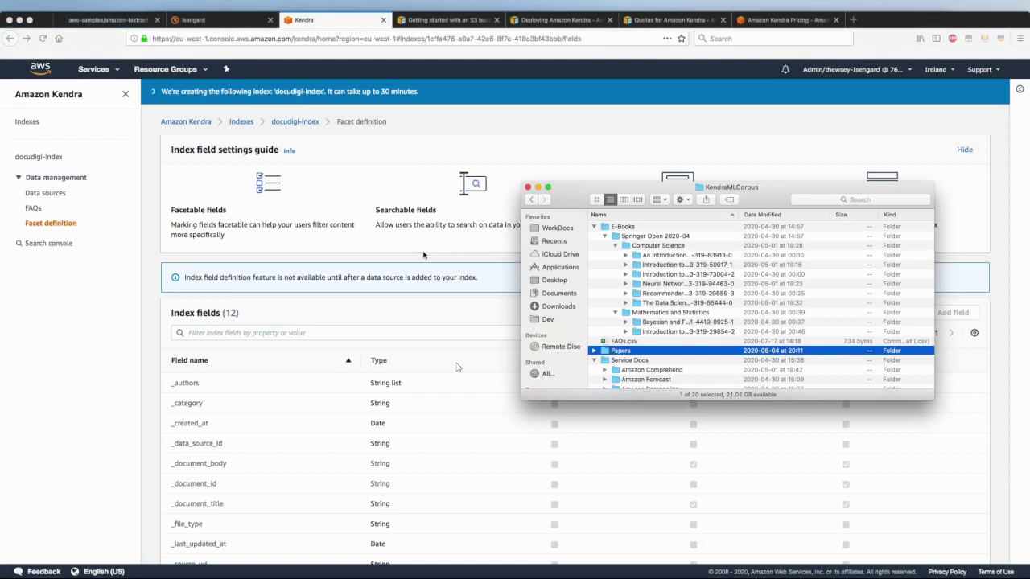
scroll(644, 287, down, 2)
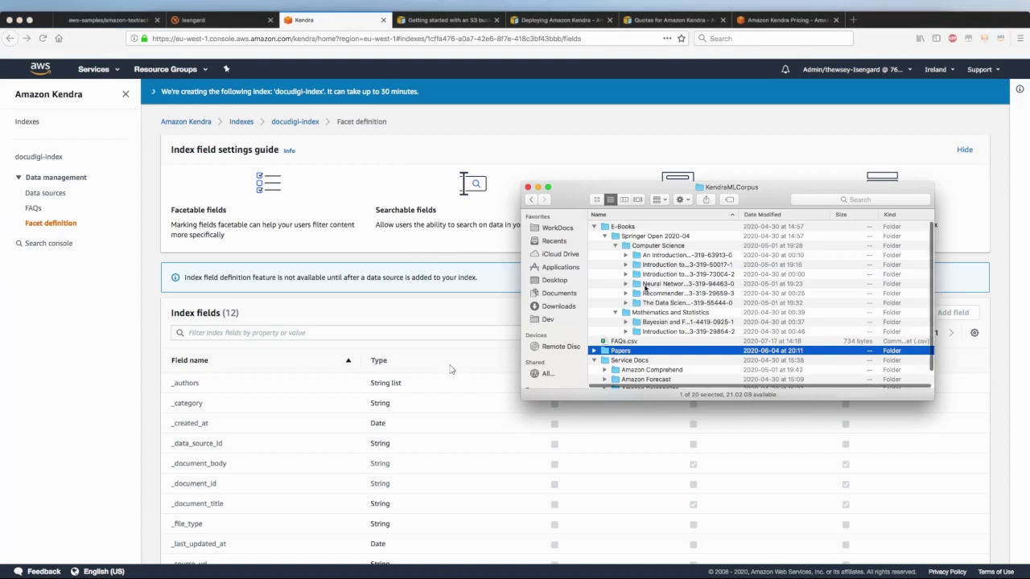
click(593, 328)
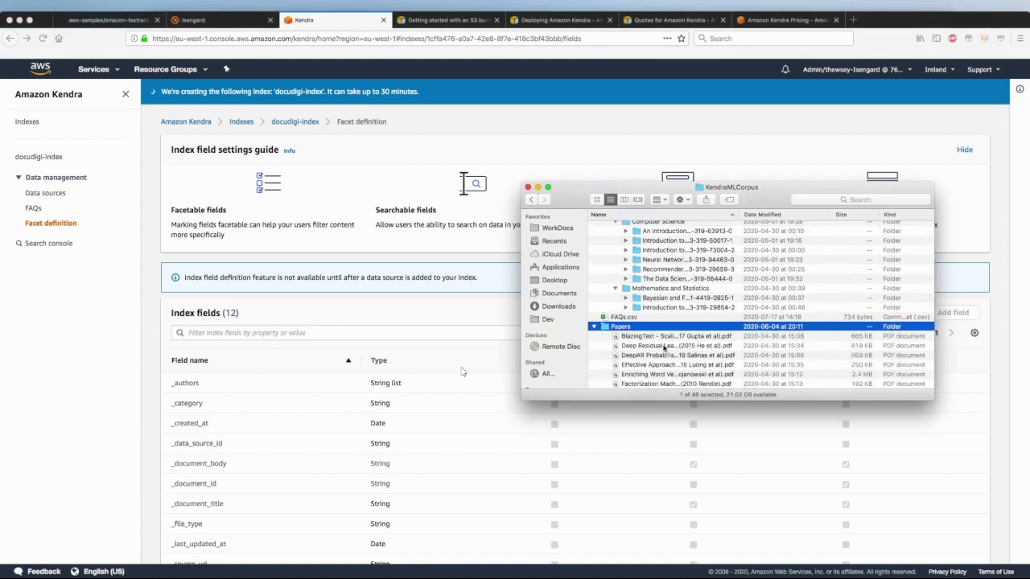
scroll(640, 290, down, 3)
click(641, 290)
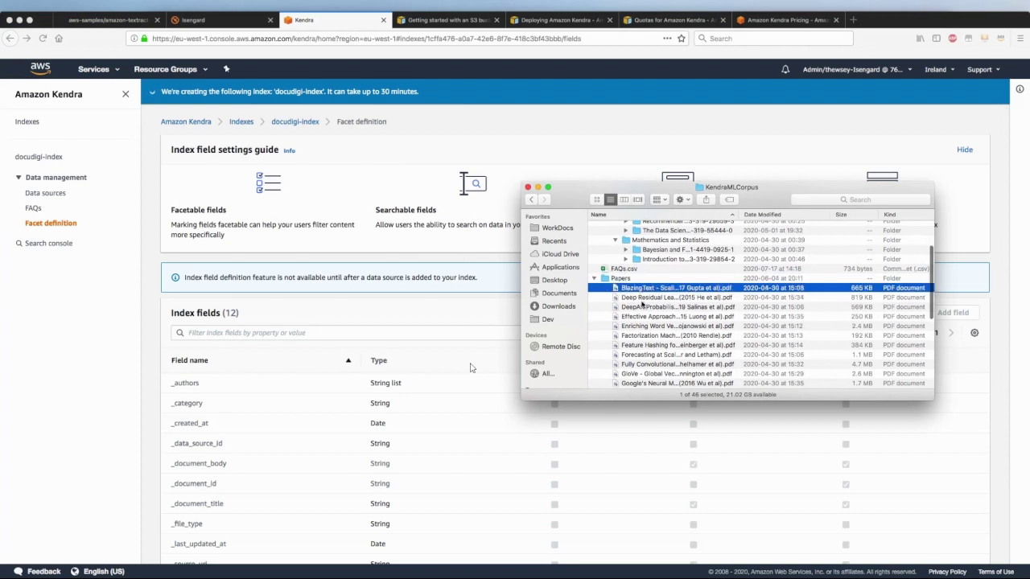
click(644, 308)
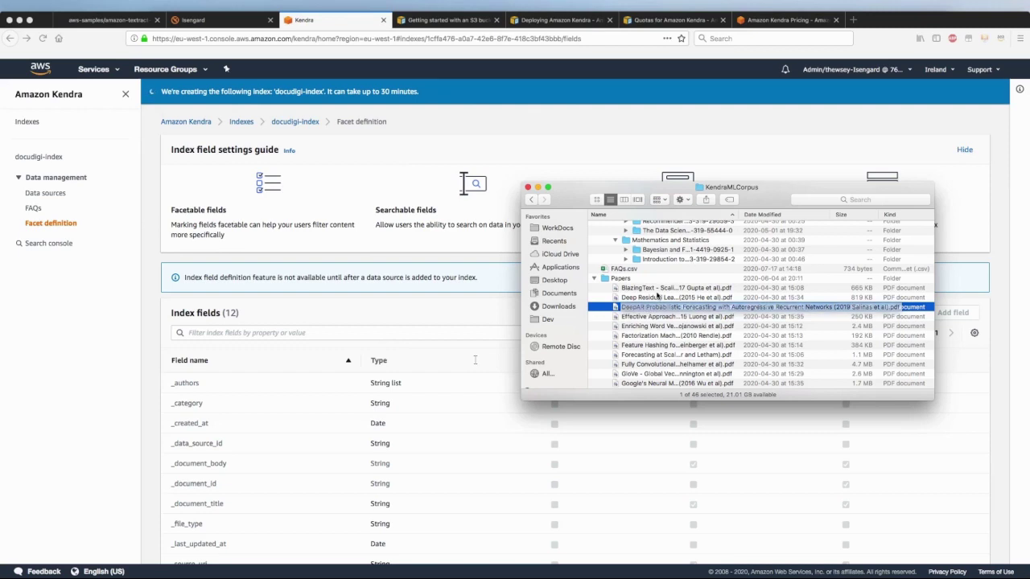
click(658, 290)
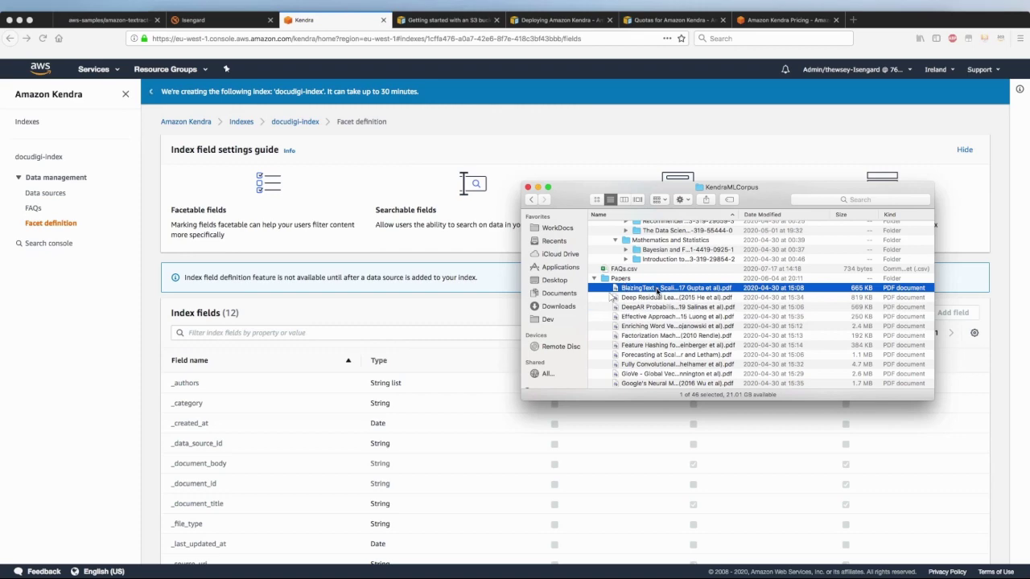
scroll(642, 366, down, 3)
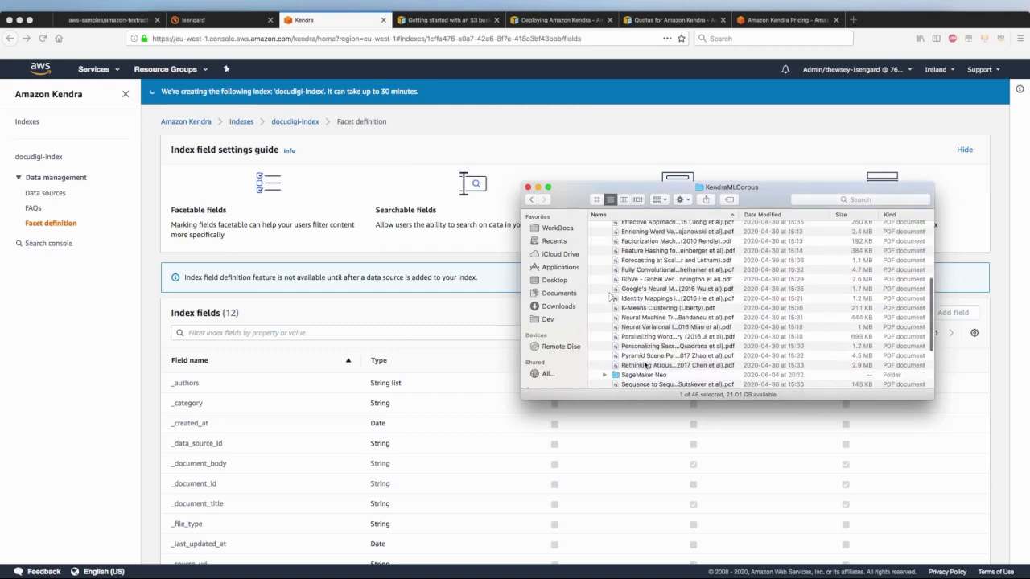
scroll(642, 364, up, 3)
click(595, 276)
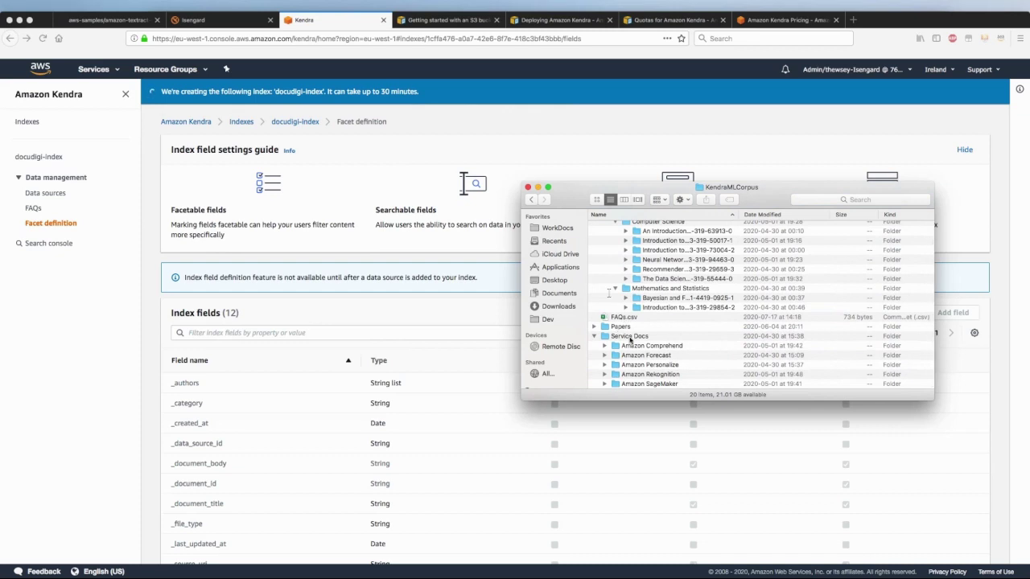
Browse Service Docs, peeking into Amazon Comprehend and selecting Amazon SageMaker
click(632, 338)
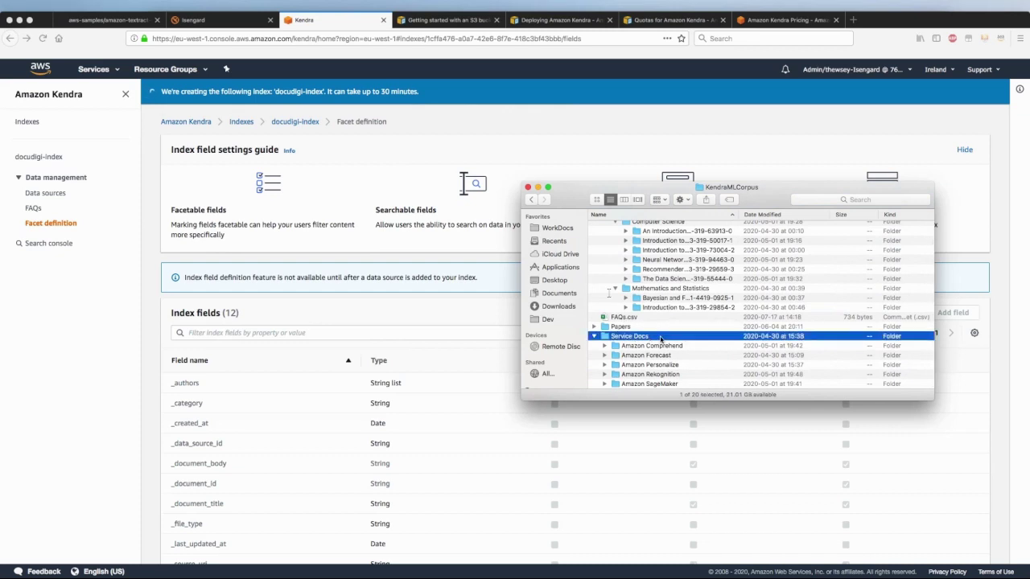
click(605, 347)
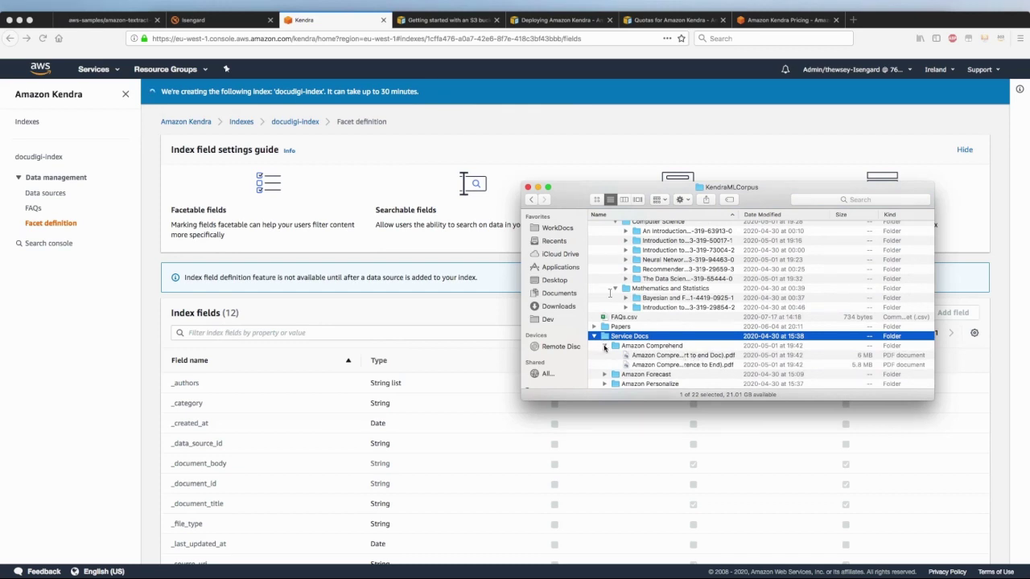
click(604, 346)
click(648, 384)
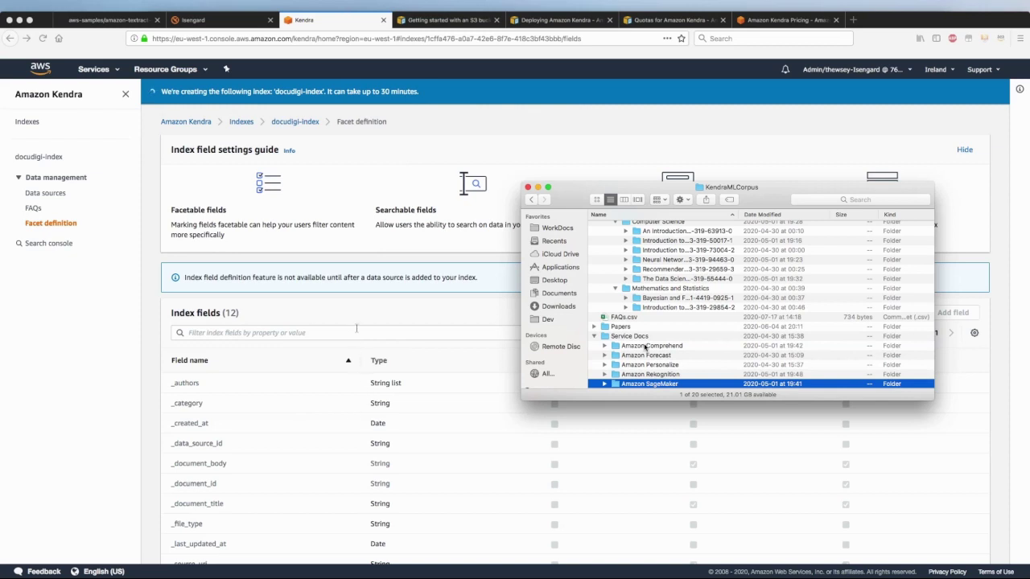
Look through the E-Books subject folders, then bring up the actions for FAQs.csv
scroll(644, 347, up, 3)
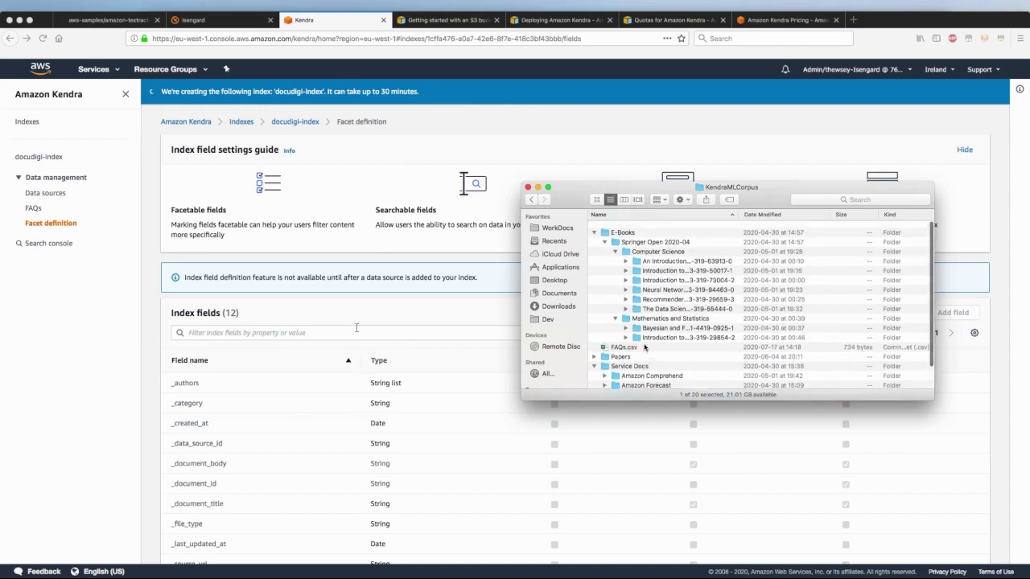
click(621, 228)
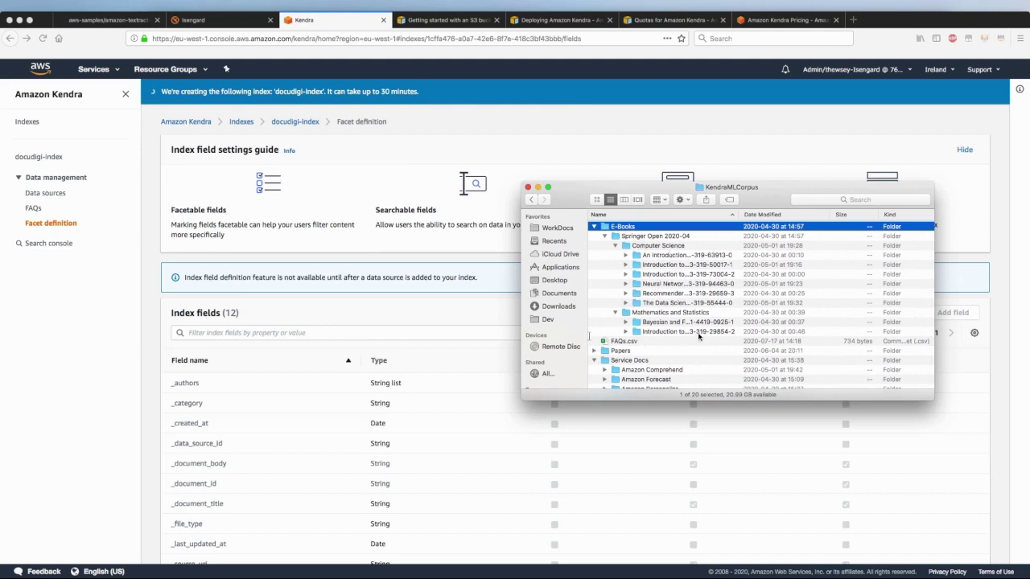
click(625, 274)
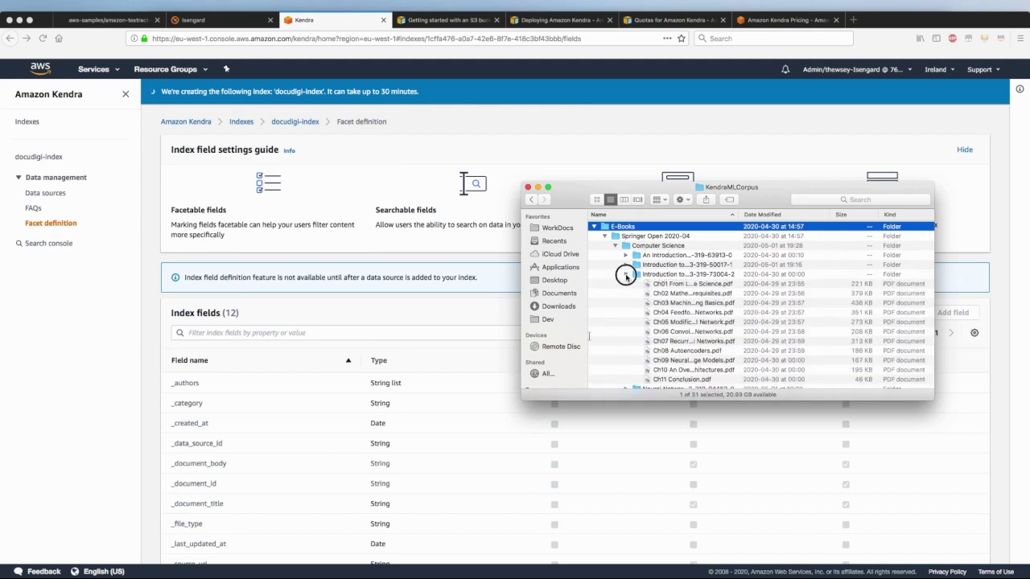
click(625, 274)
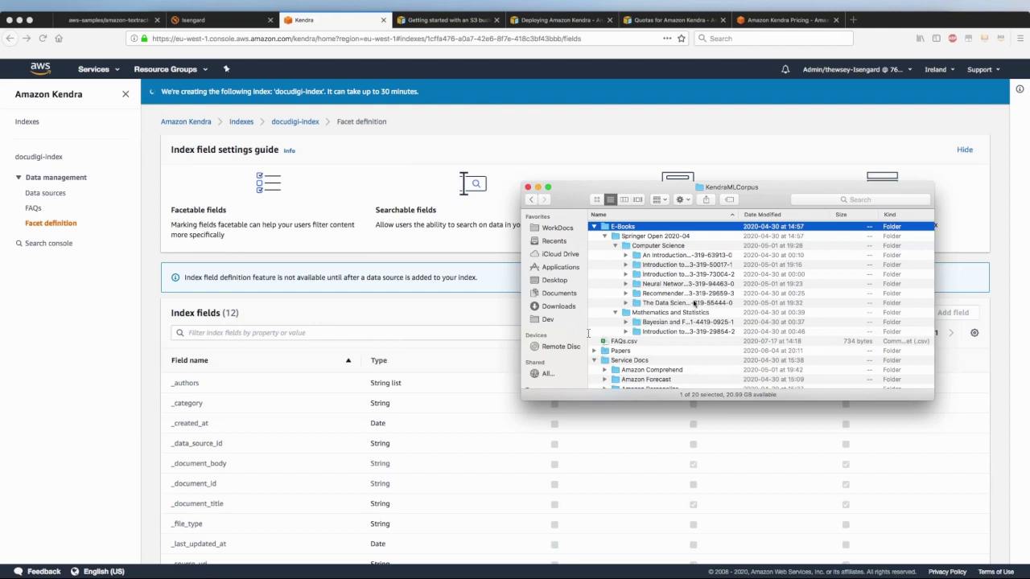
scroll(625, 344, up, 1)
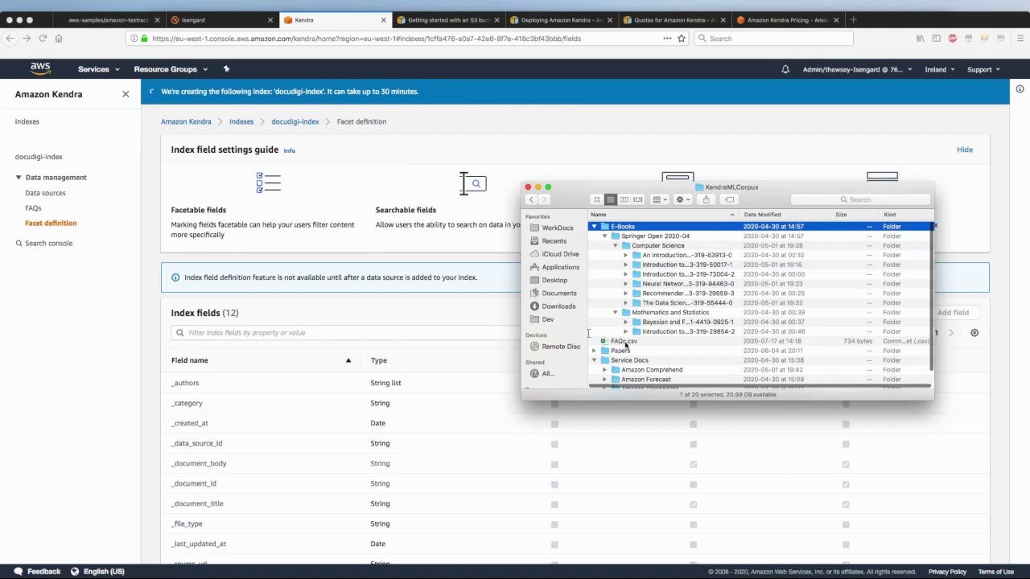
right_click(625, 343)
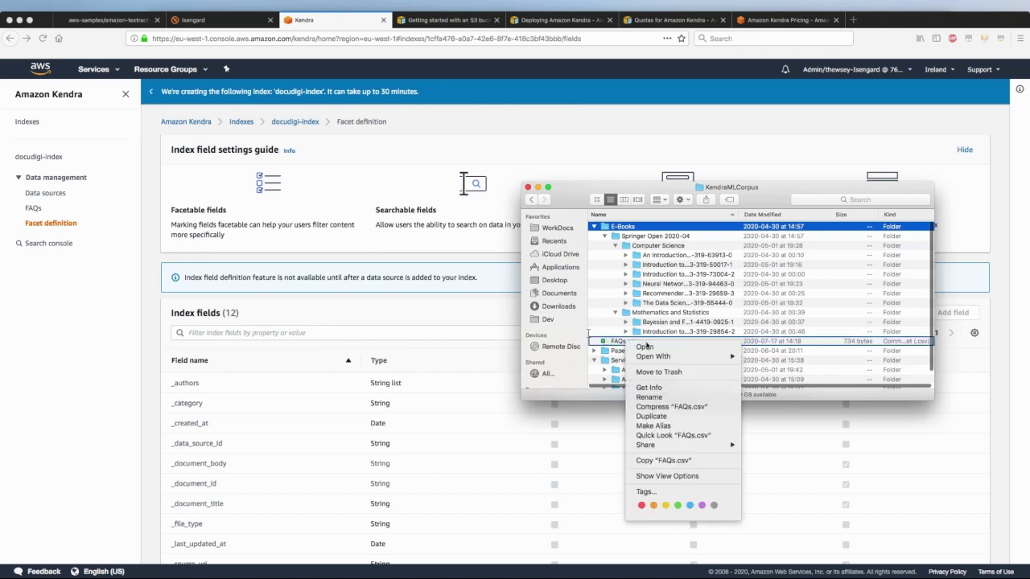
mouse_move(653, 356)
click(786, 384)
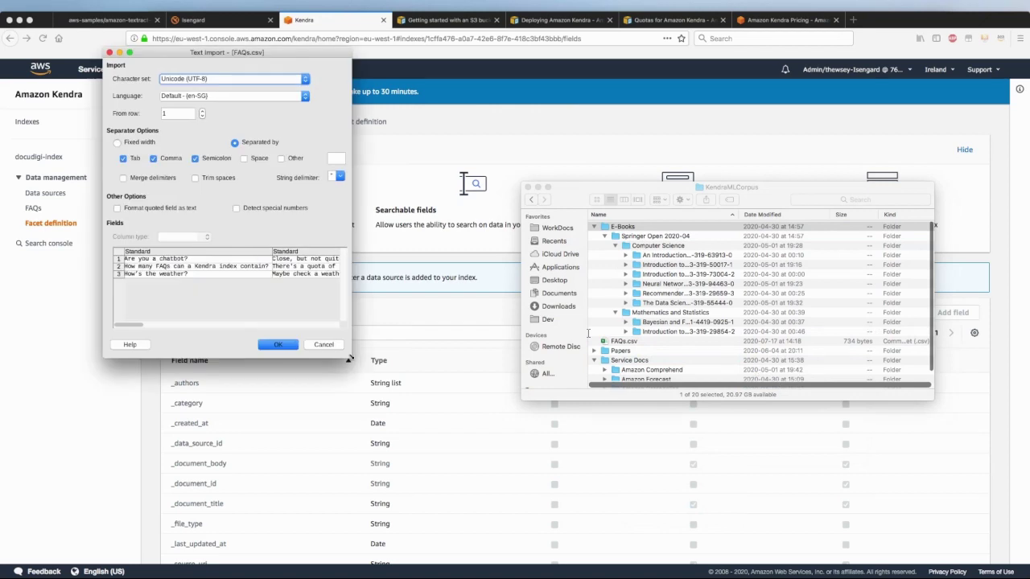
drag(350, 358, 833, 340)
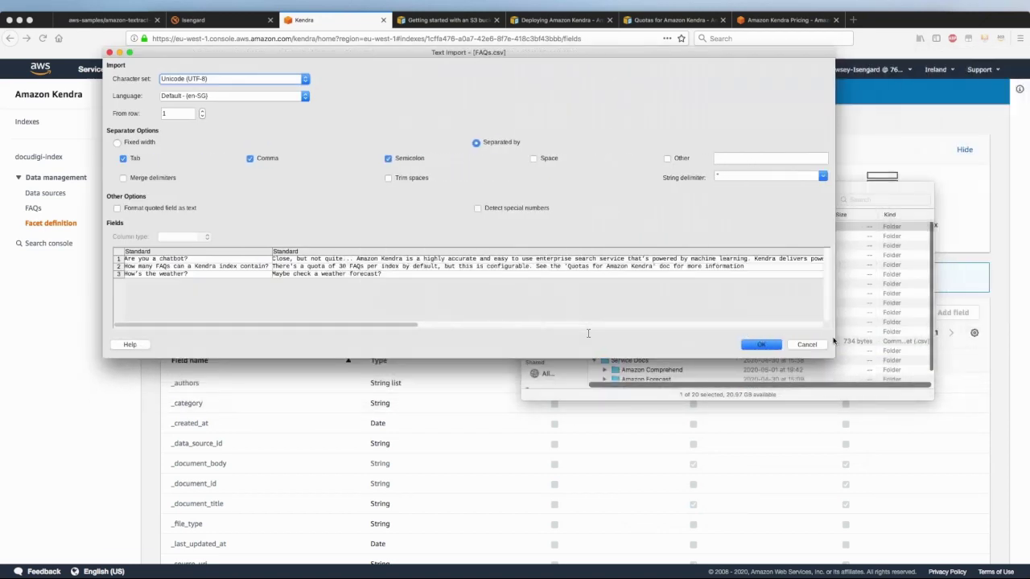
click(174, 266)
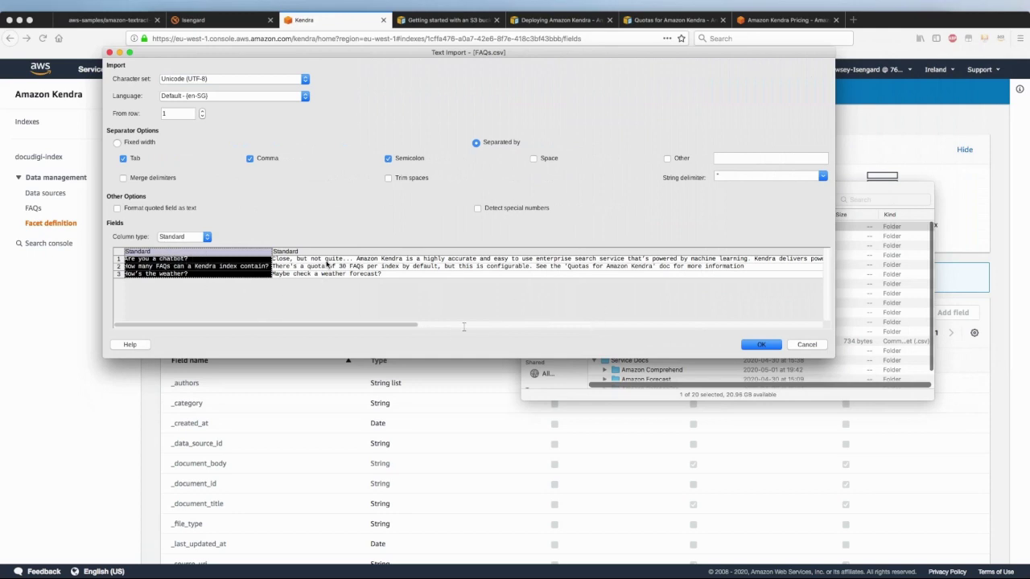
click(328, 263)
drag(281, 326, 684, 324)
click(676, 266)
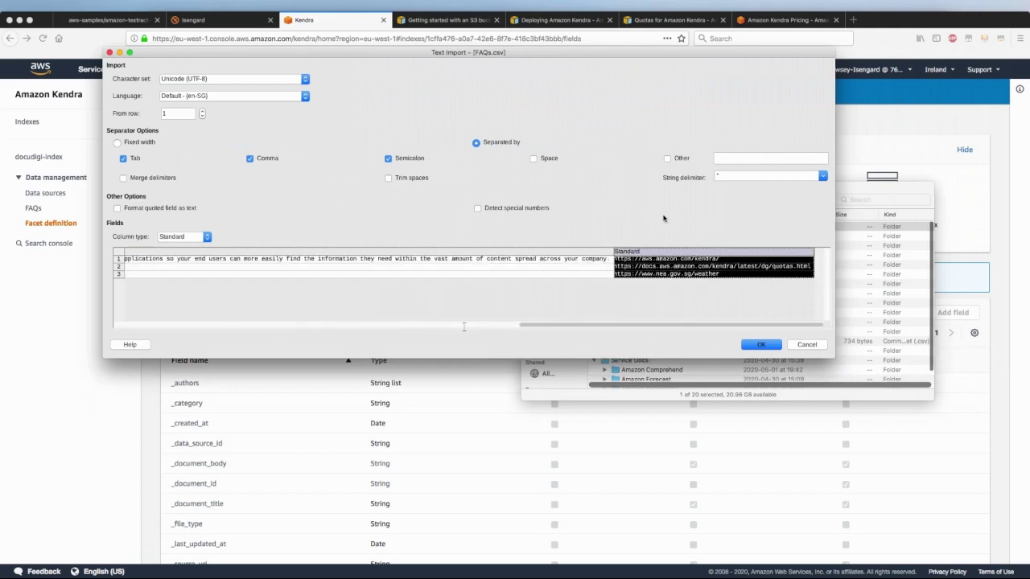
drag(656, 327, 162, 324)
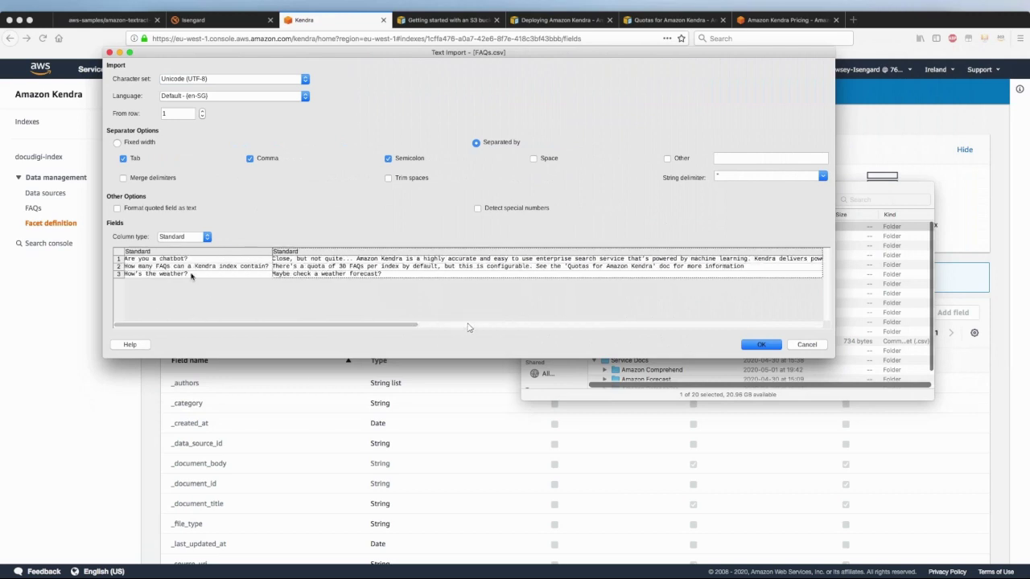
click(149, 275)
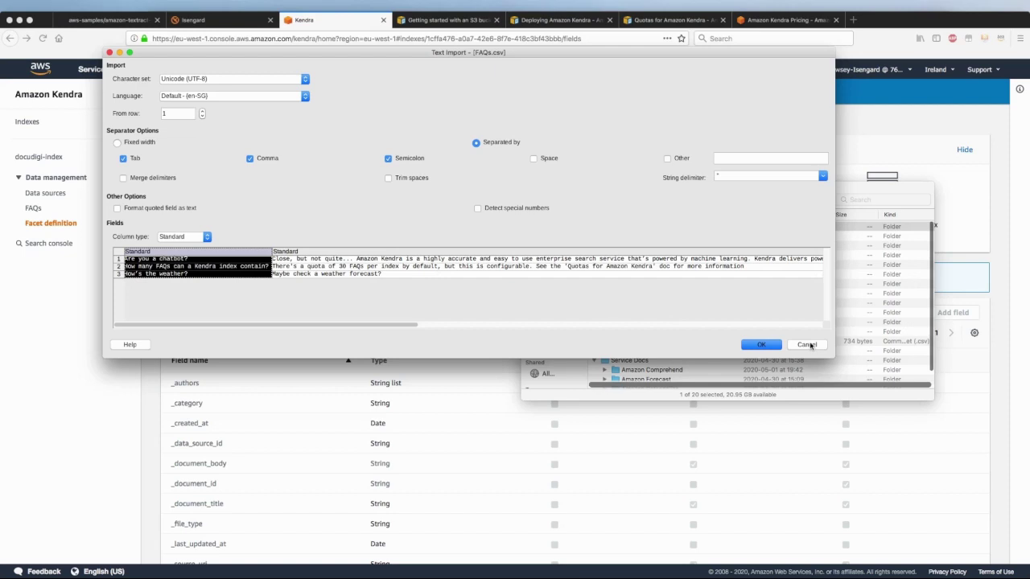
click(807, 344)
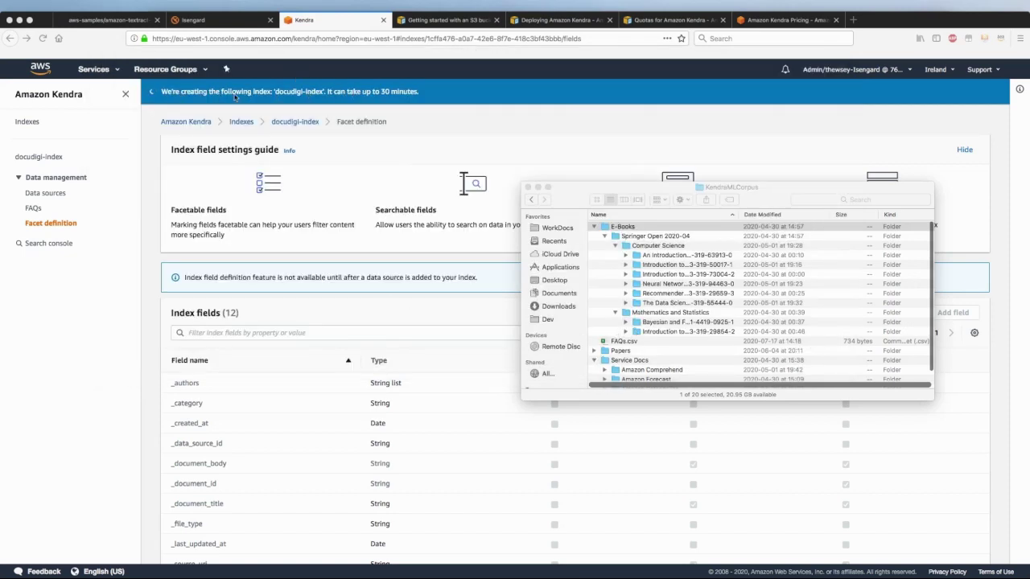
Open the Amazon S3 console in a new browser tab via the services search
click(154, 143)
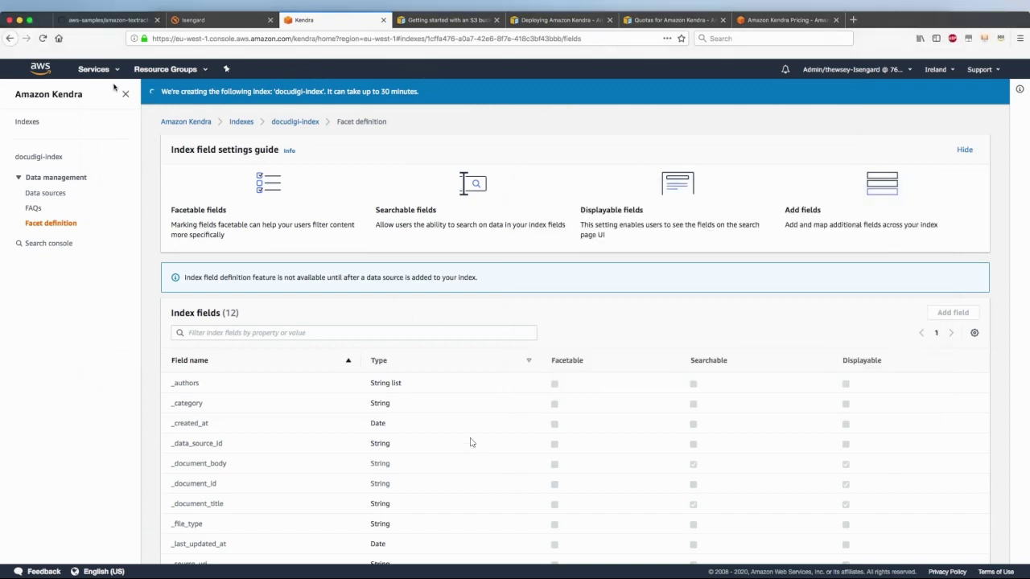
click(96, 70)
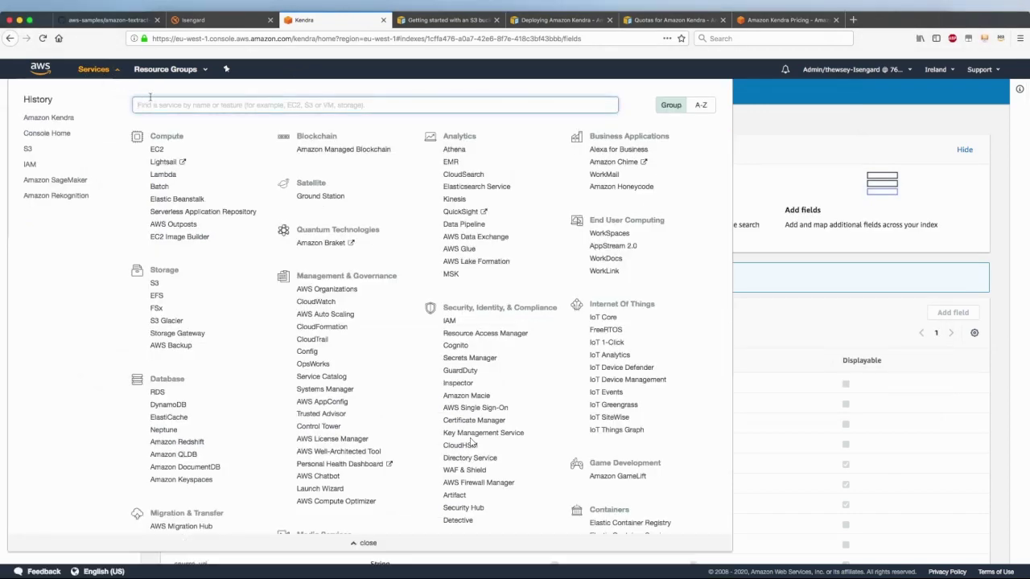
text(s3)
right_click(147, 126)
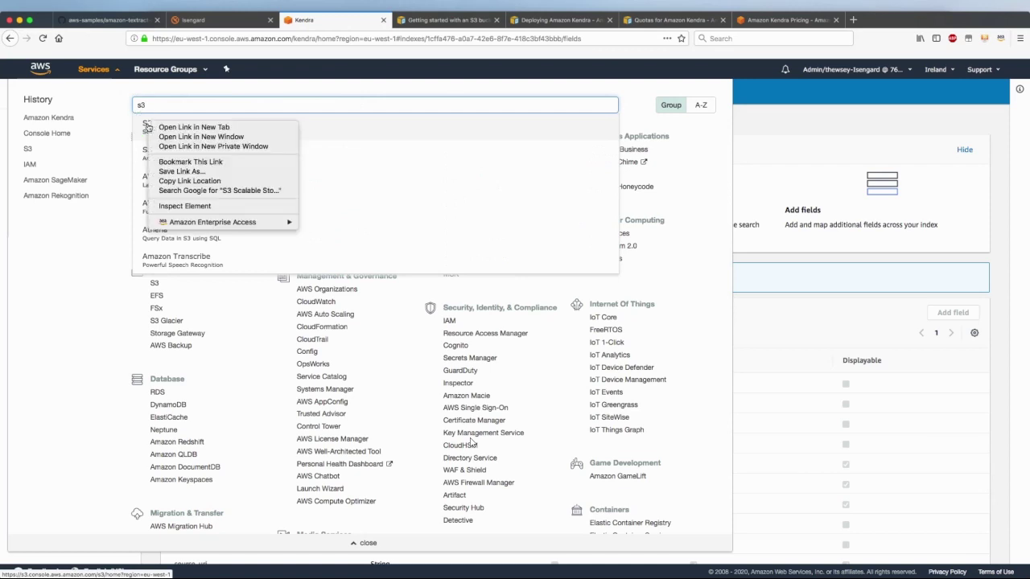
click(193, 128)
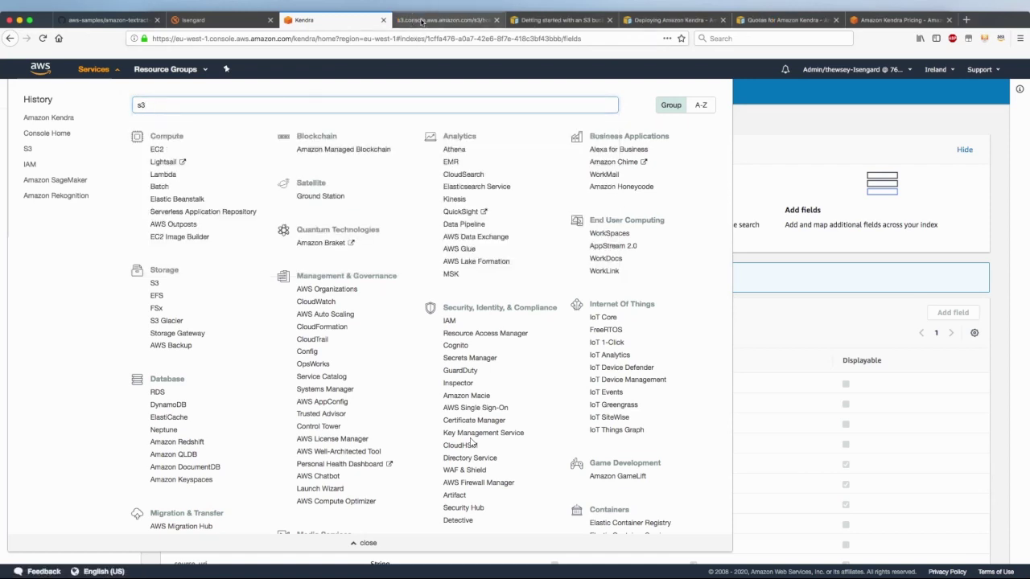
click(422, 21)
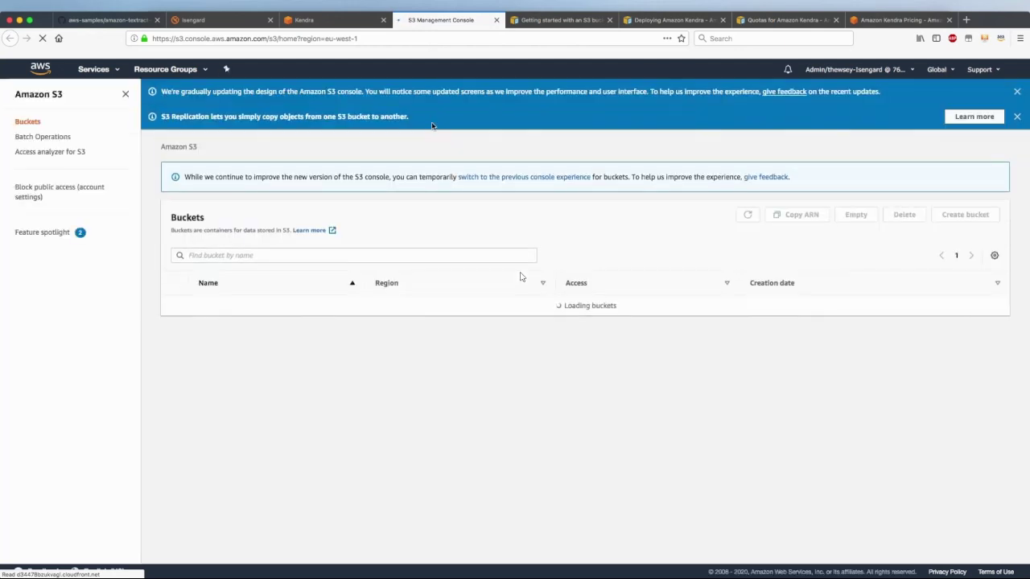
Create the bucket docudigi-content in EU (Ireland) and open its overview
click(950, 214)
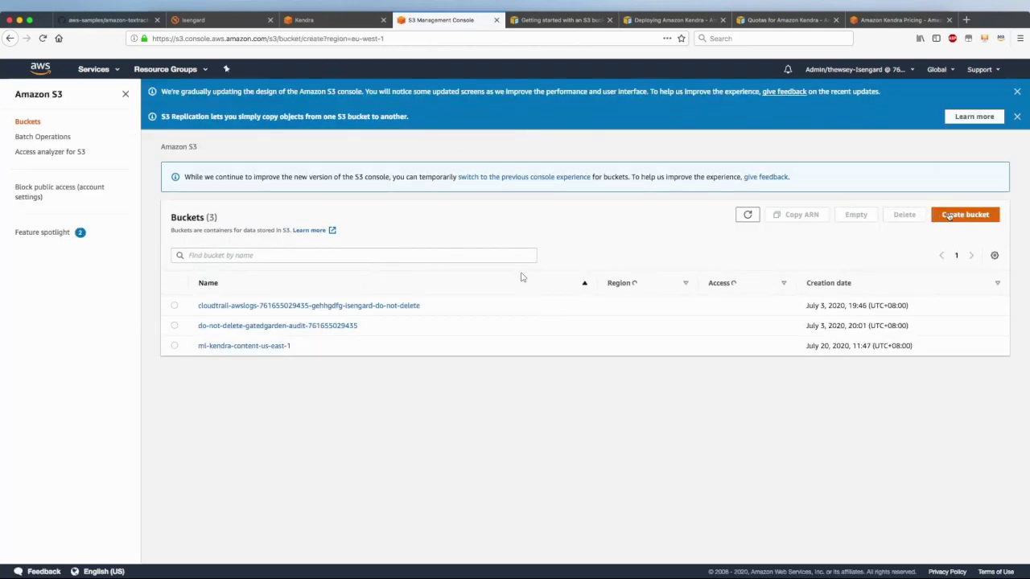
click(86, 239)
text(d)
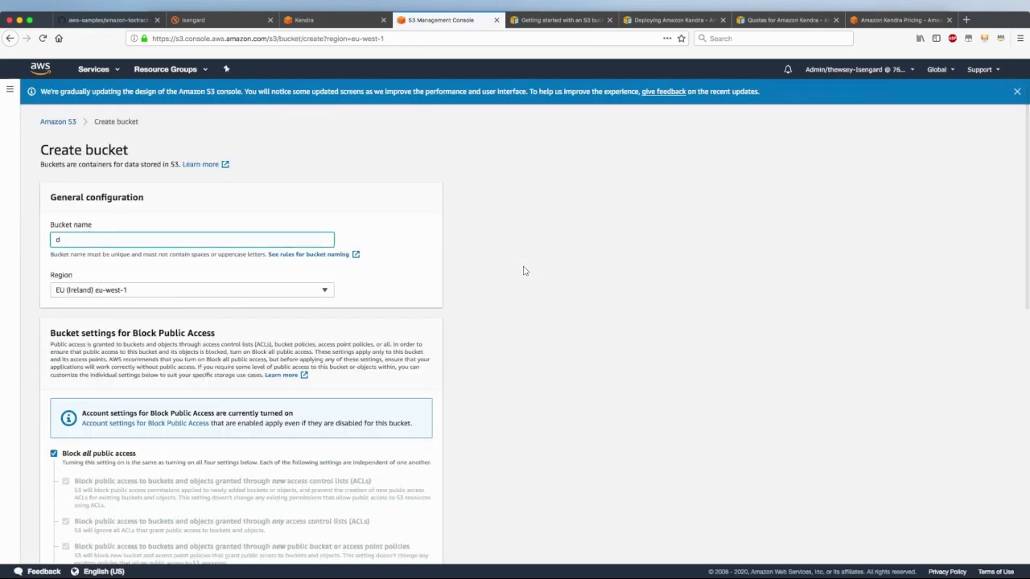
text(ocudigi-content)
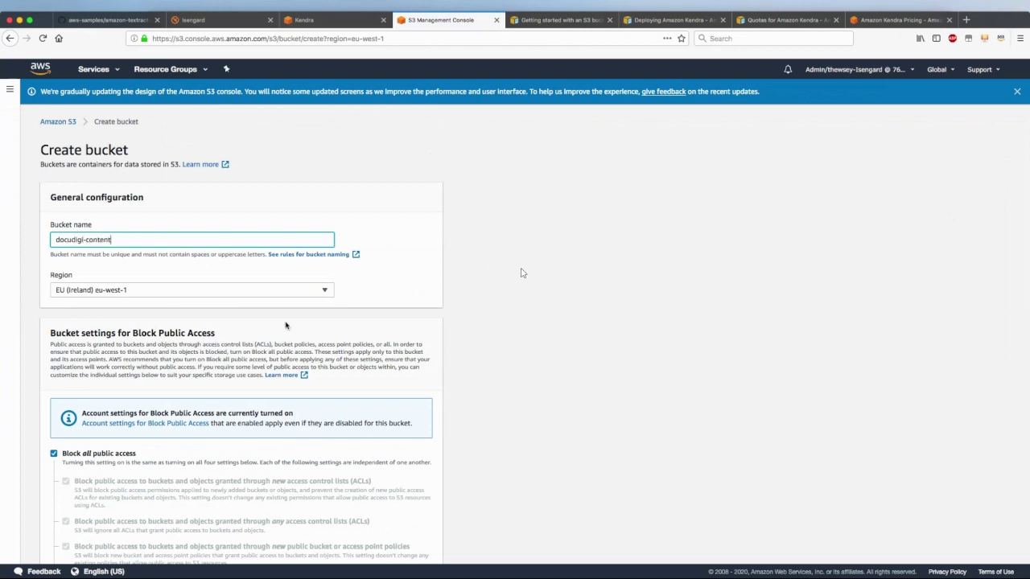
scroll(286, 325, down, 10)
click(404, 547)
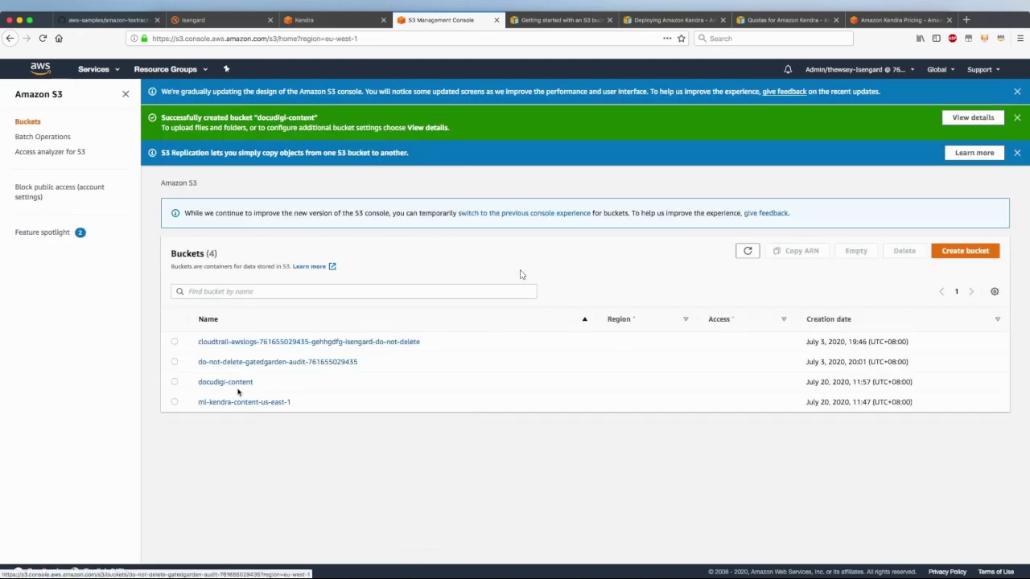
click(228, 383)
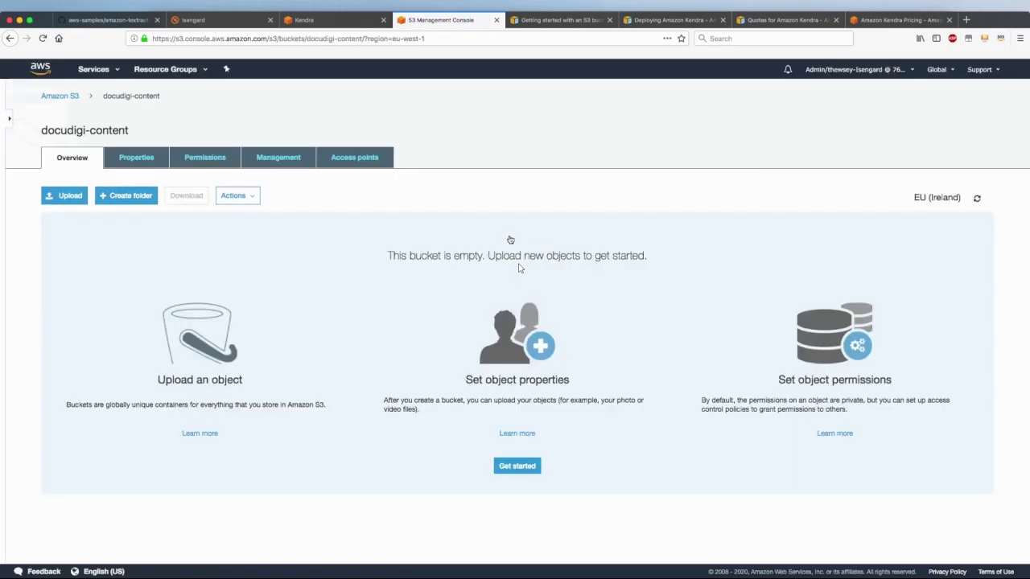
Upload FAQs.csv from Finder into docudigi-content with default permissions and properties
key(super+Tab)
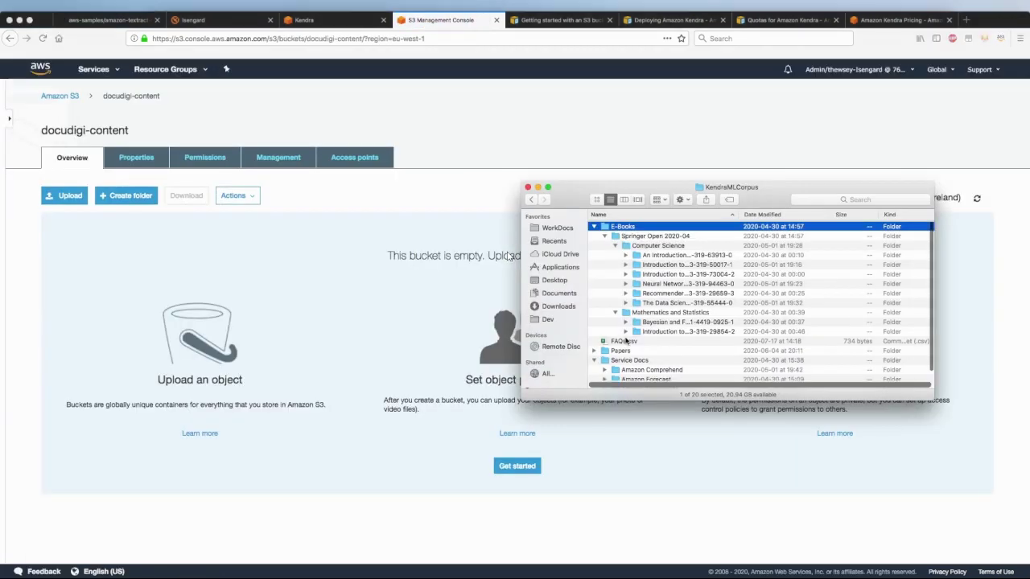
click(628, 341)
drag(627, 341, 268, 258)
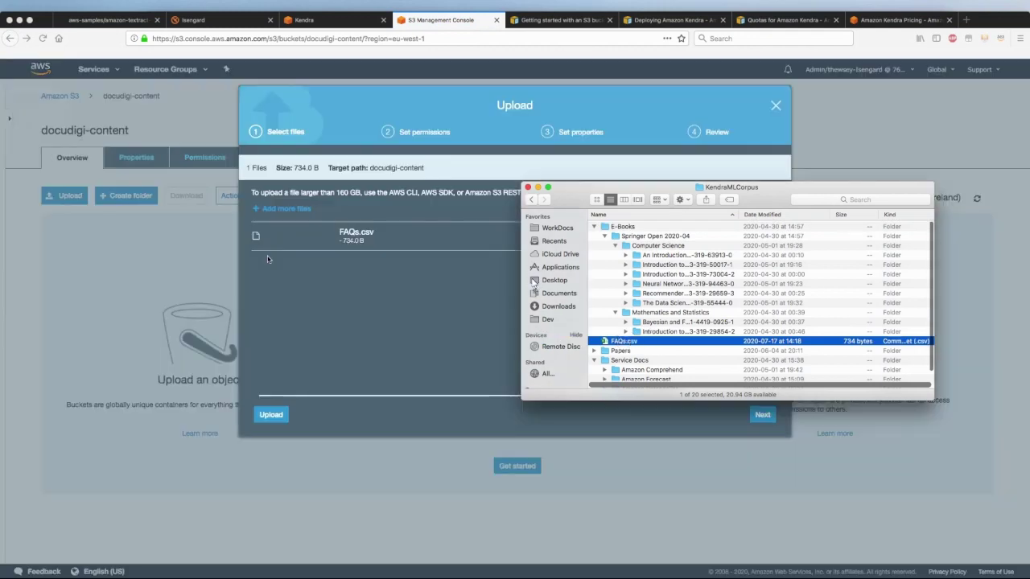
click(493, 385)
click(761, 415)
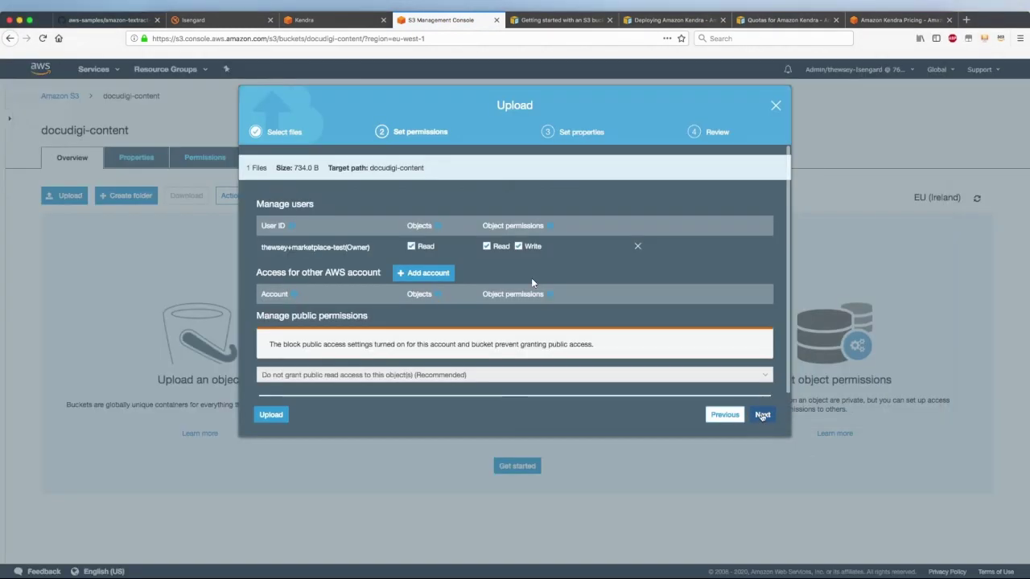
click(761, 415)
click(761, 415)
click(761, 415)
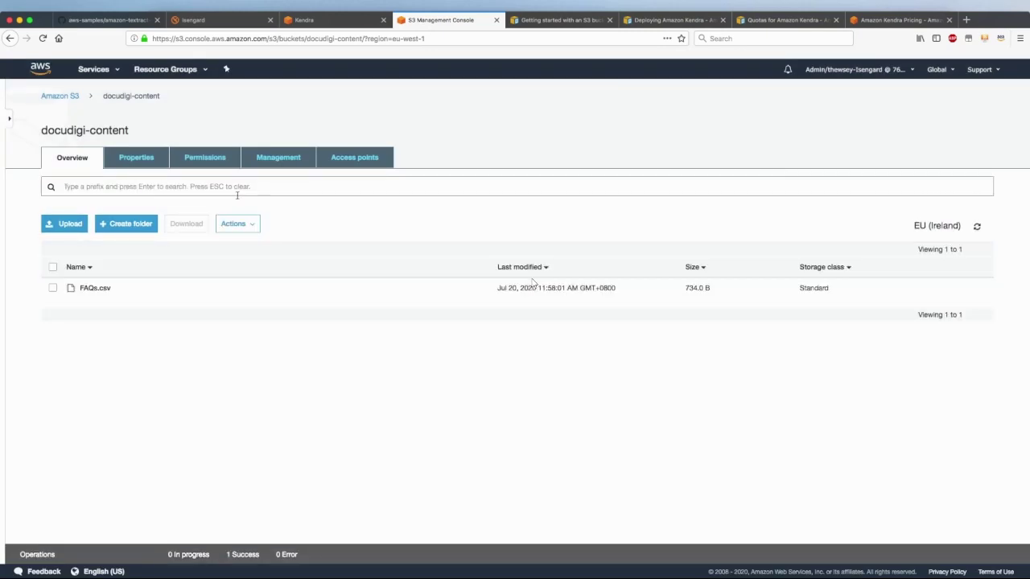
Add an empty folder named content to the bucket and open it
click(117, 224)
text(c)
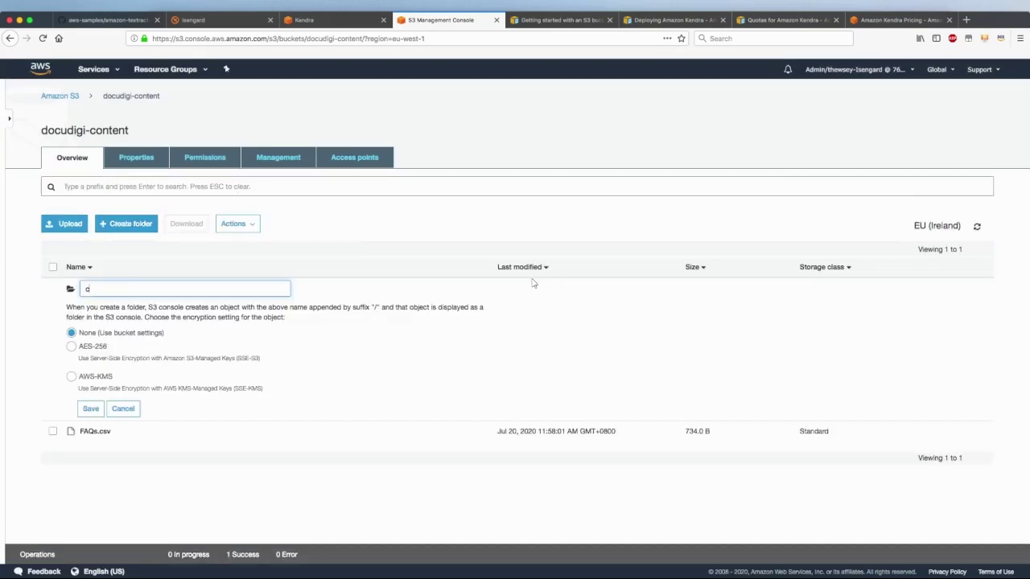
text(ontent)
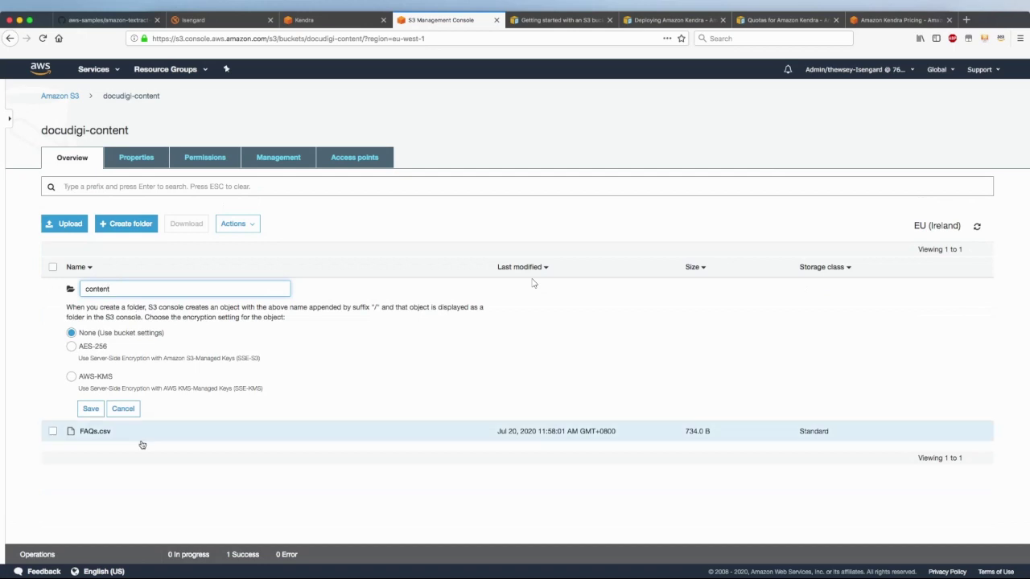
click(91, 410)
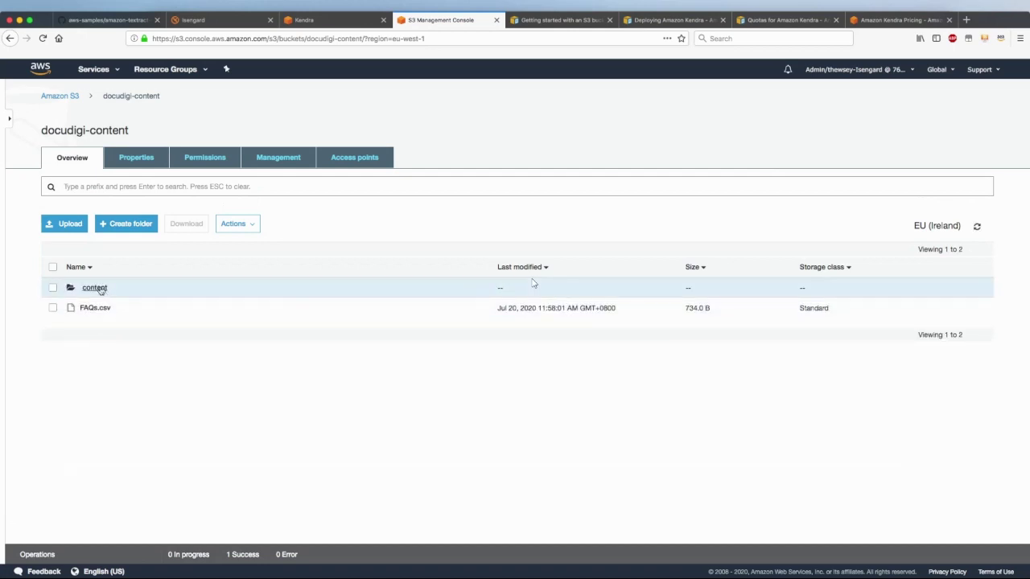
click(93, 288)
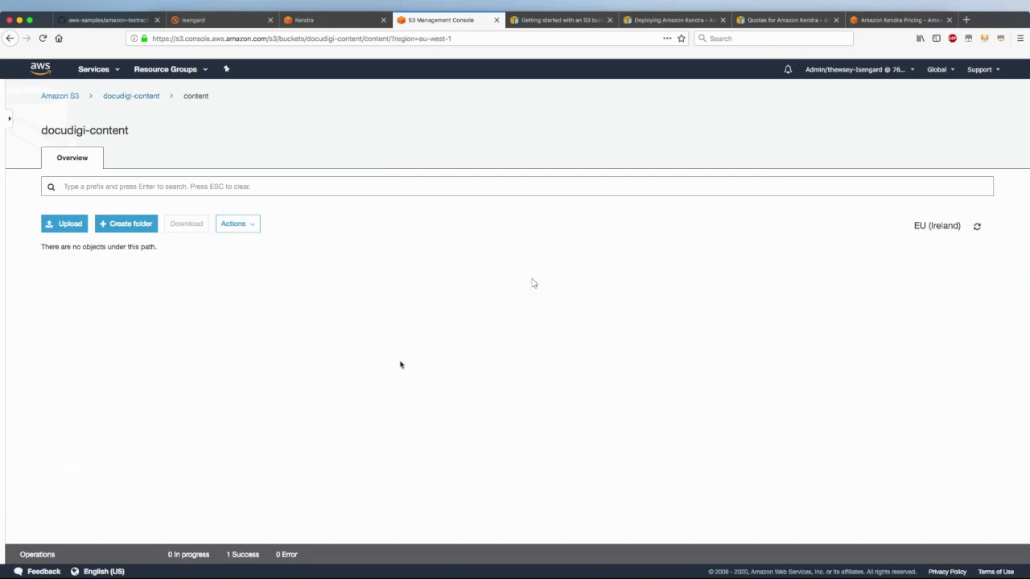
Upload the Papers, Service Docs and E-Books folders (171 files) into content with default settings, then return to Kendra
key(super+Tab)
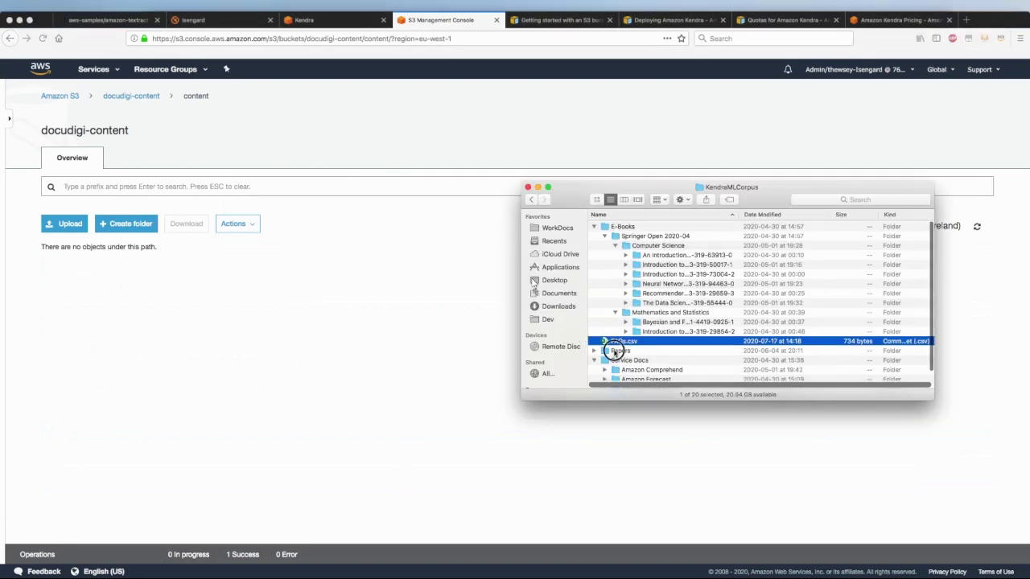
click(619, 351)
super+click(623, 360)
super+click(619, 227)
drag(619, 227, 228, 273)
click(228, 273)
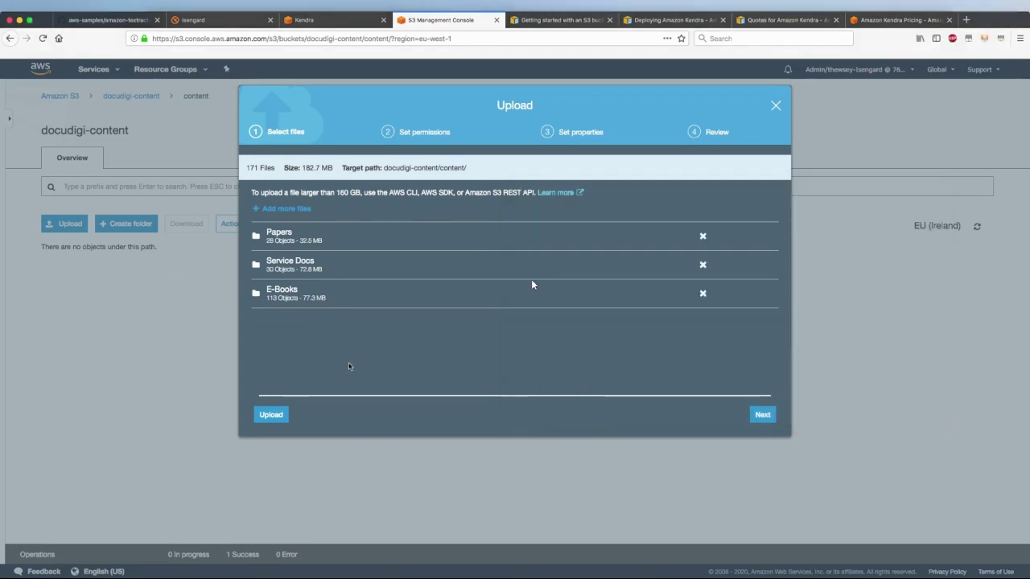
click(762, 415)
click(763, 415)
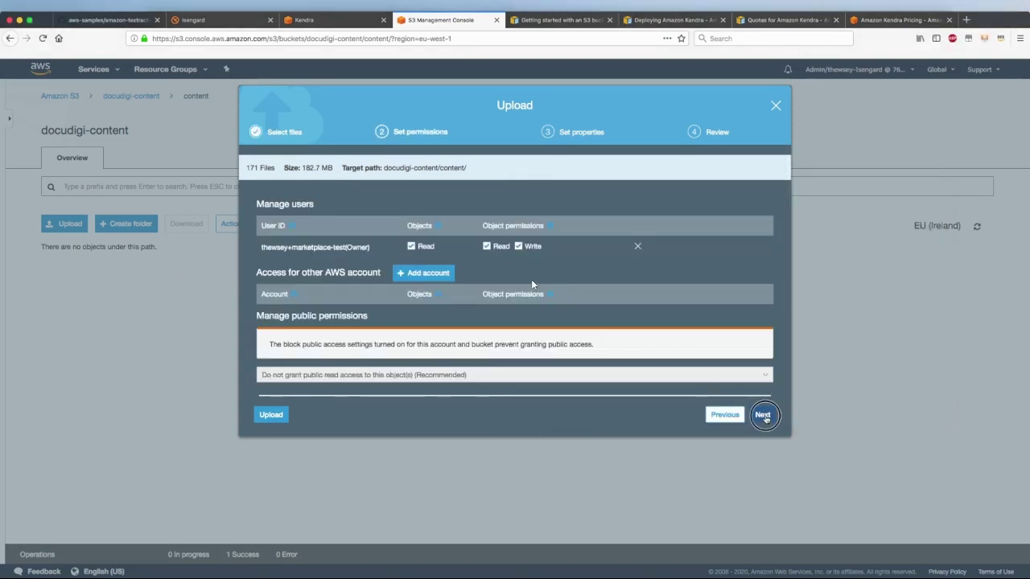
click(763, 416)
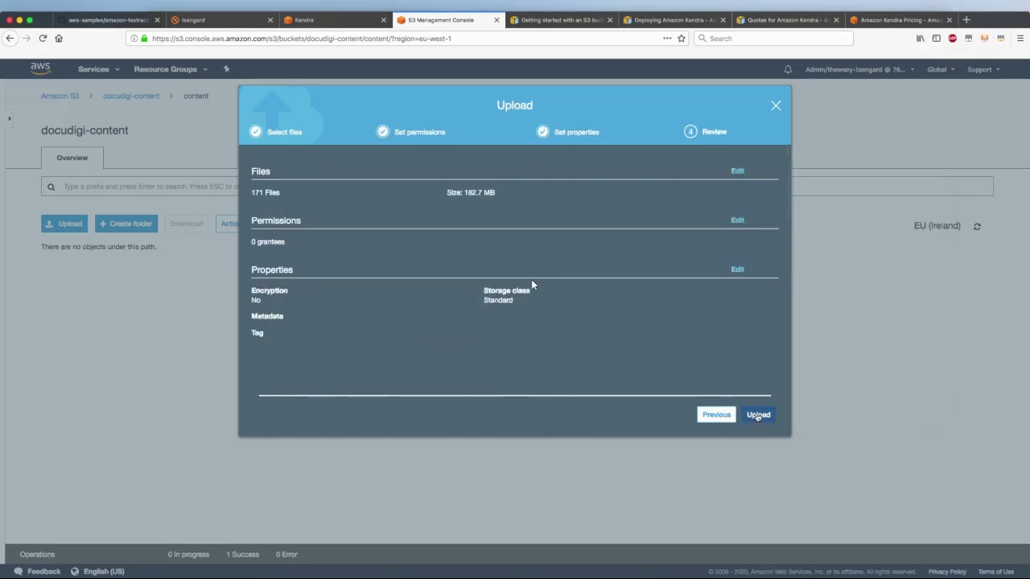
click(763, 415)
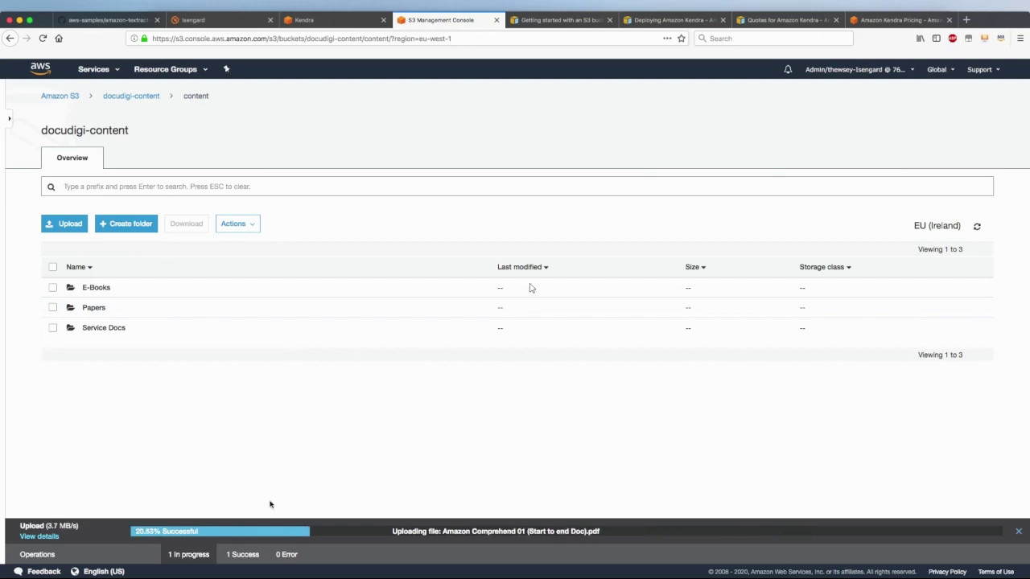
click(333, 24)
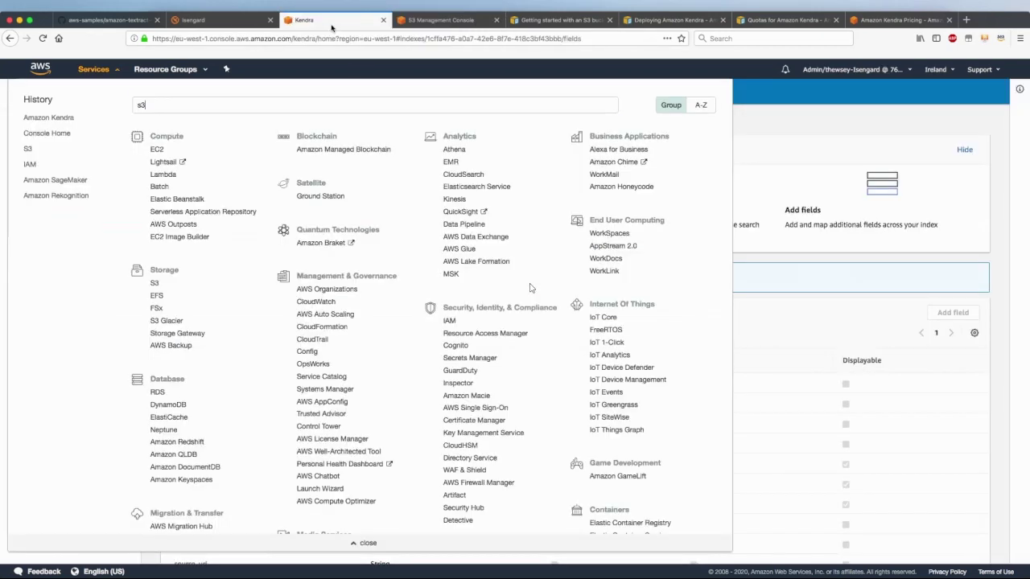
Dismiss the Services menu and begin adding a data source to docudigi-index
click(770, 115)
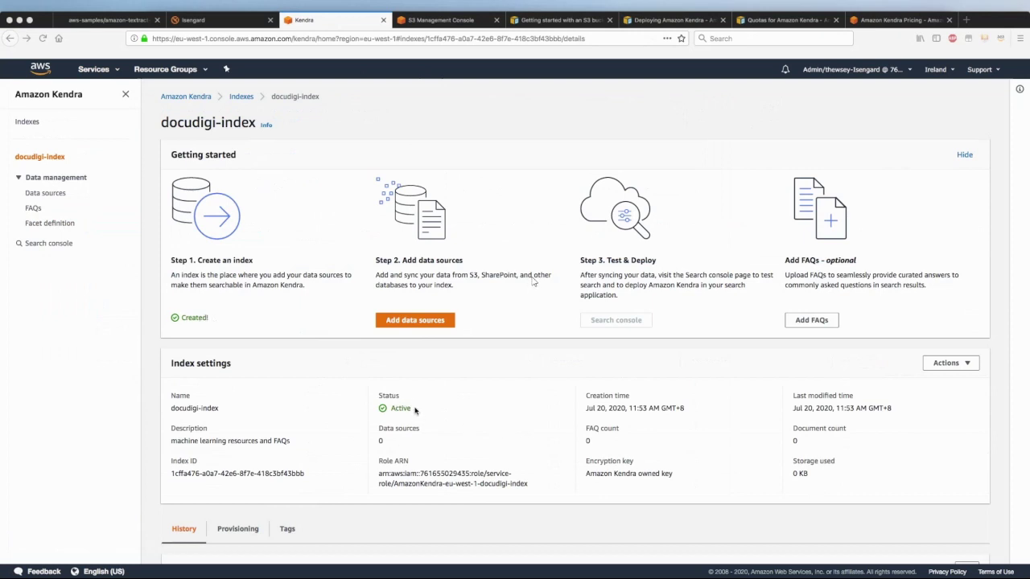
click(415, 320)
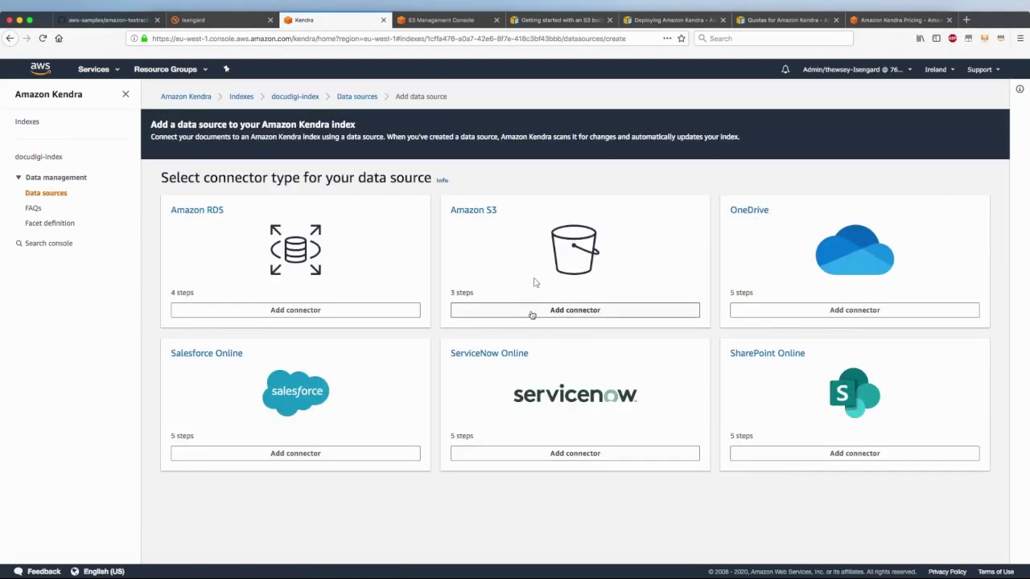
Choose the Amazon S3 connector, name the data source s3-data, and continue to settings
click(531, 313)
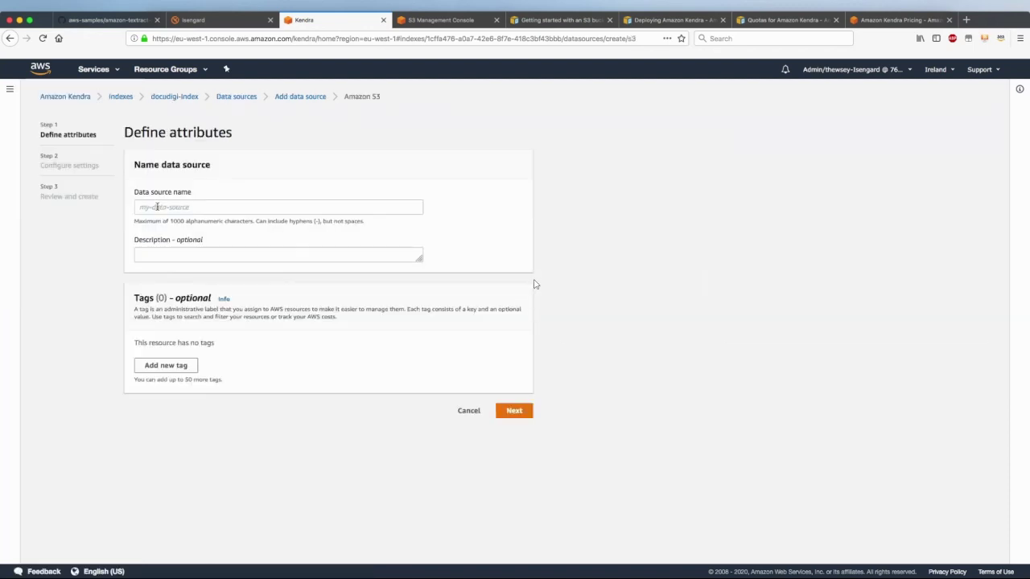
click(157, 207)
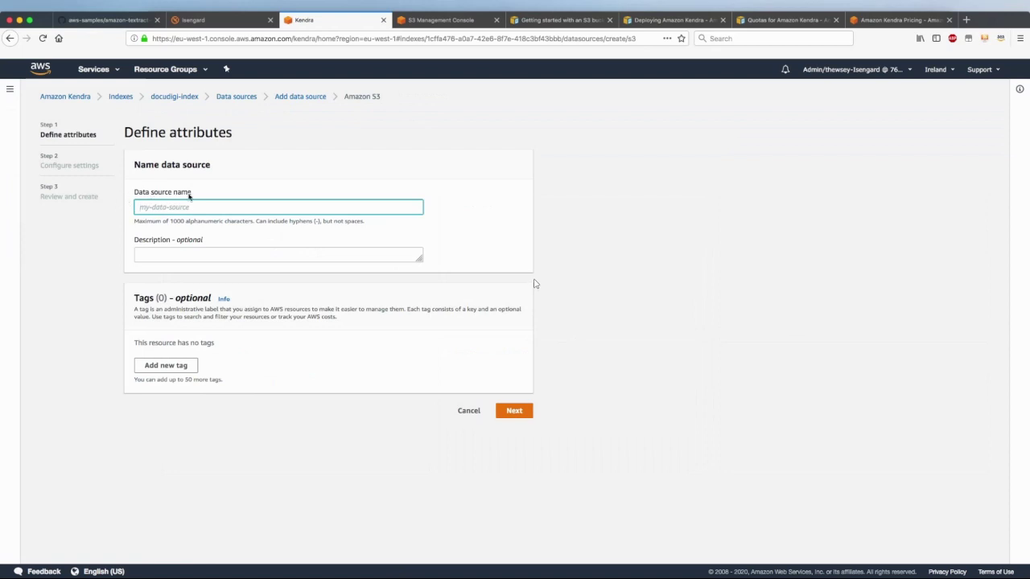
text(s3-data)
click(514, 414)
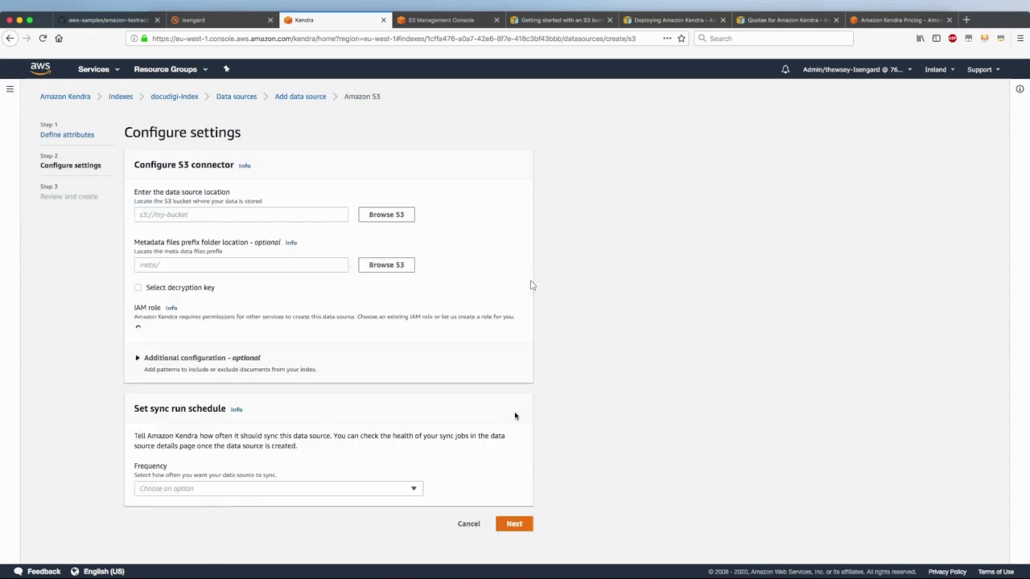
Enter s3://docudigi-content as the data source location, copying the bucket name from S3
click(149, 214)
text(s3://)
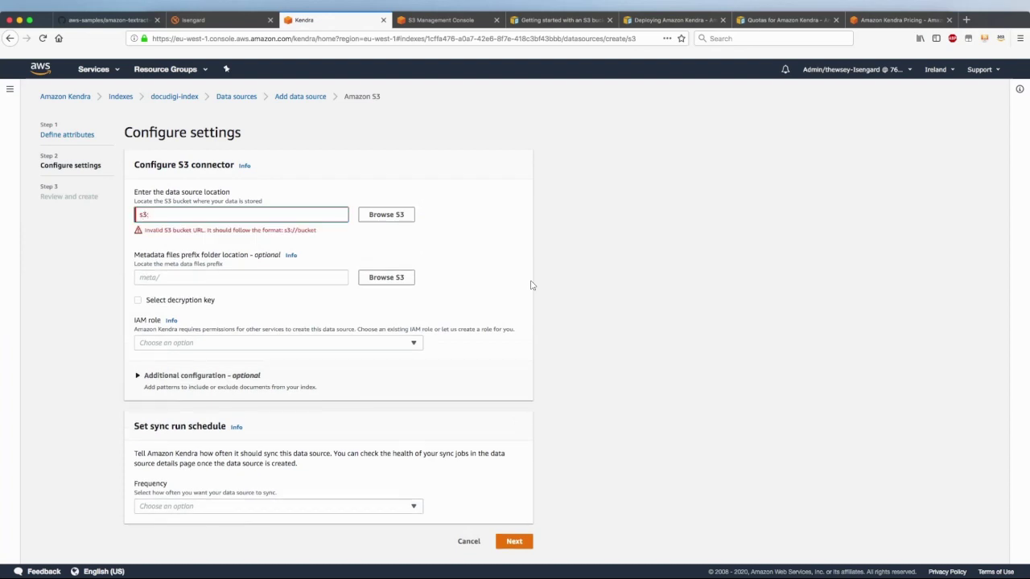
click(430, 21)
drag(127, 131, 41, 131)
key(super+c)
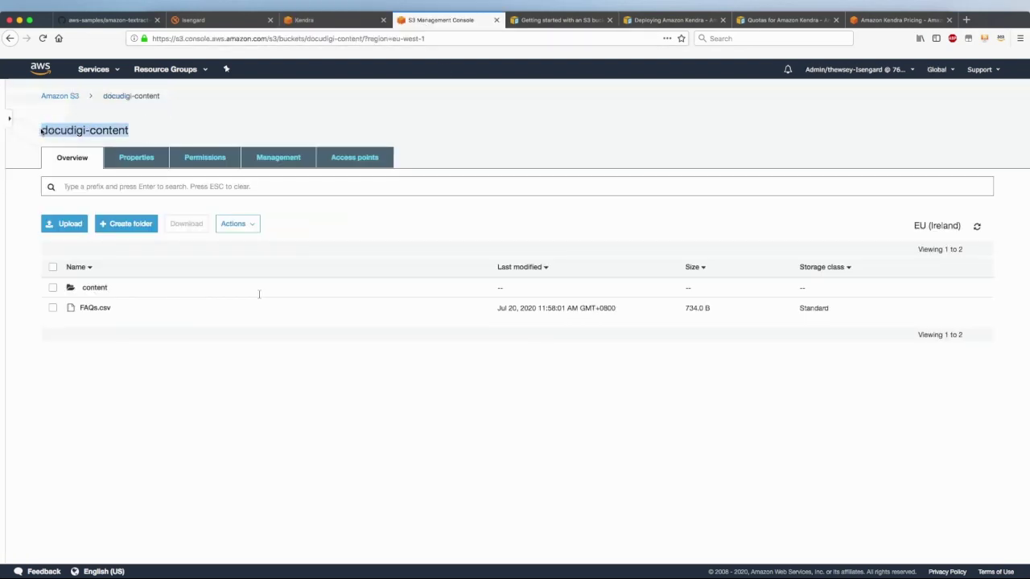
click(321, 20)
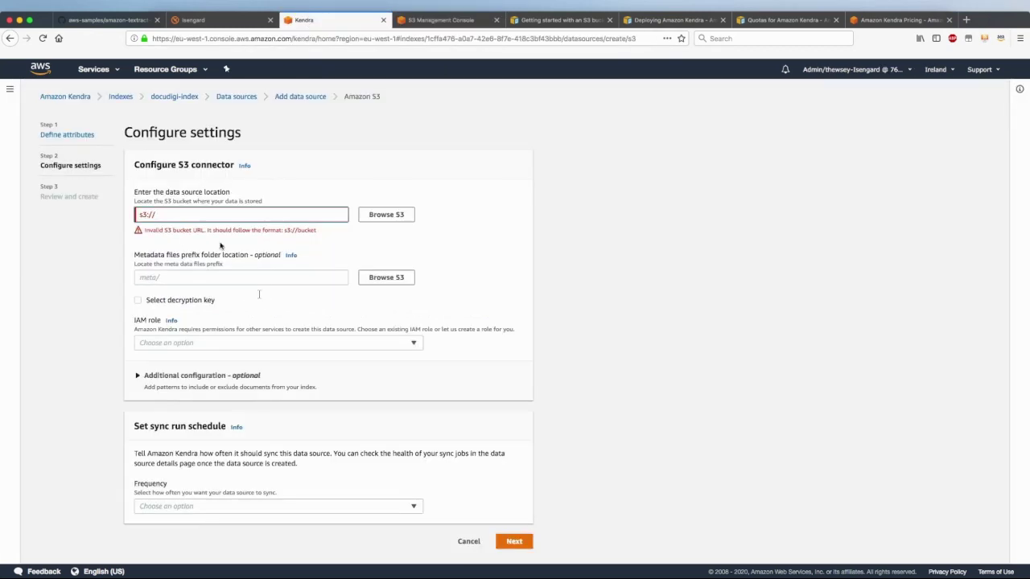
key(super+v)
click(169, 265)
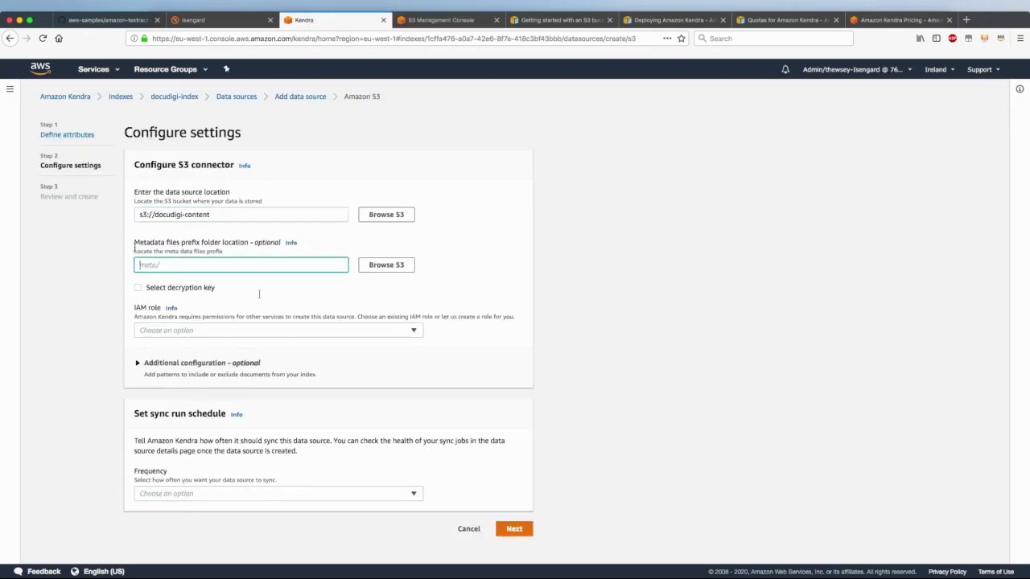
drag(129, 242, 246, 247)
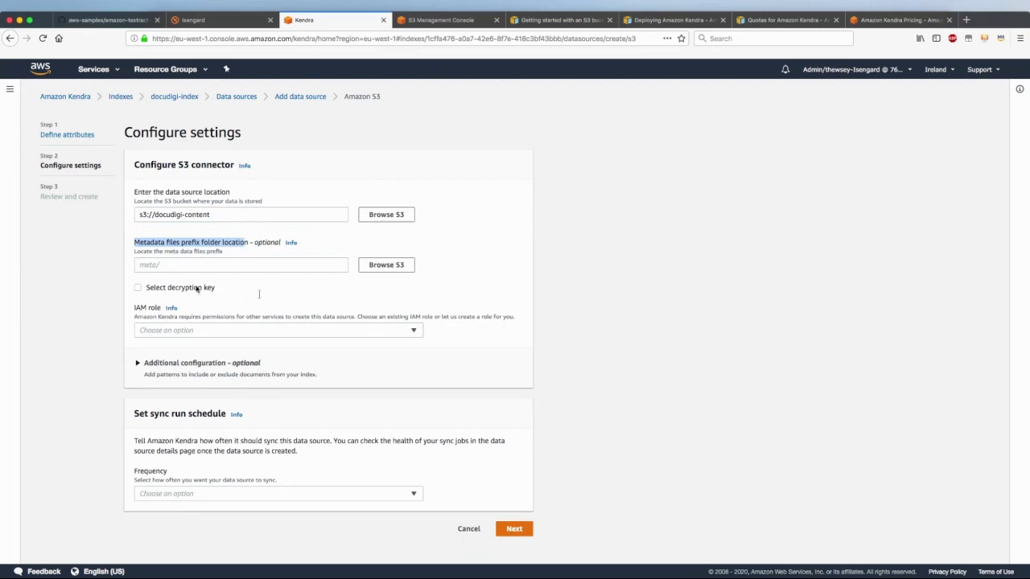
drag(211, 214, 156, 214)
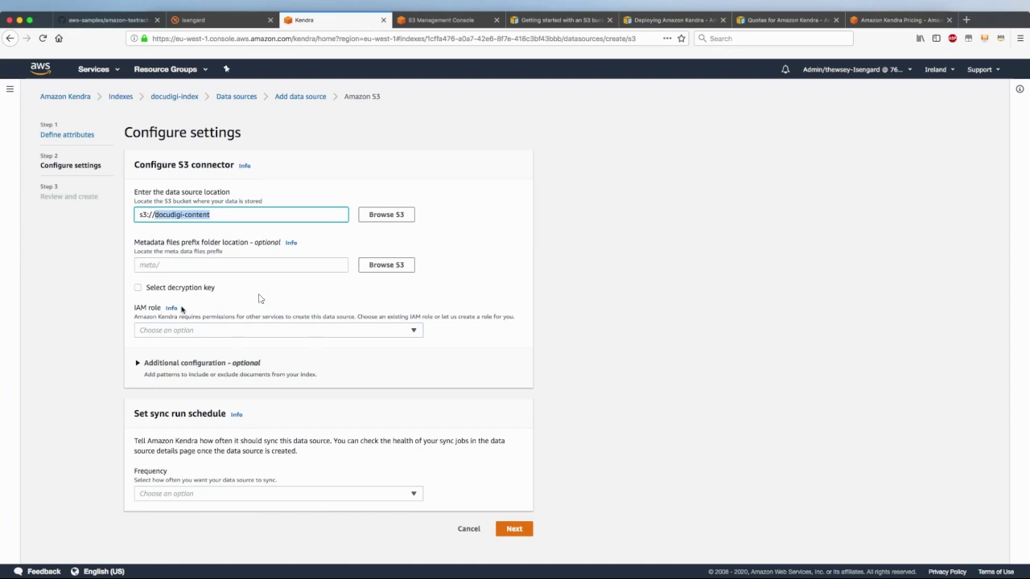
Create a new IAM role named AmazonKendra-docudigi-content
click(166, 331)
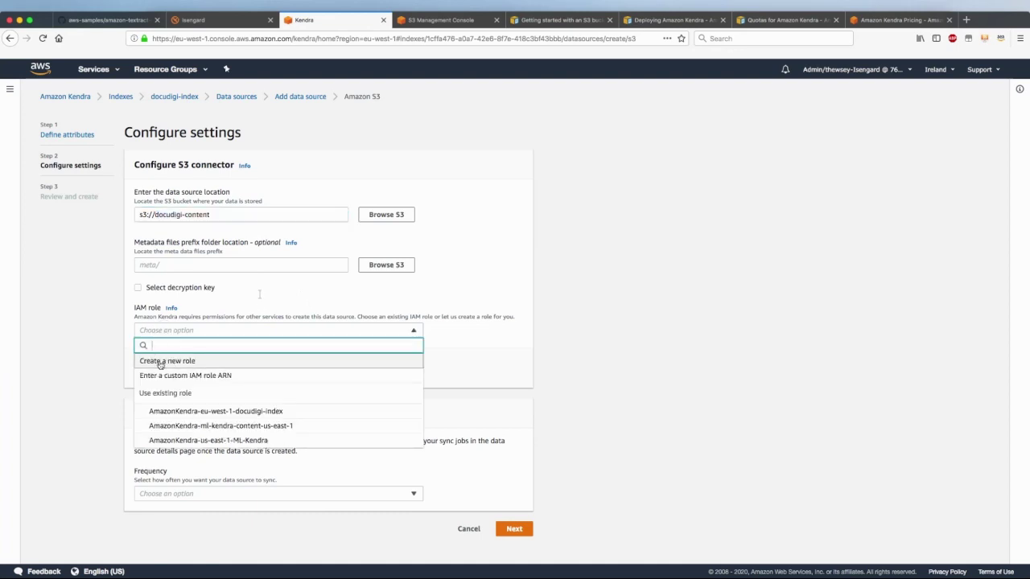
click(161, 361)
click(185, 376)
text(AmazonKendra-docudigi-content)
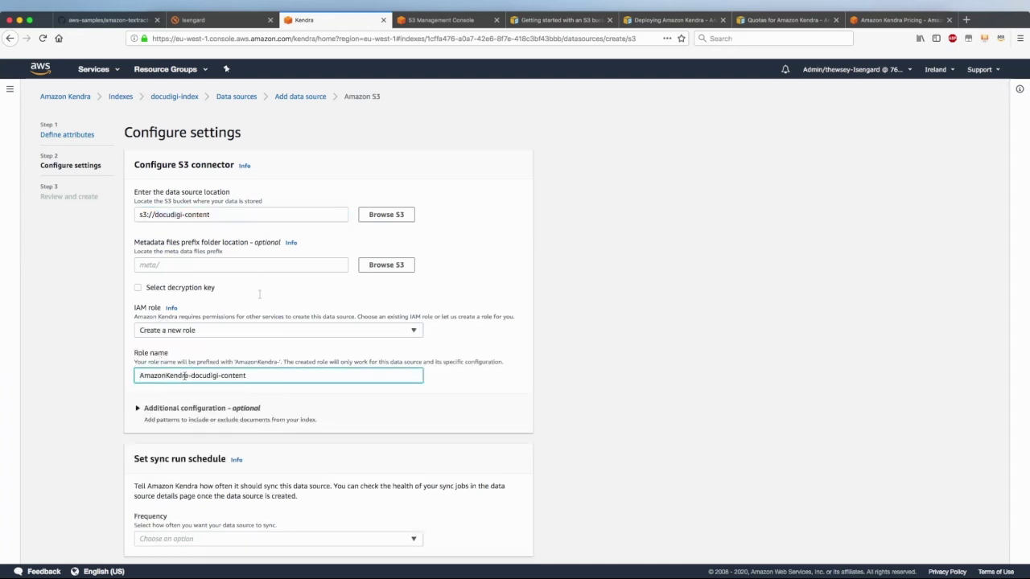
drag(218, 214, 155, 214)
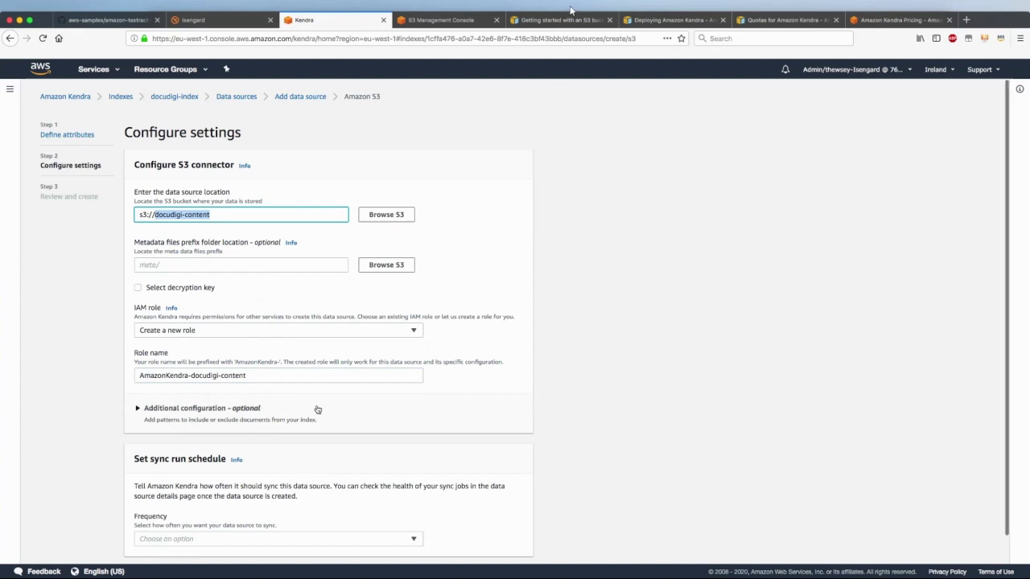
scroll(566, 165, down, 1)
Add content/ as an include path pattern under Additional configuration
click(138, 381)
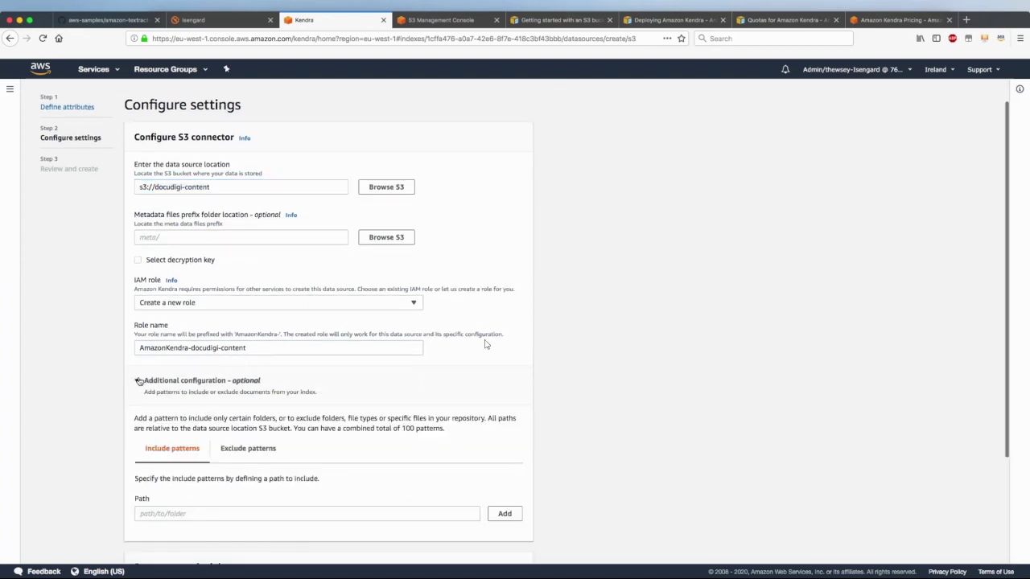
click(179, 513)
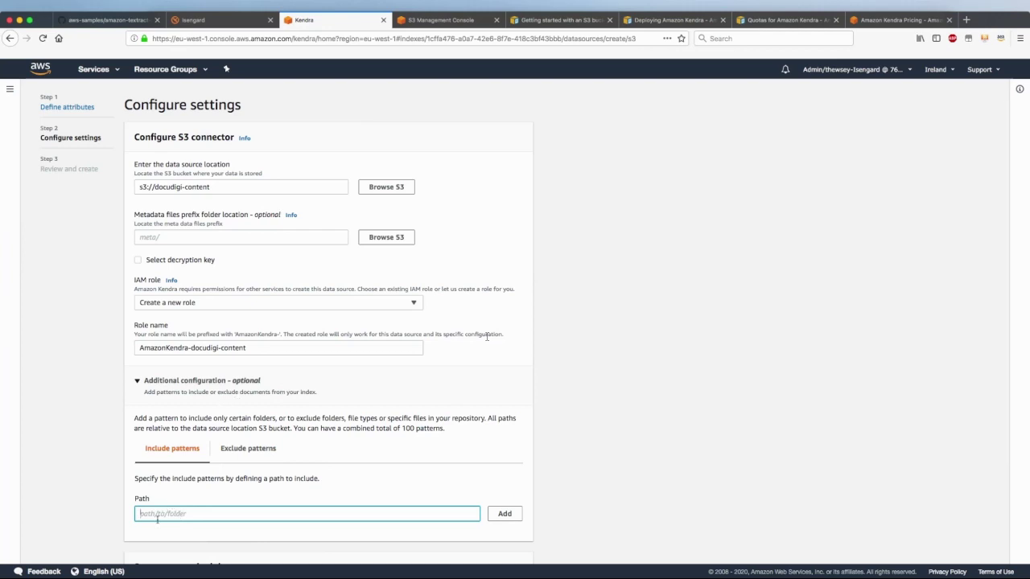
text(content/)
click(504, 515)
scroll(288, 494, down, 3)
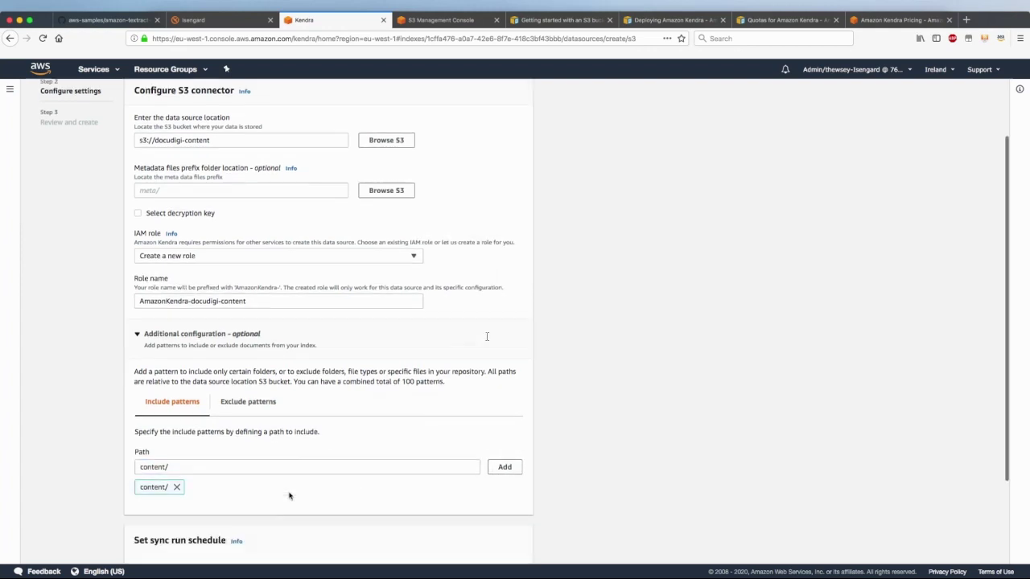
Inspect the bucket's content and E-Books folders in the S3 console
click(245, 295)
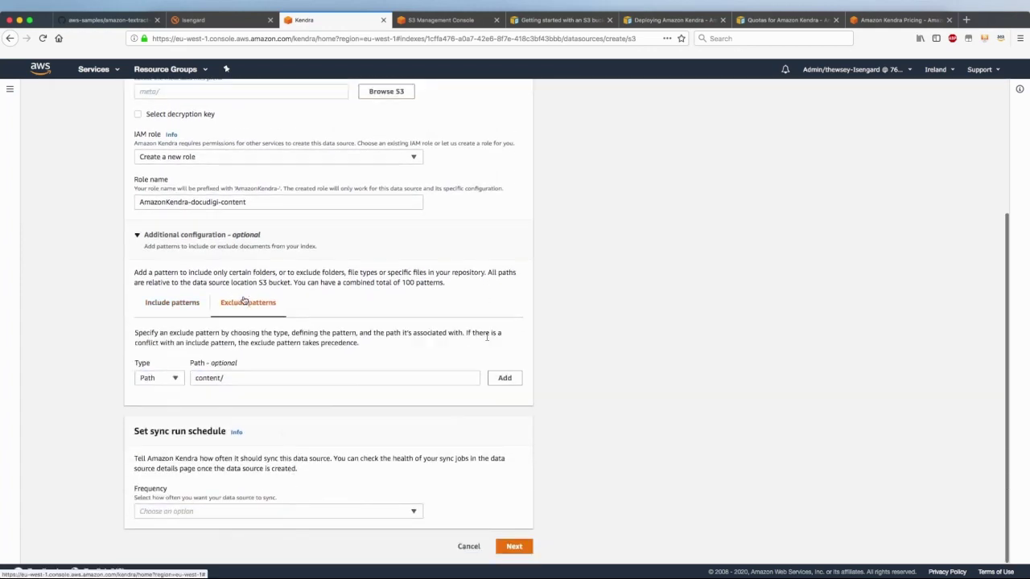
click(439, 21)
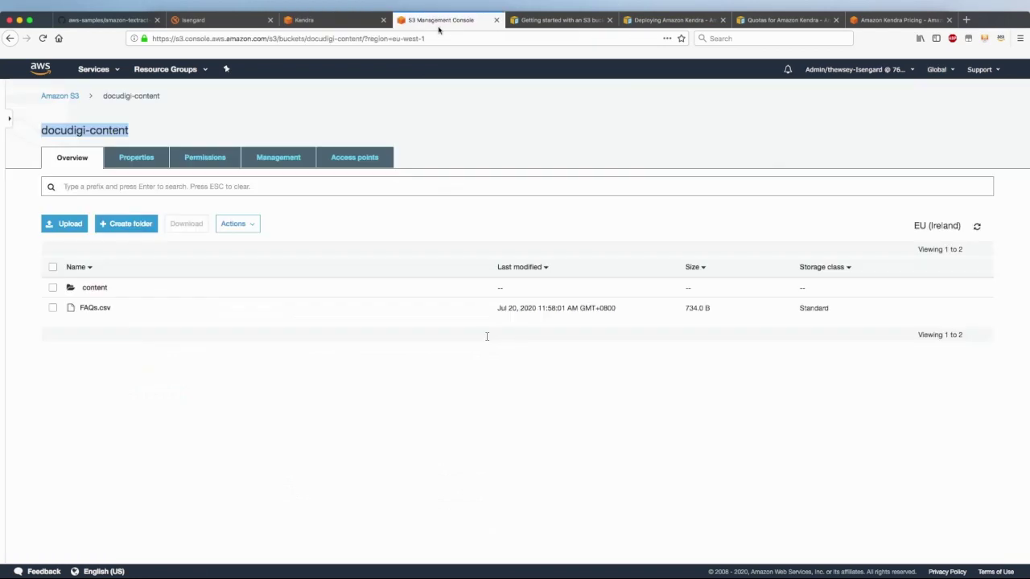
click(93, 288)
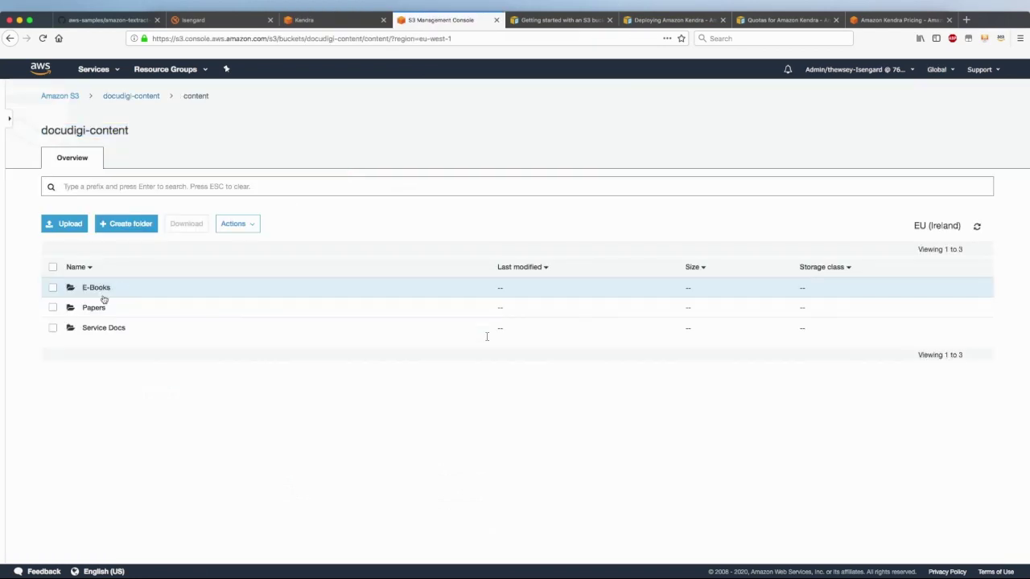
click(95, 288)
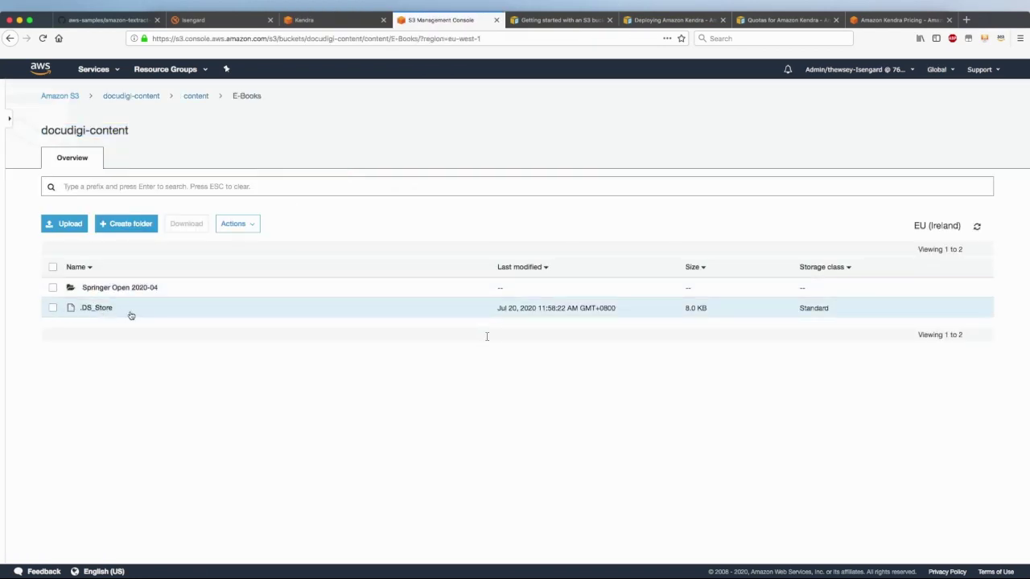
click(142, 97)
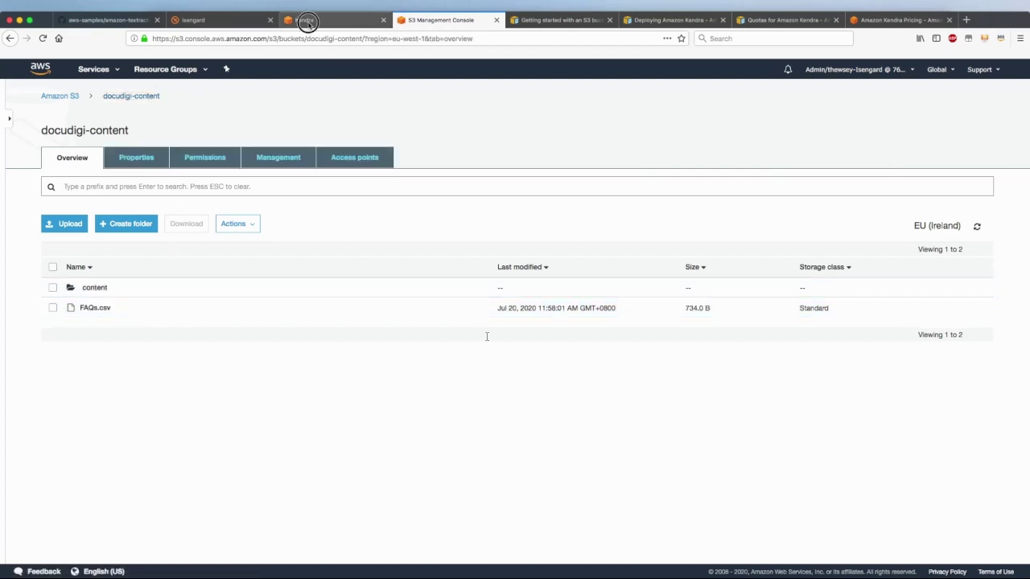
click(307, 21)
Add a File type exclude pattern for .DS_Store files
click(165, 380)
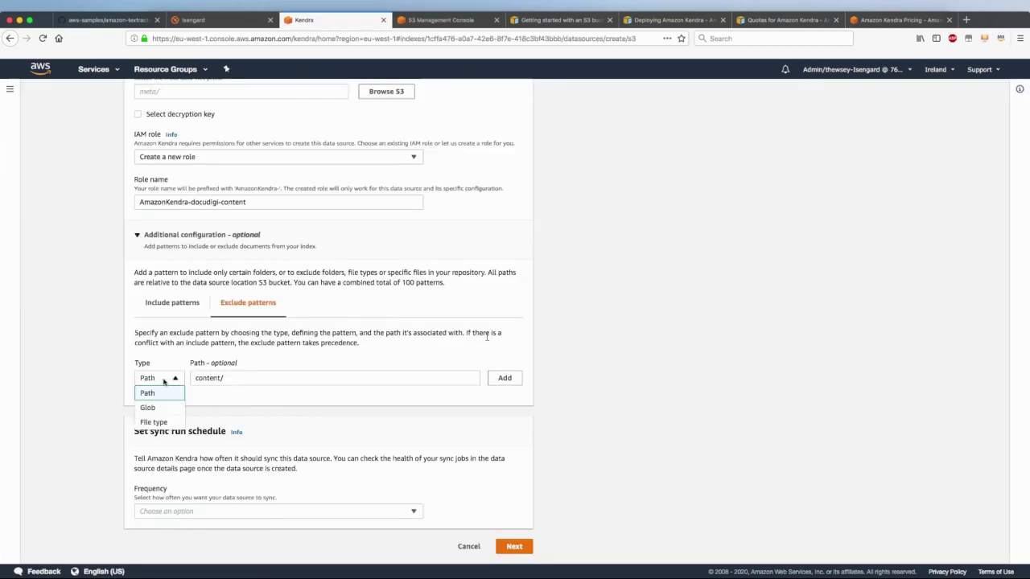
click(149, 421)
click(215, 377)
text(.)
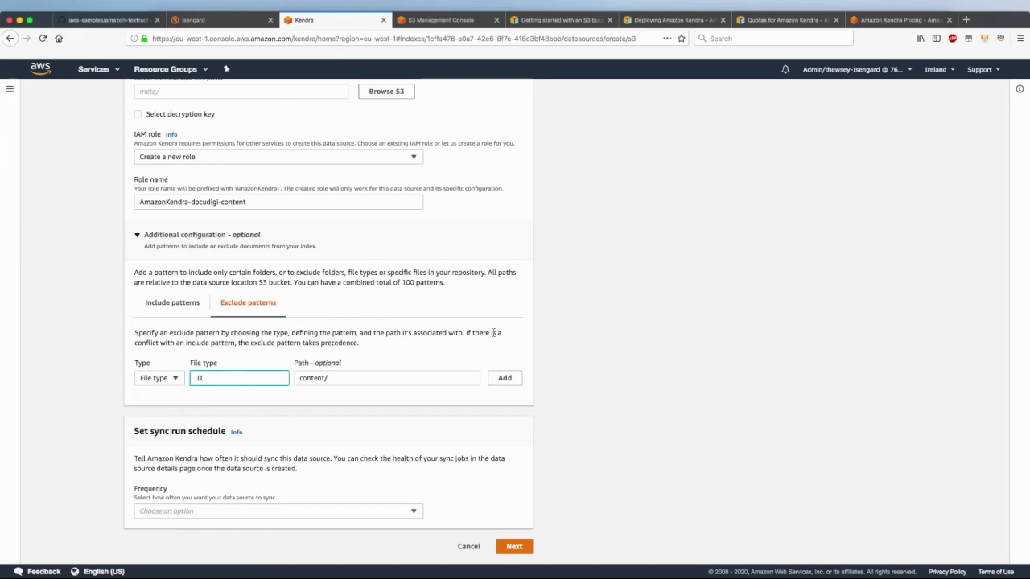
text(DS_Store)
key(Tab)
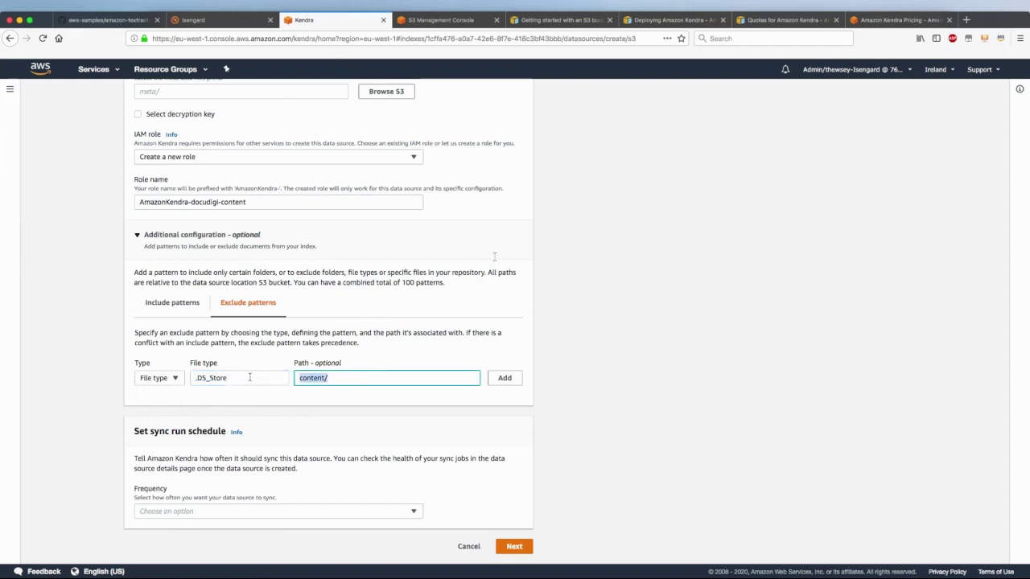
key(BackSpace)
click(505, 380)
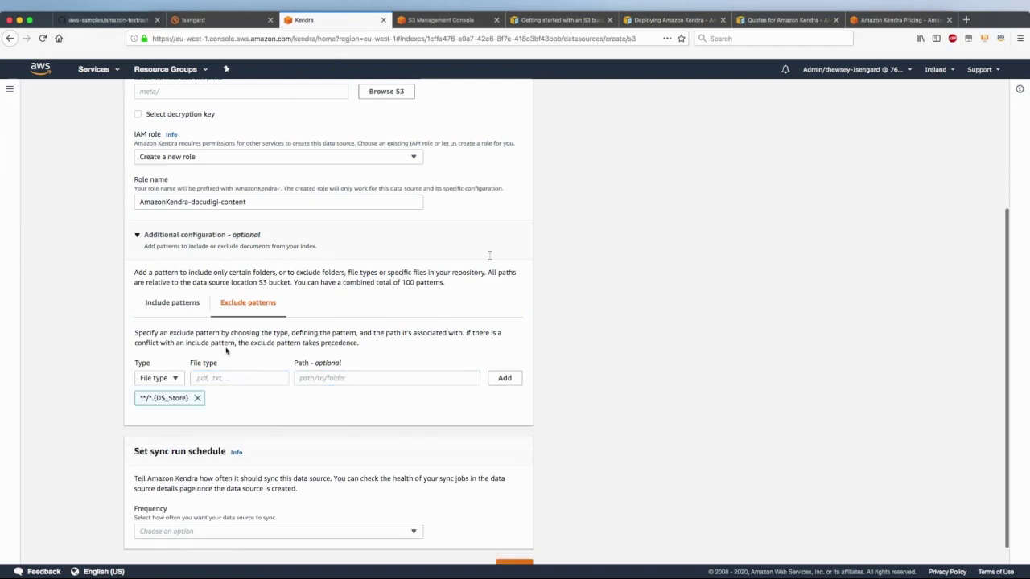
click(186, 305)
click(238, 303)
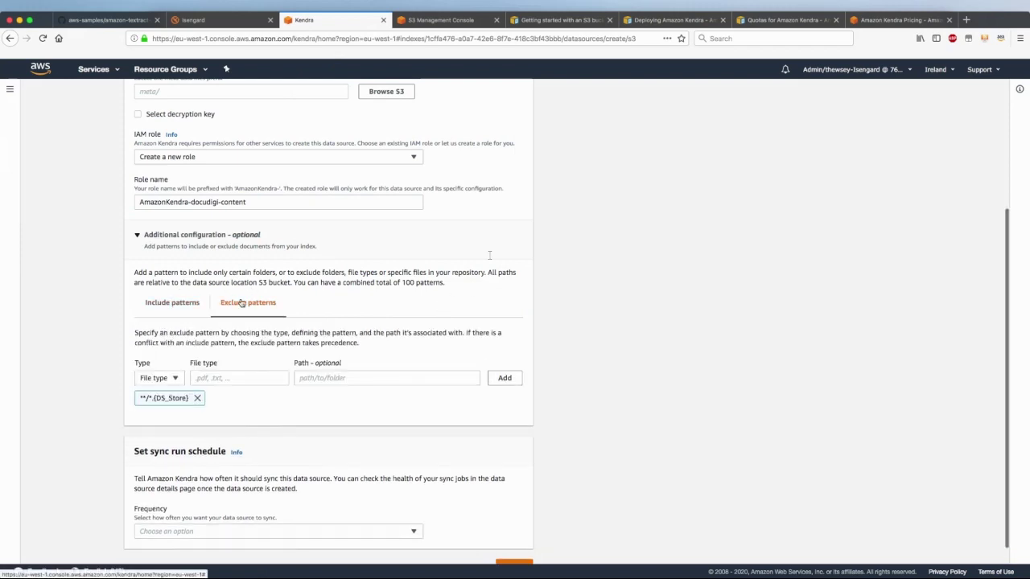
scroll(245, 346, down, 1)
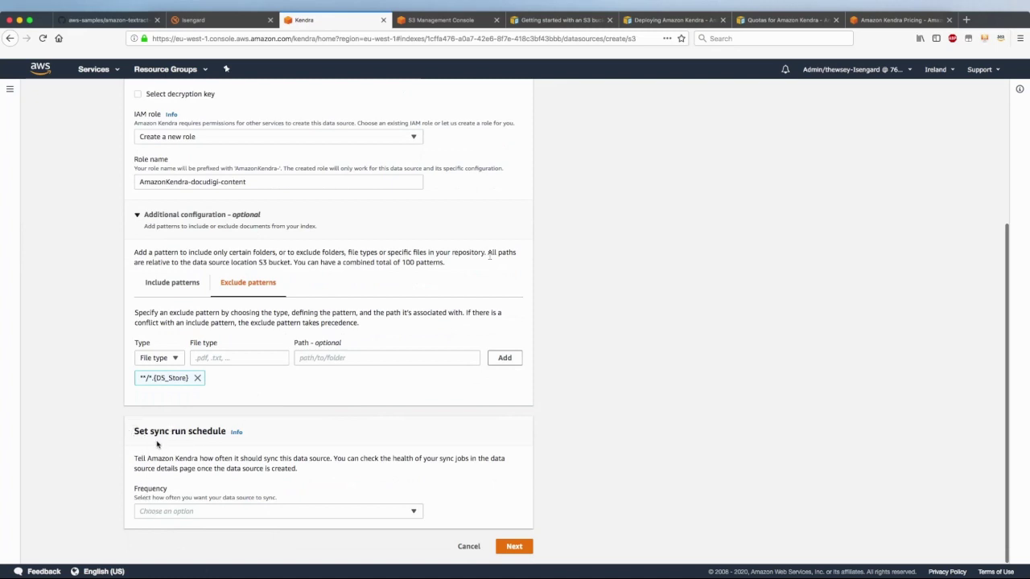
Set sync frequency to Run on demand and continue to Review and create
click(152, 512)
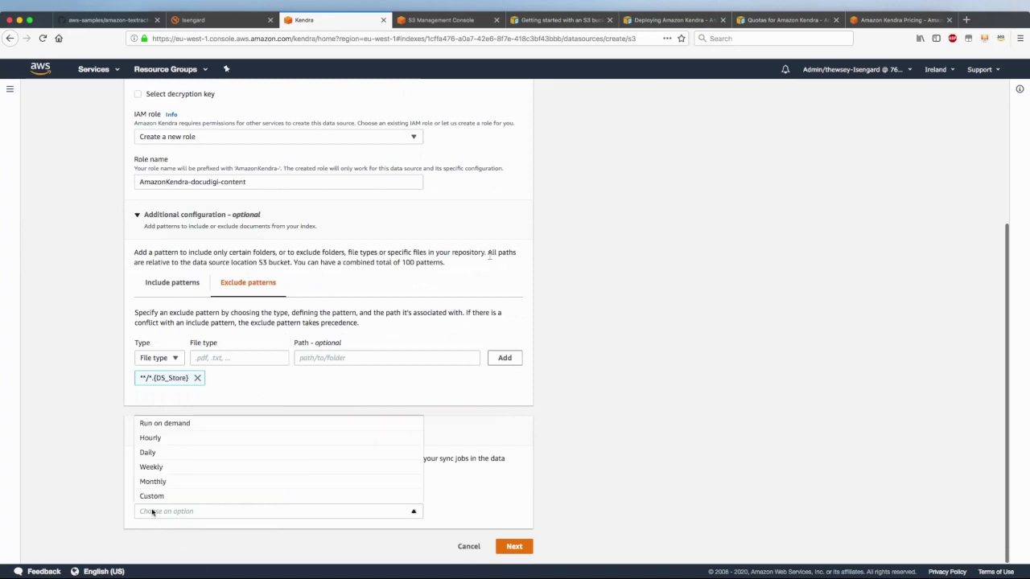
click(155, 425)
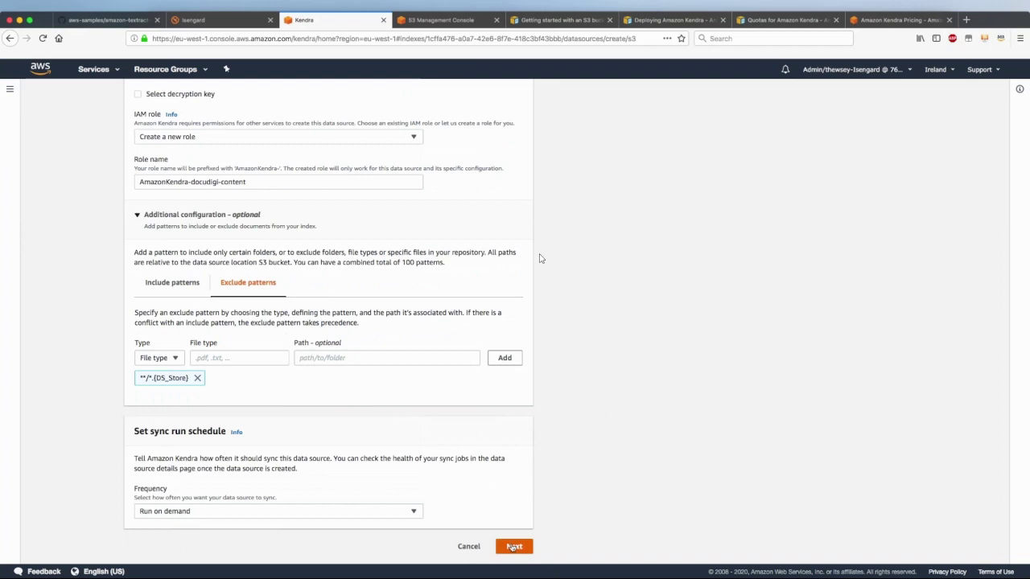
click(513, 547)
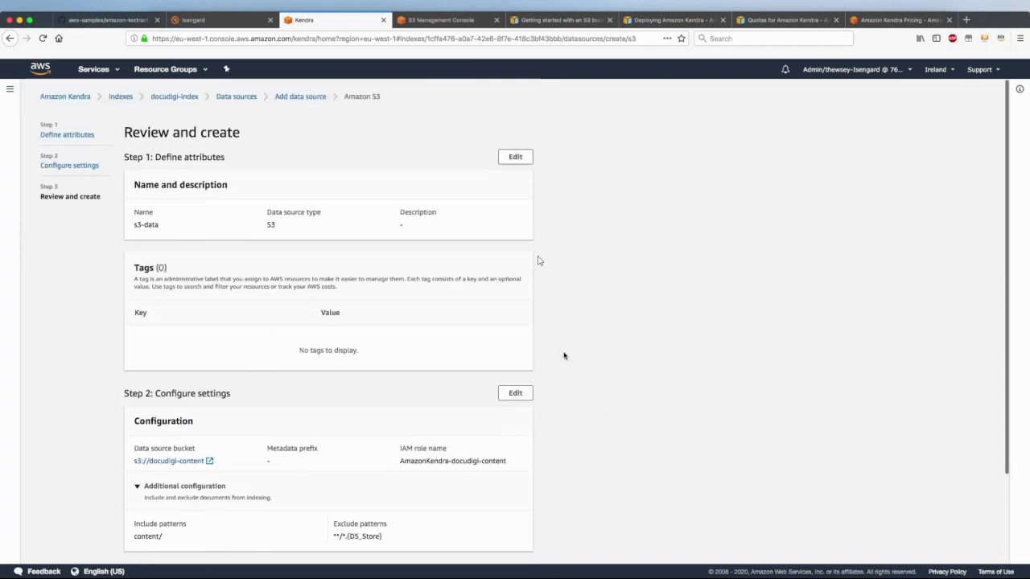
Create the s3-data data source and wait out the IAM role propagation notice
scroll(564, 356, down, 3)
click(511, 547)
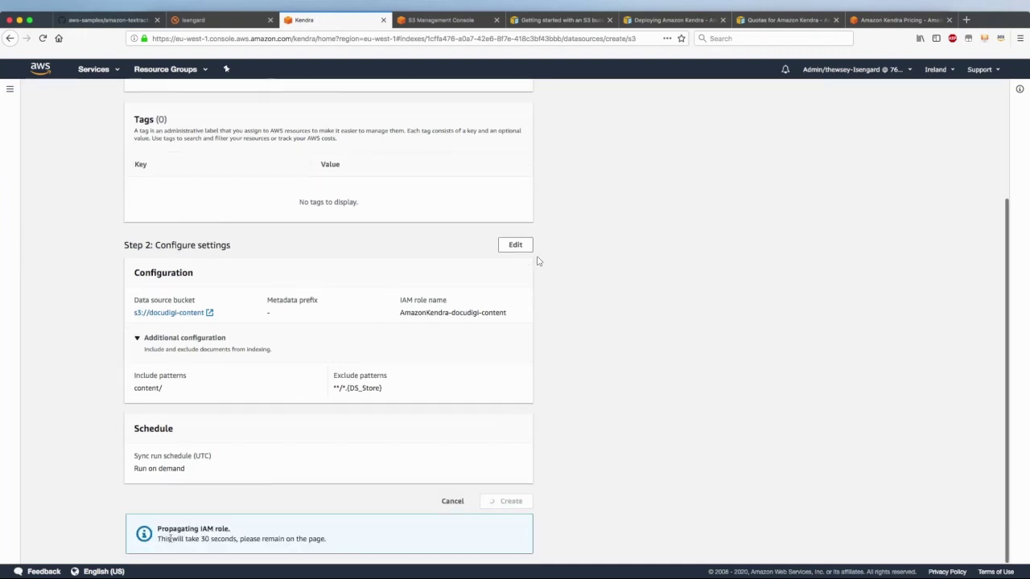
drag(170, 539, 363, 538)
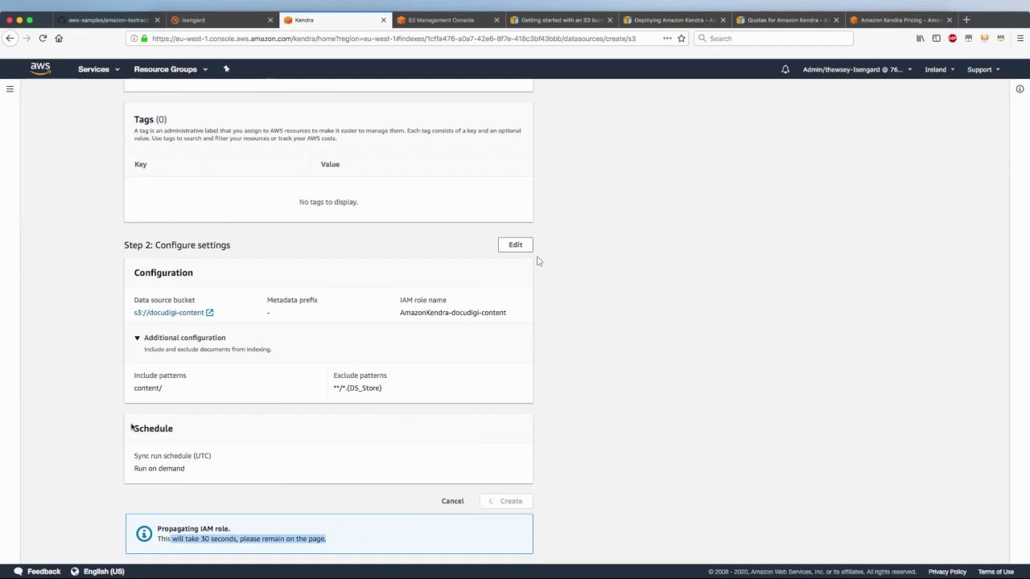
drag(134, 456, 218, 466)
click(611, 463)
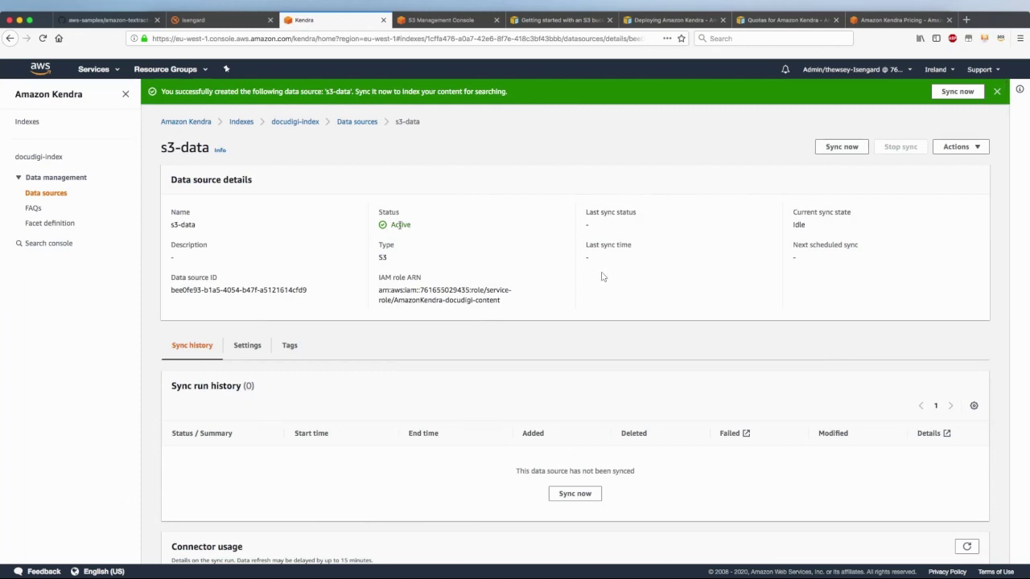
Run Sync now on s3-data, then go to the index's FAQs page
click(575, 493)
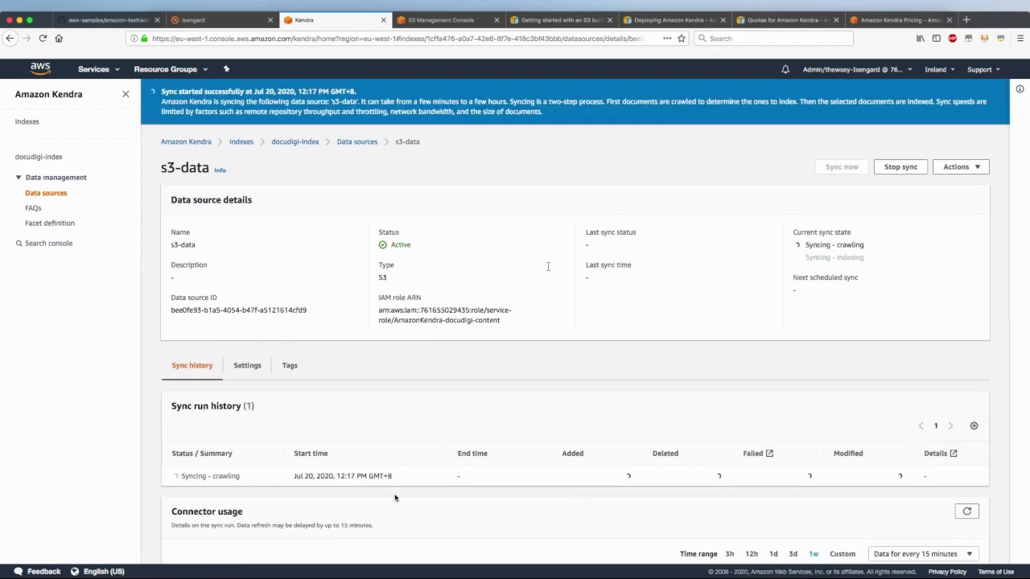
click(33, 210)
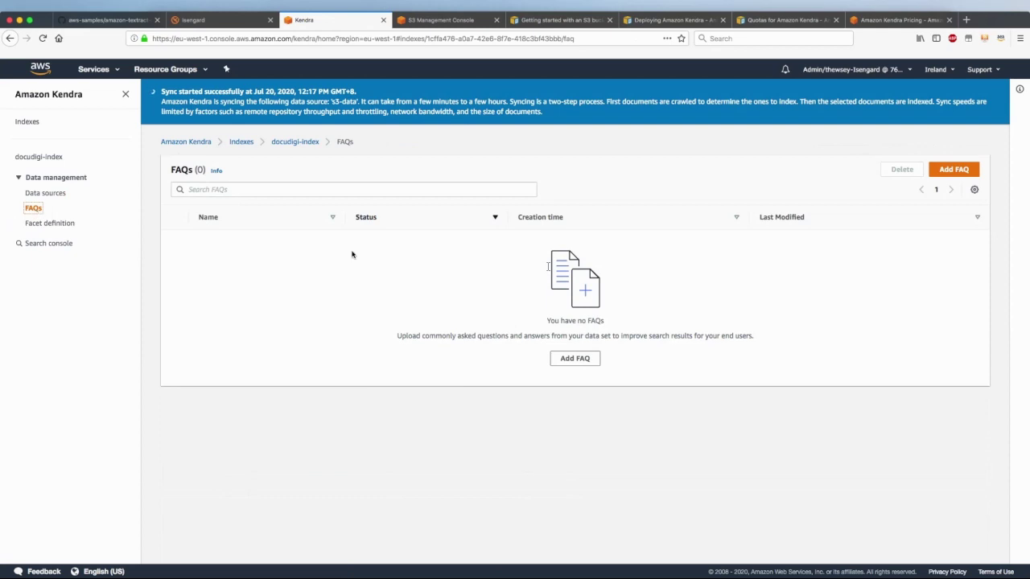
Start a new FAQ named my-faq with source s3://docudigi-content/FAQs.csv
click(952, 170)
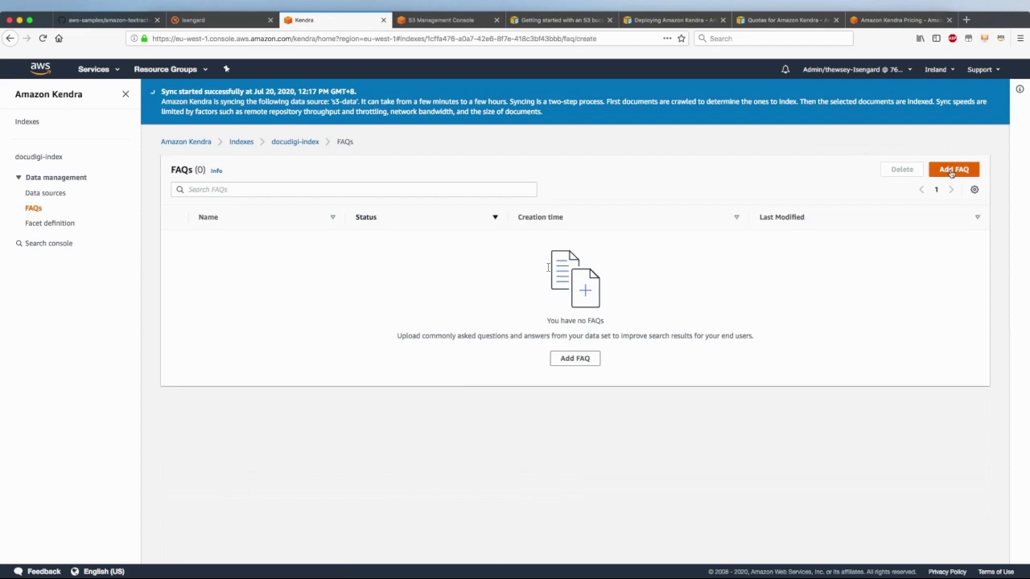
click(182, 243)
text(my-faq)
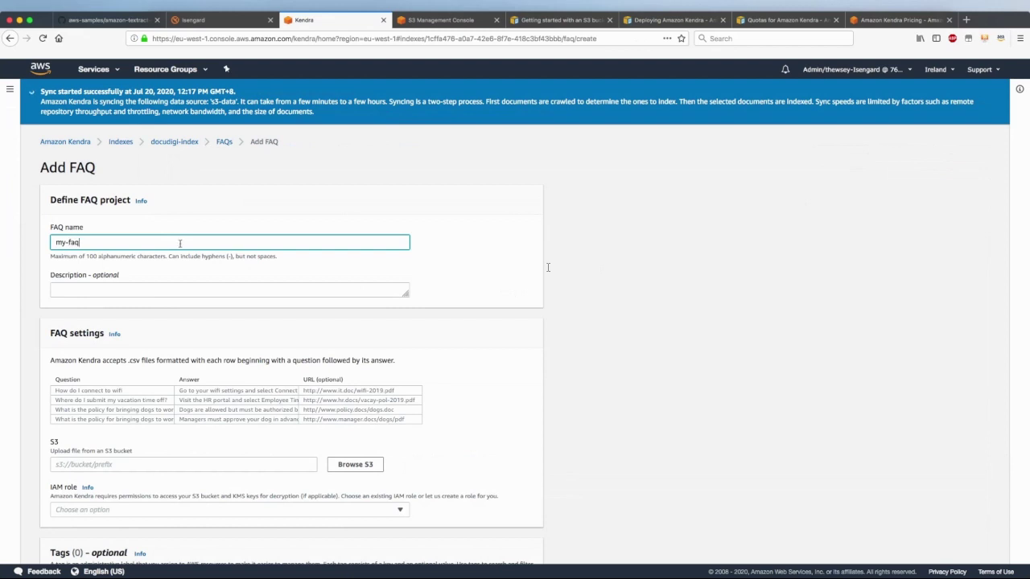
scroll(542, 263, down, 3)
click(163, 355)
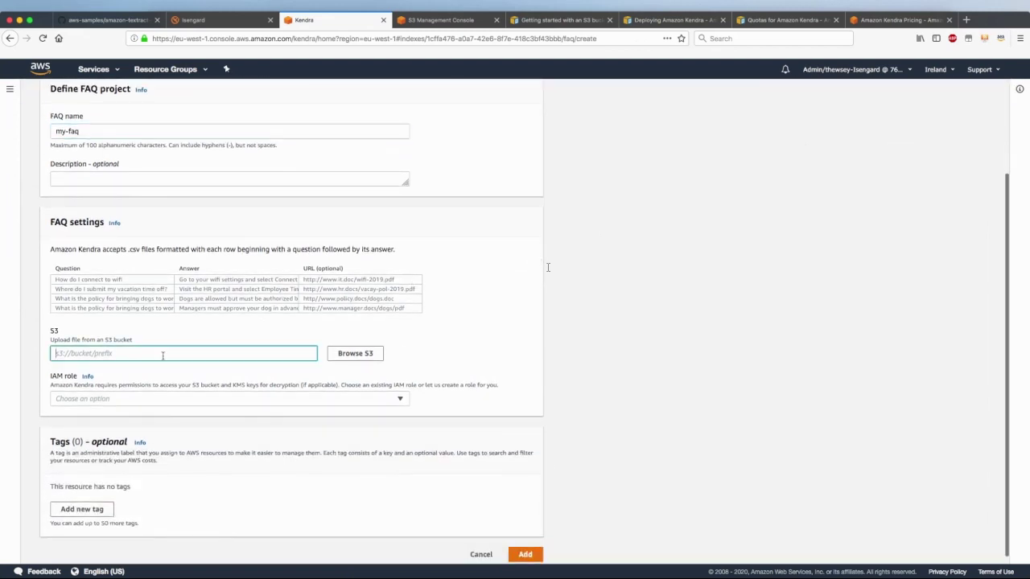
text(s3:)
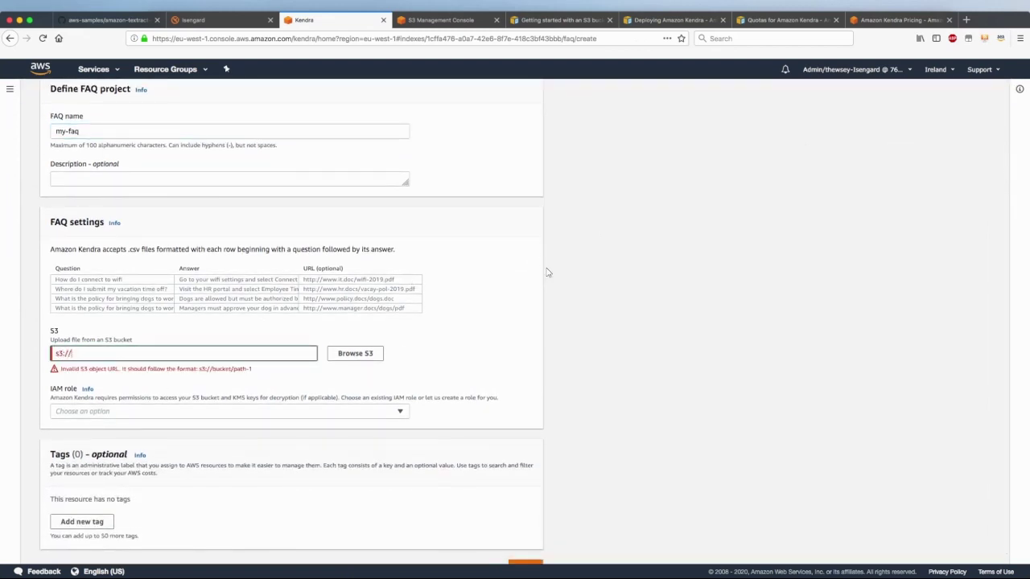
text(//)
text(docudigi-content)
click(414, 20)
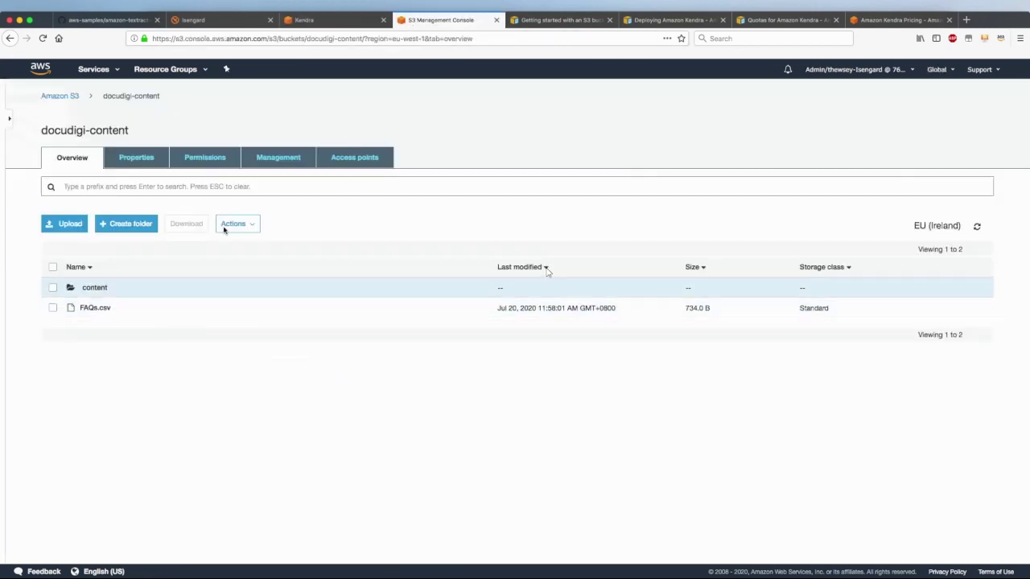
click(339, 24)
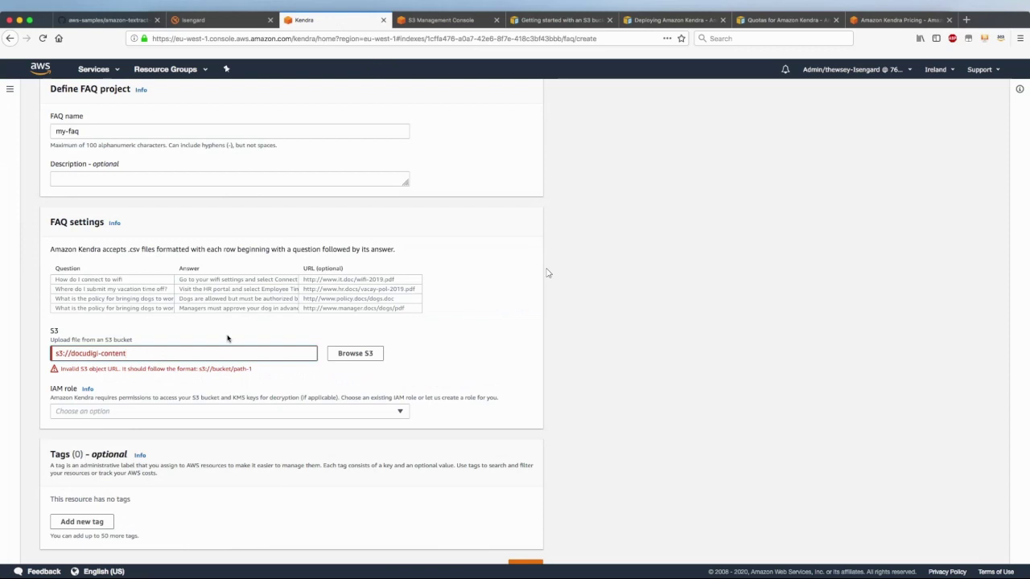
text(FAQs.csv)
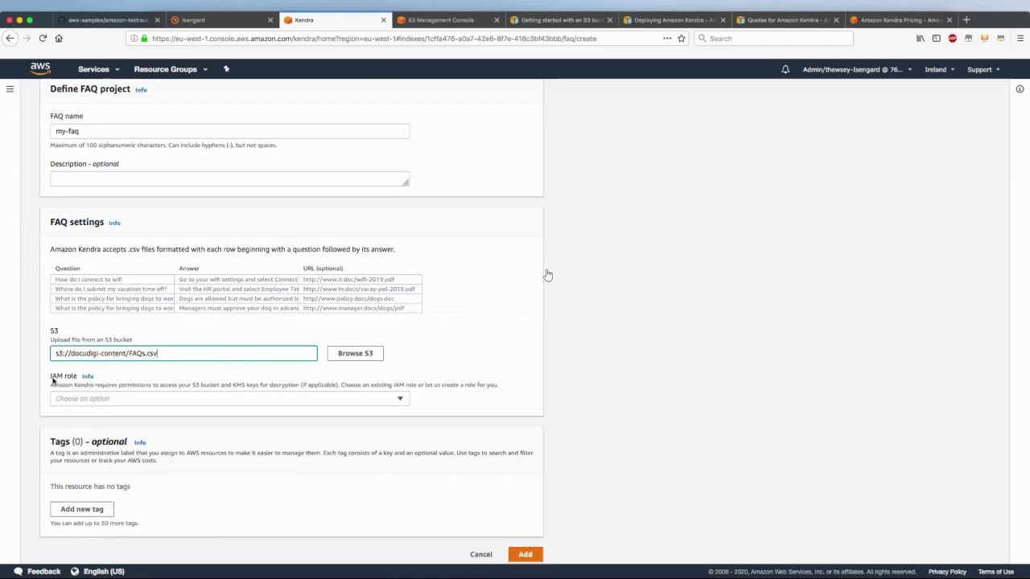
drag(69, 353, 103, 355)
Select the AmazonKendra-docudigi-content IAM role and add the FAQ
click(93, 400)
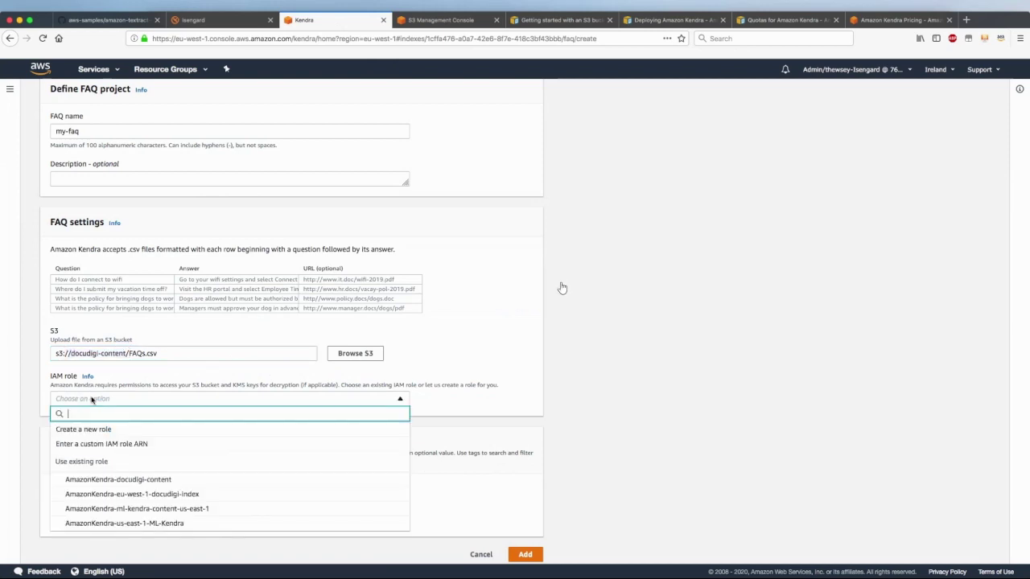
click(149, 481)
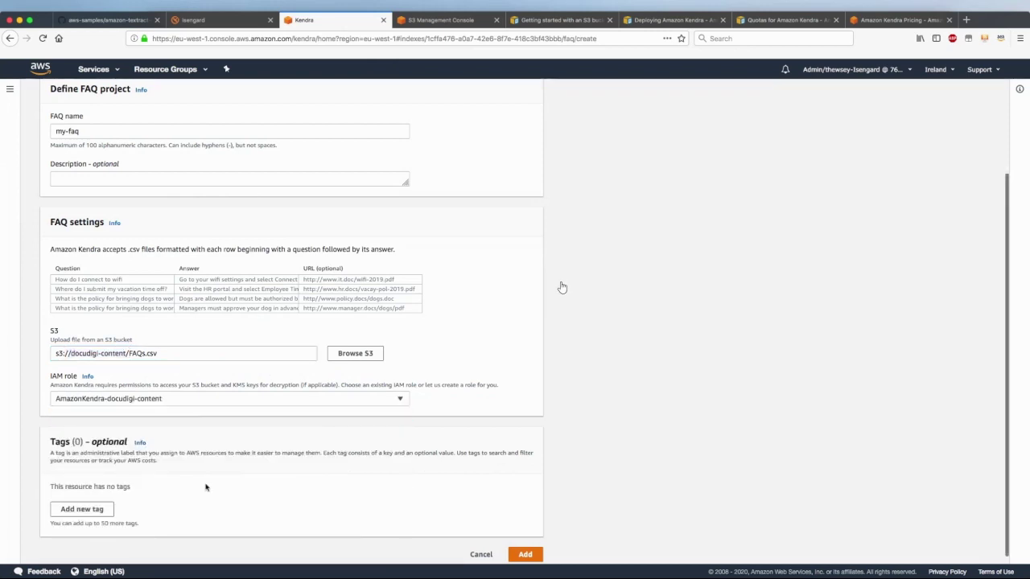
scroll(205, 487, down, 1)
click(525, 546)
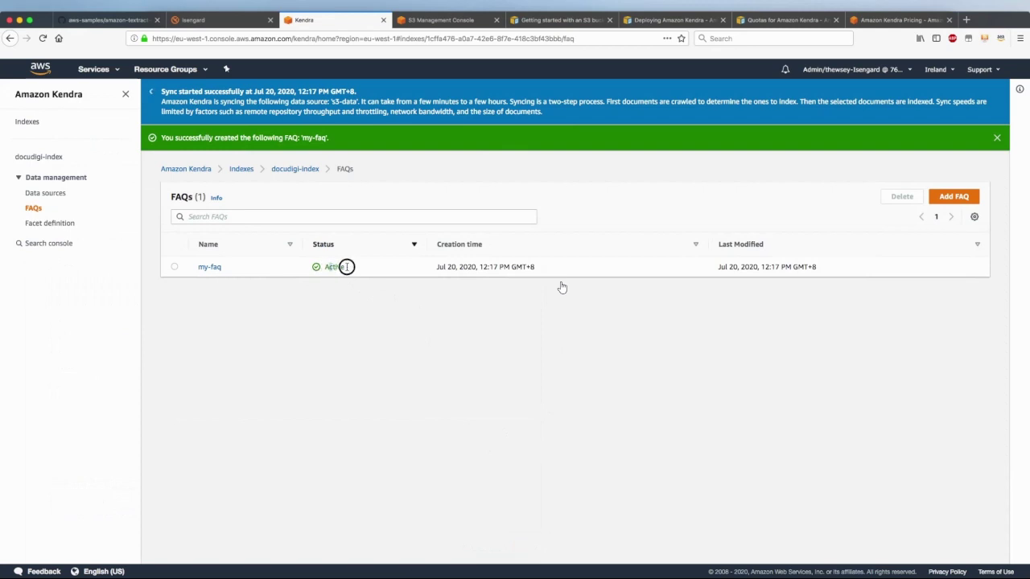
Check my-faq is Active, follow the s3-data sync to 161 documents added, then reopen docudigi-index
drag(346, 267, 328, 266)
click(51, 195)
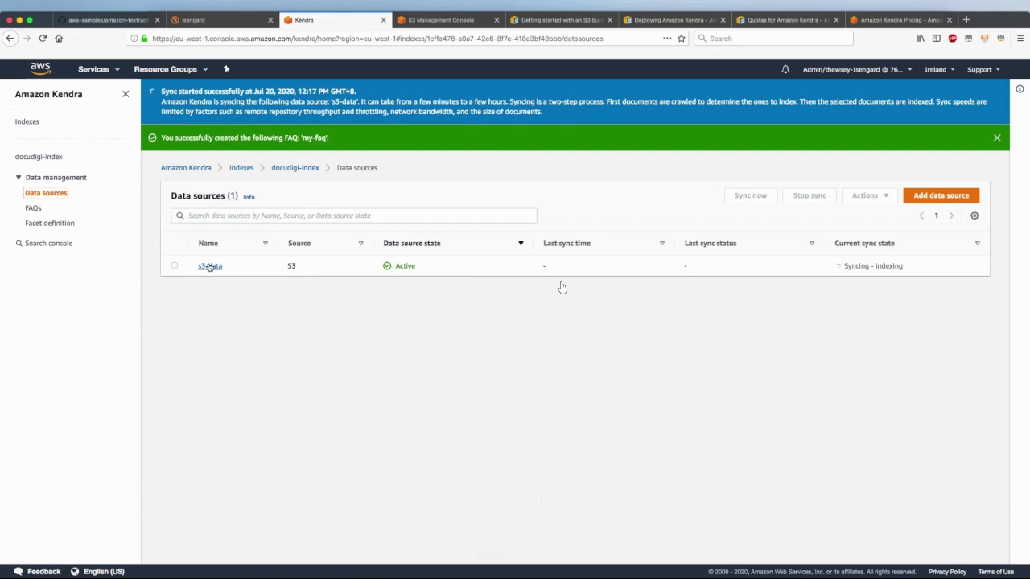
click(209, 266)
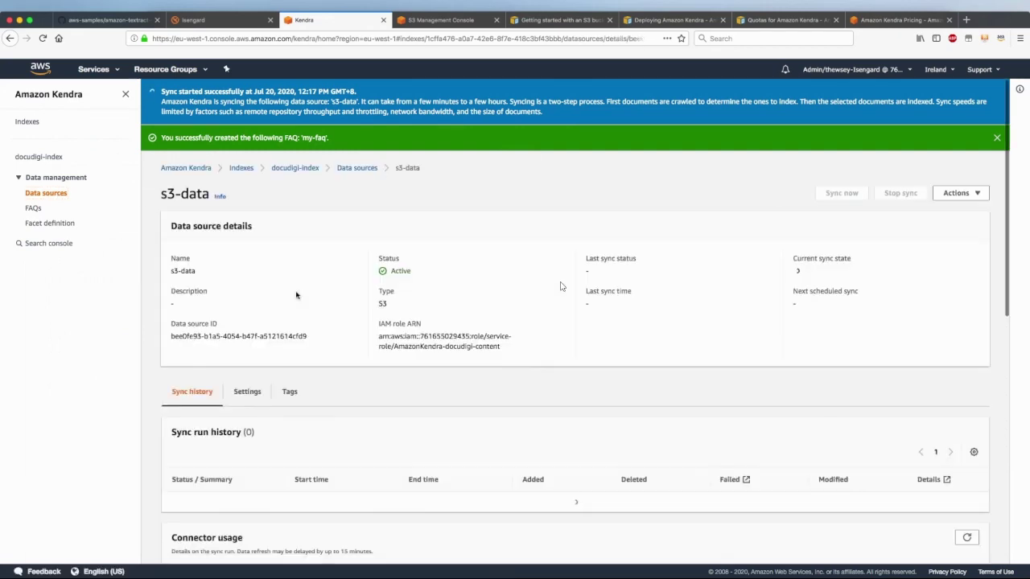
drag(870, 285, 806, 282)
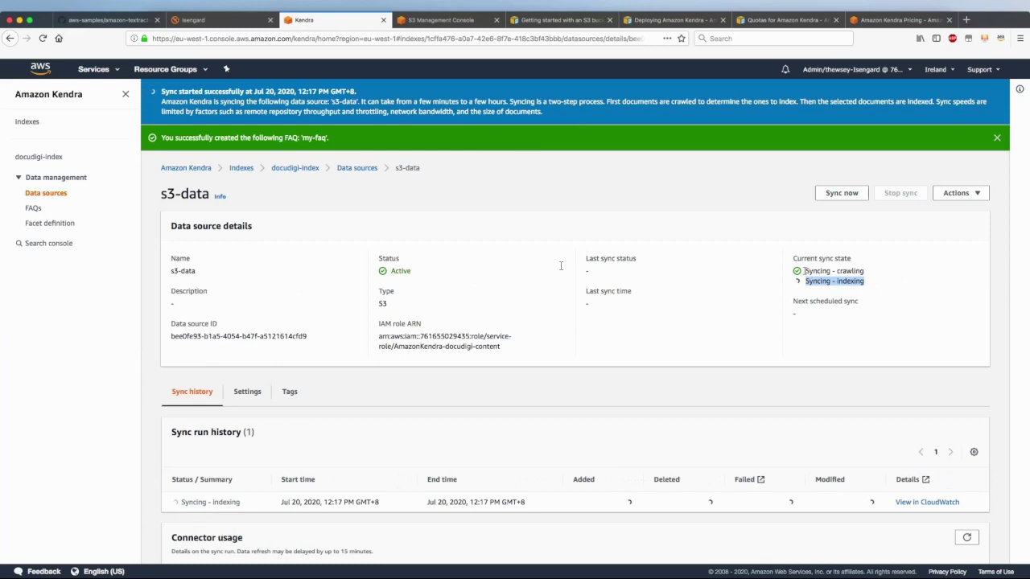
drag(805, 271, 871, 274)
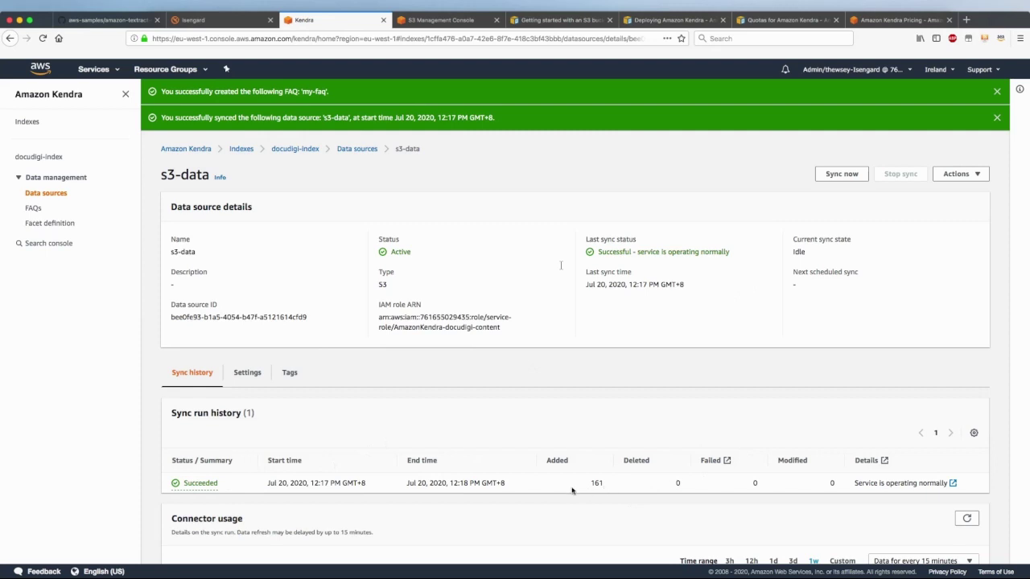
drag(574, 488, 628, 486)
scroll(687, 394, down, 5)
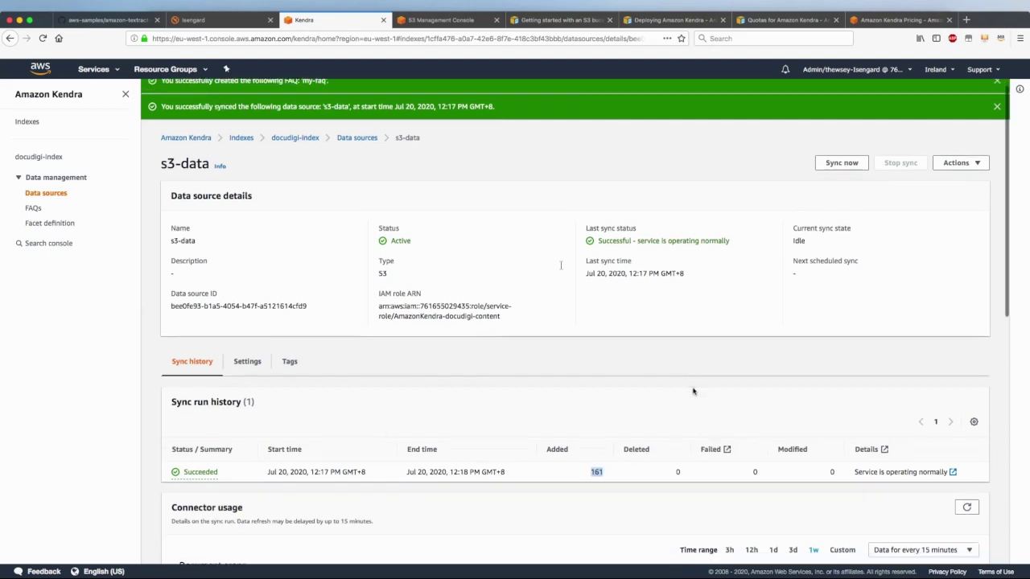
scroll(692, 392, up, 5)
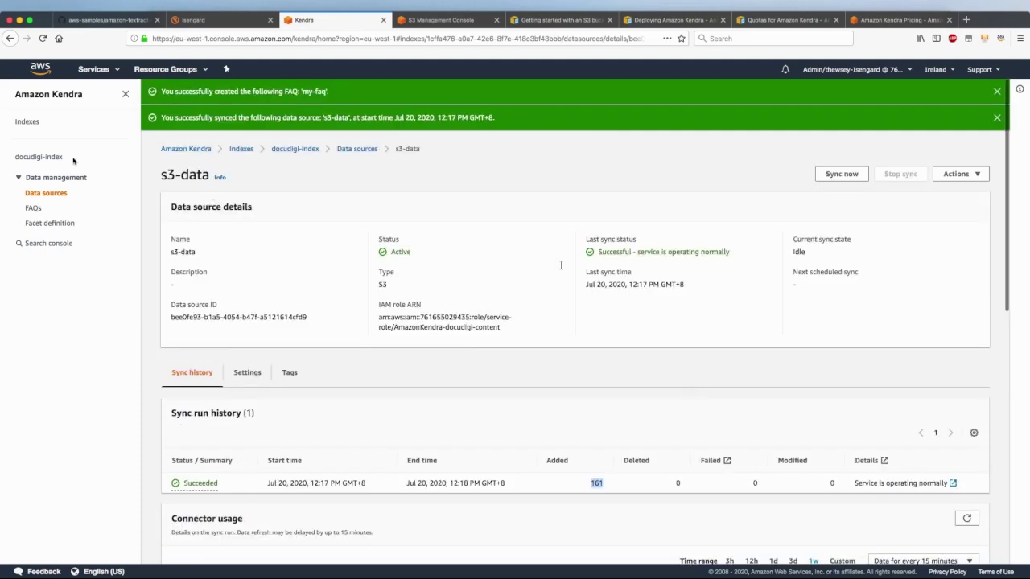
click(46, 157)
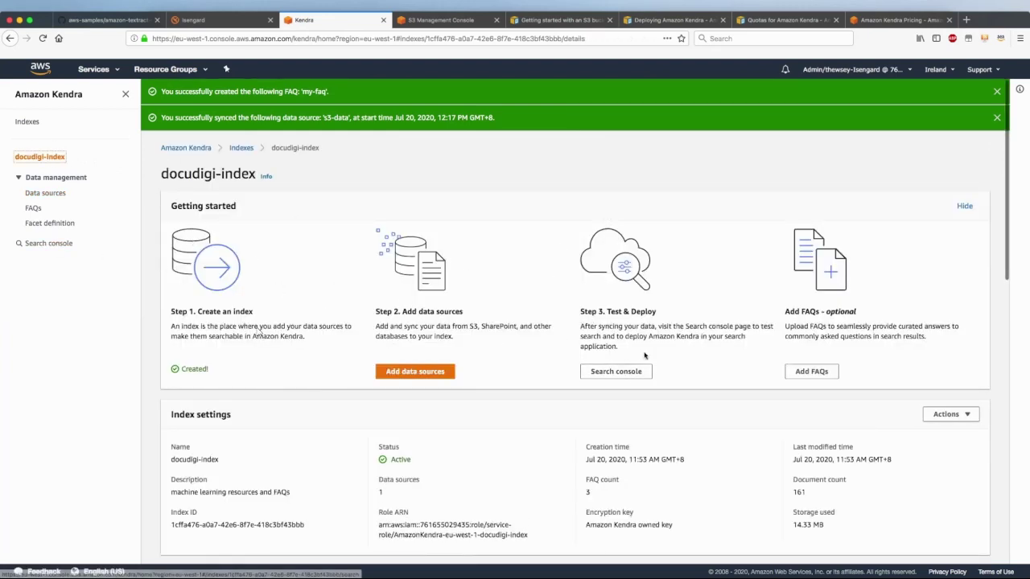
Search 'DeepAR paper' in the Search console, returning 69 results
click(616, 373)
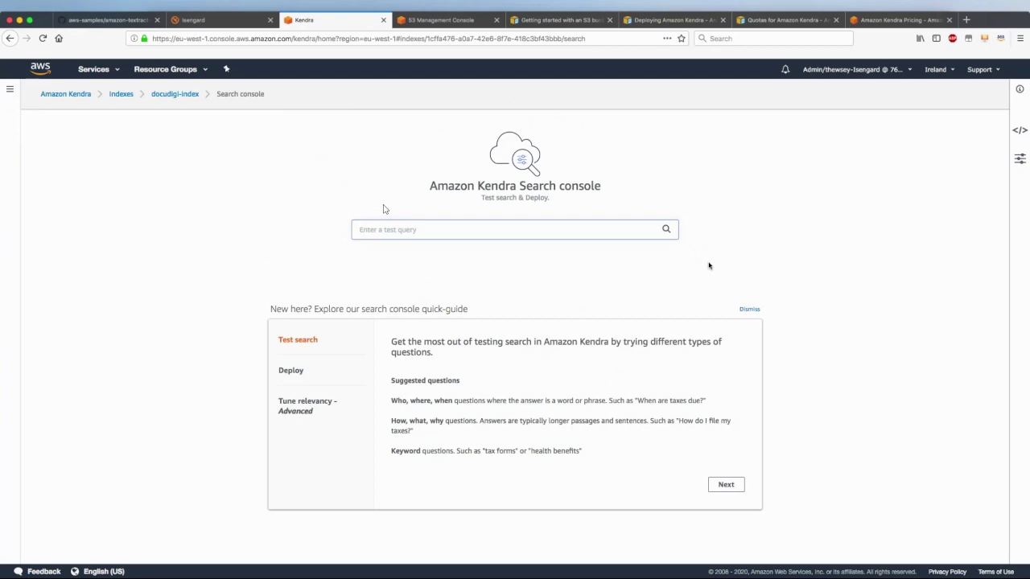
text(DeepAR)
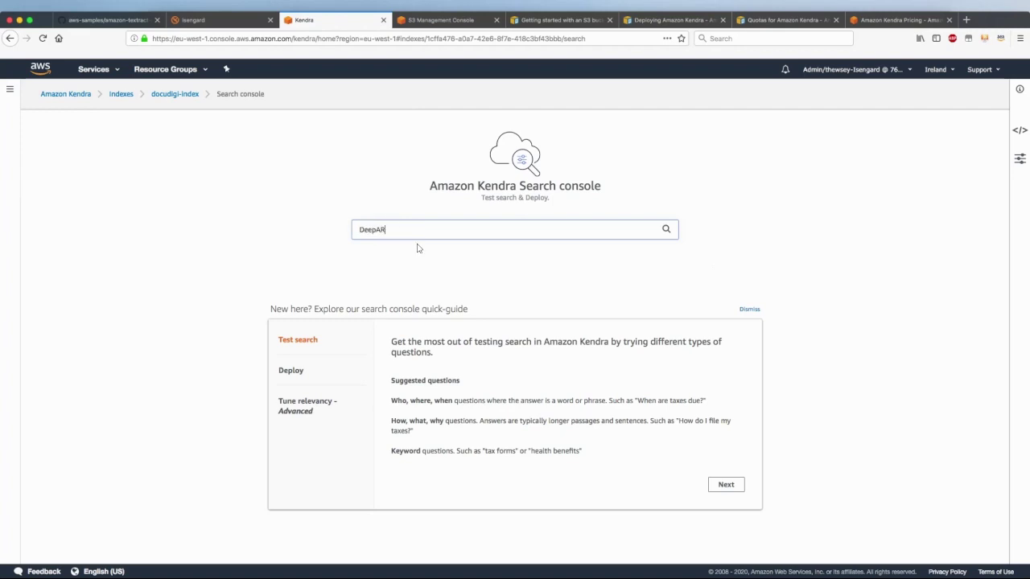
text( paper)
key(Return)
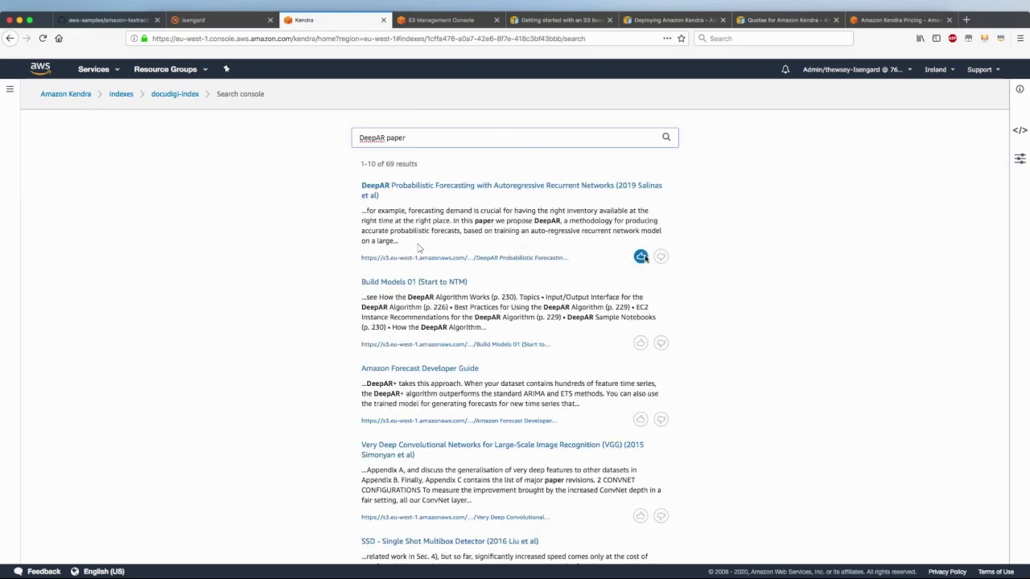
scroll(448, 471, down, 5)
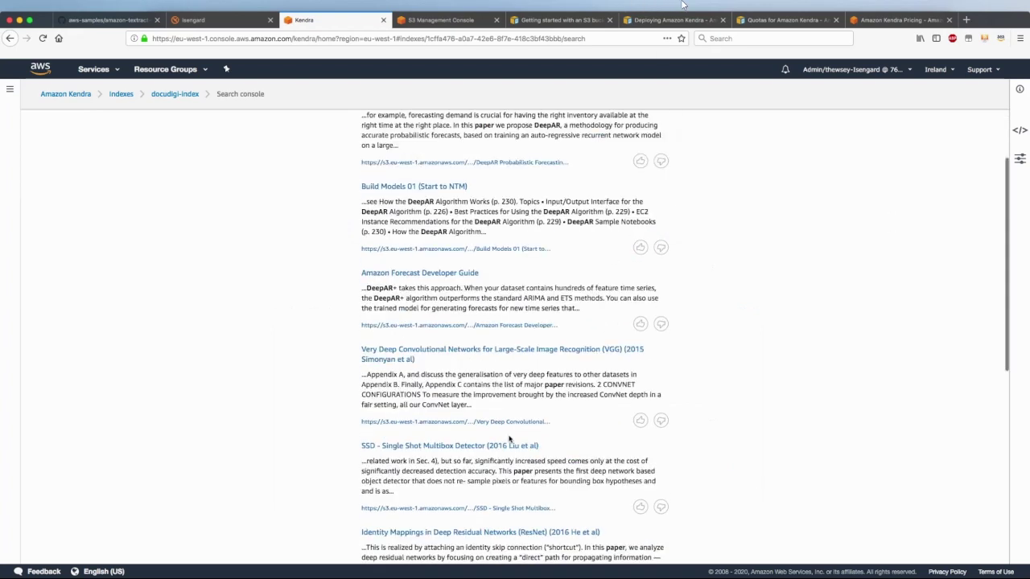
scroll(510, 437, up, 5)
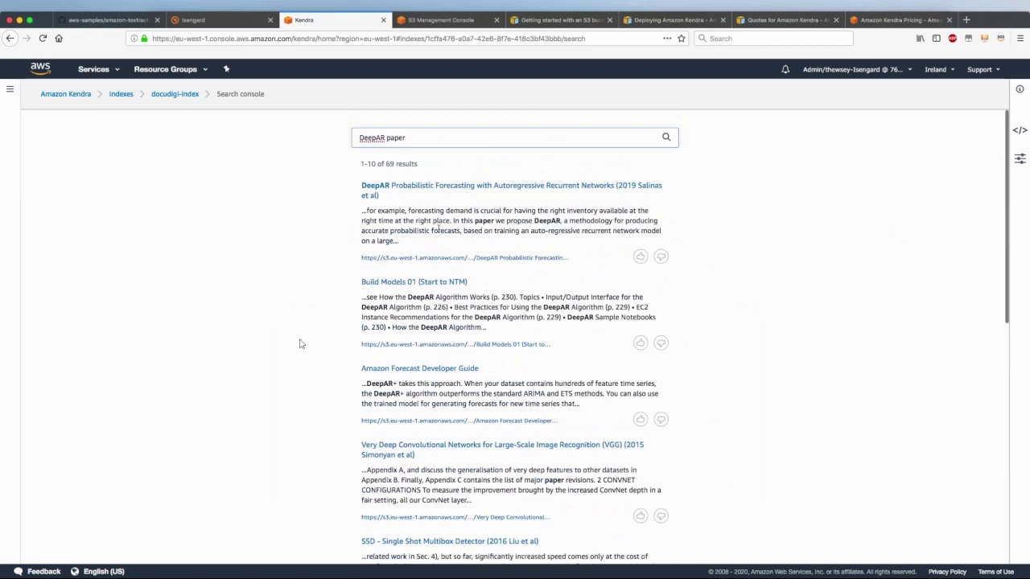
Open the top DeepAR Probabilistic Forecasting paper in a new tab, then close it
right_click(434, 185)
click(461, 187)
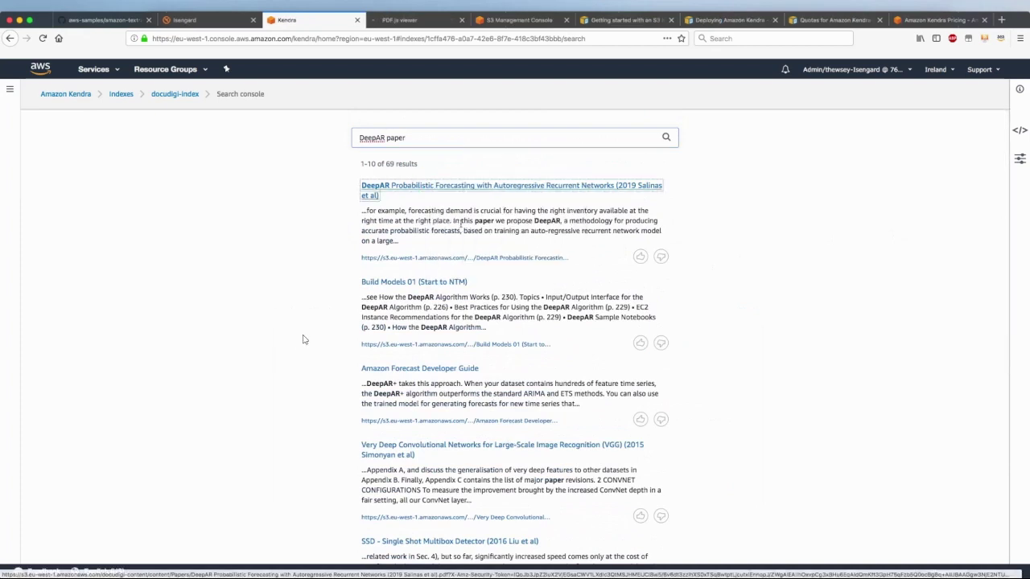
click(424, 20)
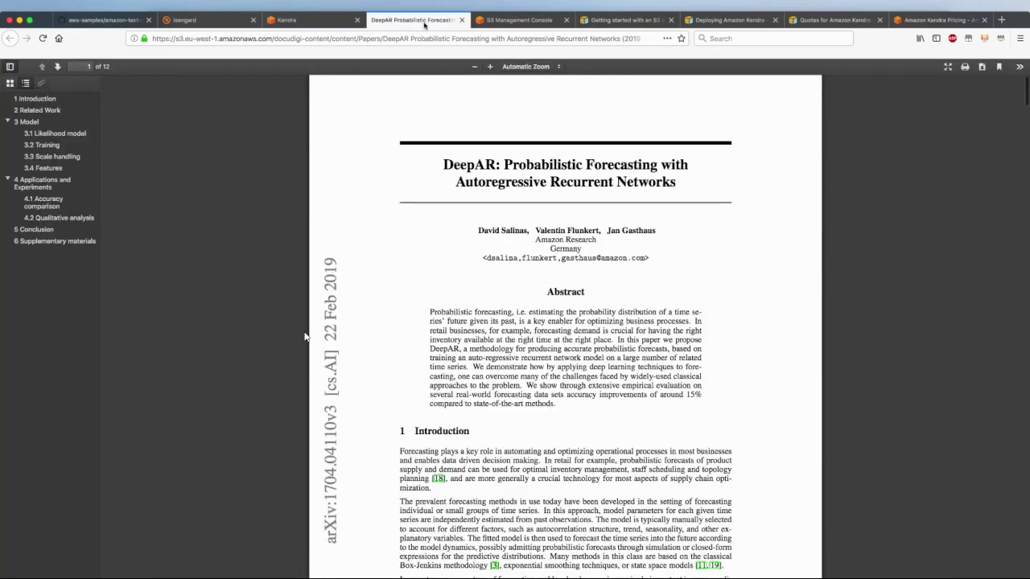
drag(442, 165, 695, 284)
click(667, 333)
click(462, 20)
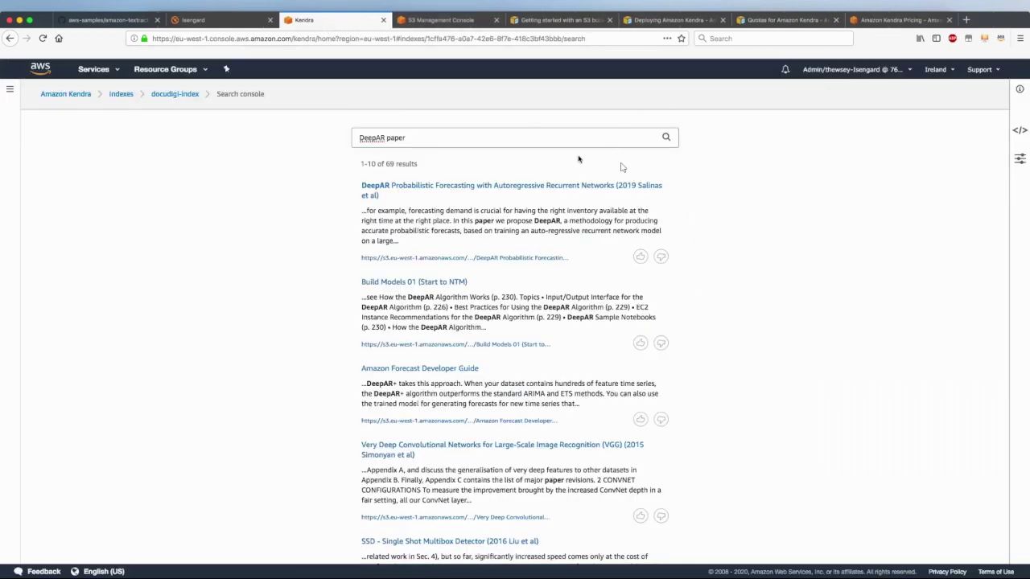
Mark the first result helpful and search 'unsupervised vs supervised learning' instead
click(640, 256)
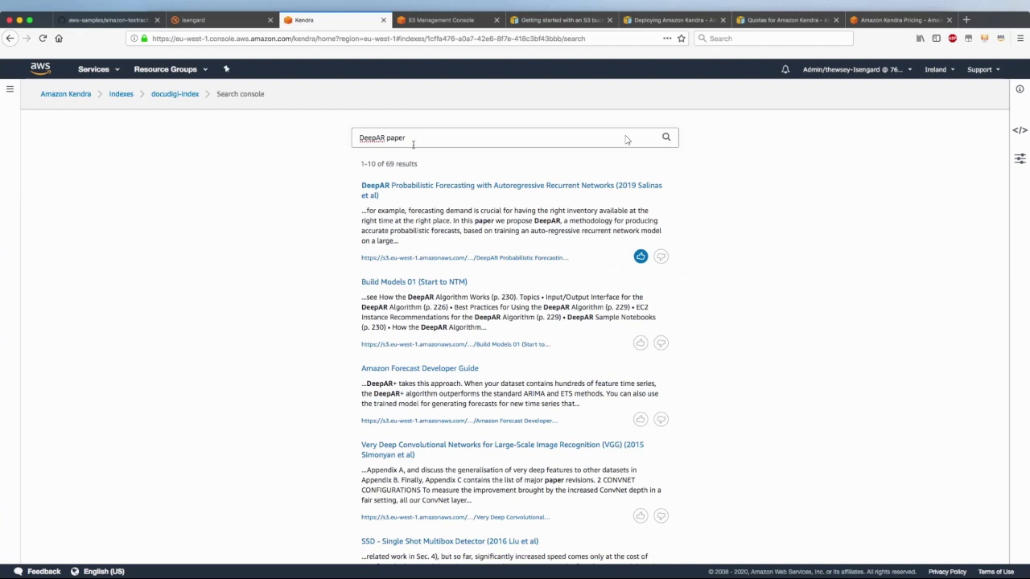
drag(417, 137, 305, 139)
text(unsupervised vs supervised lear)
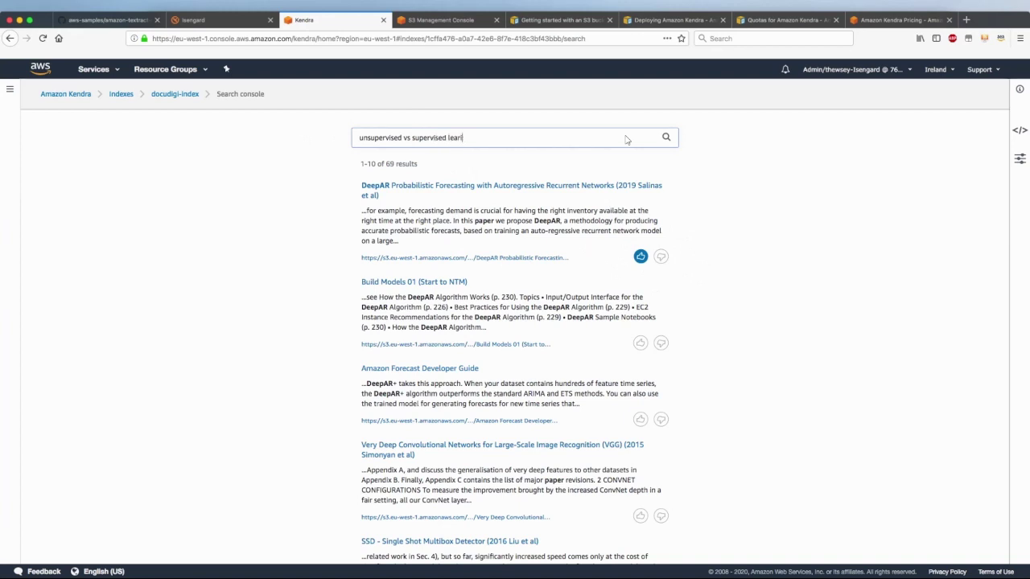
text(ning)
key(Return)
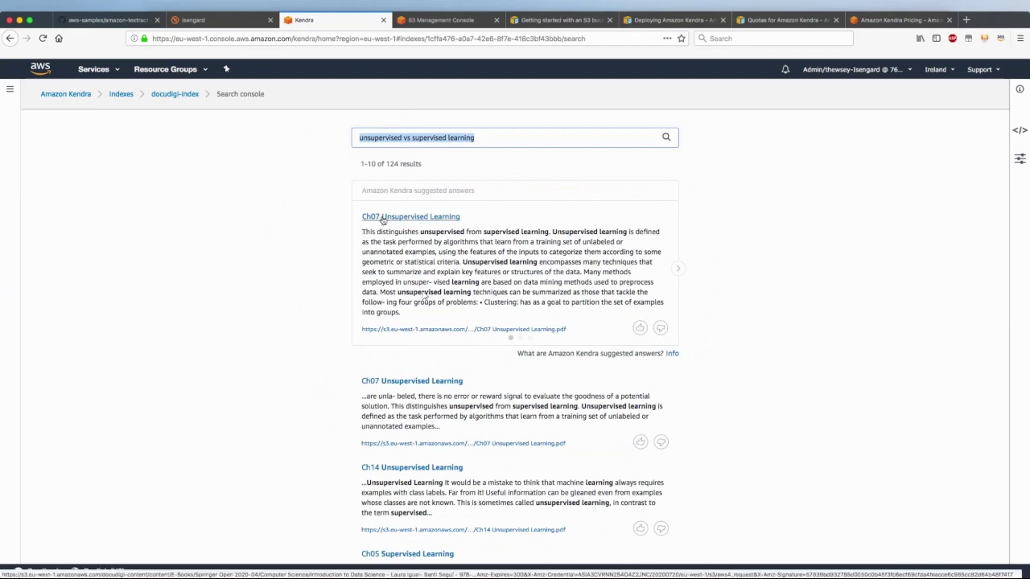
Read the Ch07 suggested answer, then advance the carousel to the Ch14 answer
drag(362, 231, 416, 312)
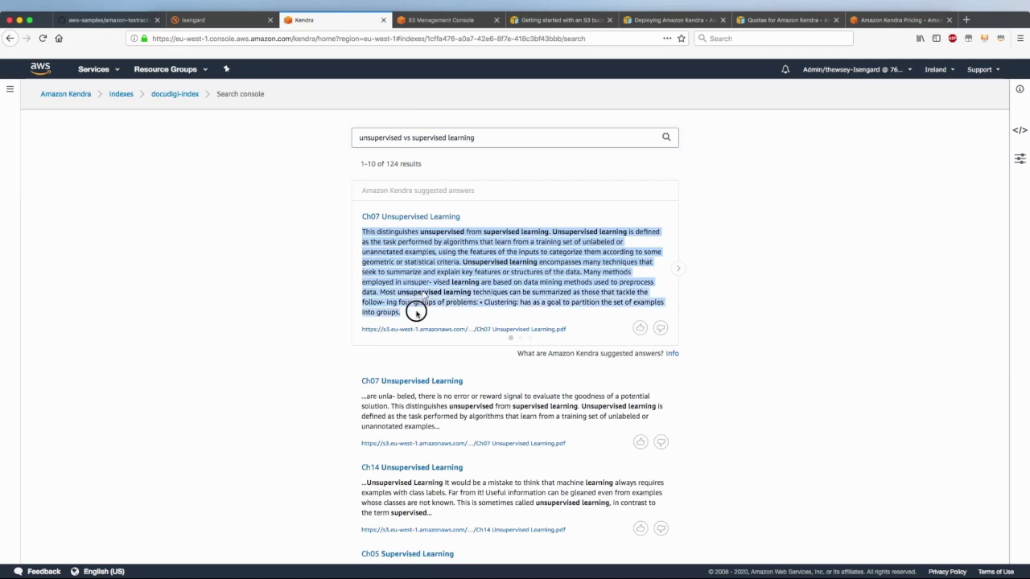
click(437, 271)
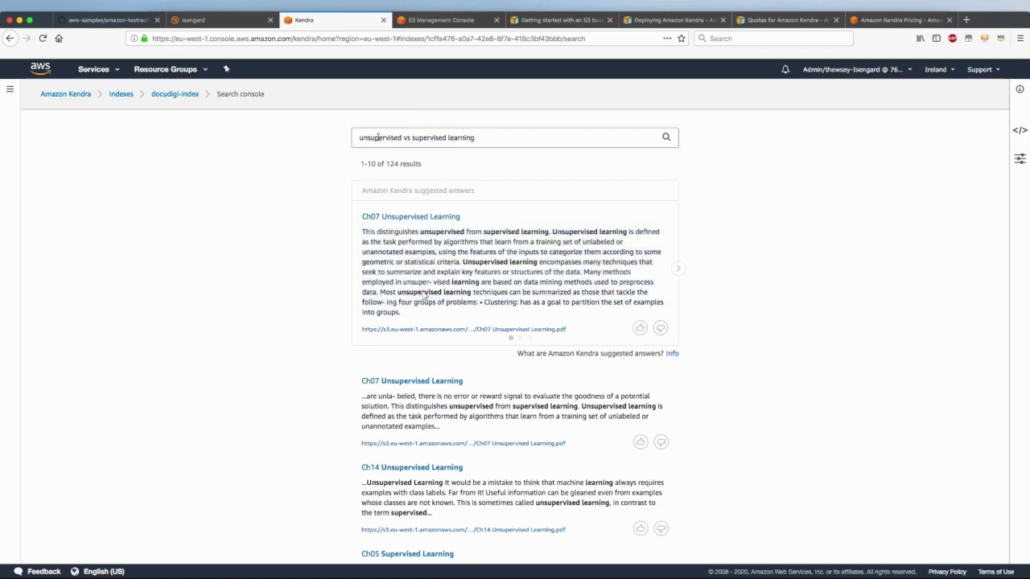
drag(372, 234, 522, 299)
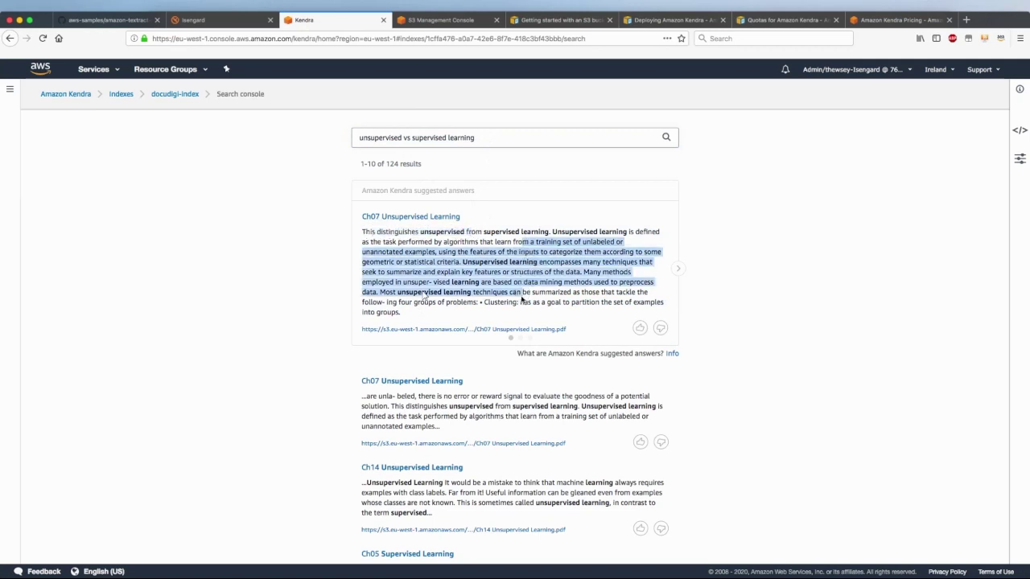
click(453, 252)
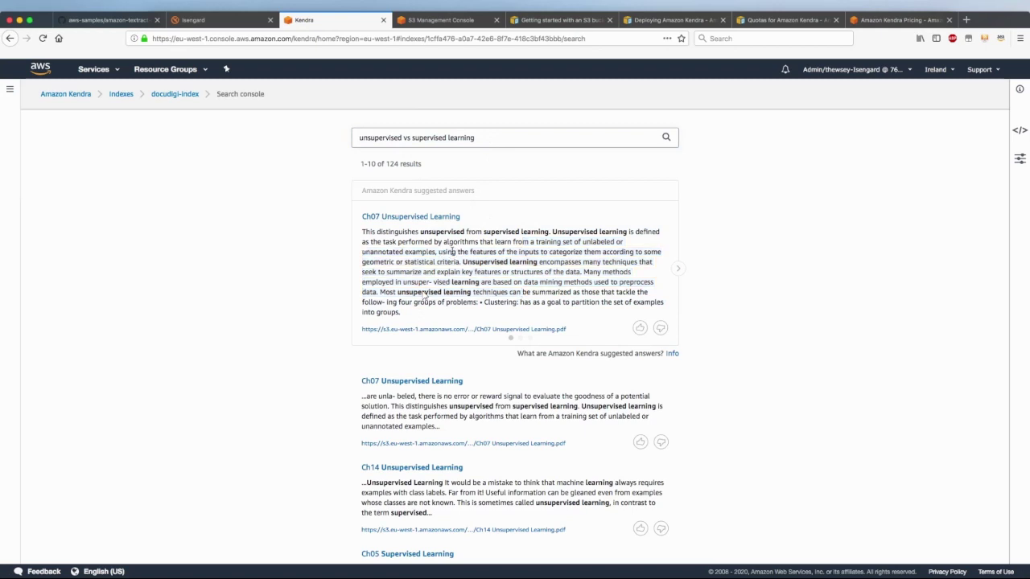
click(678, 271)
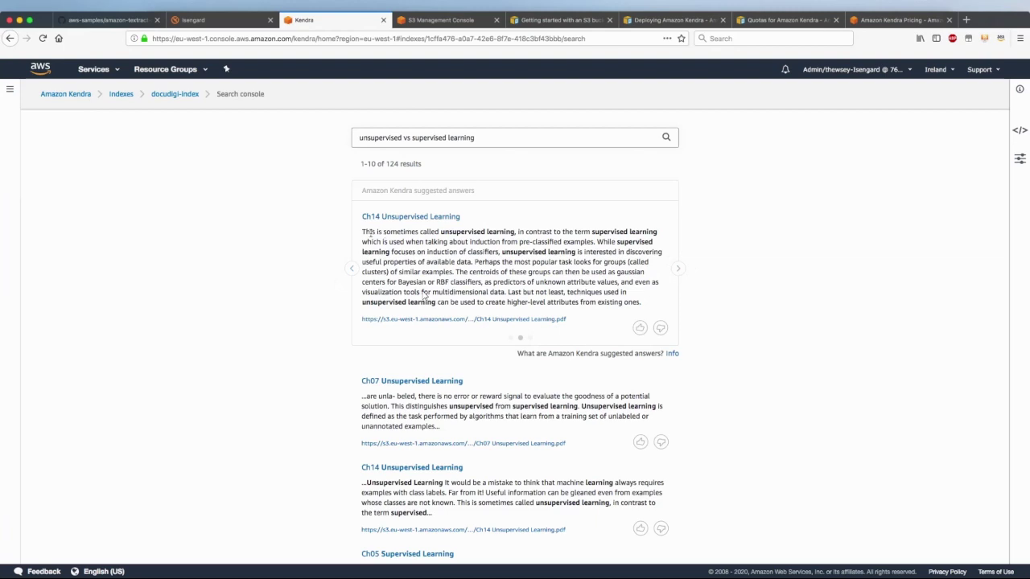
Review the Ch14 passage contrasting unsupervised with supervised learning and mark it helpful
drag(370, 231, 550, 242)
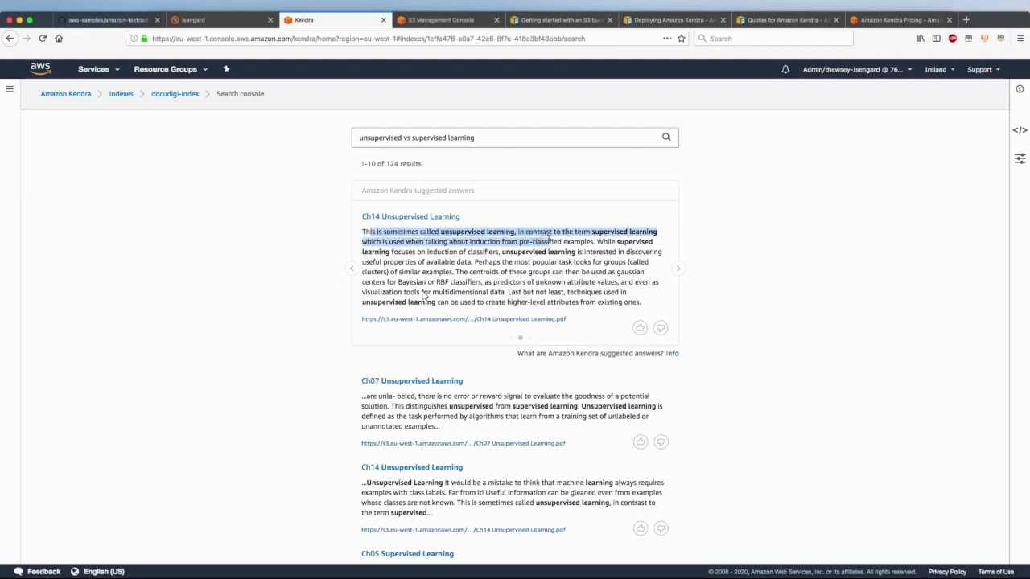
click(274, 351)
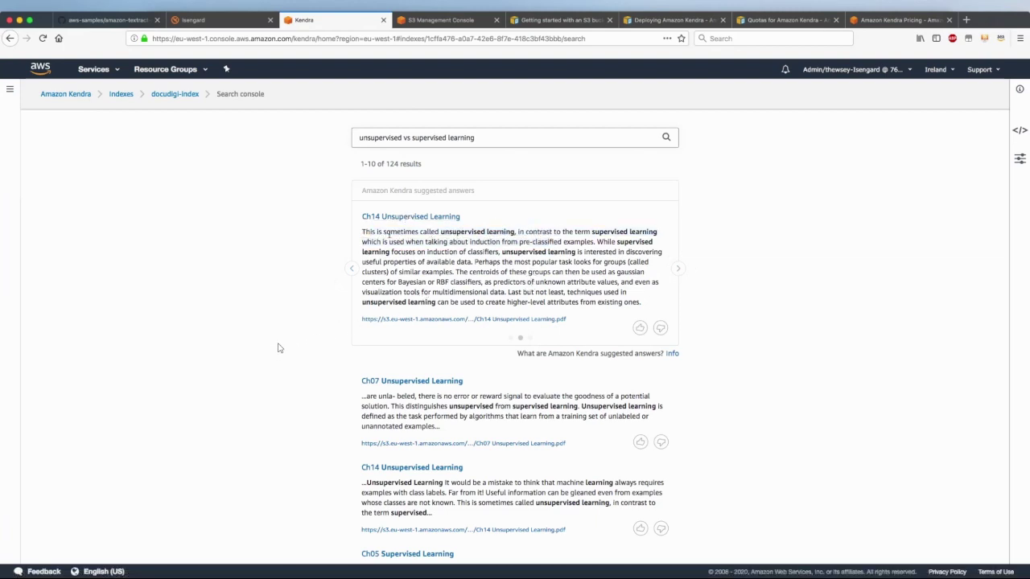
drag(383, 231, 593, 242)
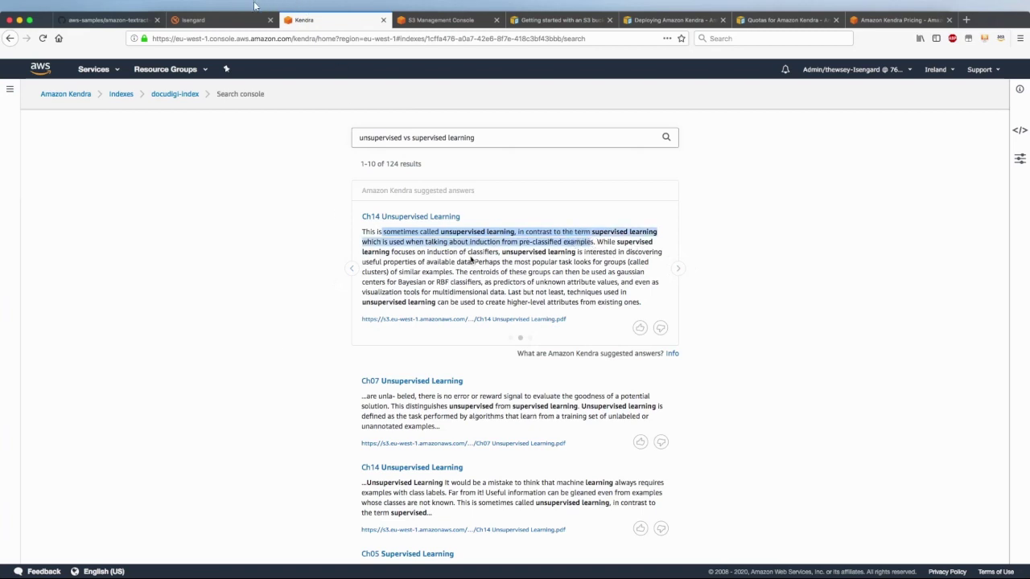
click(640, 327)
Compare the Ch03 definition of unsupervised learning, return to Ch14, and select the query
click(680, 268)
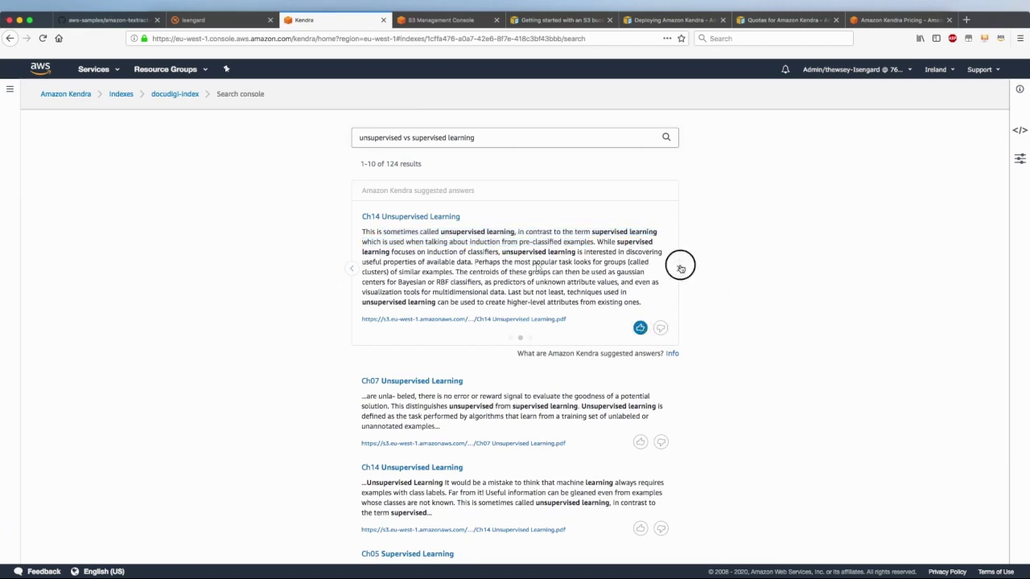
drag(376, 232, 442, 292)
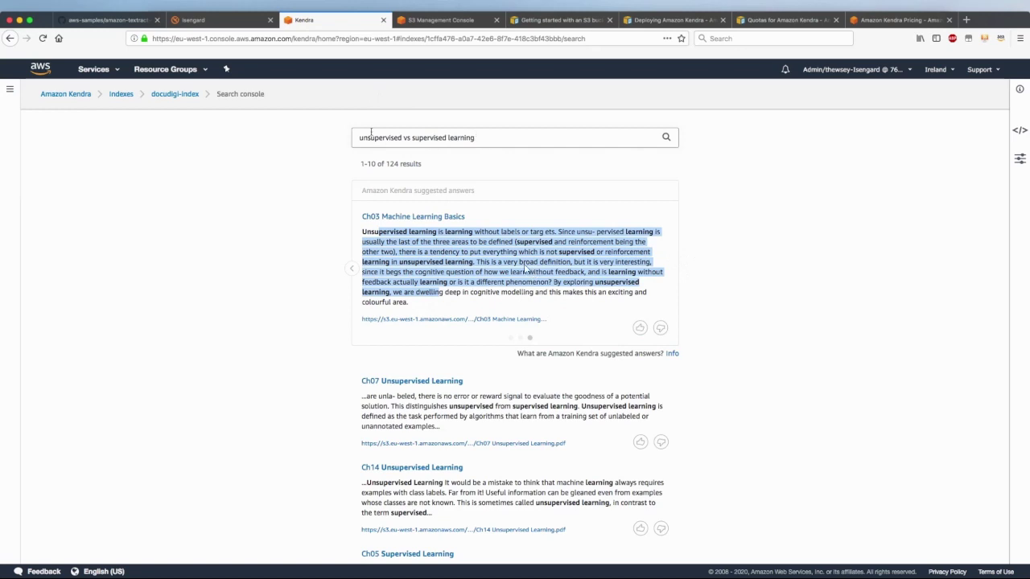
triple_click(409, 138)
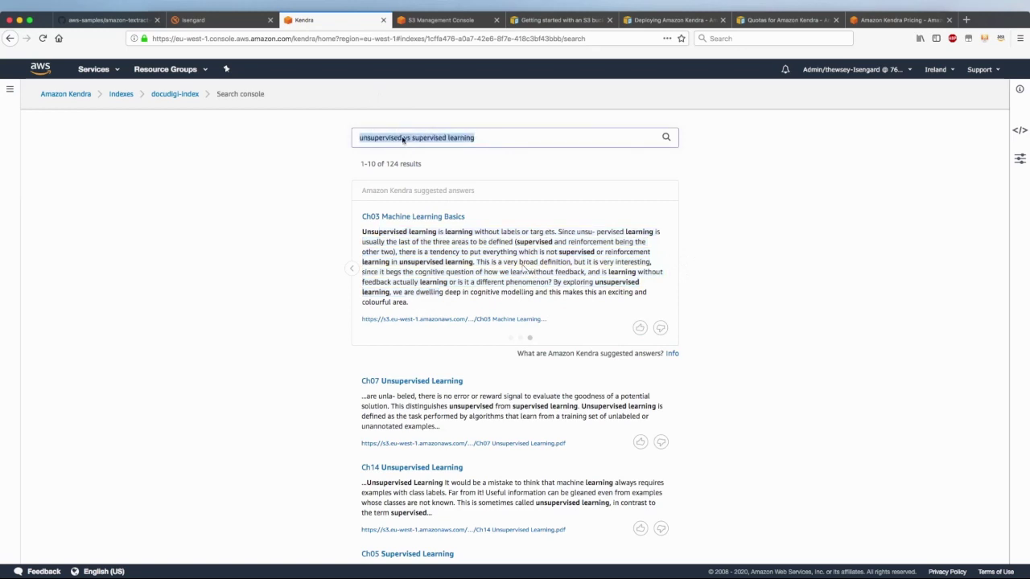
click(406, 139)
drag(402, 137, 411, 137)
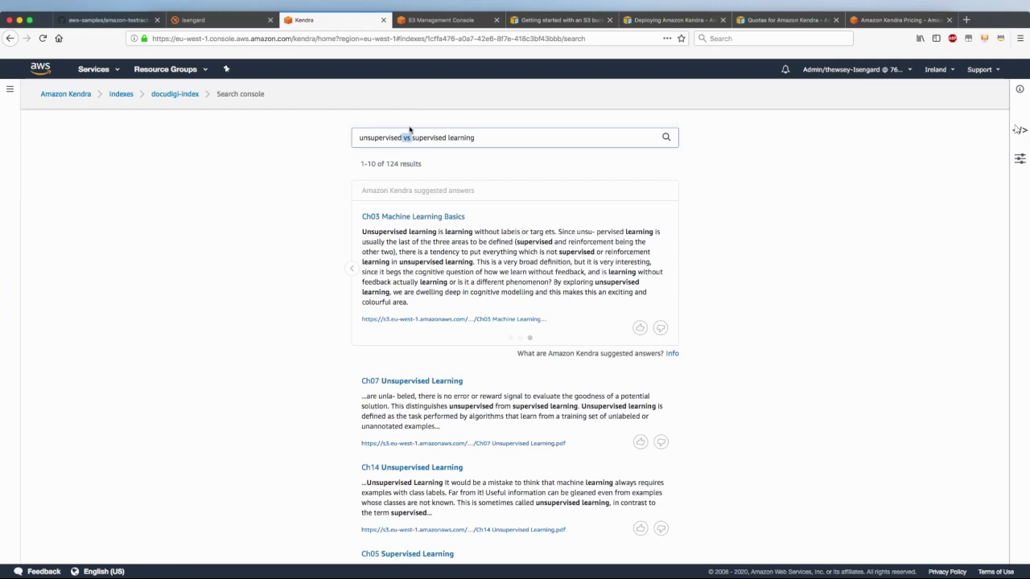
click(351, 269)
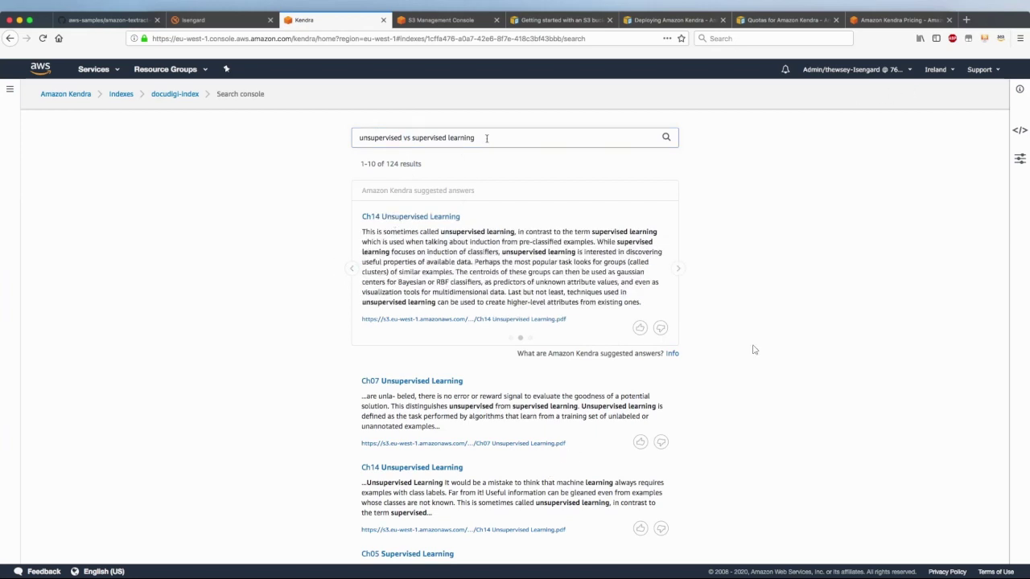
drag(486, 138, 319, 138)
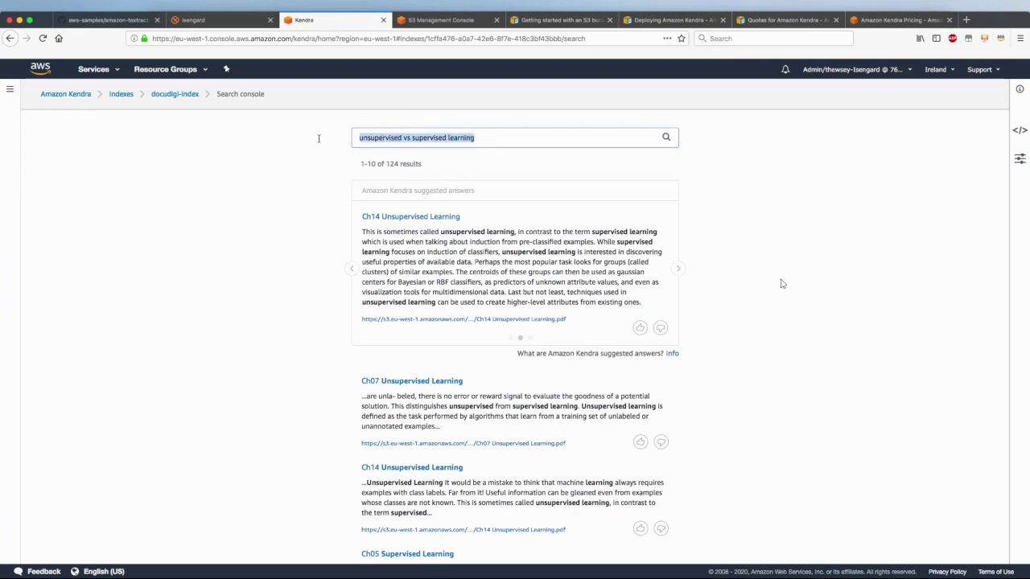
Ask 'When were LSTMs invented?' and highlight the 1997 answer from Ch07 Recurrent Neural Networks
text(Wh)
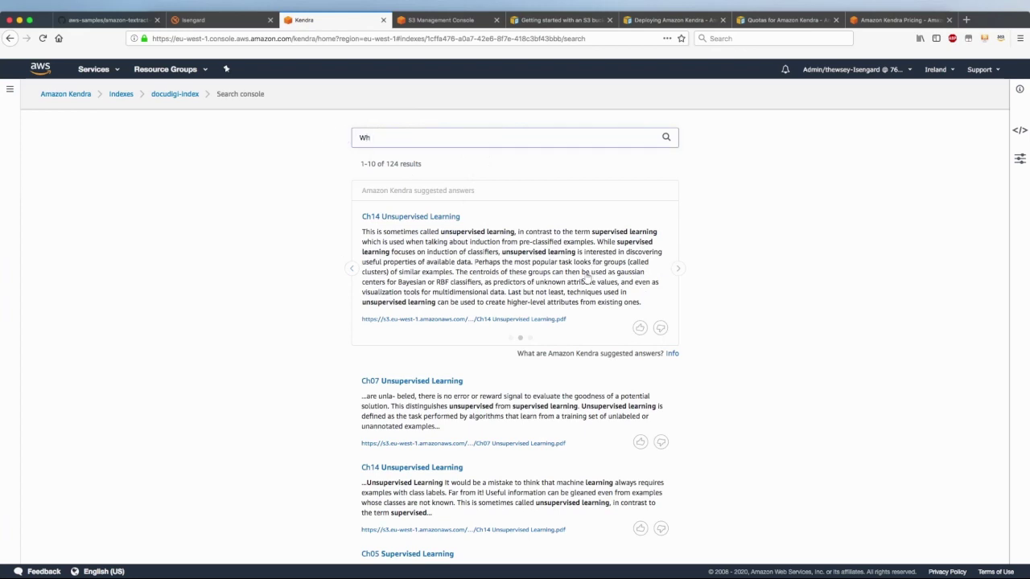
text(en were LSTMs invented?)
key(Return)
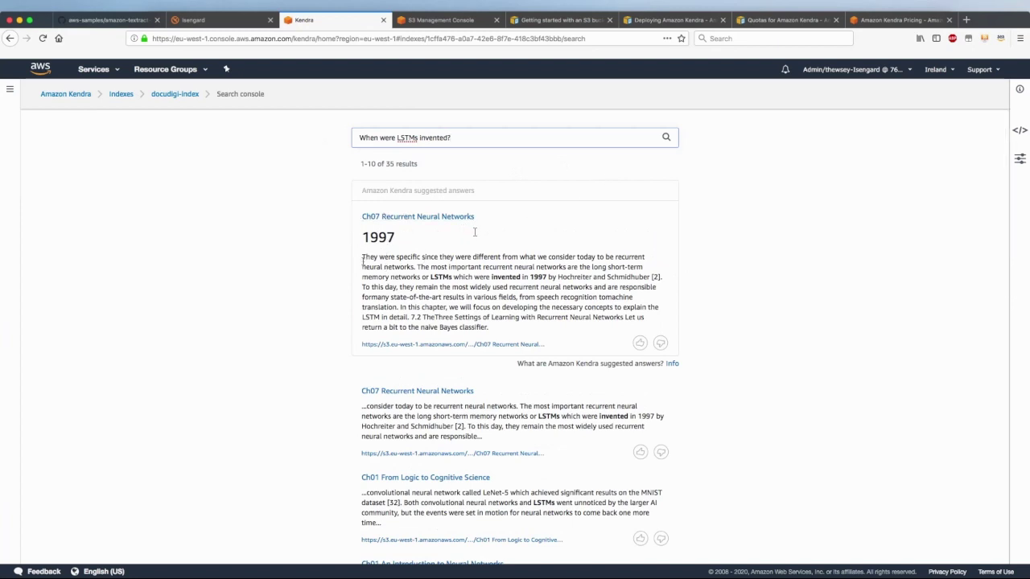
drag(378, 277, 555, 277)
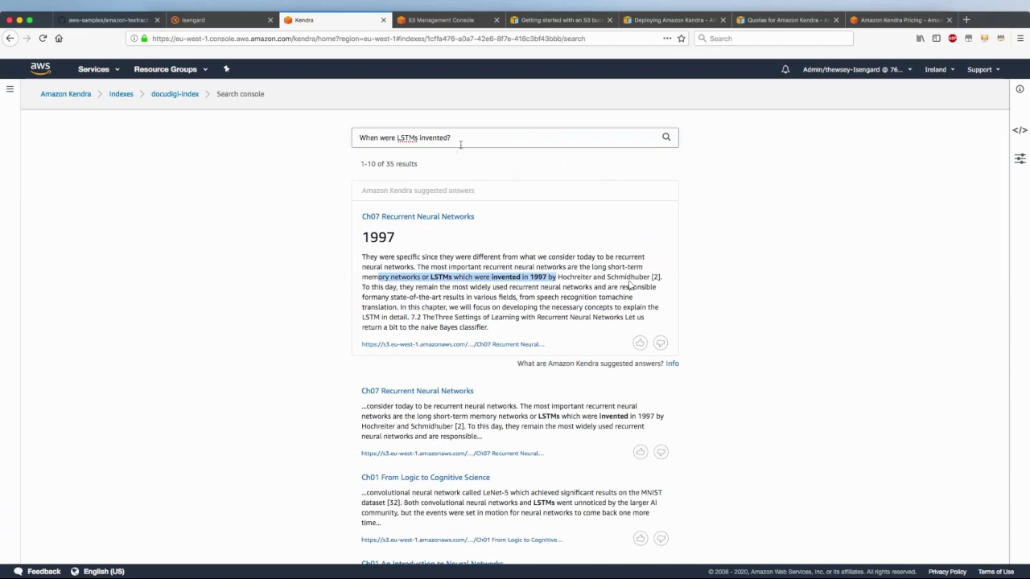
drag(461, 137, 368, 137)
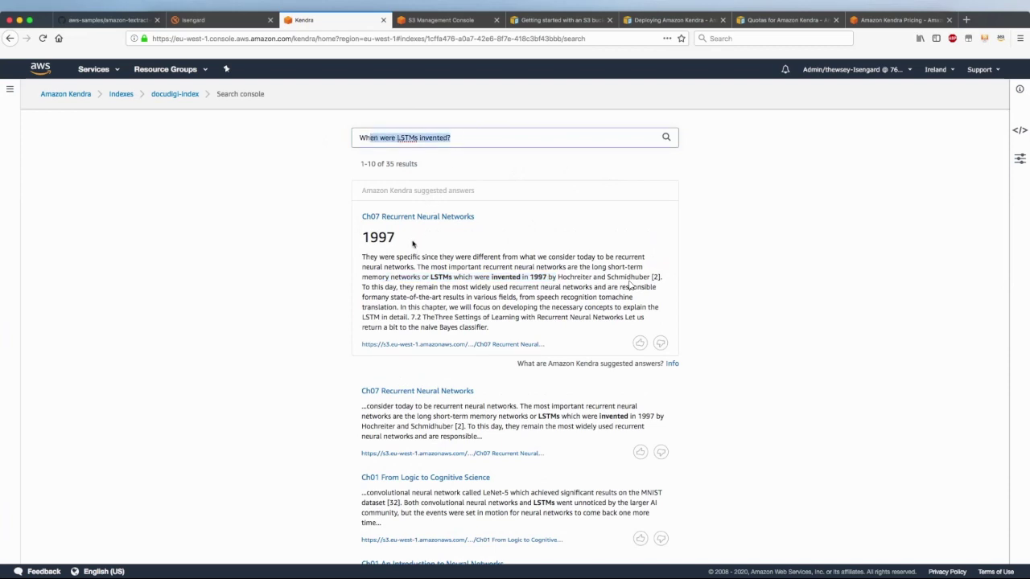
drag(410, 239, 357, 242)
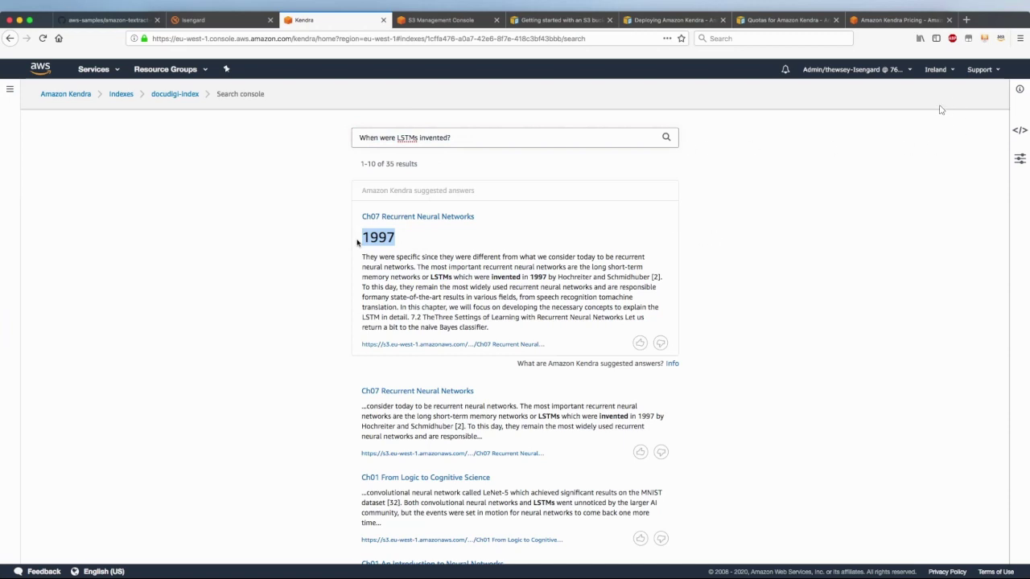
drag(416, 267, 588, 296)
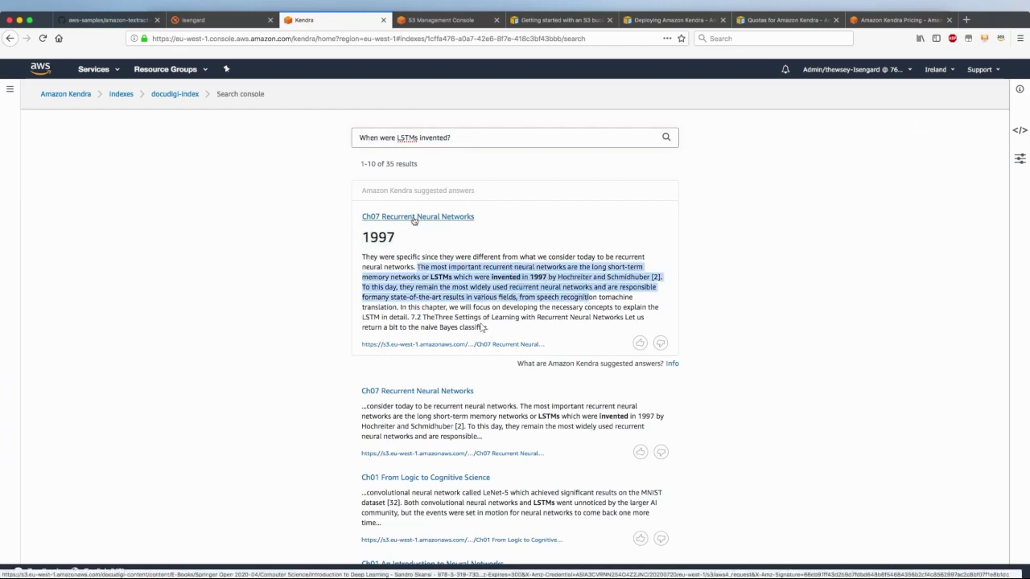
click(250, 429)
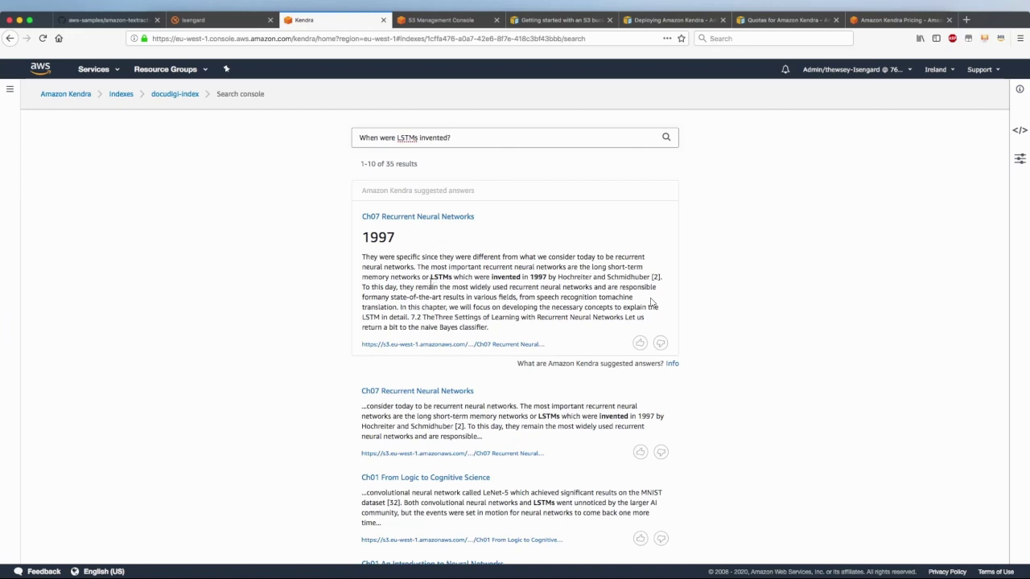
drag(429, 277, 558, 277)
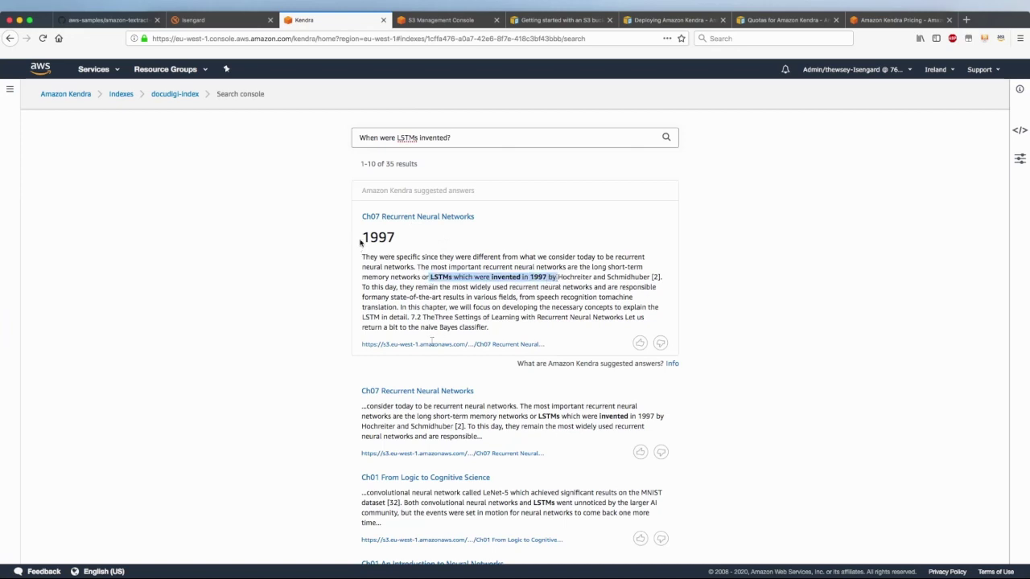
drag(361, 236, 422, 241)
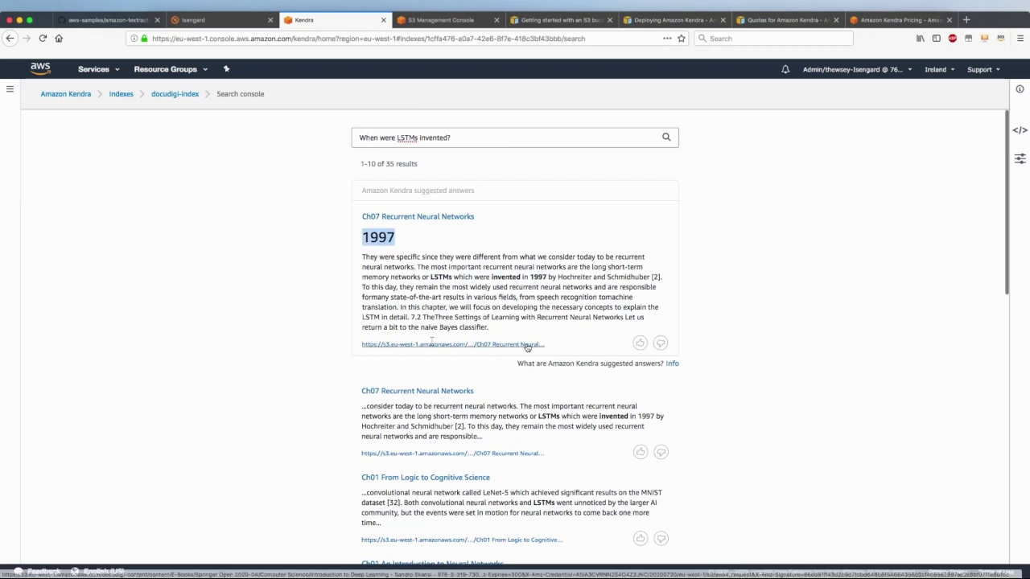
Review the 1997 passage naming who invented LSTMs, then select the question for replacement
scroll(526, 345, down, 2)
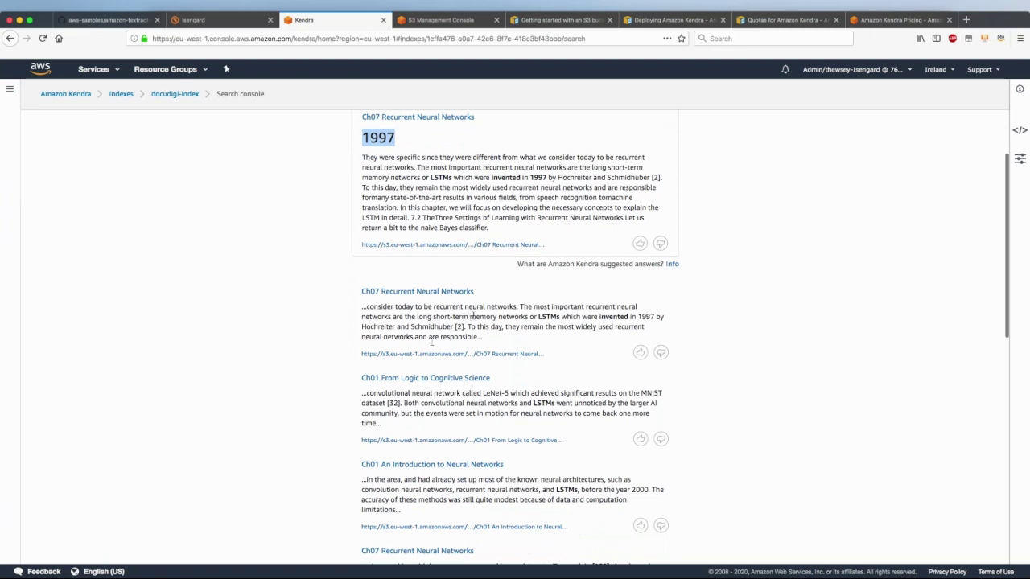
scroll(484, 345, down, 1)
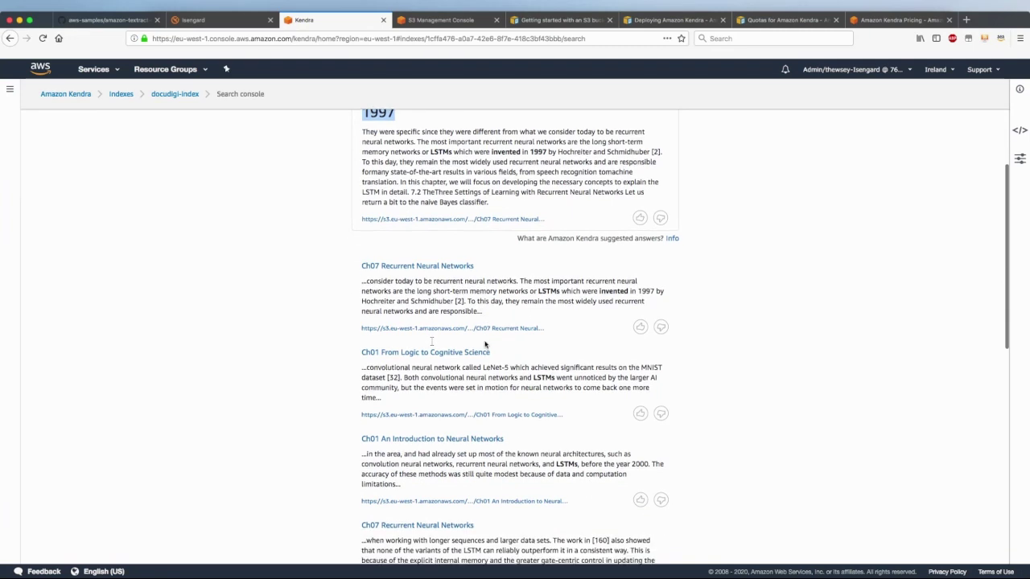
scroll(848, 356, up, 3)
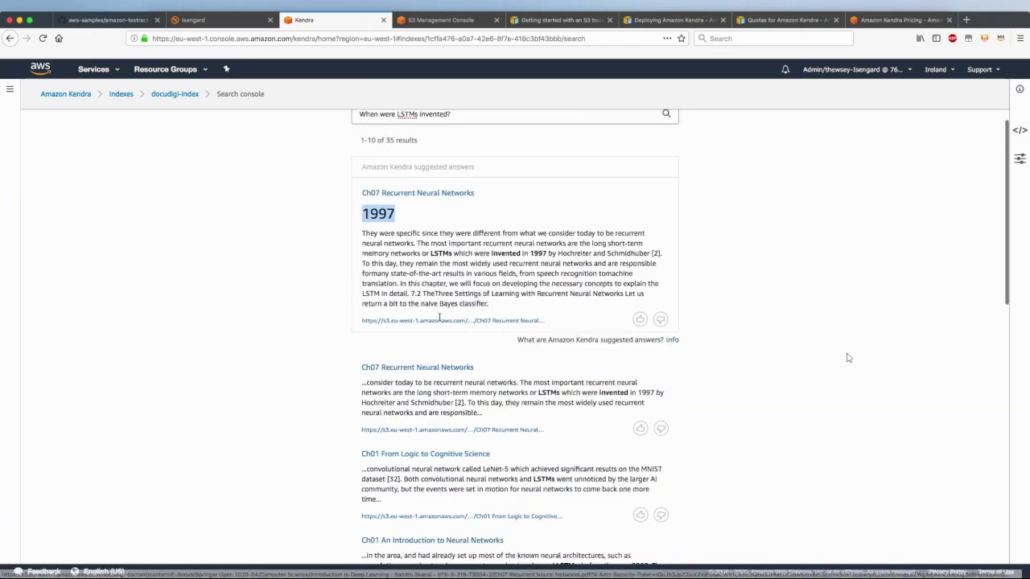
click(864, 357)
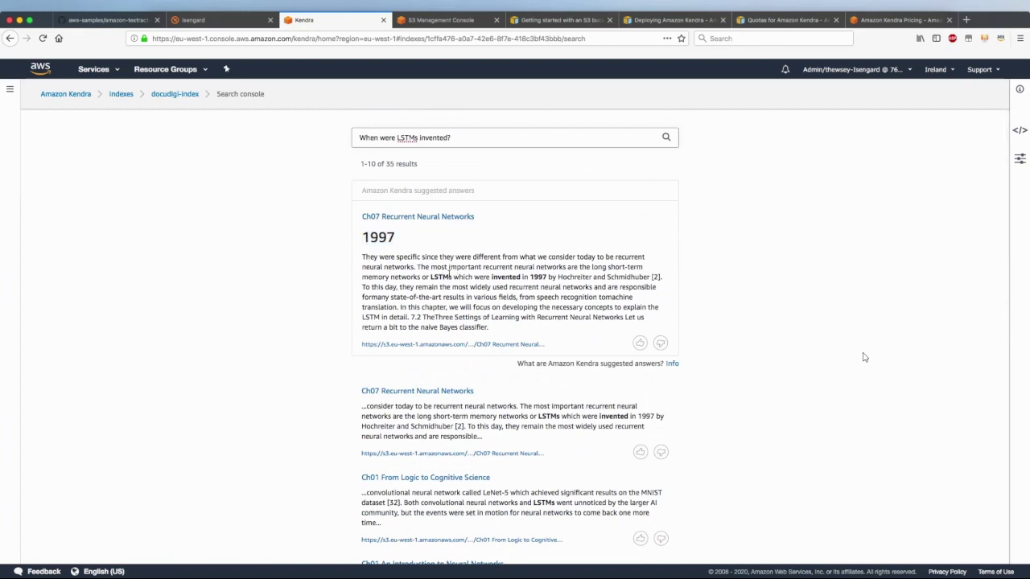
drag(360, 238, 396, 238)
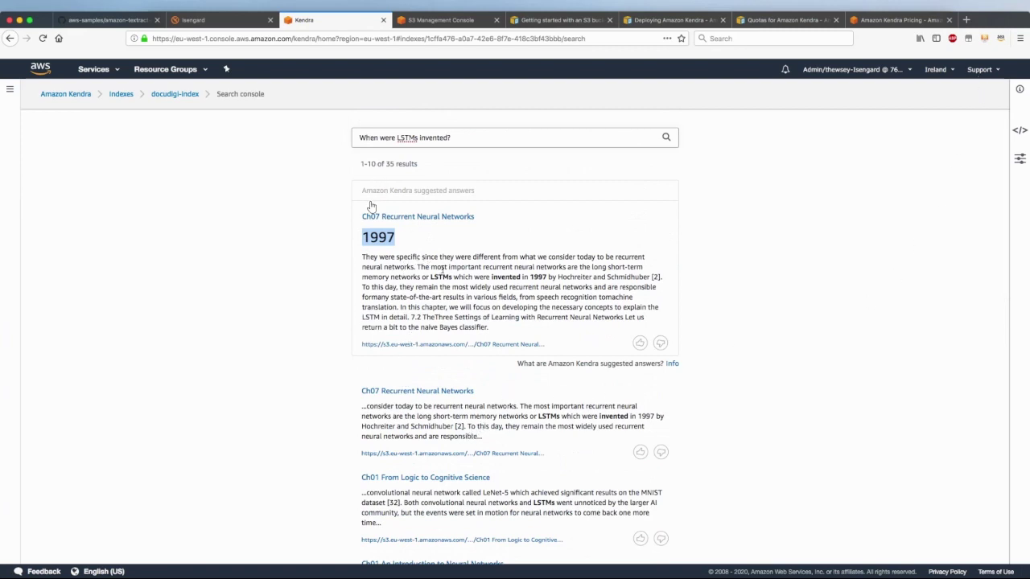
drag(398, 266, 541, 324)
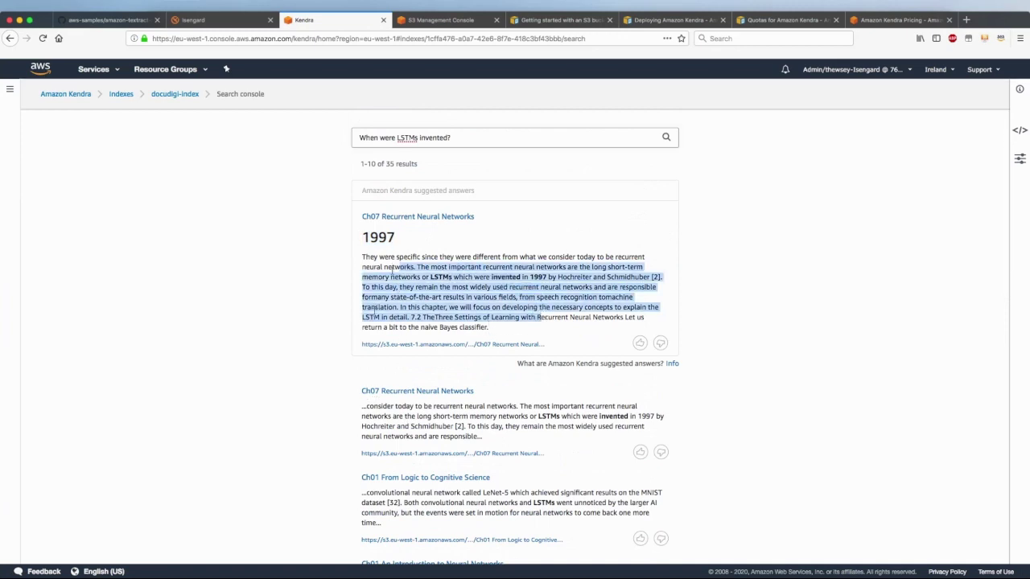
click(375, 310)
drag(464, 141, 299, 139)
drag(414, 276, 639, 278)
drag(463, 140, 310, 138)
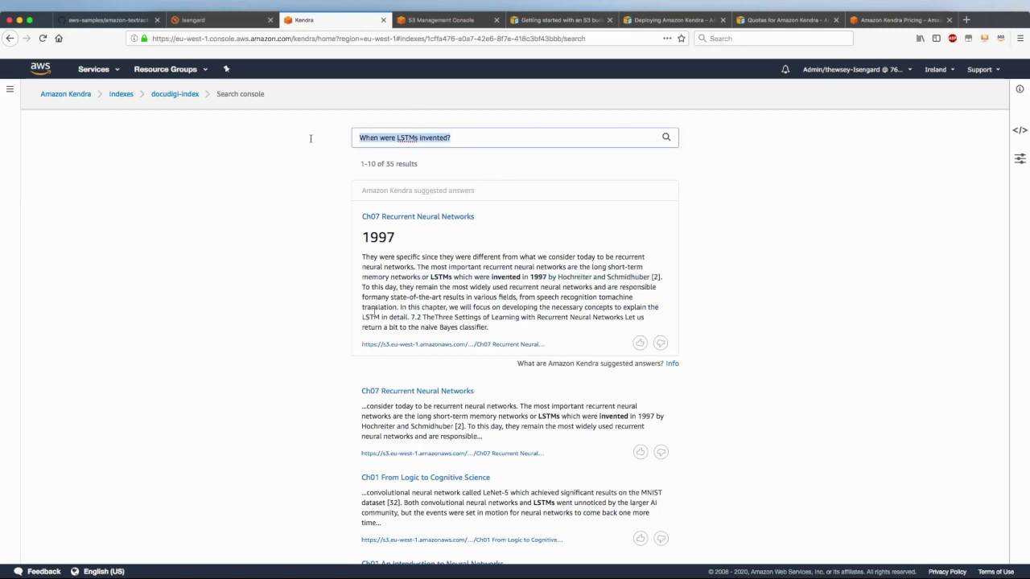
text(Who in)
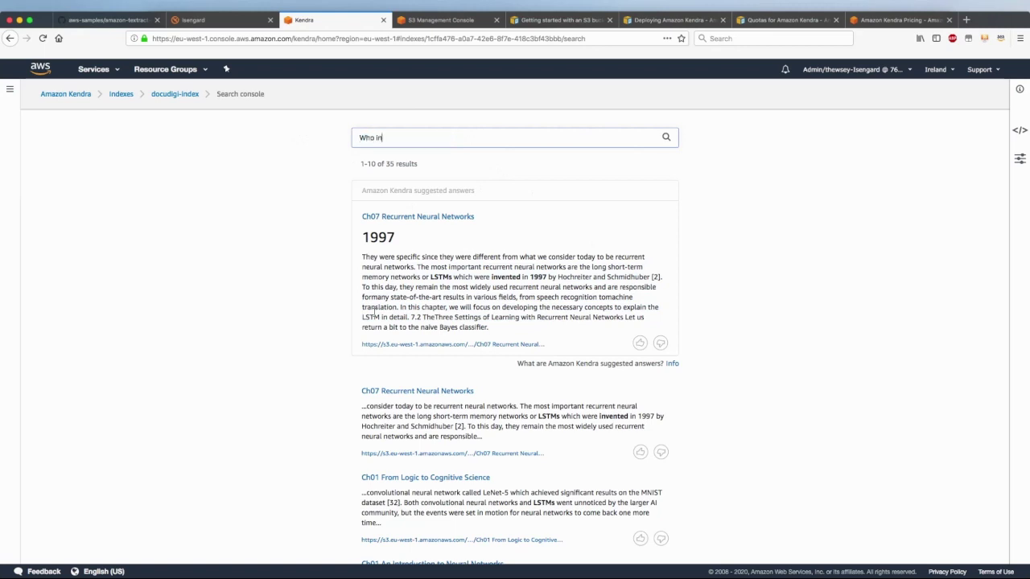
text(ventend them?)
key(Return)
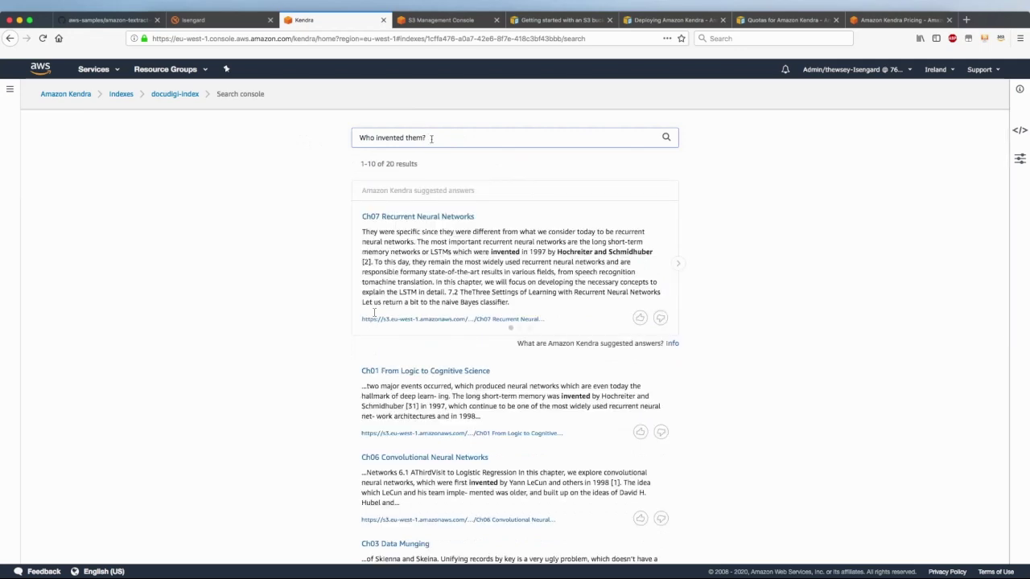
drag(405, 252, 653, 251)
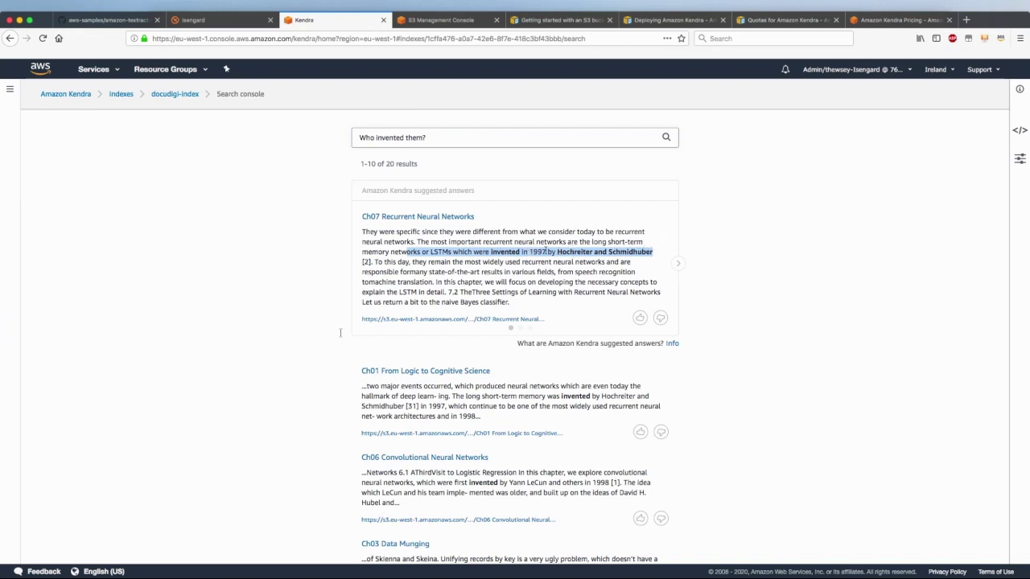
drag(433, 136, 403, 138)
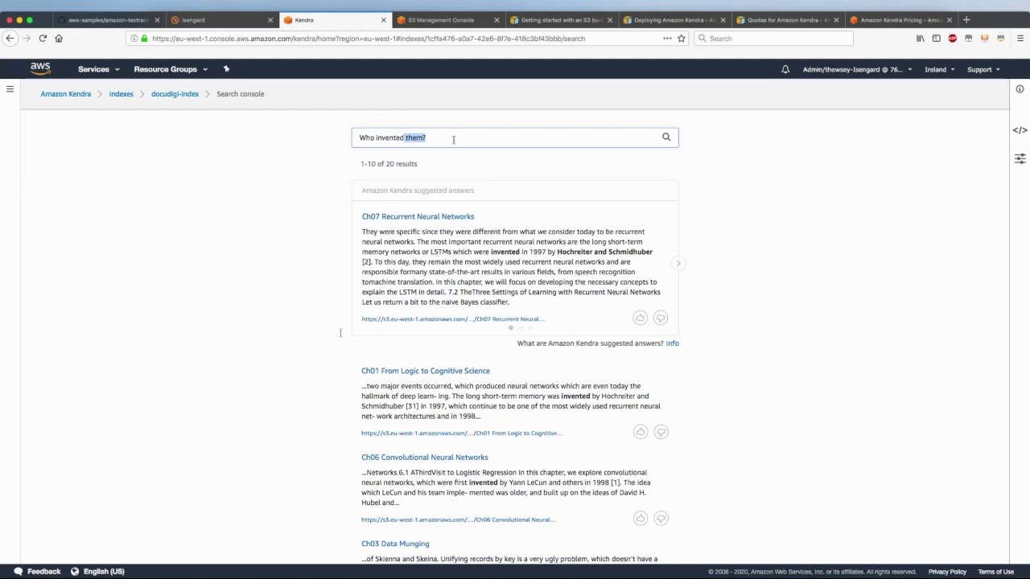
drag(442, 252, 656, 256)
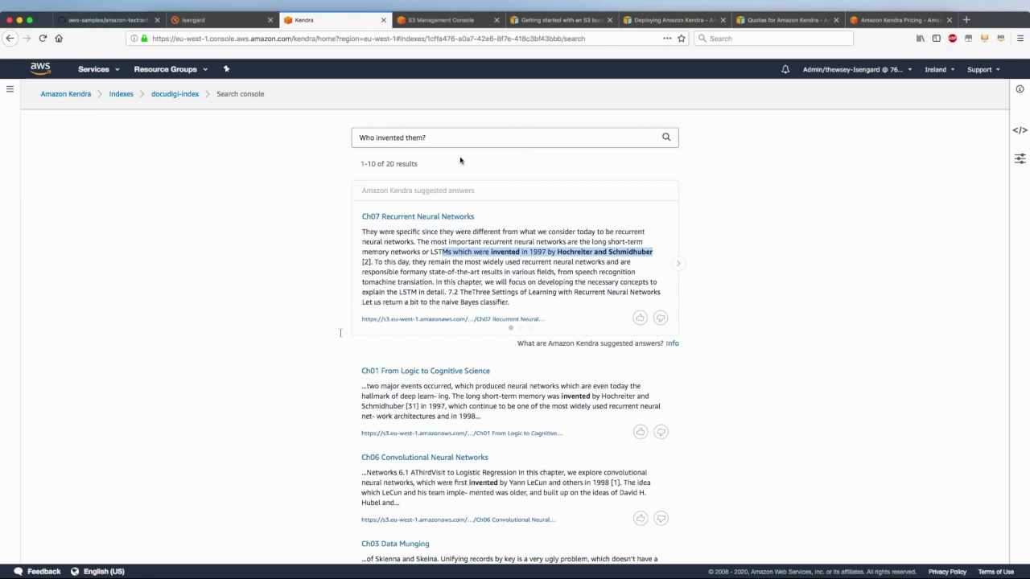
drag(442, 138, 369, 138)
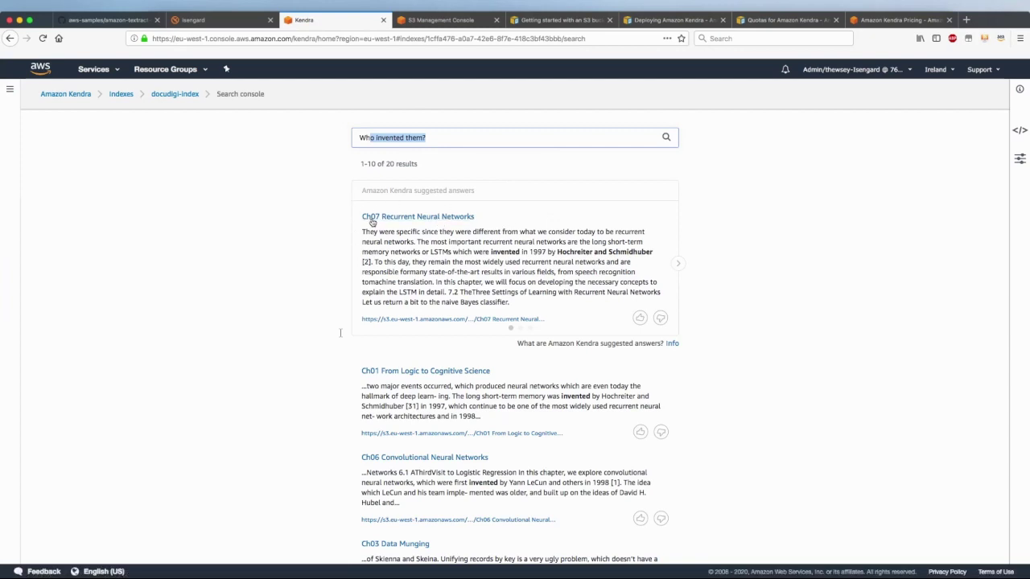
drag(459, 252, 654, 255)
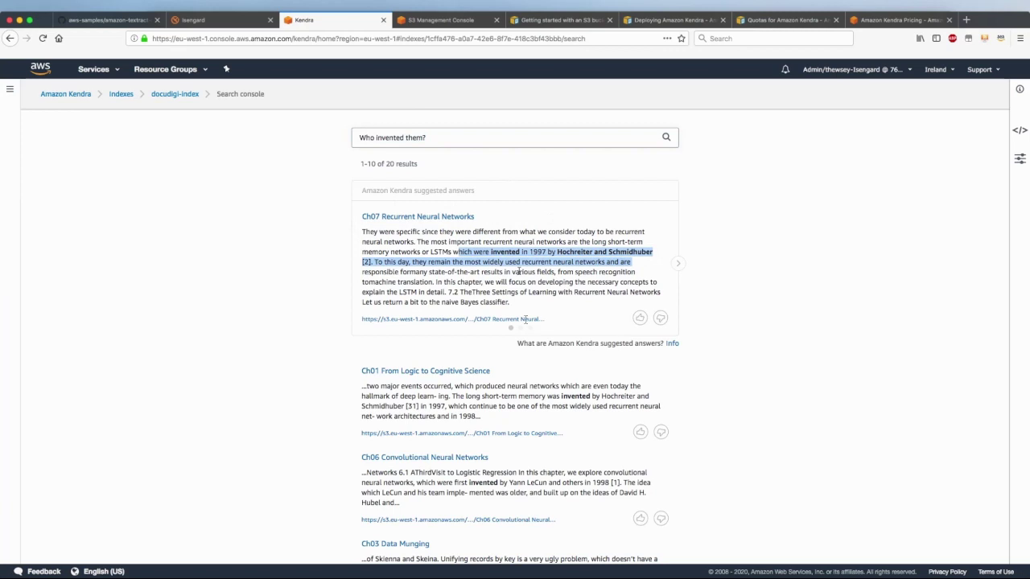
triple_click(441, 139)
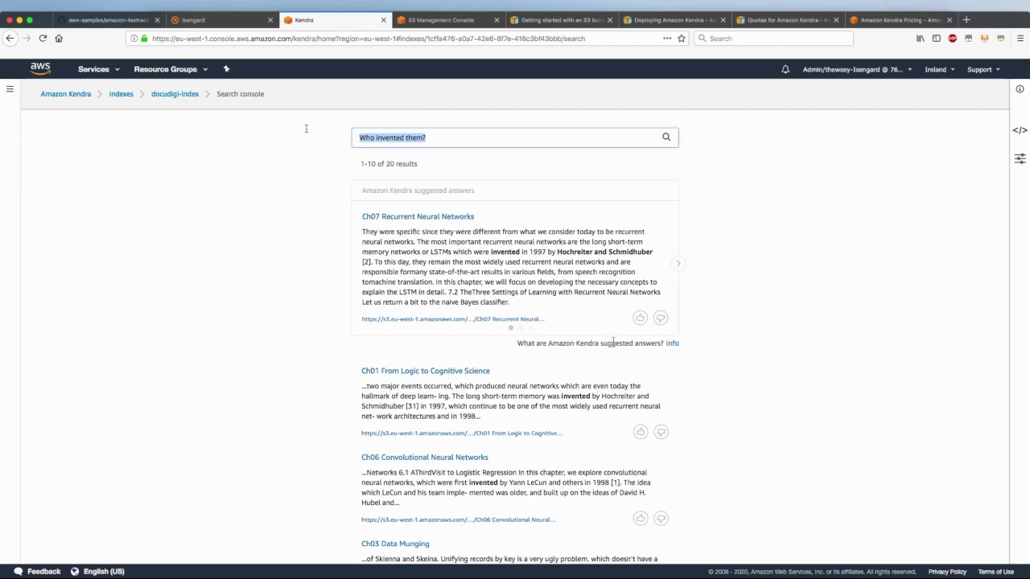
Ask 'What does SSD stand for' and page through the Single Shot multibox Detector answers
text(What does)
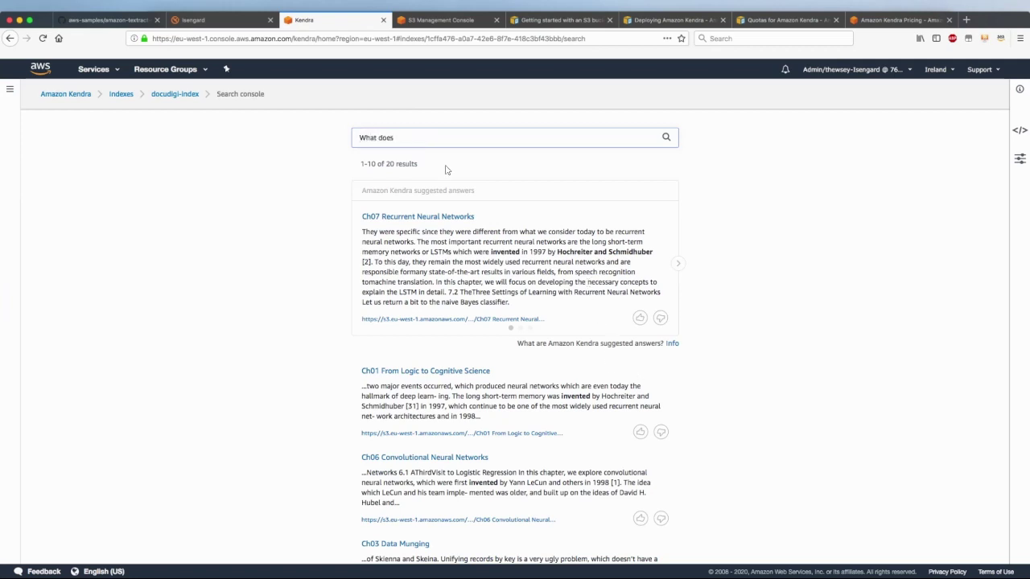
text( SSD stand for?)
key(Return)
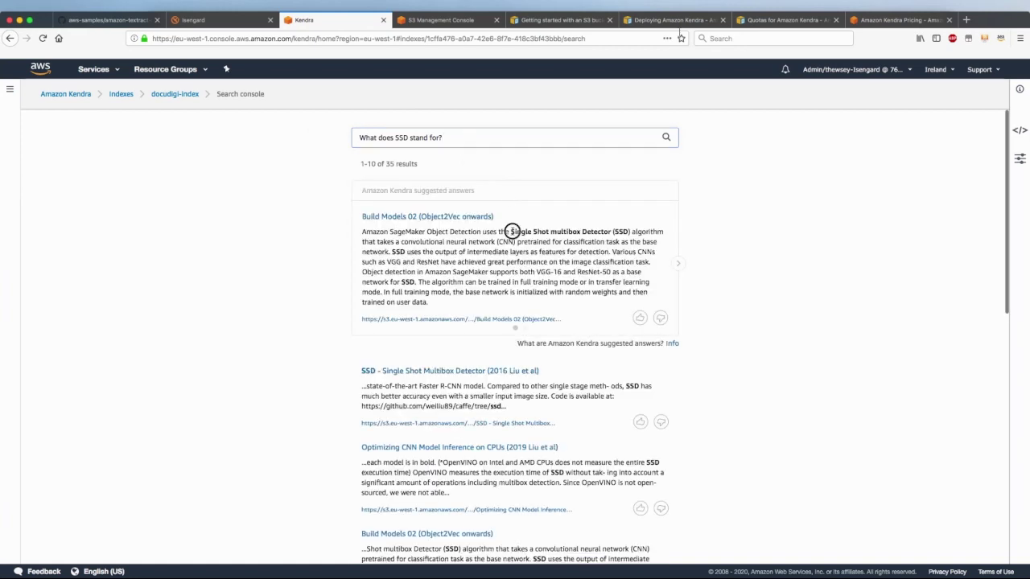
drag(511, 232, 630, 232)
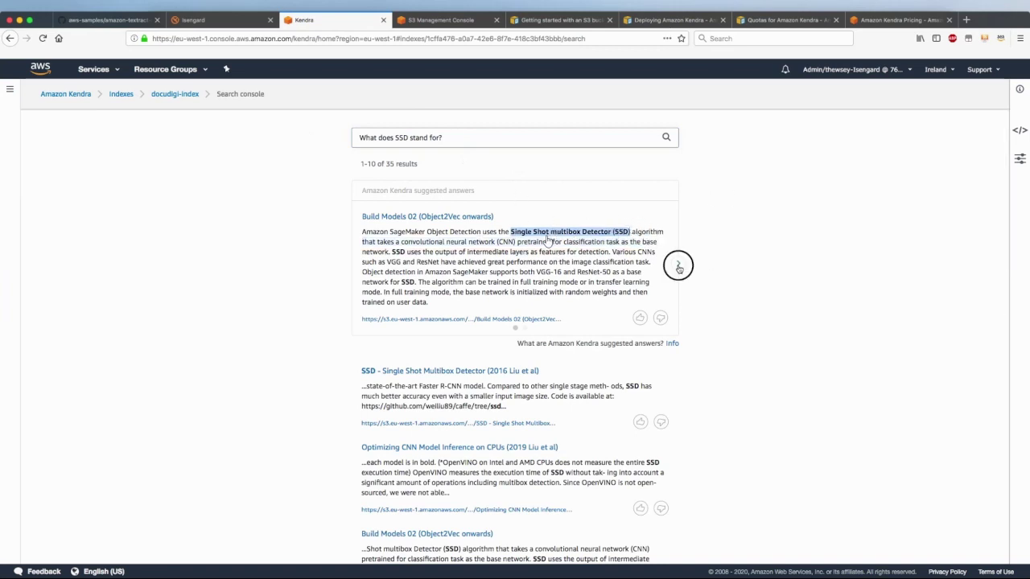
click(678, 264)
drag(514, 232, 604, 233)
click(351, 263)
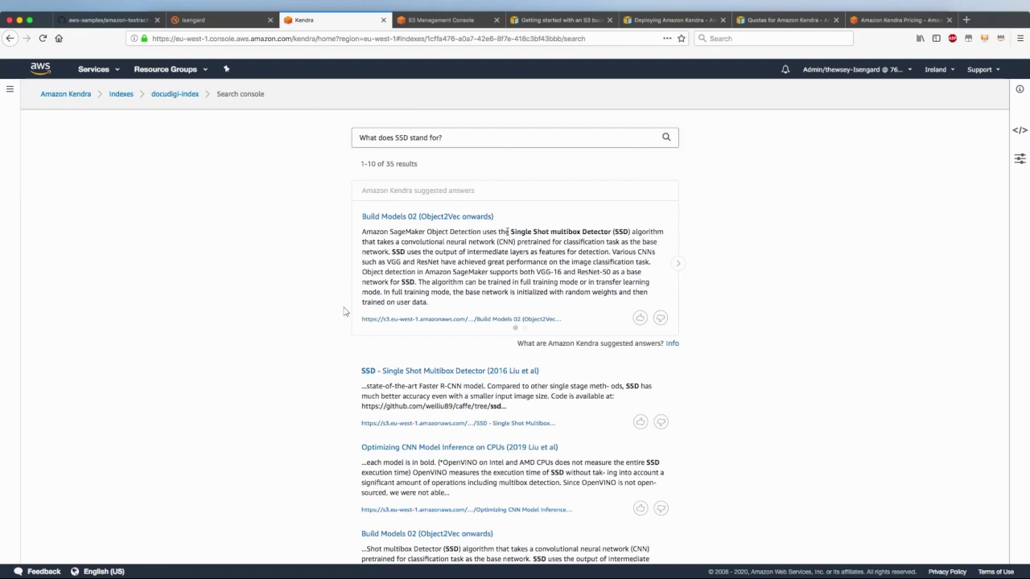
Dismiss the dictionary look-up popup and select the SSD query for replacement
drag(456, 136, 370, 154)
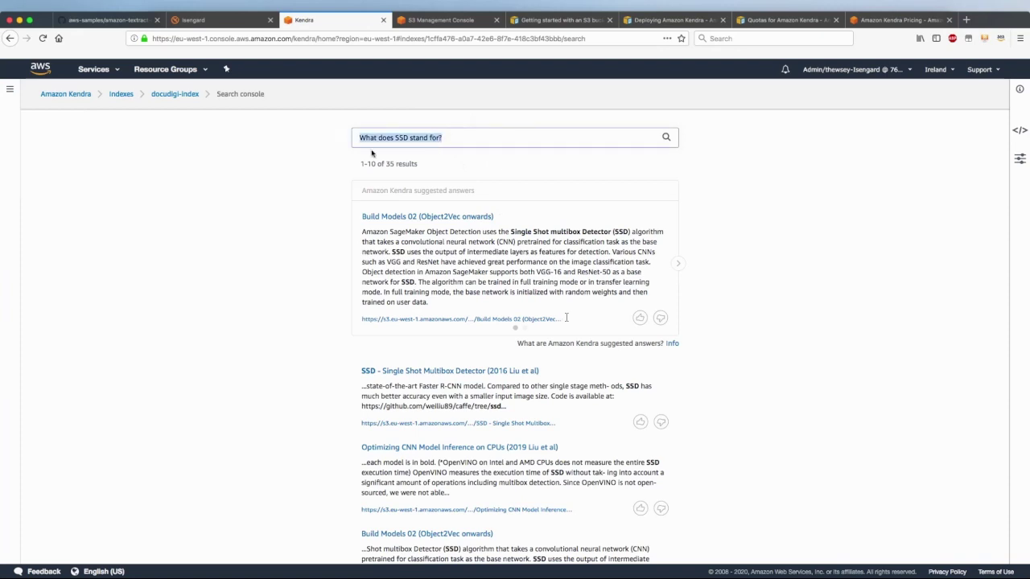
click(493, 232)
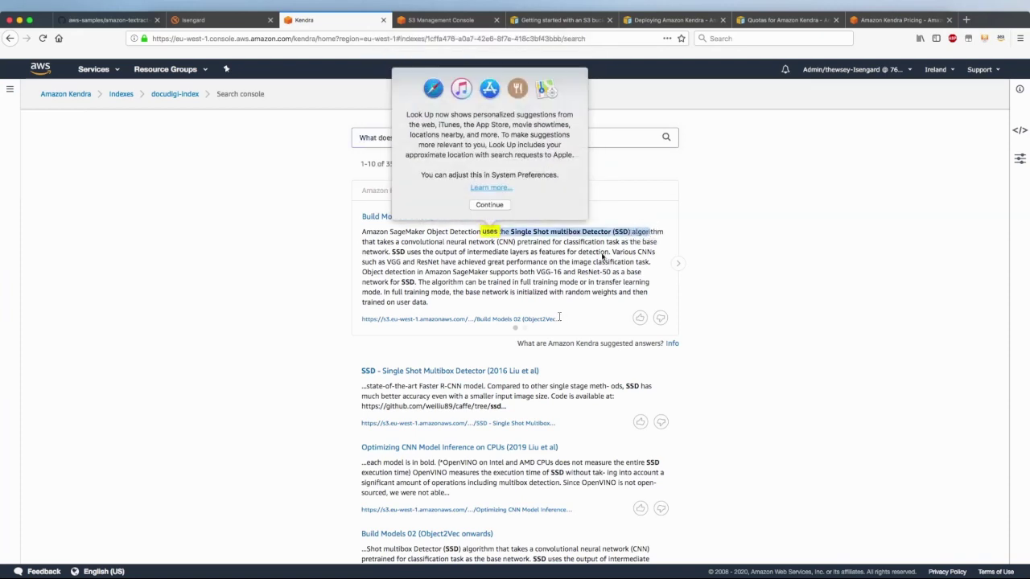
click(575, 261)
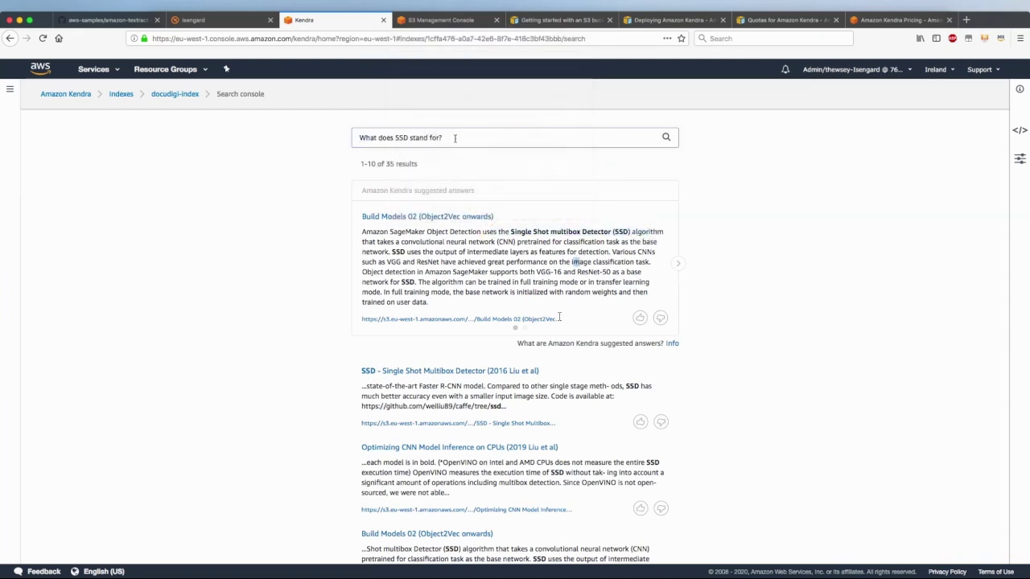
drag(455, 137, 269, 137)
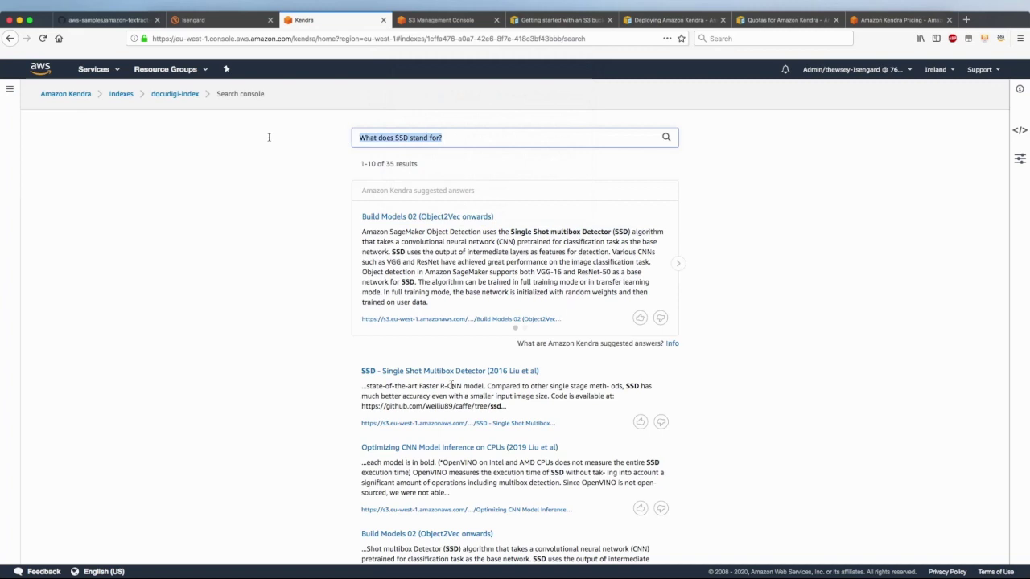
Search 'What's the weather like?' and expand the FAQ answer 'Maybe check a weather forecast?'
text(What's the w)
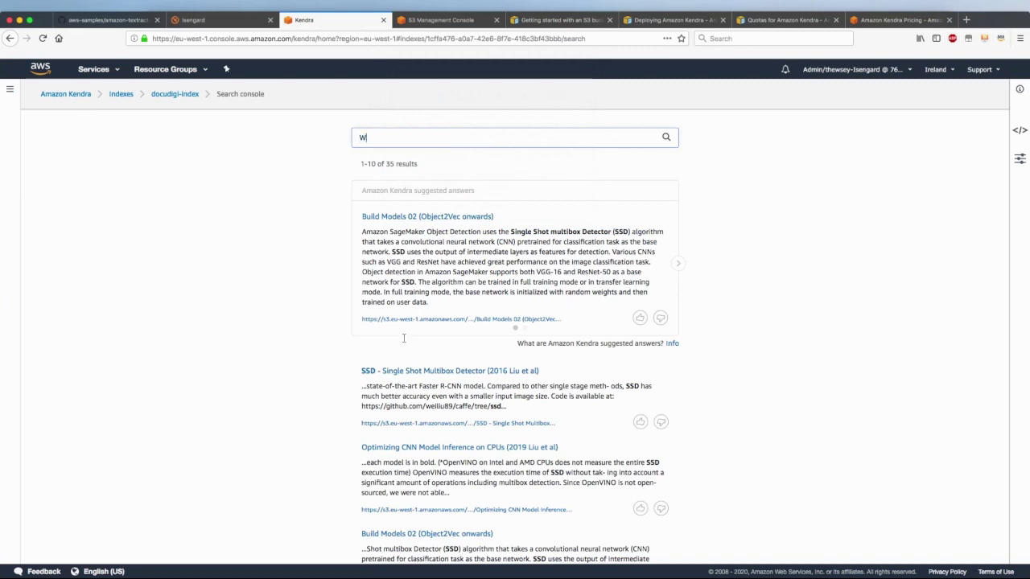
text(er like?)
key(Return)
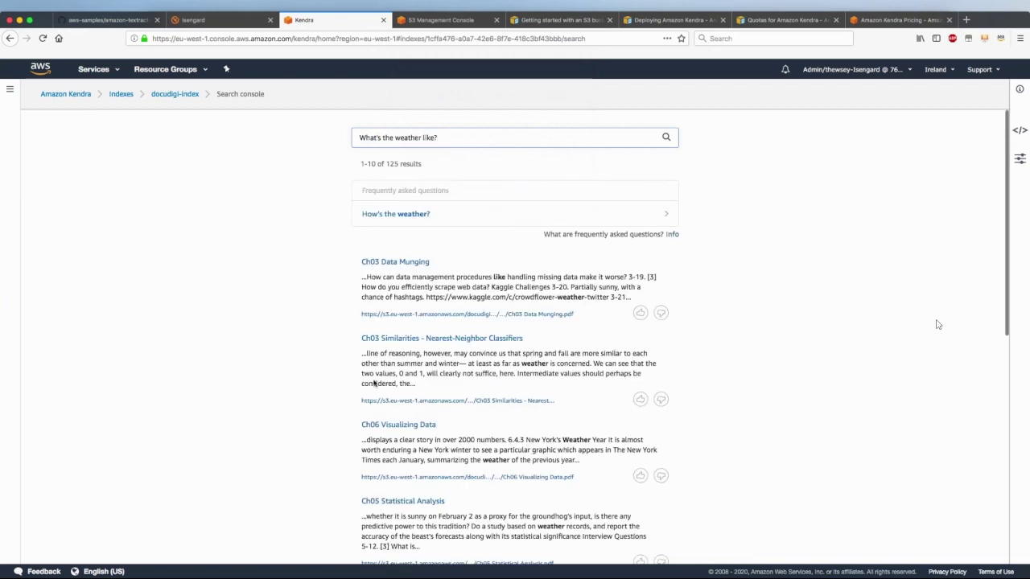
click(469, 214)
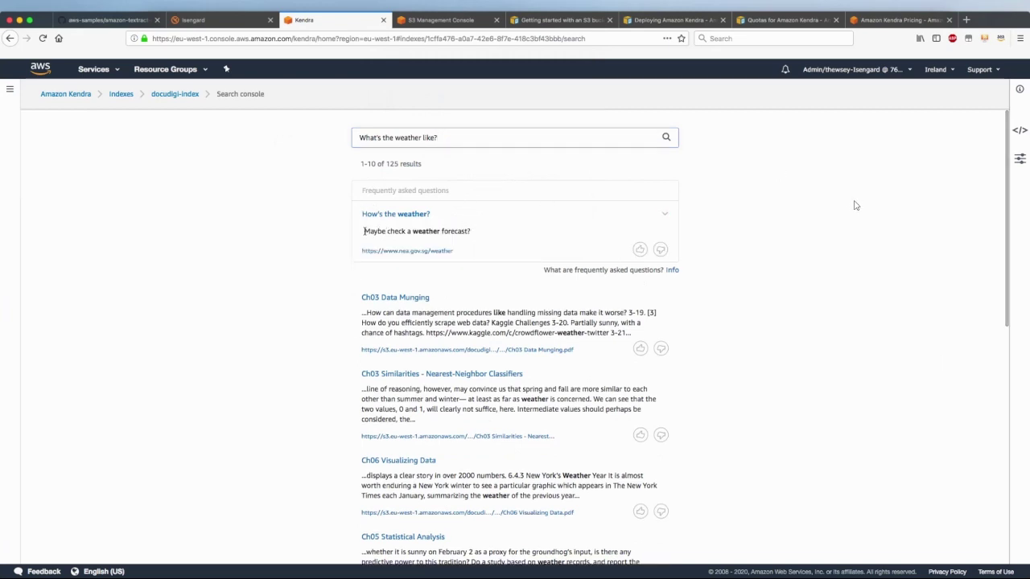
drag(365, 231, 497, 233)
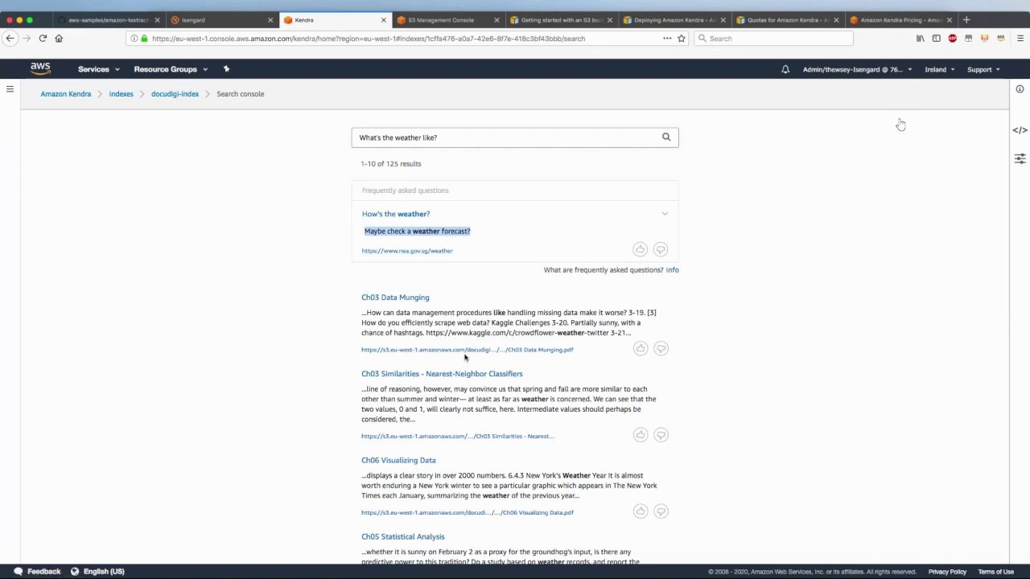
drag(429, 314, 499, 325)
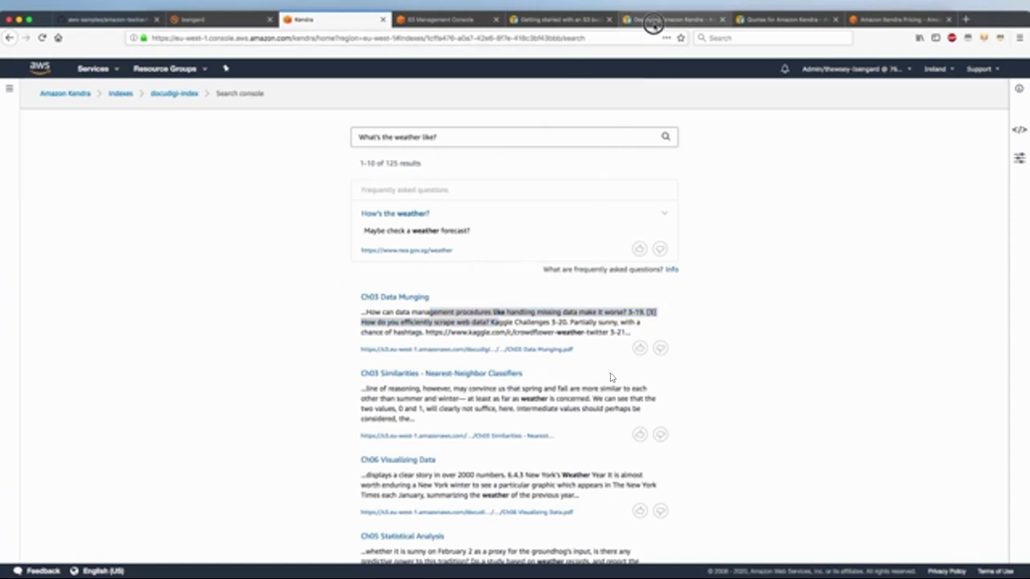
click(652, 24)
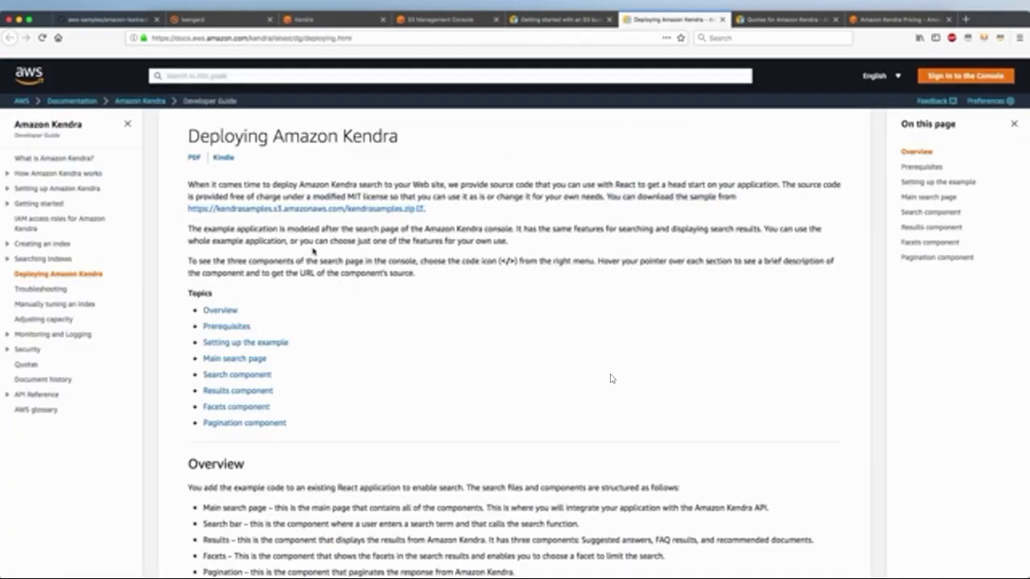
drag(519, 206, 596, 196)
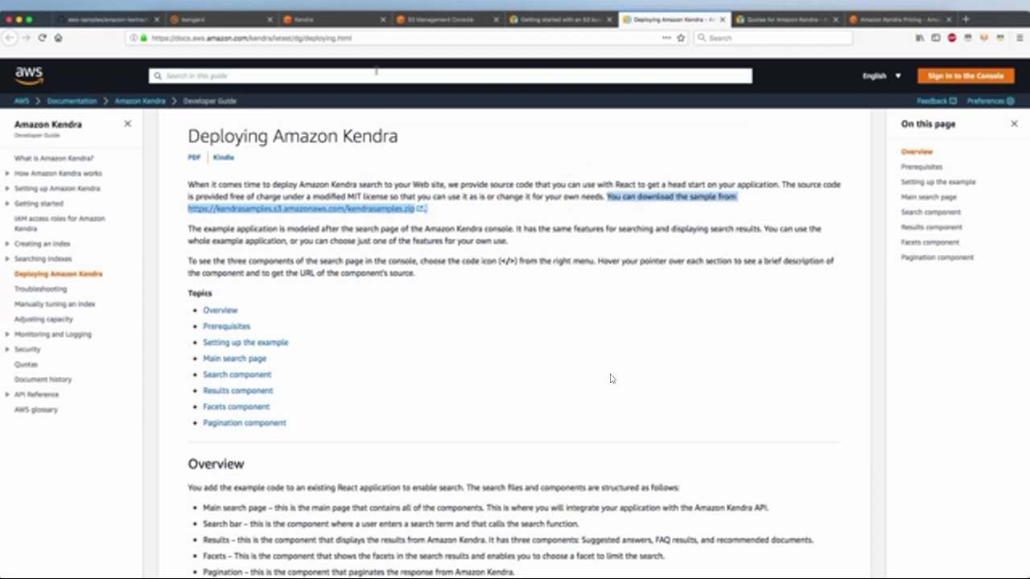
click(336, 22)
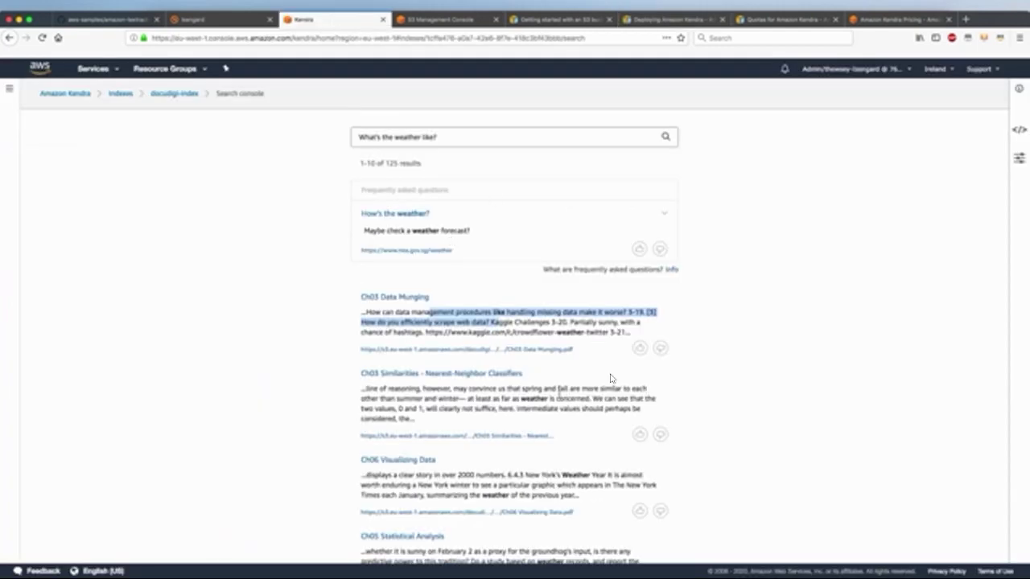
Toggle the feedback icons on the Ch03 Data Munging result, leaving it rated relevant
drag(553, 390, 561, 408)
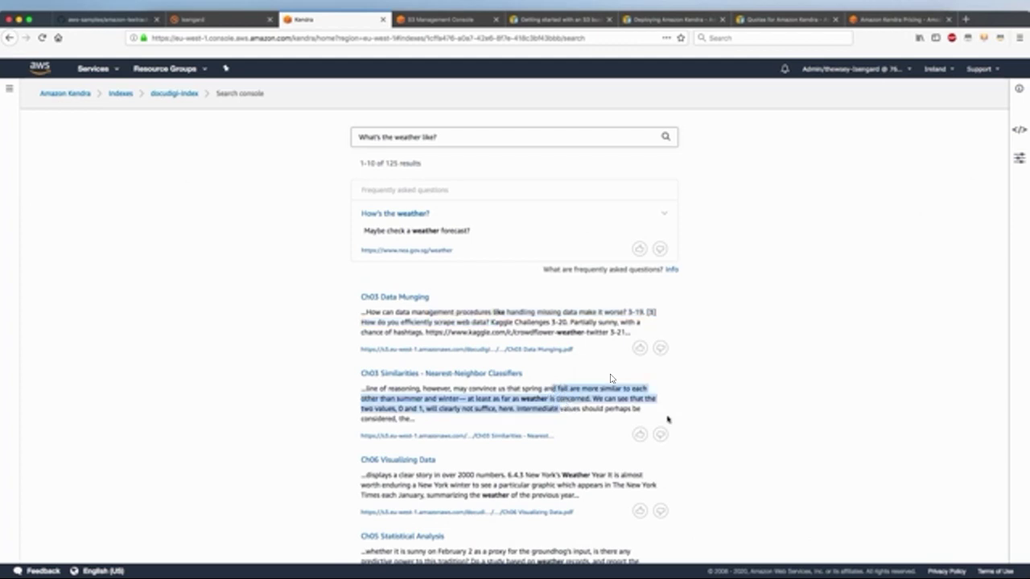
drag(588, 312, 634, 331)
click(639, 348)
click(640, 347)
click(660, 348)
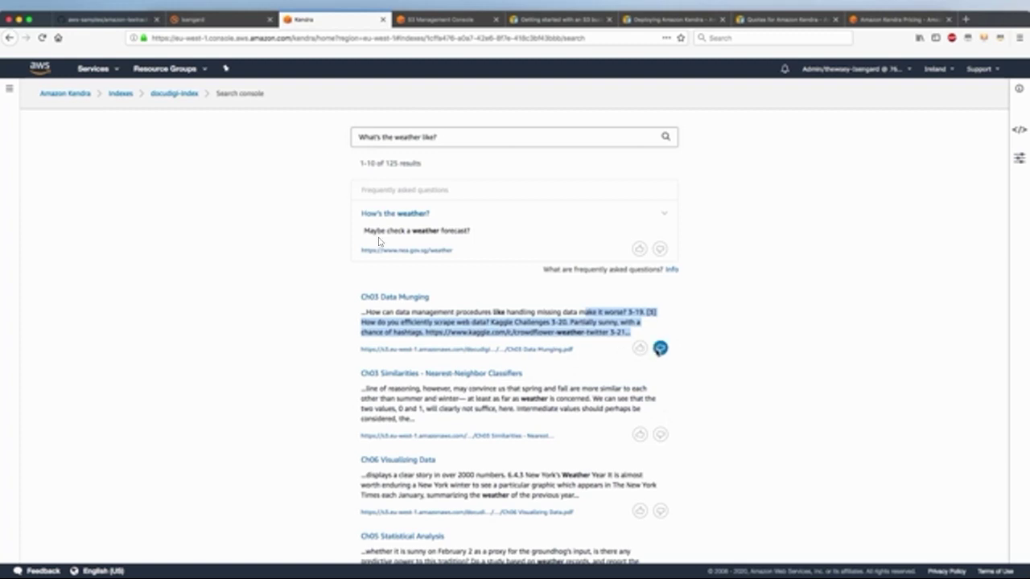
click(640, 347)
click(659, 348)
click(640, 348)
drag(333, 230, 496, 227)
click(690, 239)
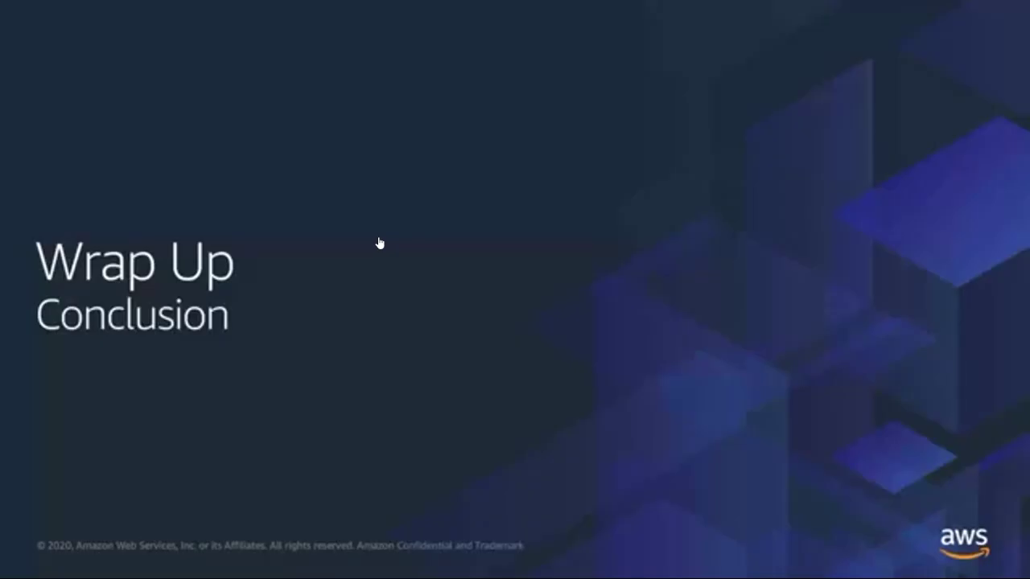
Advance to the key challenges slide, revealing challenges 1 (time consuming) and 2 (costly)
key(Right)
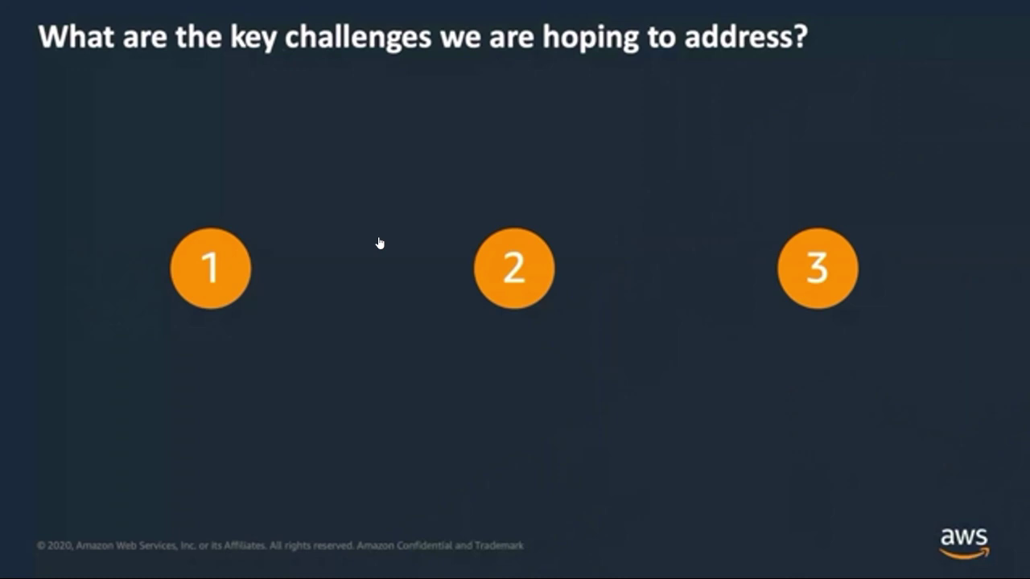
key(Right)
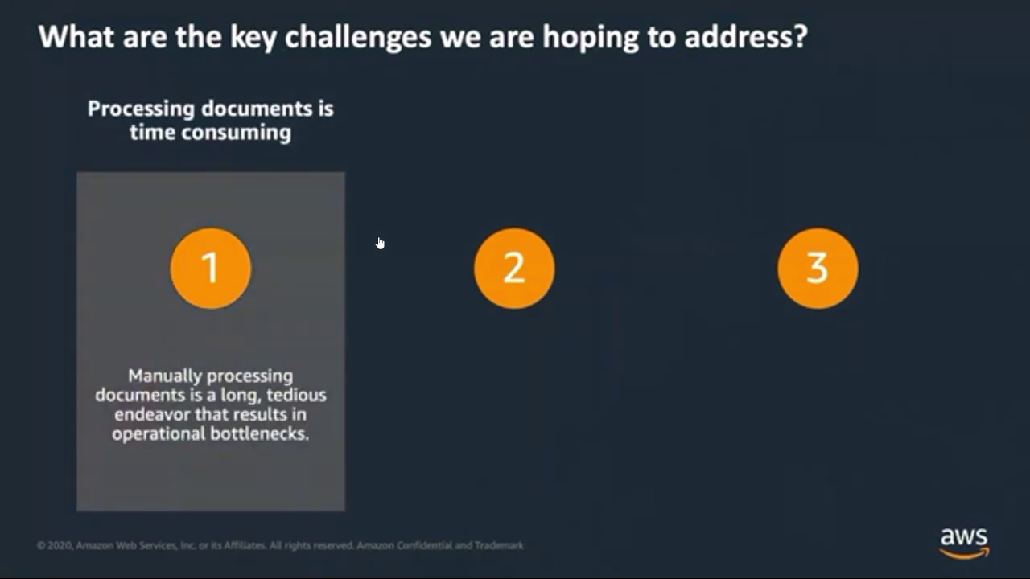
key(Right)
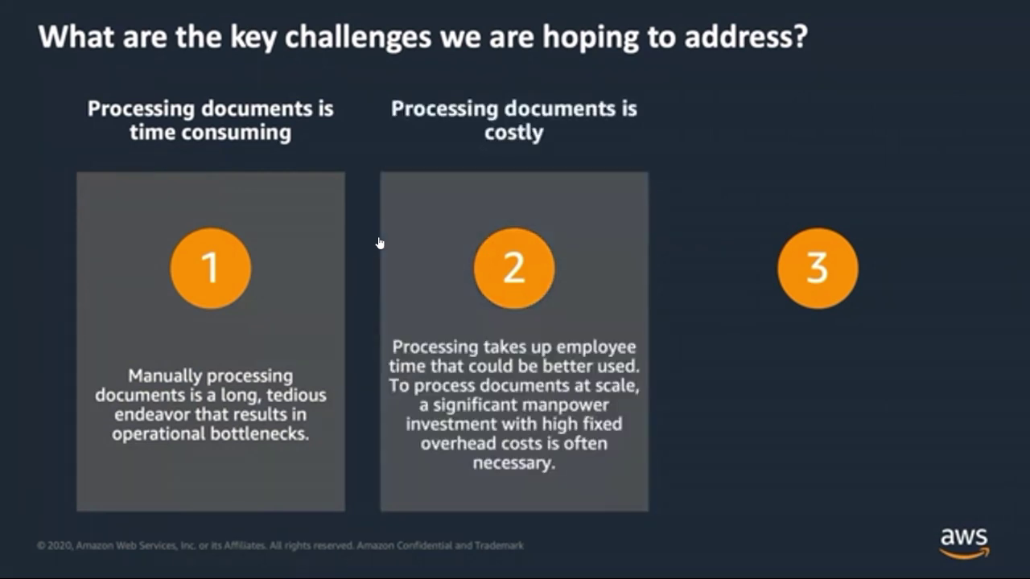